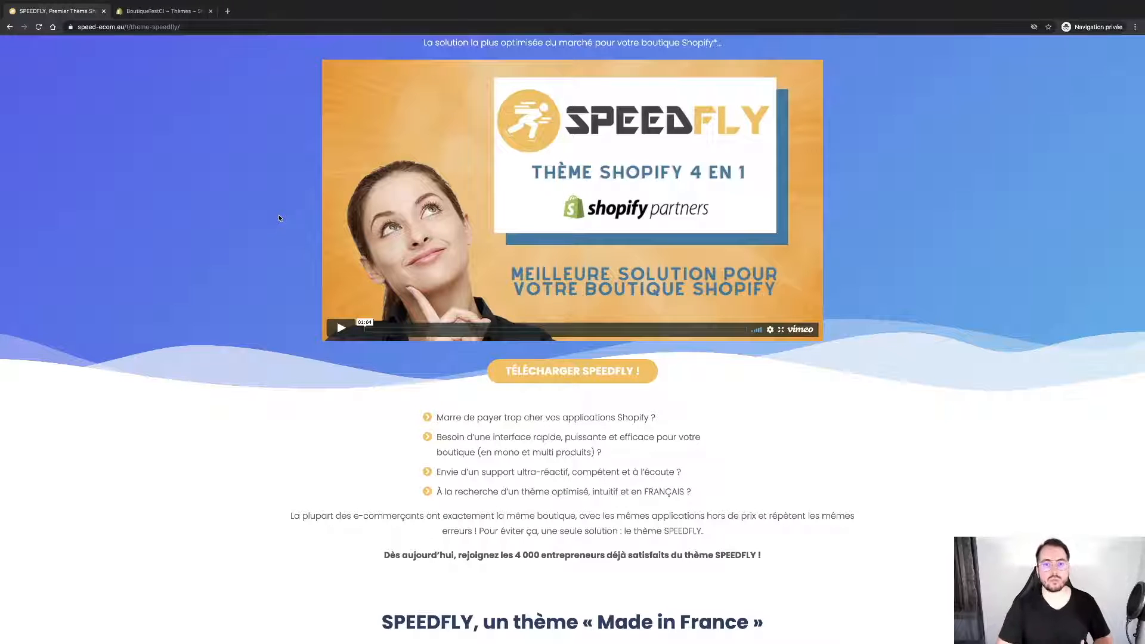
Step: Review the SPEEDFLY theme page's introduction, its selling points, and the "Made in France" section with the three feature cards
{"action": "scroll", "coordinate": [278, 217], "scroll_direction": "up", "scroll_amount": 2}
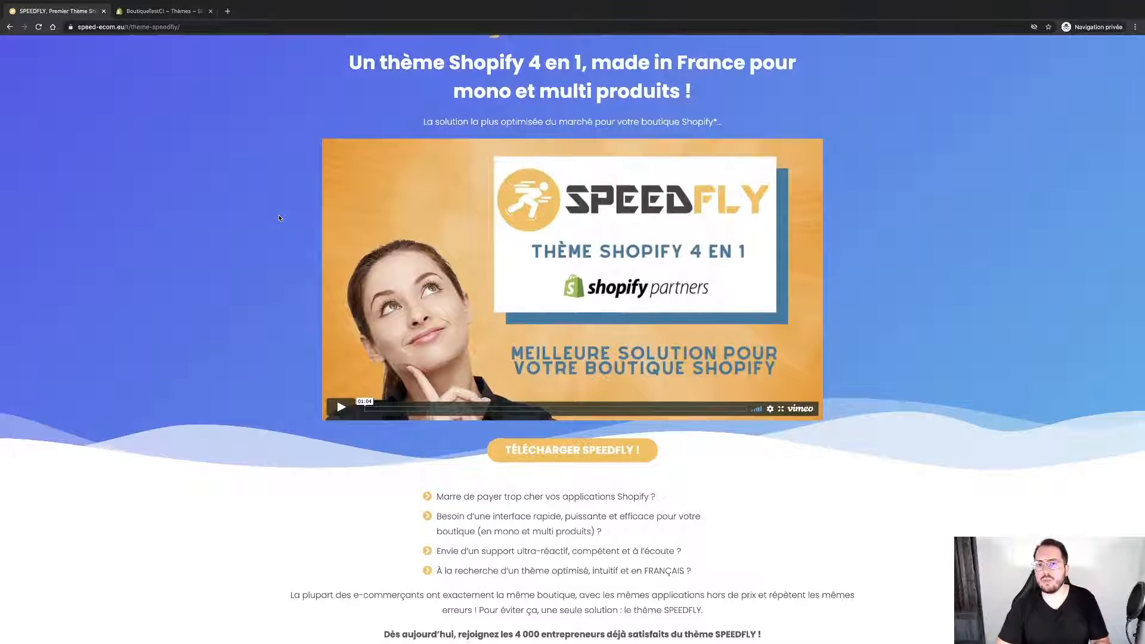
{"action": "scroll", "coordinate": [278, 218], "scroll_direction": "down", "scroll_amount": 1}
{"action": "scroll", "coordinate": [278, 218], "scroll_direction": "up", "scroll_amount": 2}
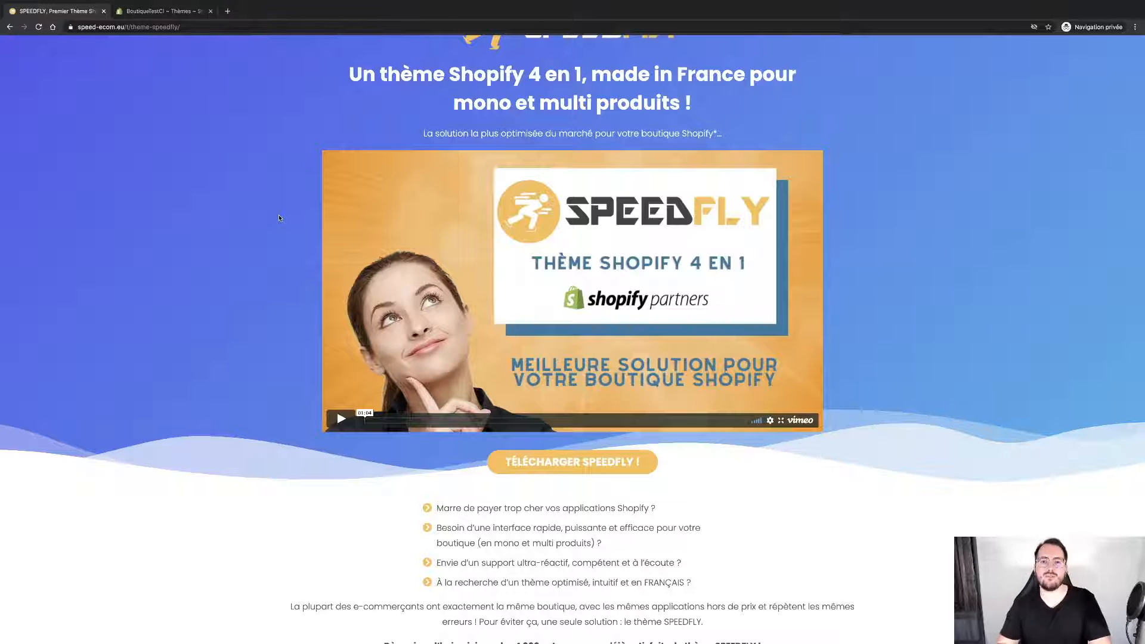
{"action": "scroll", "coordinate": [279, 218], "scroll_direction": "down", "scroll_amount": 3}
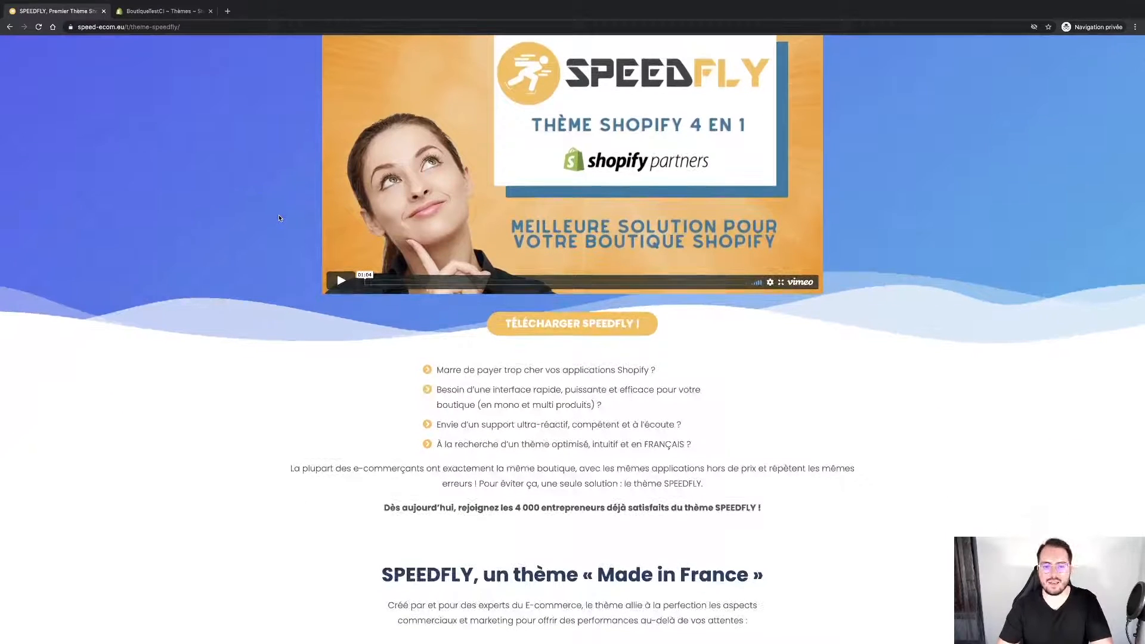
{"action": "scroll", "coordinate": [325, 241], "scroll_direction": "down", "scroll_amount": 2}
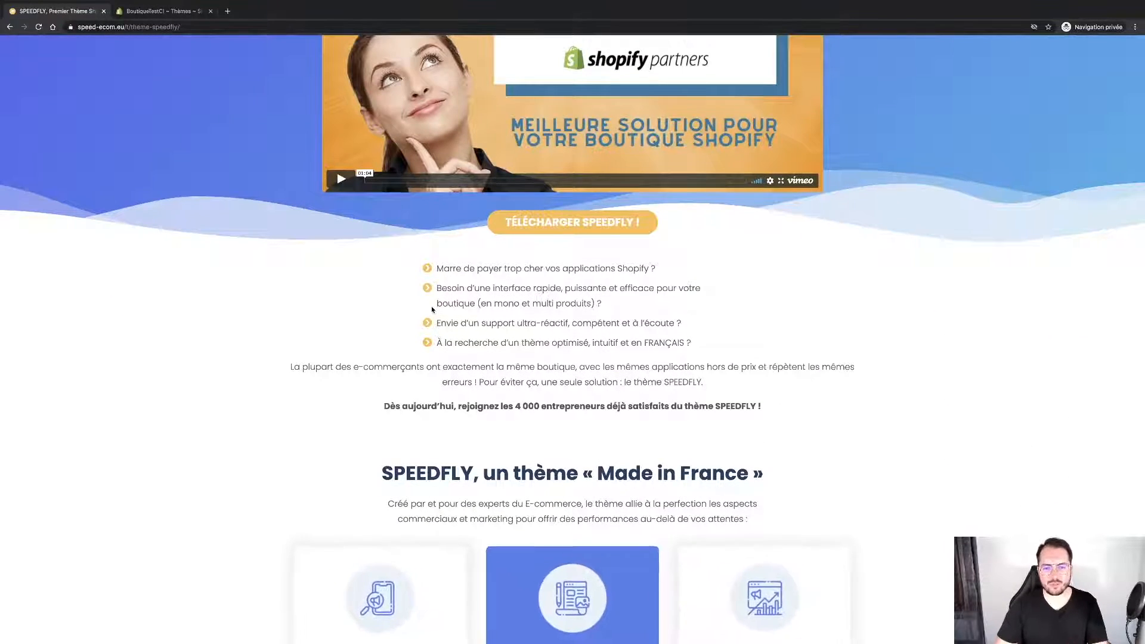
{"action": "scroll", "coordinate": [428, 309], "scroll_direction": "up", "scroll_amount": 2}
{"action": "scroll", "coordinate": [586, 218], "scroll_direction": "up", "scroll_amount": 1}
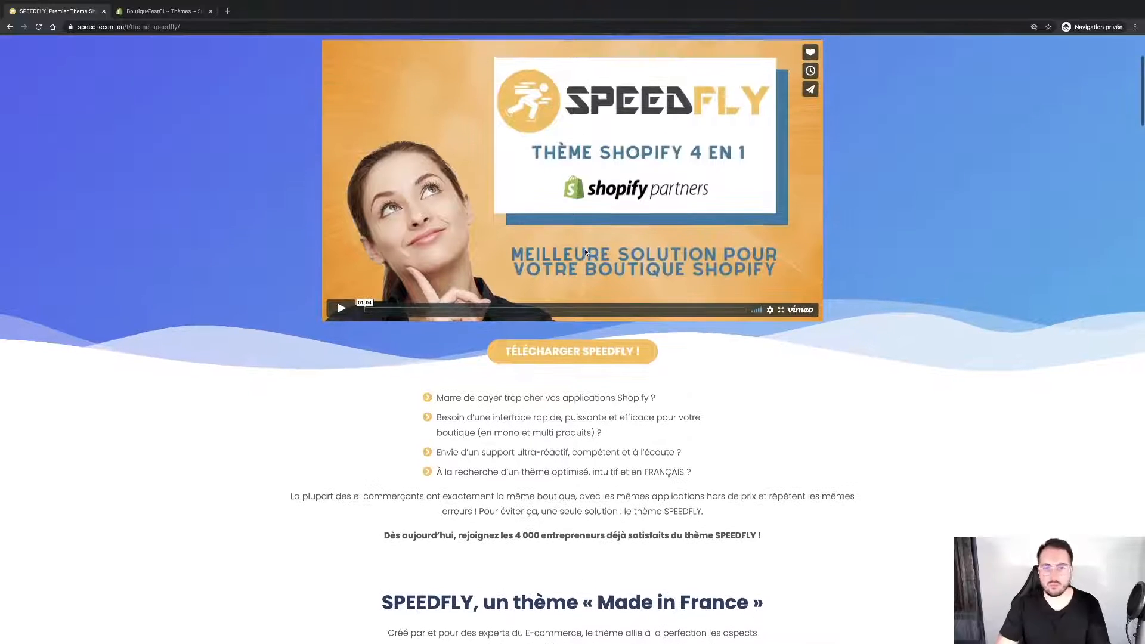
{"action": "scroll", "coordinate": [584, 251], "scroll_direction": "down", "scroll_amount": 1}
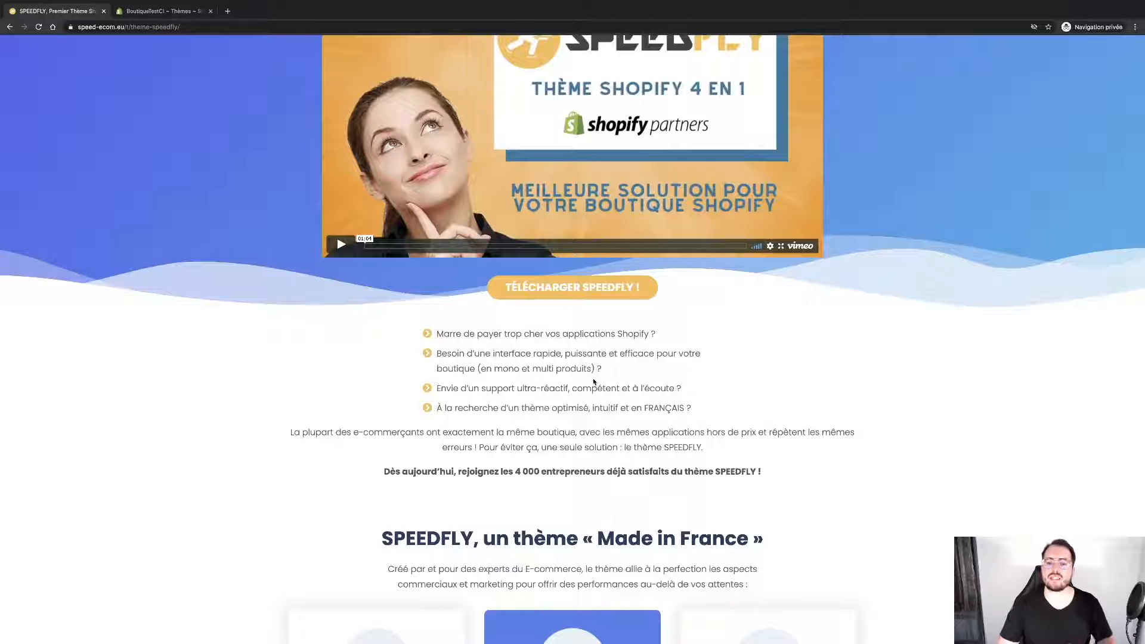
{"action": "scroll", "coordinate": [593, 382], "scroll_direction": "down", "scroll_amount": 1}
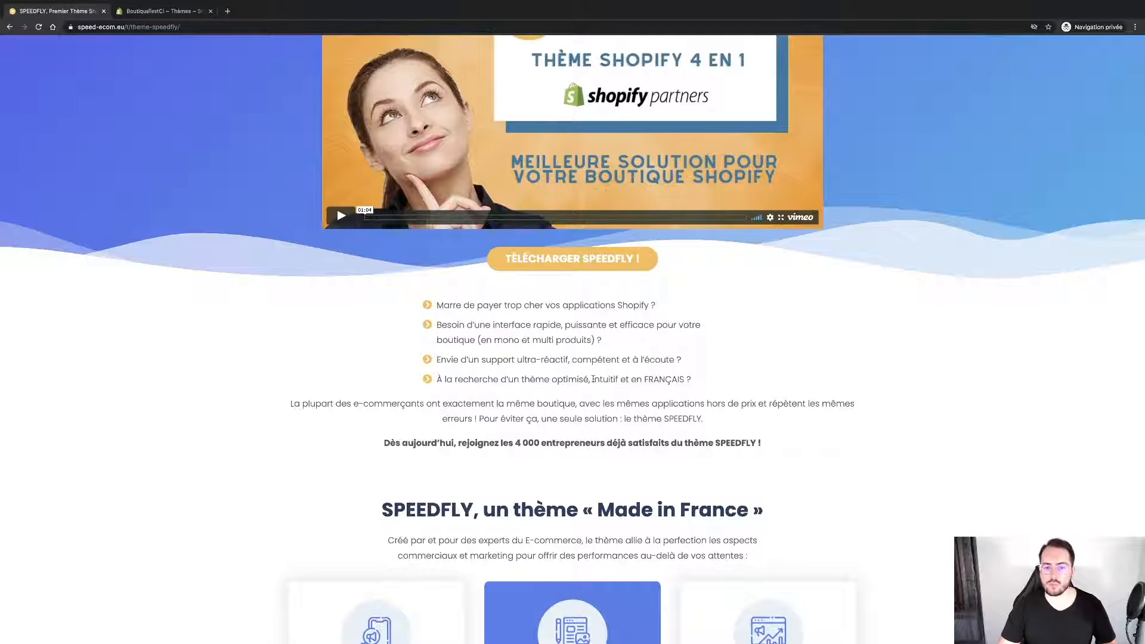
{"action": "scroll", "coordinate": [593, 380], "scroll_direction": "down", "scroll_amount": 1}
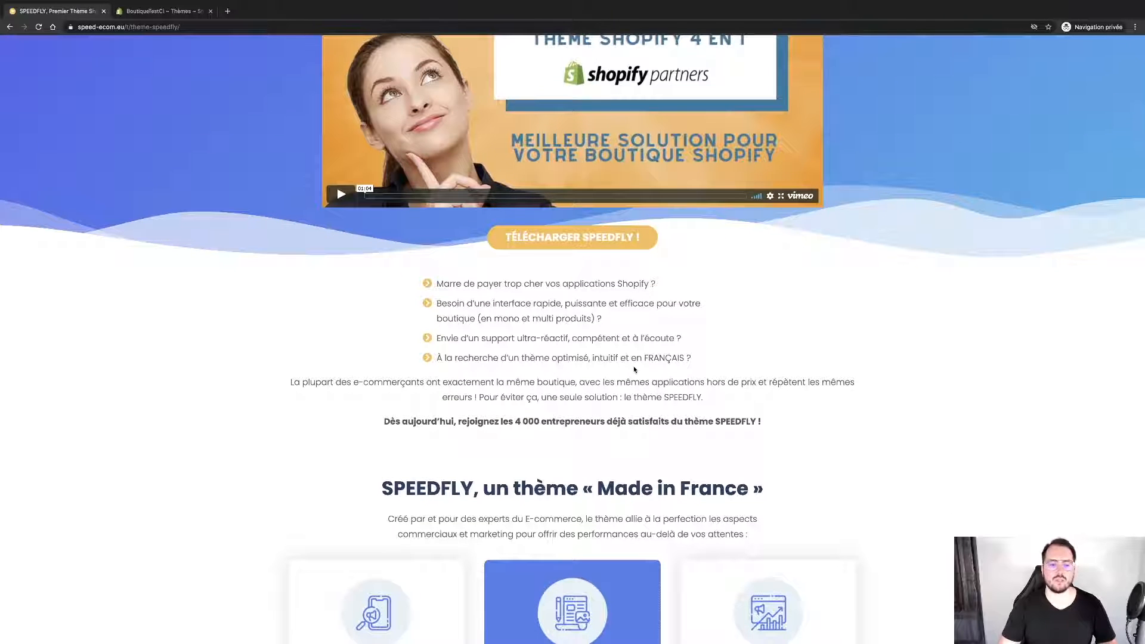
{"action": "scroll", "coordinate": [634, 369], "scroll_direction": "down", "scroll_amount": 1}
{"action": "scroll", "coordinate": [634, 367], "scroll_direction": "down", "scroll_amount": 2}
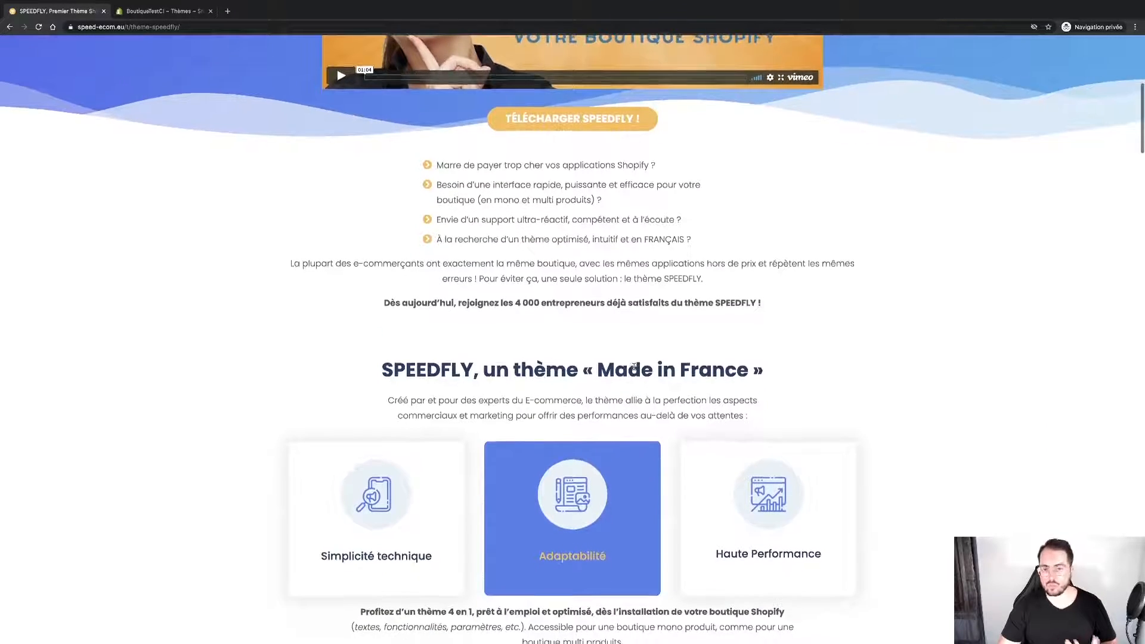
{"action": "scroll", "coordinate": [634, 366], "scroll_direction": "down", "scroll_amount": 3}
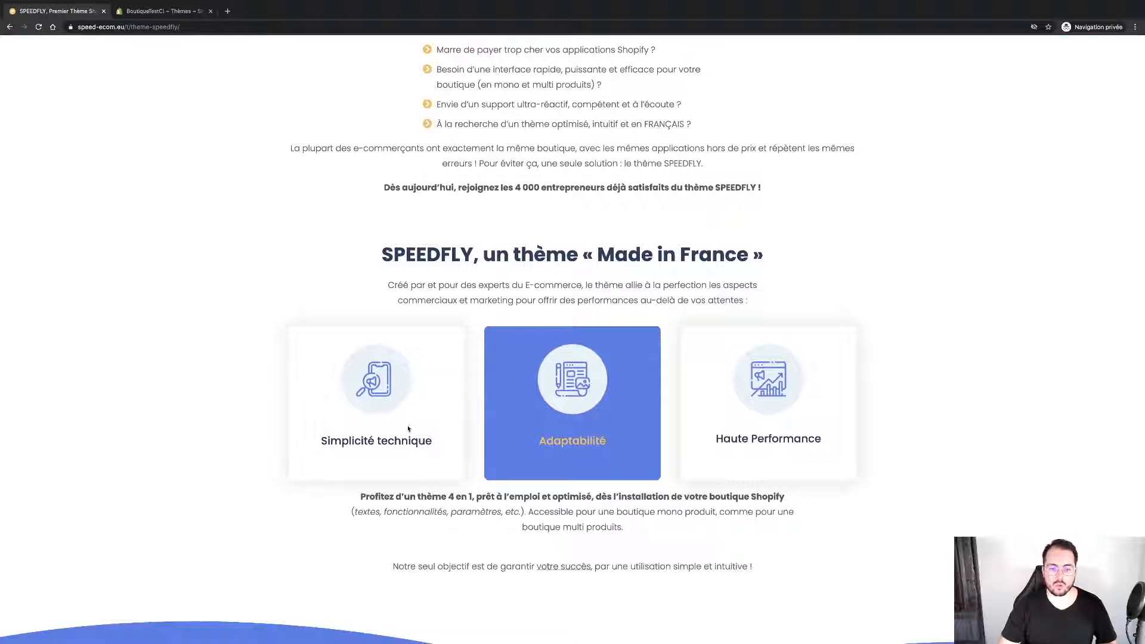
{"action": "scroll", "coordinate": [407, 428], "scroll_direction": "down", "scroll_amount": 2}
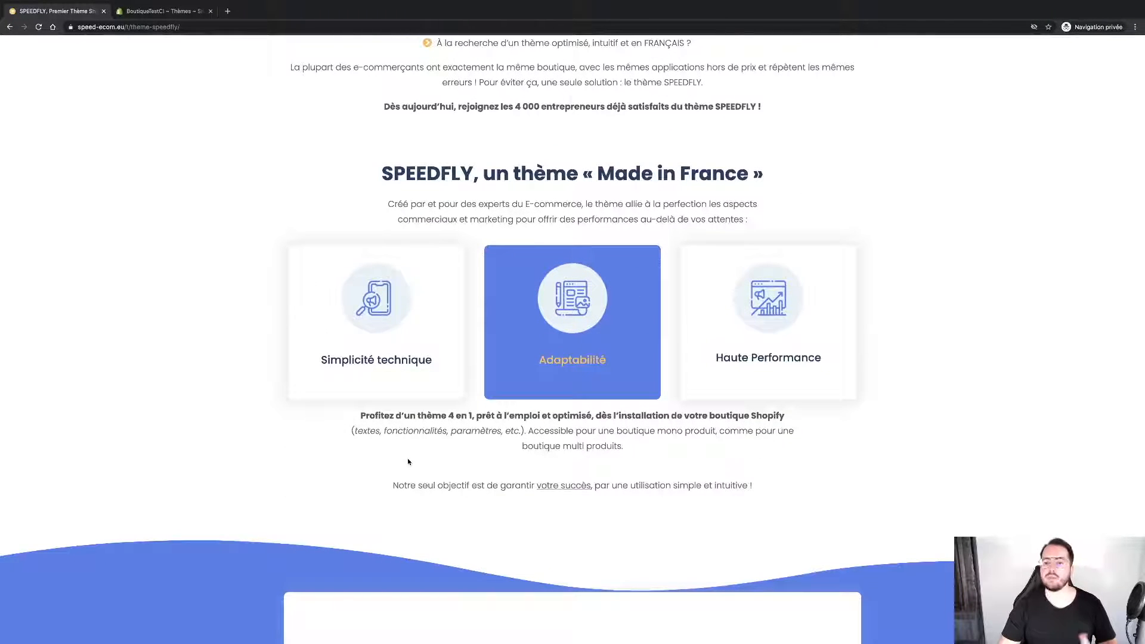
Step: Read through the "En Bref..." list of features included in the SPEEDFLY Shopify theme
{"action": "scroll", "coordinate": [408, 461], "scroll_direction": "down", "scroll_amount": 5}
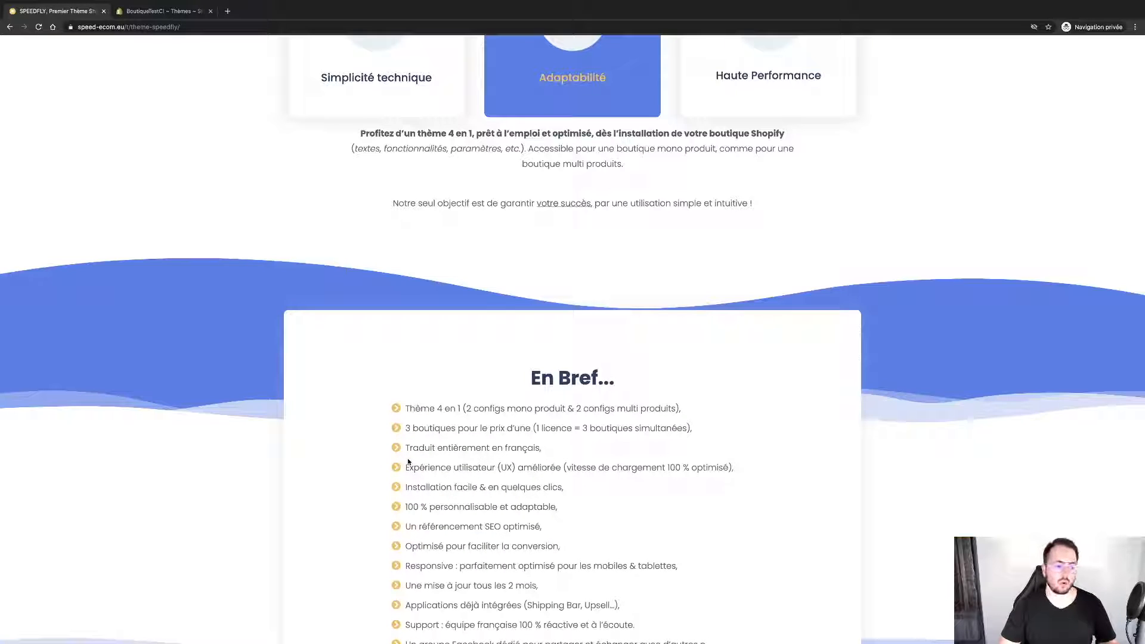
{"action": "scroll", "coordinate": [408, 461], "scroll_direction": "down", "scroll_amount": 1}
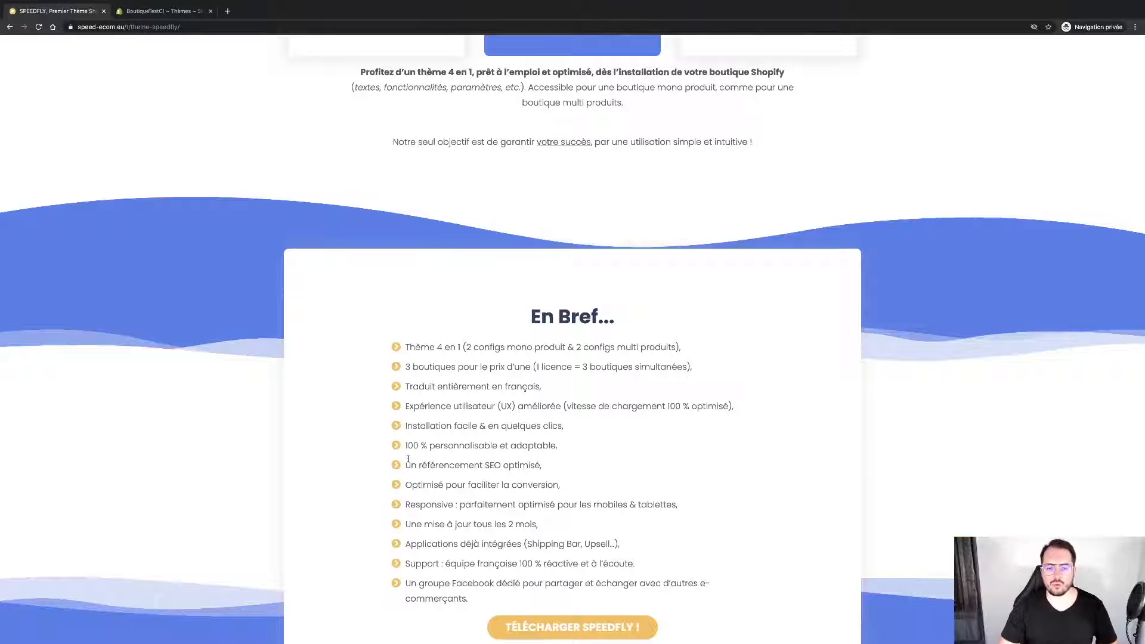
{"action": "scroll", "coordinate": [408, 459], "scroll_direction": "down", "scroll_amount": 1}
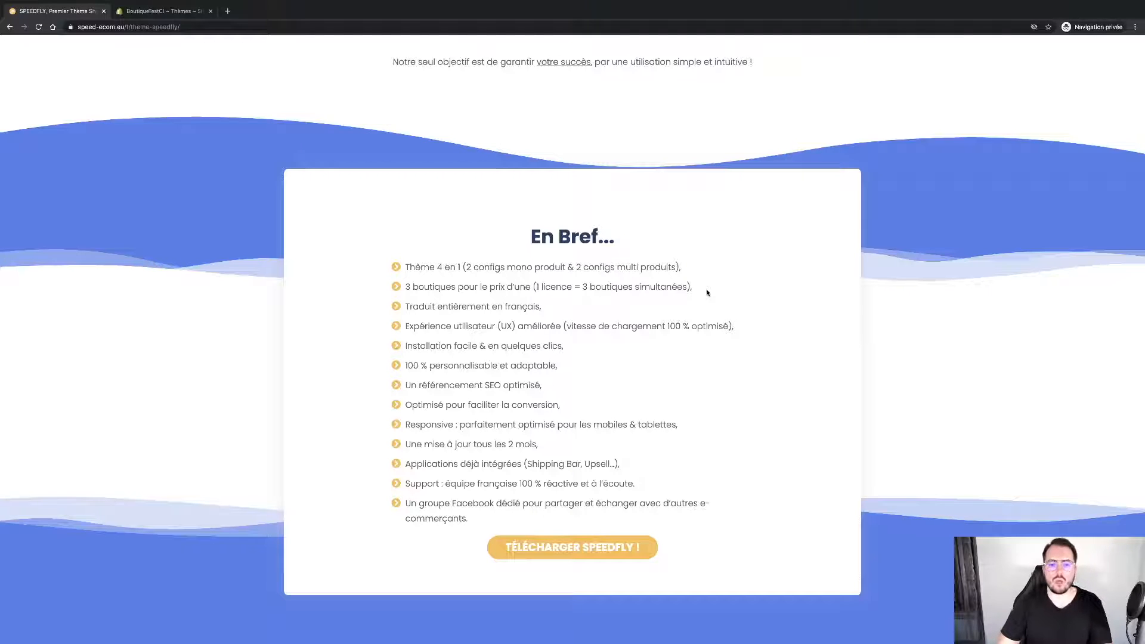
{"action": "scroll", "coordinate": [706, 292], "scroll_direction": "down", "scroll_amount": 1}
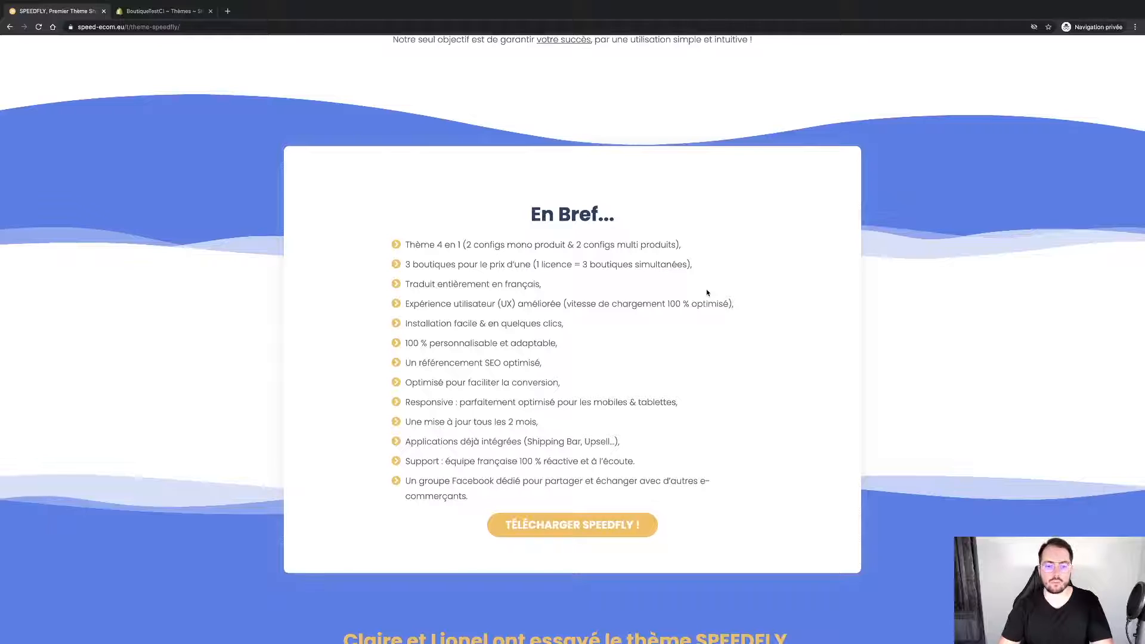
{"action": "scroll", "coordinate": [706, 293], "scroll_direction": "down", "scroll_amount": 1}
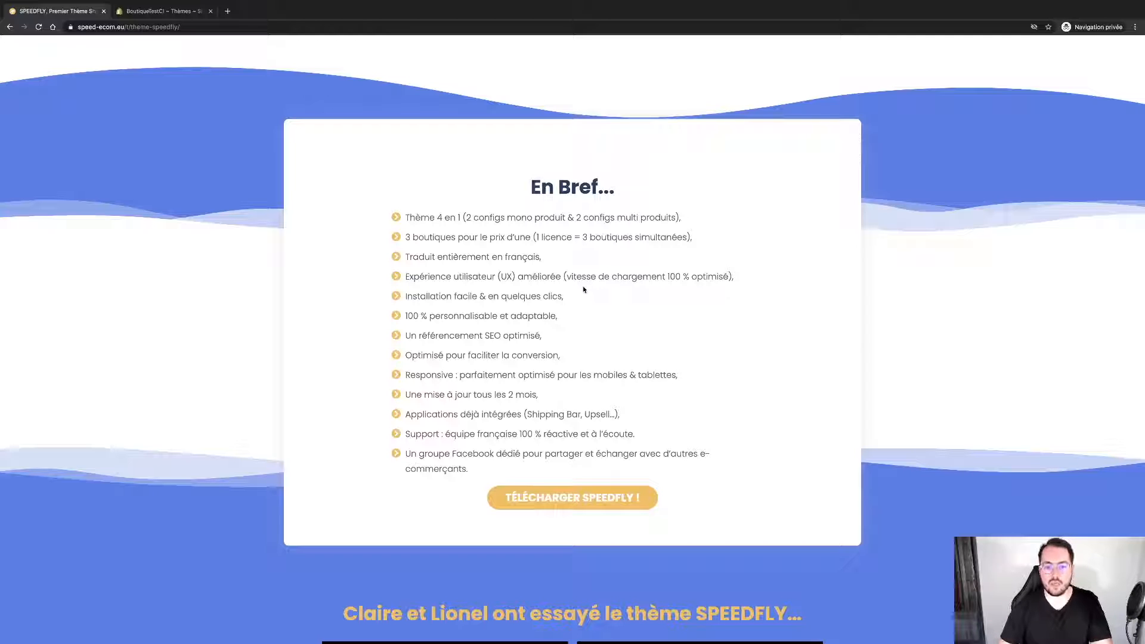
{"action": "scroll", "coordinate": [583, 290], "scroll_direction": "down", "scroll_amount": 1}
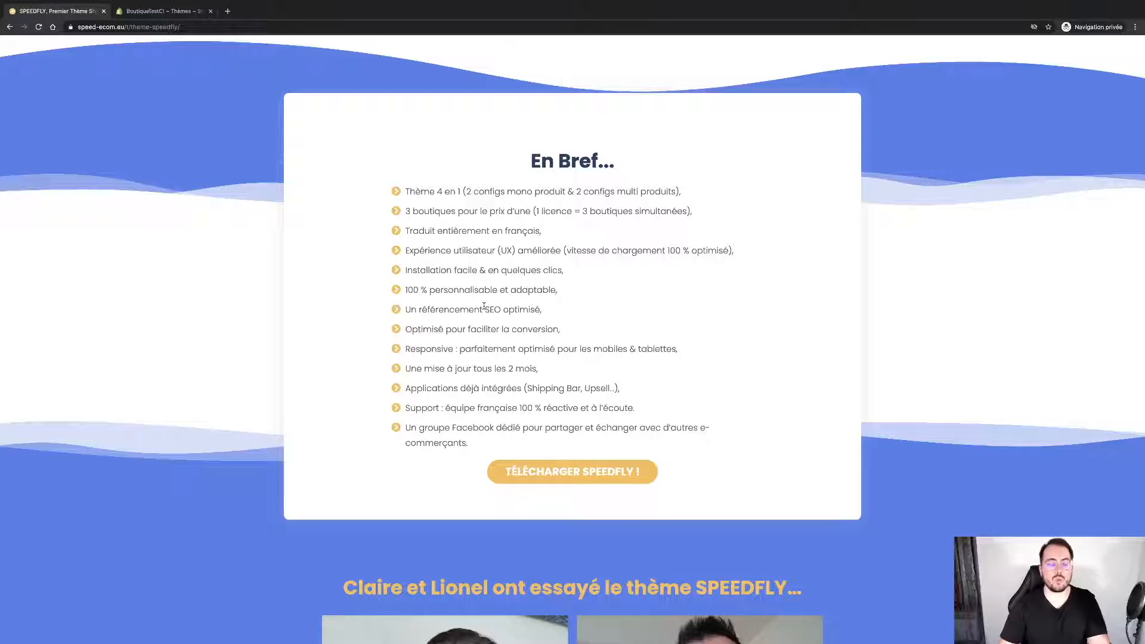
{"action": "scroll", "coordinate": [484, 305], "scroll_direction": "down", "scroll_amount": 1}
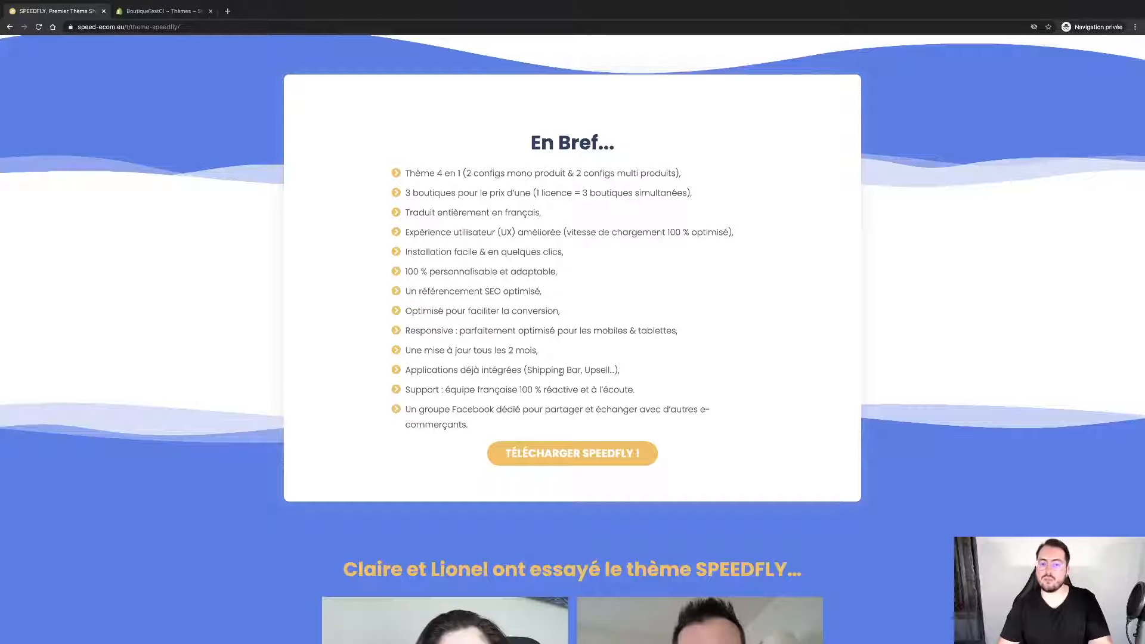
{"action": "scroll", "coordinate": [560, 371], "scroll_direction": "down", "scroll_amount": 1}
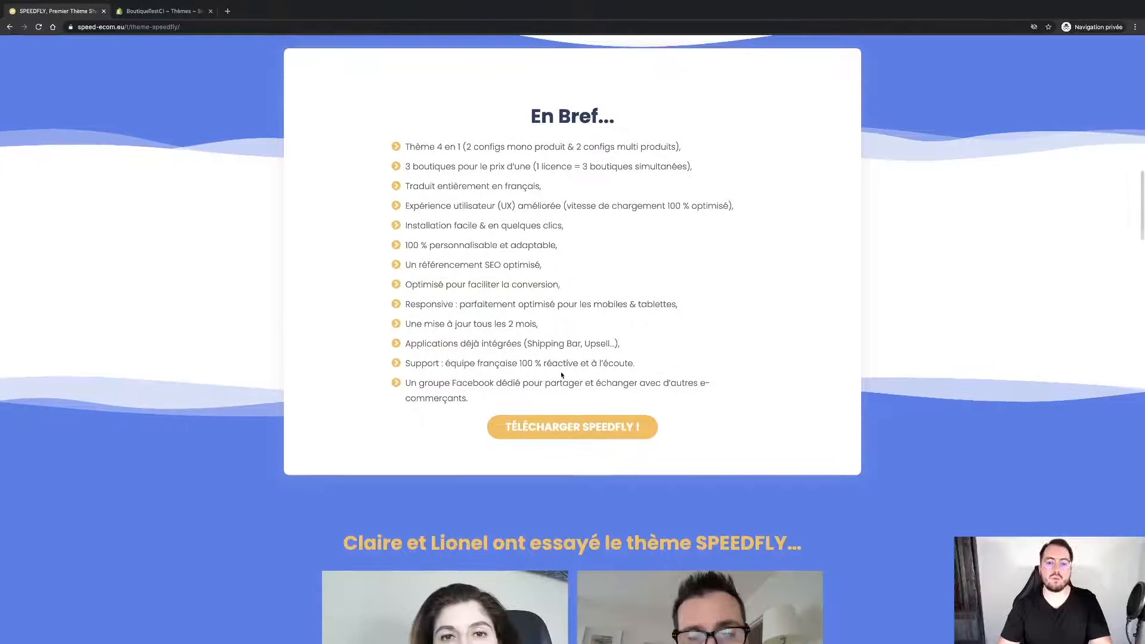
{"action": "scroll", "coordinate": [561, 374], "scroll_direction": "down", "scroll_amount": 1}
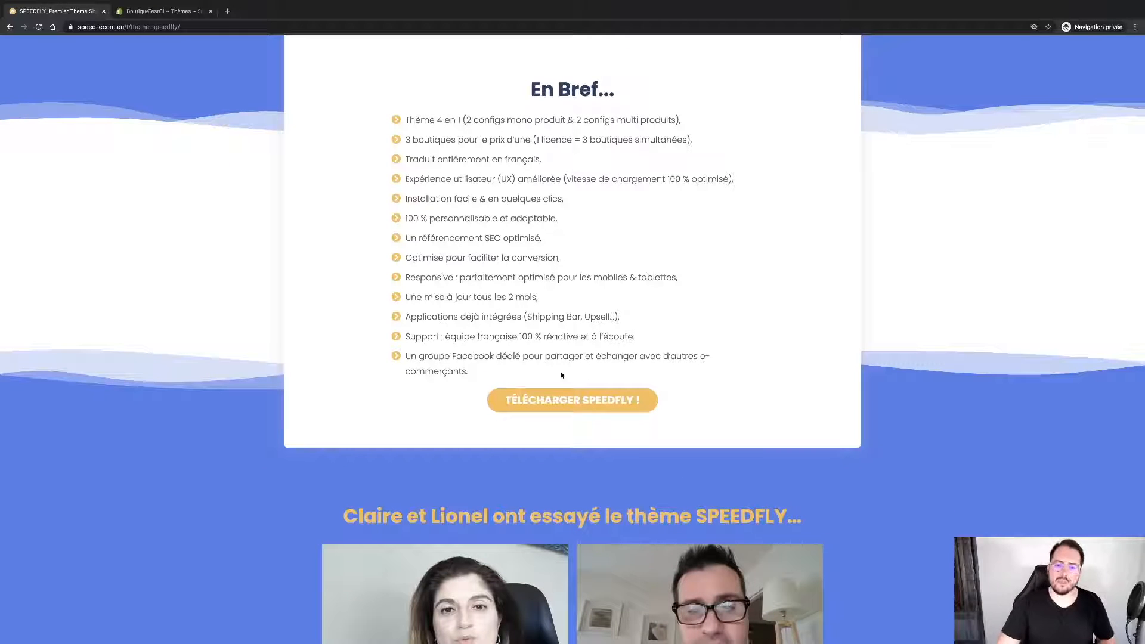
{"action": "scroll", "coordinate": [561, 374], "scroll_direction": "down", "scroll_amount": 1}
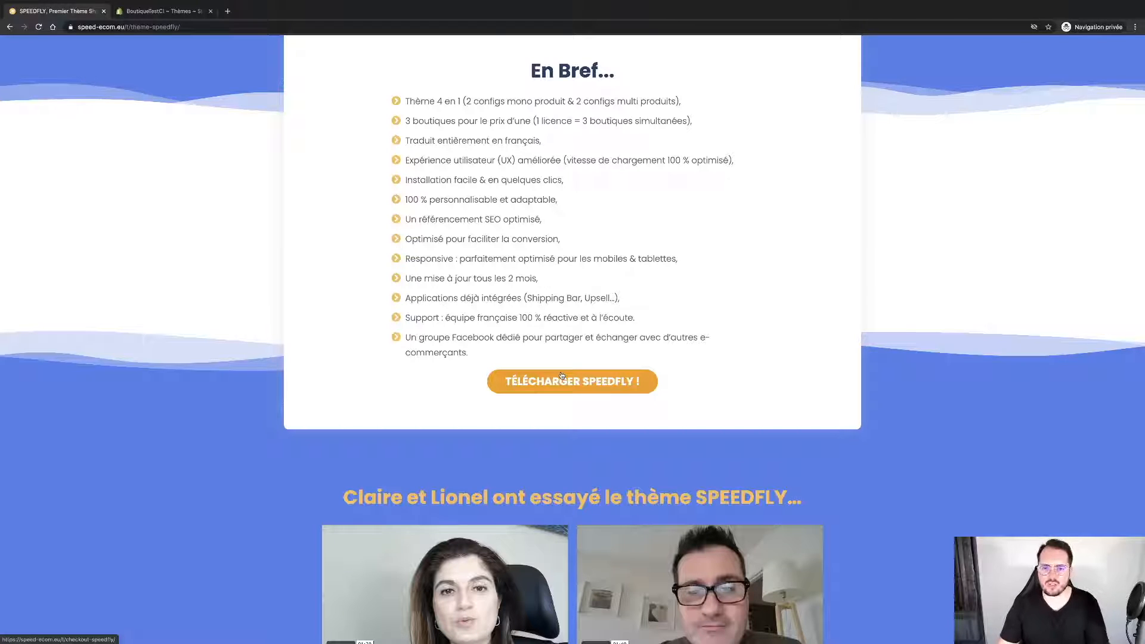
{"action": "scroll", "coordinate": [616, 247], "scroll_direction": "down", "scroll_amount": 1}
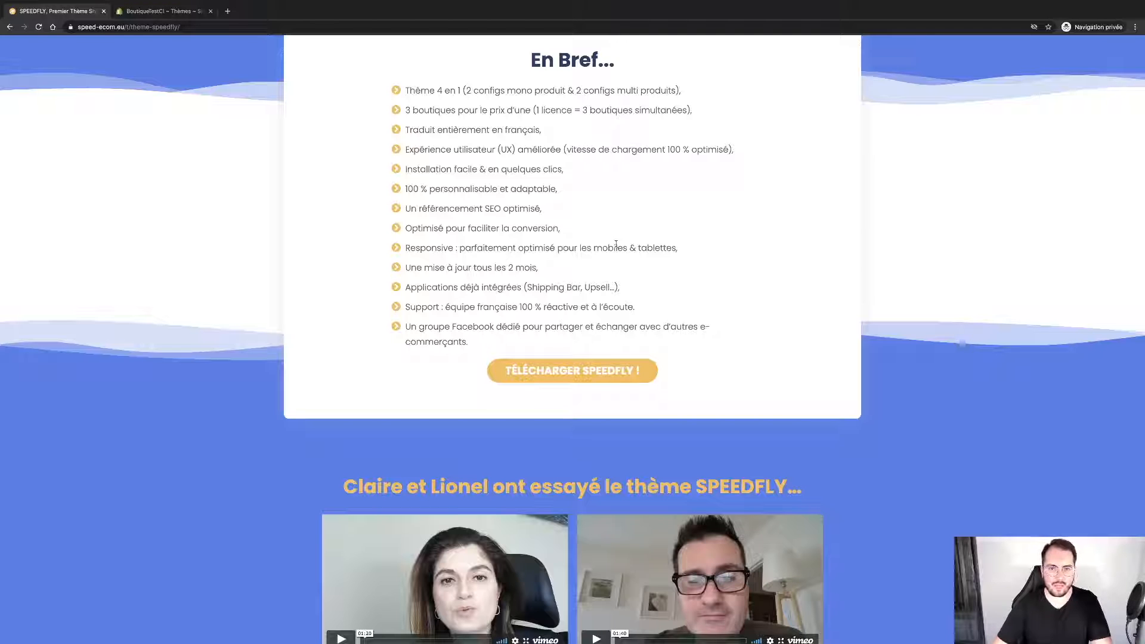
{"action": "scroll", "coordinate": [615, 244], "scroll_direction": "down", "scroll_amount": 1}
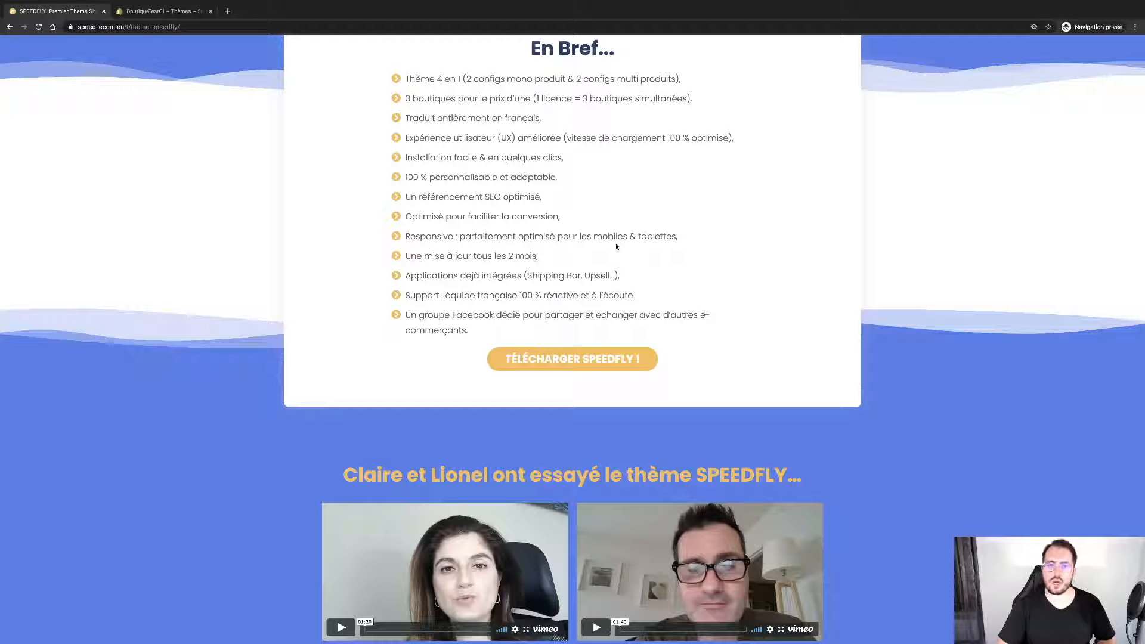
{"action": "scroll", "coordinate": [616, 242], "scroll_direction": "down", "scroll_amount": 1}
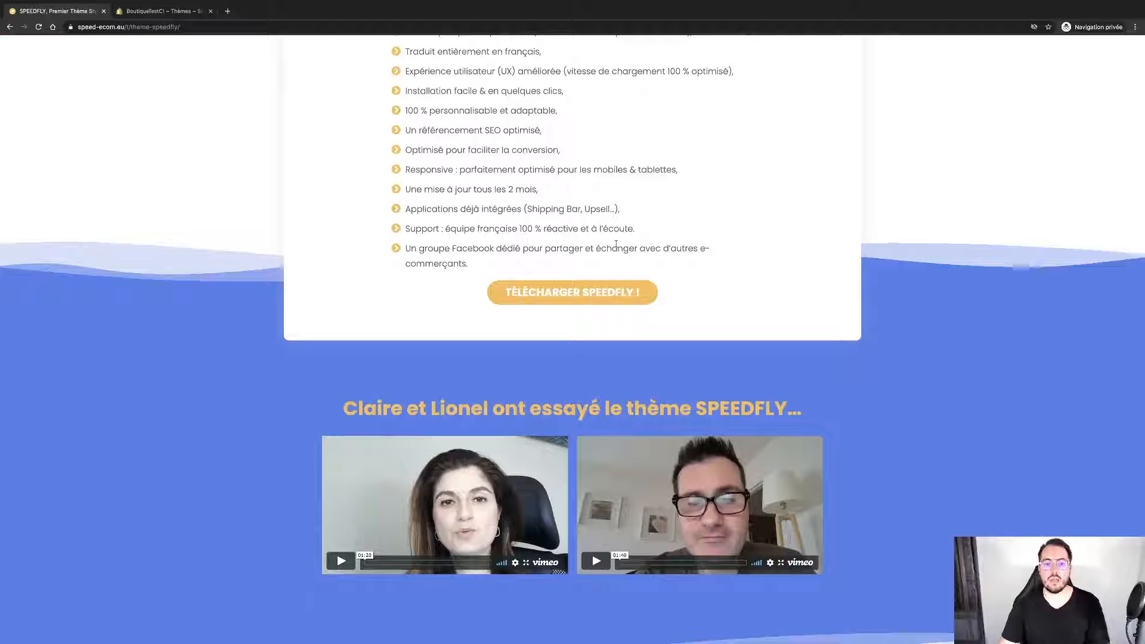
Step: Examine the customer video testimonials and the Classique, Deluxe and Mono-Produit demo store previews
{"action": "scroll", "coordinate": [615, 243], "scroll_direction": "down", "scroll_amount": 2}
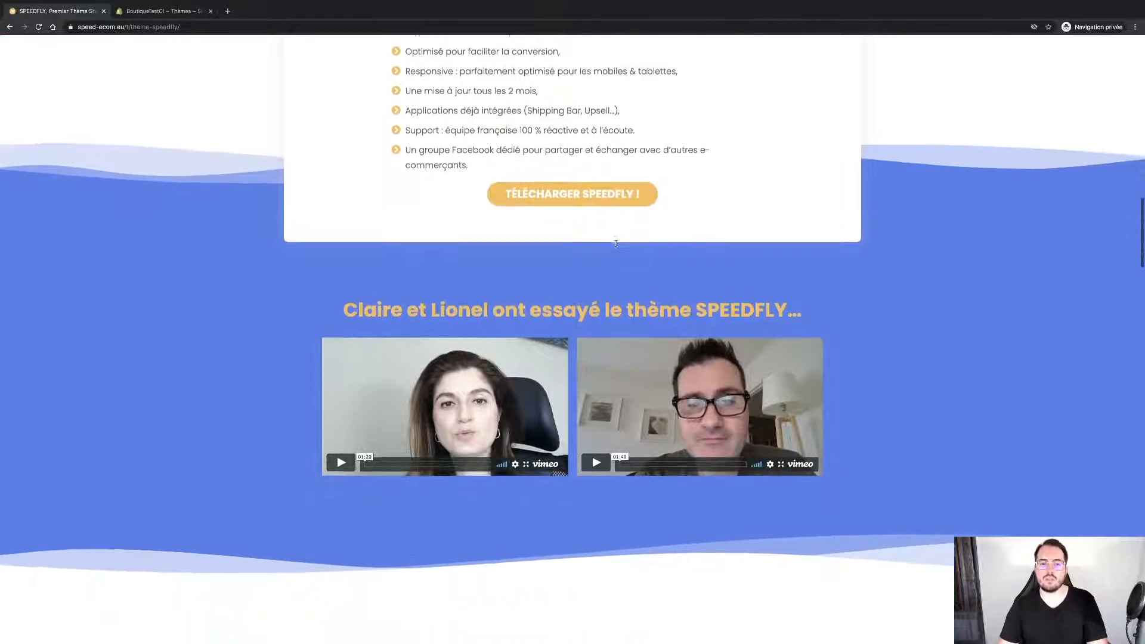
{"action": "scroll", "coordinate": [617, 246], "scroll_direction": "down", "scroll_amount": 2}
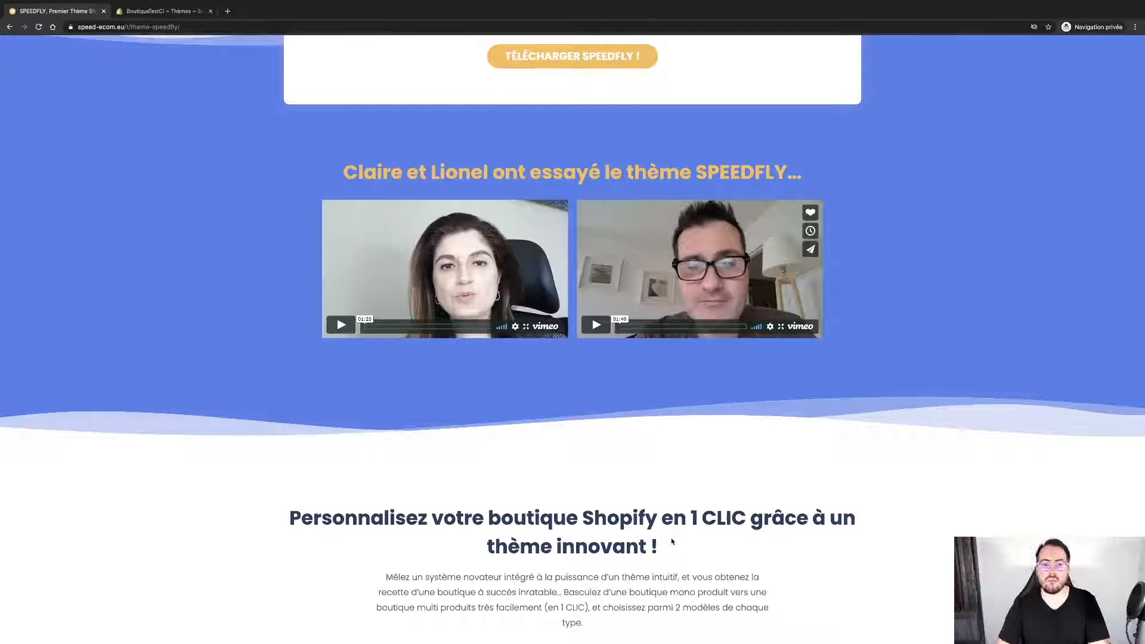
{"action": "scroll", "coordinate": [672, 540], "scroll_direction": "down", "scroll_amount": 2}
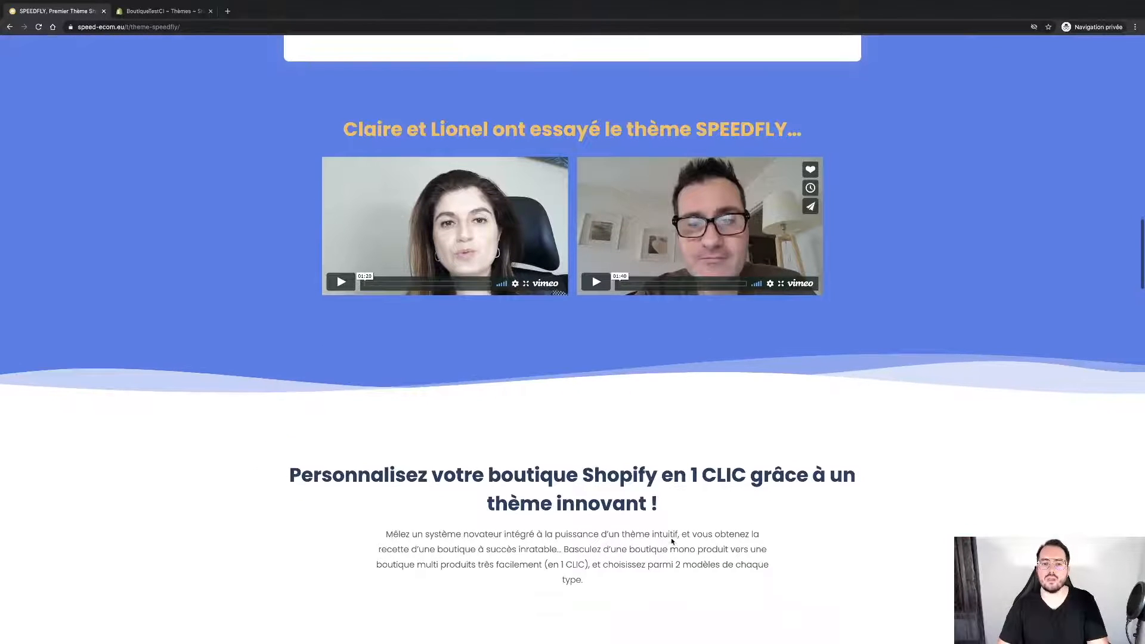
{"action": "scroll", "coordinate": [896, 455], "scroll_direction": "down", "scroll_amount": 1}
{"action": "scroll", "coordinate": [899, 457], "scroll_direction": "down", "scroll_amount": 2}
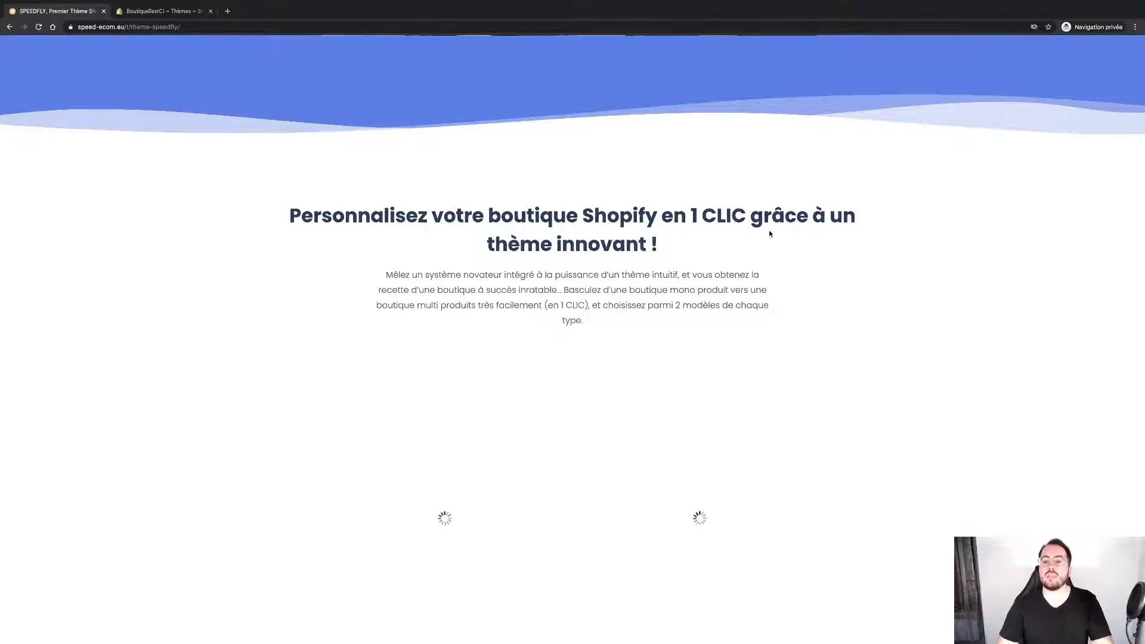
{"action": "scroll", "coordinate": [770, 233], "scroll_direction": "down", "scroll_amount": 4}
{"action": "scroll", "coordinate": [770, 233], "scroll_direction": "down", "scroll_amount": 1}
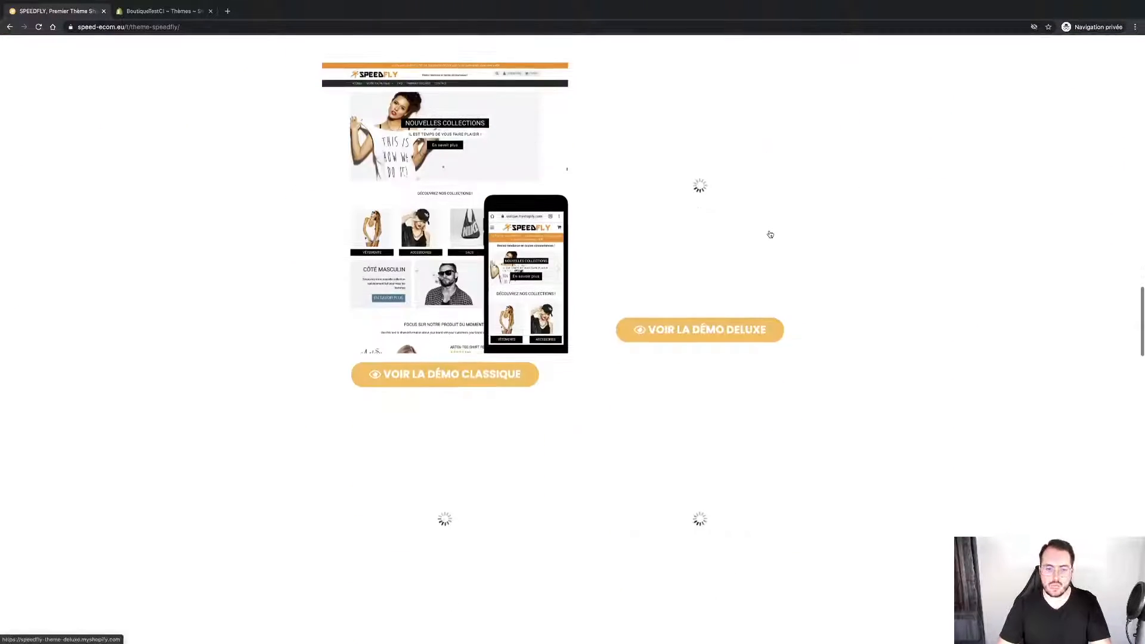
{"action": "scroll", "coordinate": [787, 371], "scroll_direction": "down", "scroll_amount": 2}
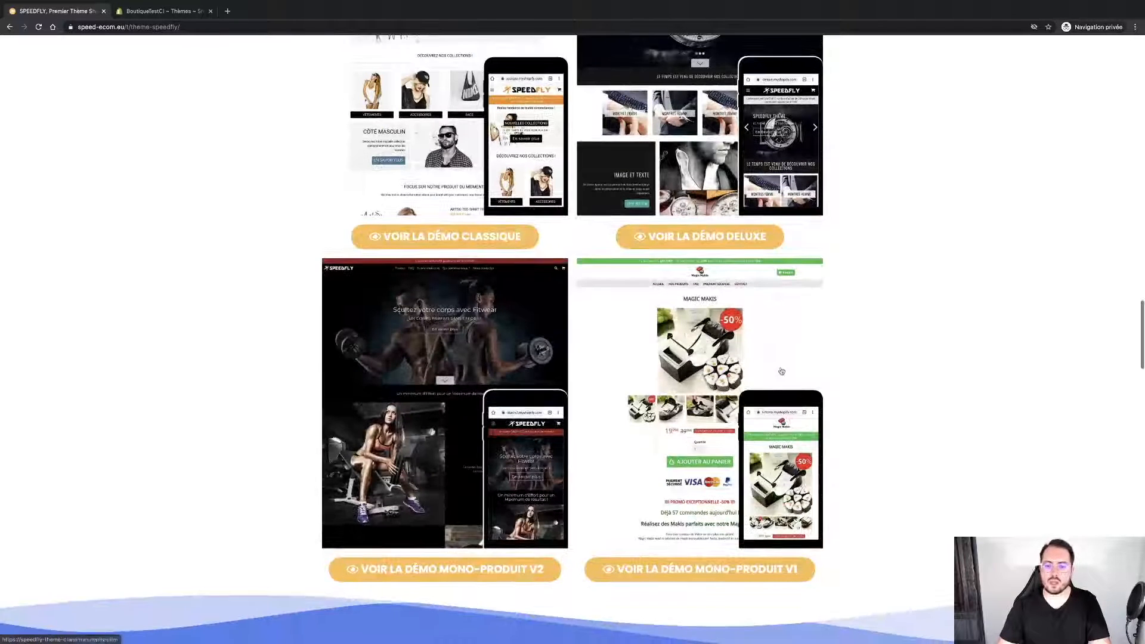
{"action": "scroll", "coordinate": [865, 248], "scroll_direction": "up", "scroll_amount": 2}
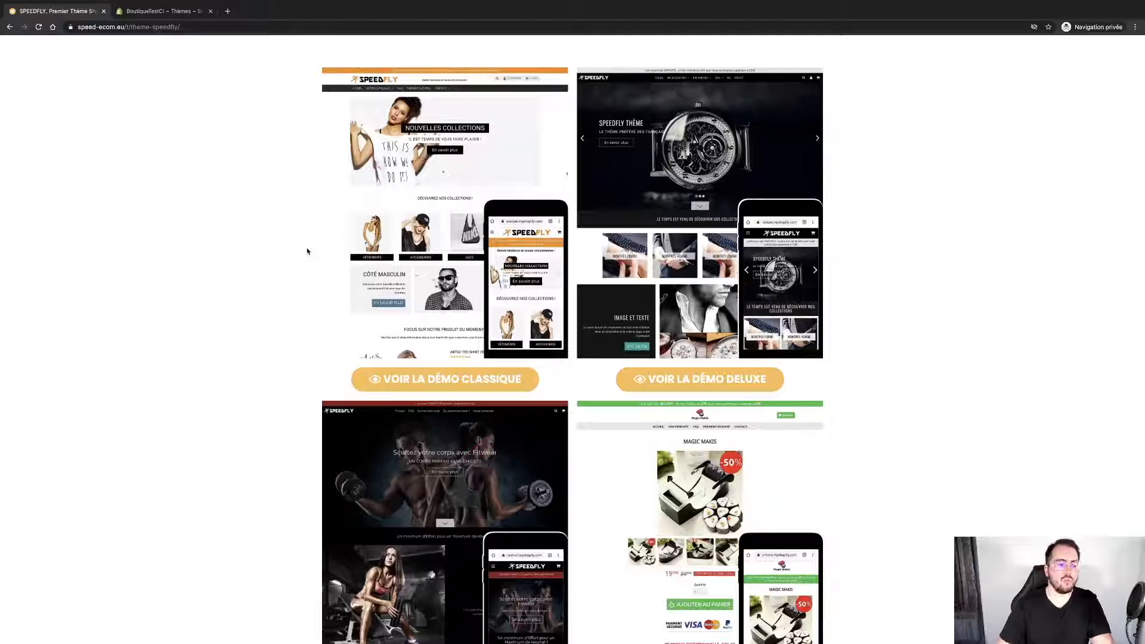
{"action": "scroll", "coordinate": [307, 251], "scroll_direction": "down", "scroll_amount": 6}
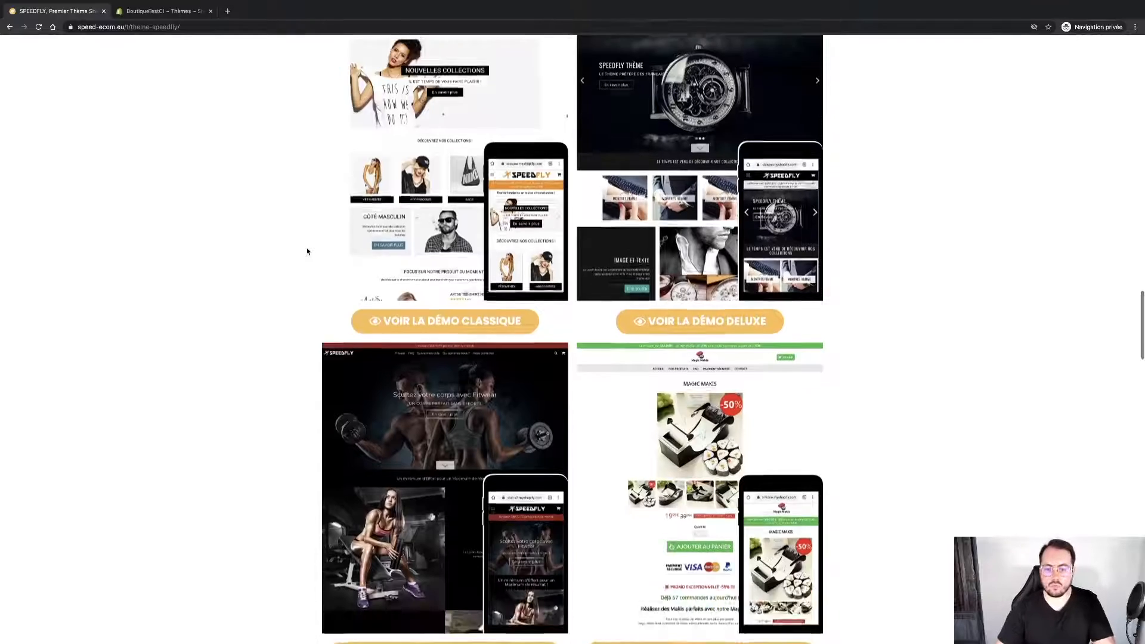
Step: Look over the theme page's sections on conversion optimisation and the free customisation application
{"action": "scroll", "coordinate": [307, 251], "scroll_direction": "down", "scroll_amount": 4}
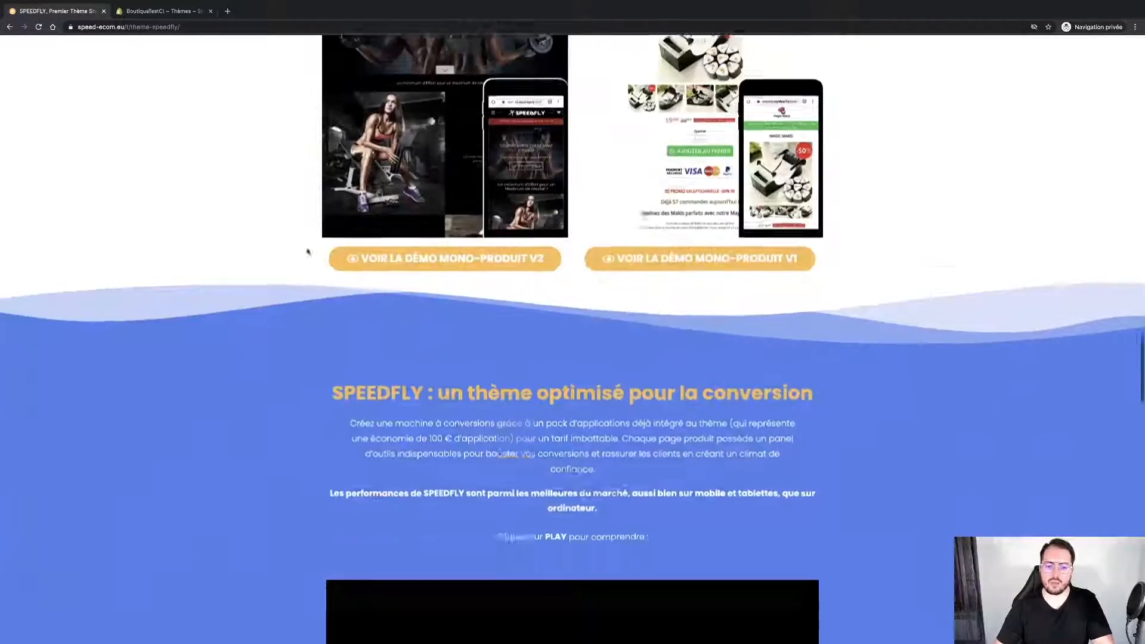
{"action": "scroll", "coordinate": [307, 251], "scroll_direction": "down", "scroll_amount": 9}
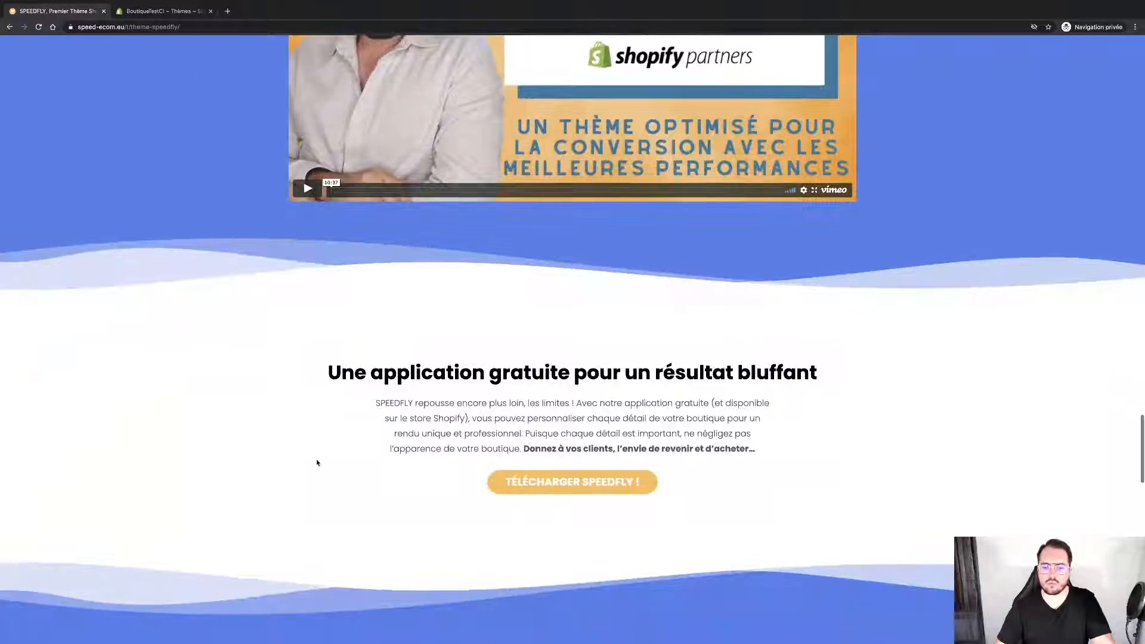
{"action": "scroll", "coordinate": [317, 464], "scroll_direction": "down", "scroll_amount": 2}
{"action": "scroll", "coordinate": [318, 469], "scroll_direction": "up", "scroll_amount": 1}
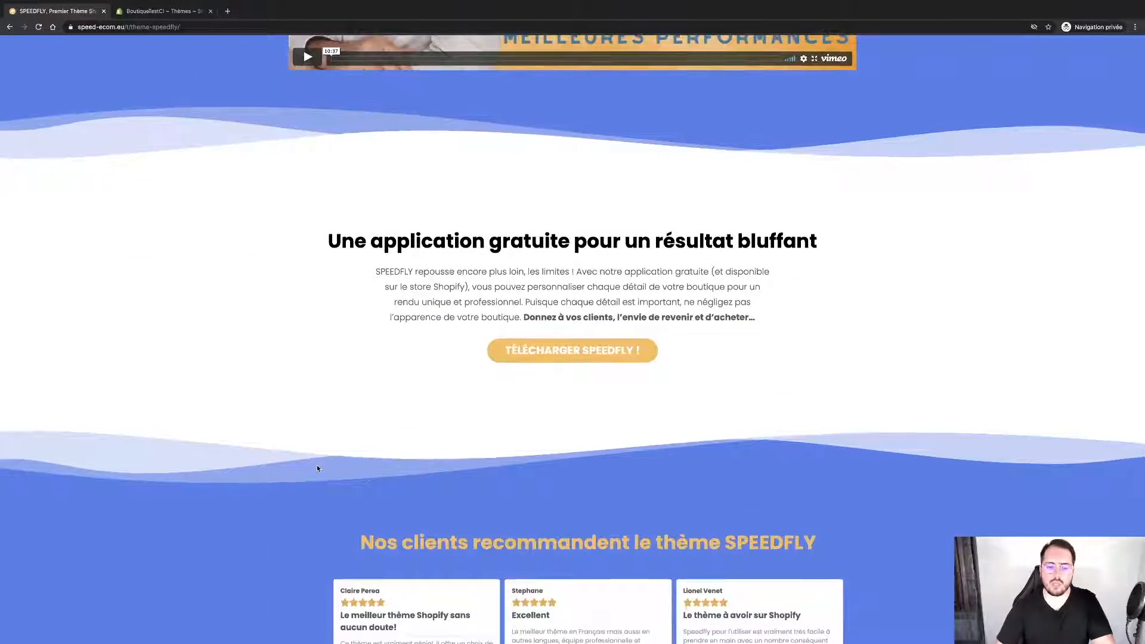
Step: Look over the customer recommendations and the six feature cards, from "Thème français 4 en 1" to "Mobile responsive"
{"action": "scroll", "coordinate": [318, 468], "scroll_direction": "down", "scroll_amount": 9}
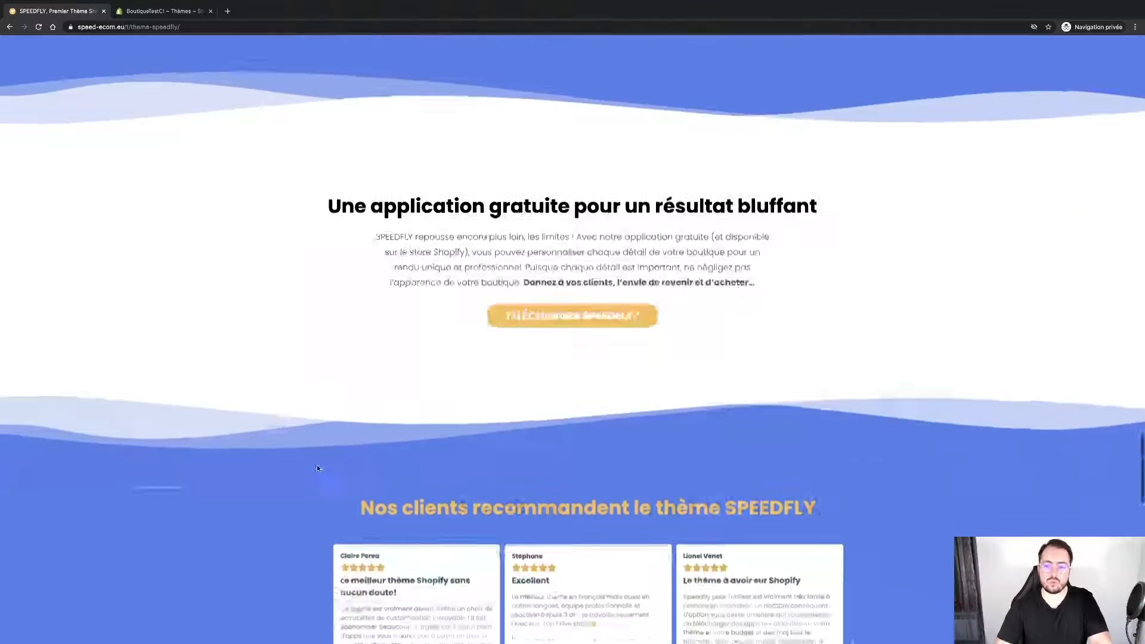
{"action": "scroll", "coordinate": [317, 464], "scroll_direction": "down", "scroll_amount": 7}
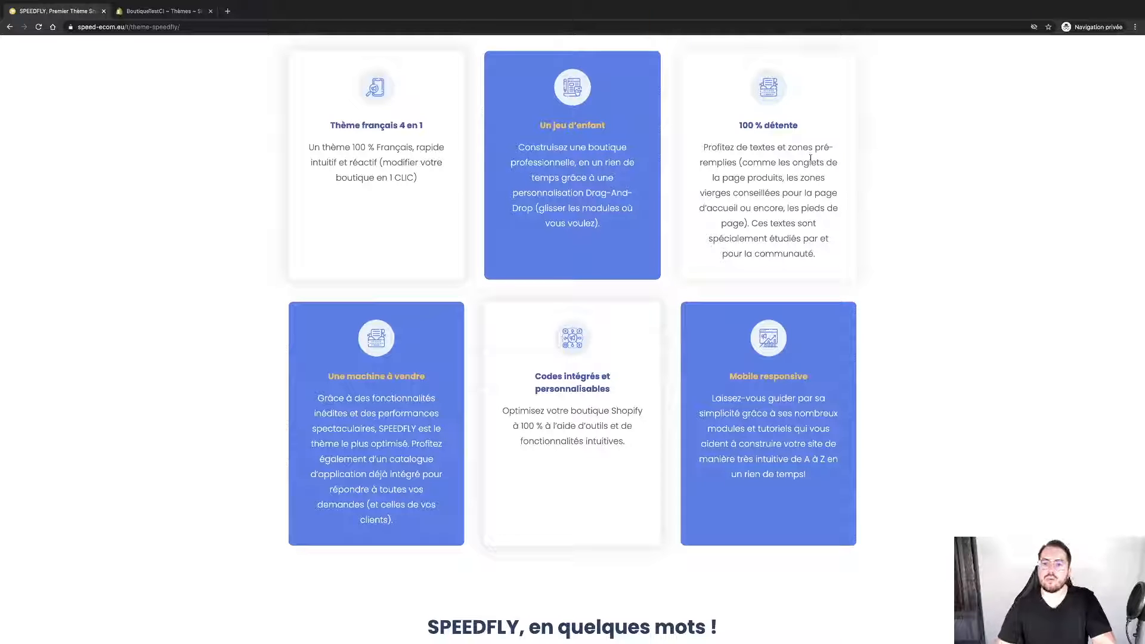
{"action": "scroll", "coordinate": [823, 245], "scroll_direction": "down", "scroll_amount": 2}
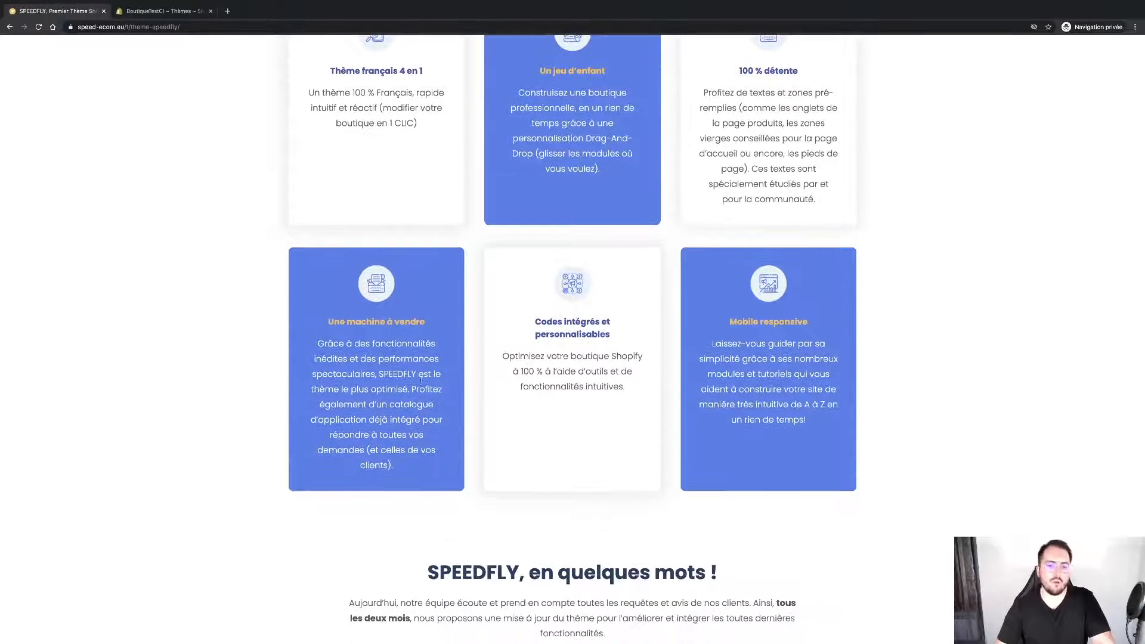
{"action": "scroll", "coordinate": [679, 455], "scroll_direction": "down", "scroll_amount": 2}
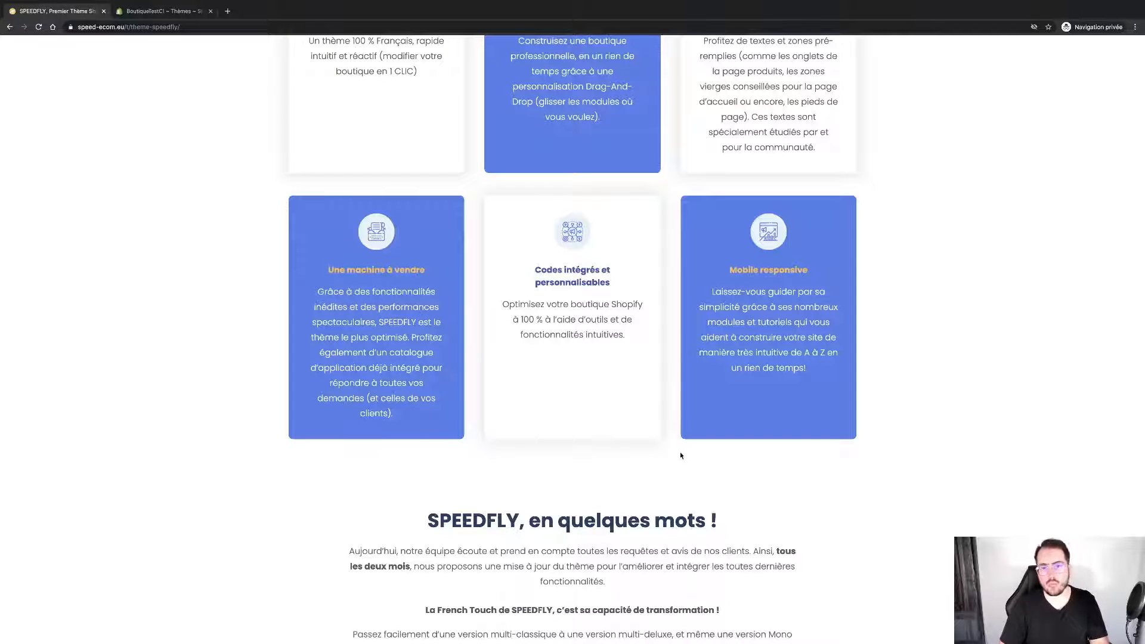
{"action": "scroll", "coordinate": [680, 456], "scroll_direction": "down", "scroll_amount": 1}
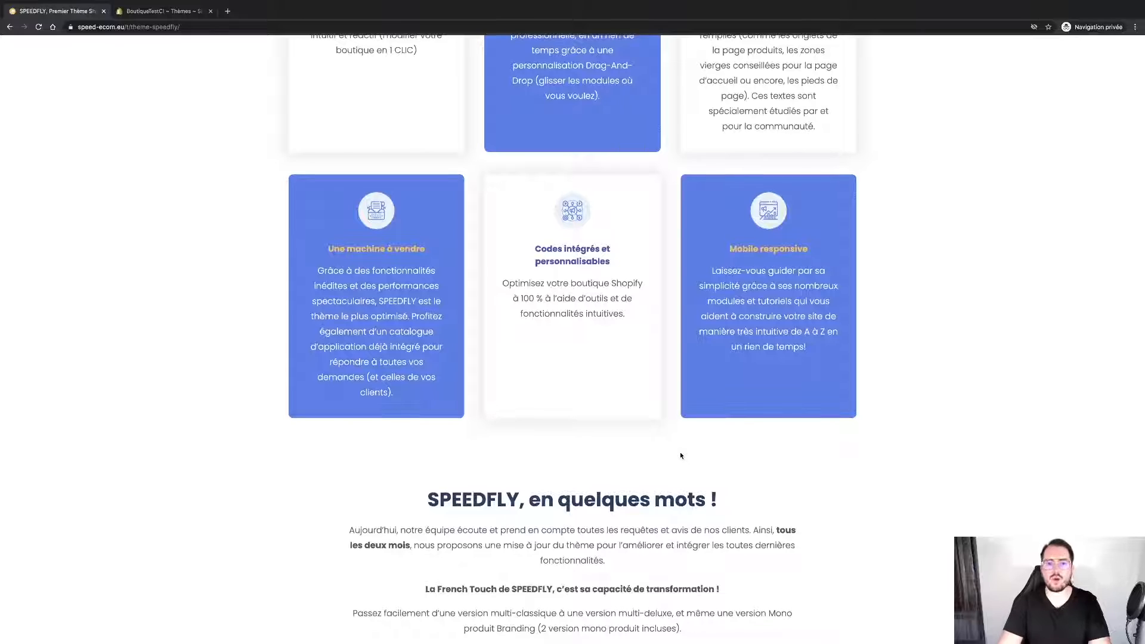
{"action": "scroll", "coordinate": [680, 455], "scroll_direction": "down", "scroll_amount": 1}
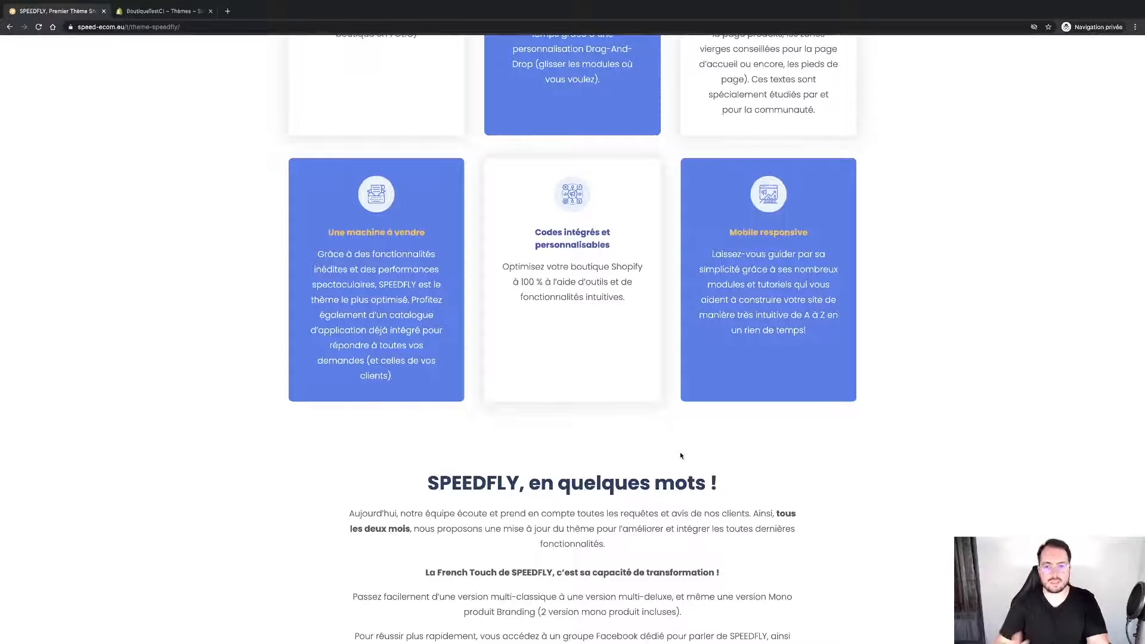
Step: Read the "SPEEDFLY, en quelques mots !" section and glance back over the demo stores and free application section
{"action": "scroll", "coordinate": [680, 456], "scroll_direction": "down", "scroll_amount": 1}
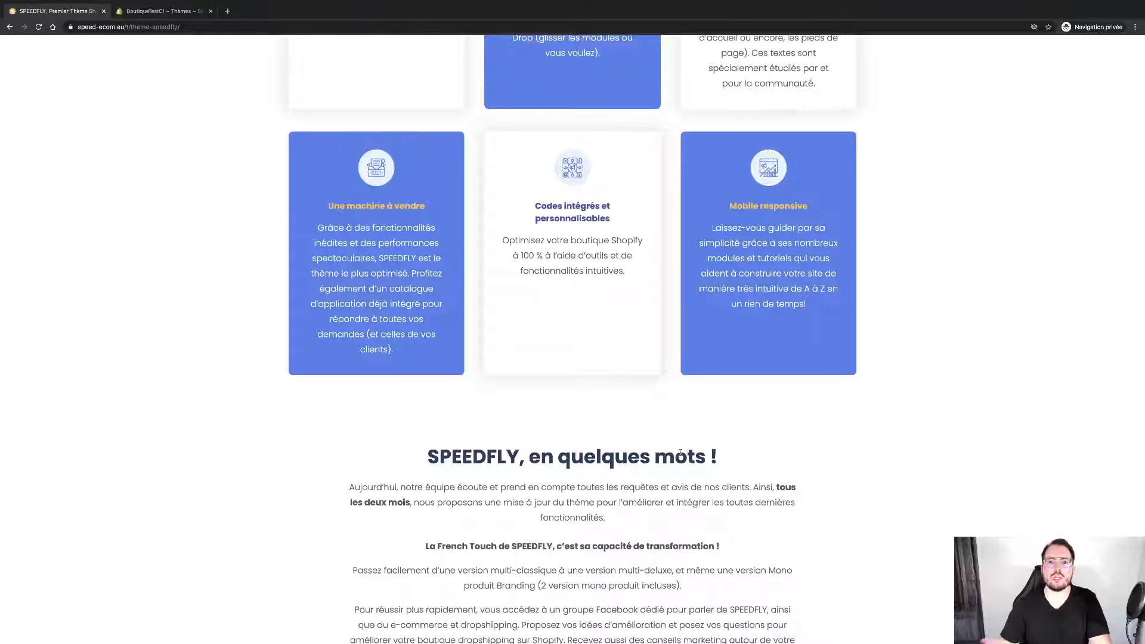
{"action": "scroll", "coordinate": [680, 453], "scroll_direction": "down", "scroll_amount": 2}
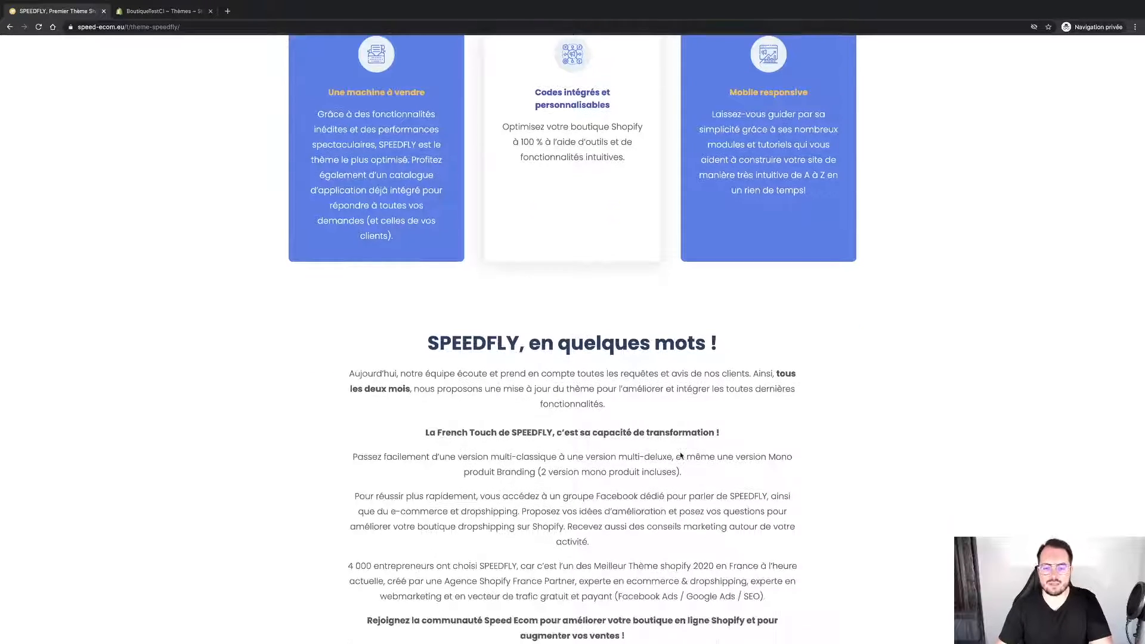
{"action": "scroll", "coordinate": [680, 453], "scroll_direction": "down", "scroll_amount": 2}
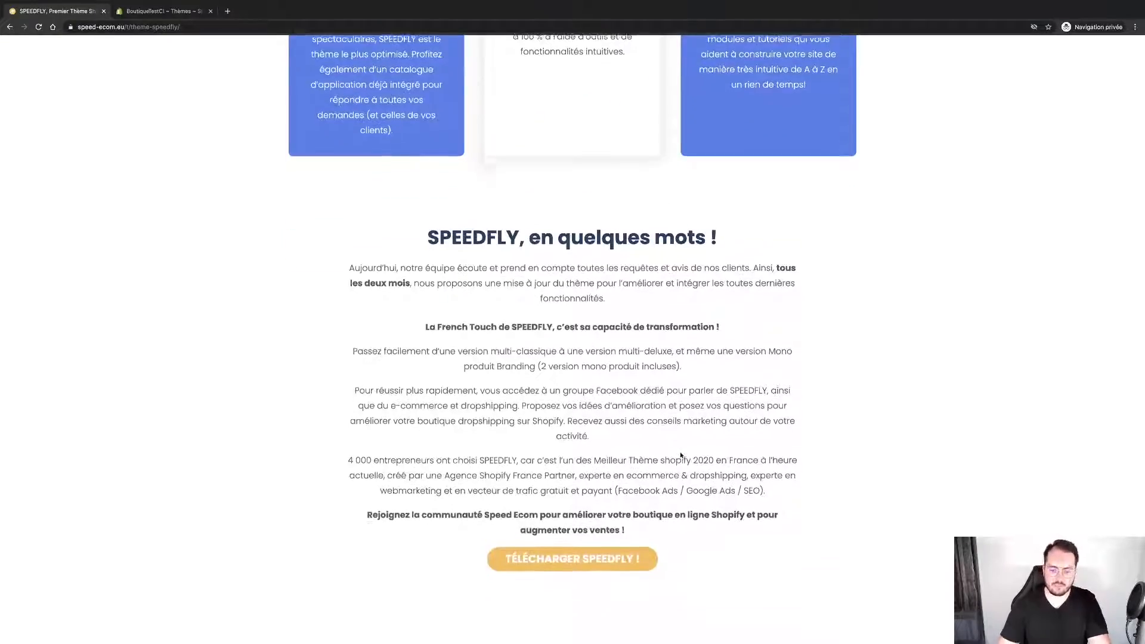
{"action": "scroll", "coordinate": [586, 392], "scroll_direction": "up", "scroll_amount": 20}
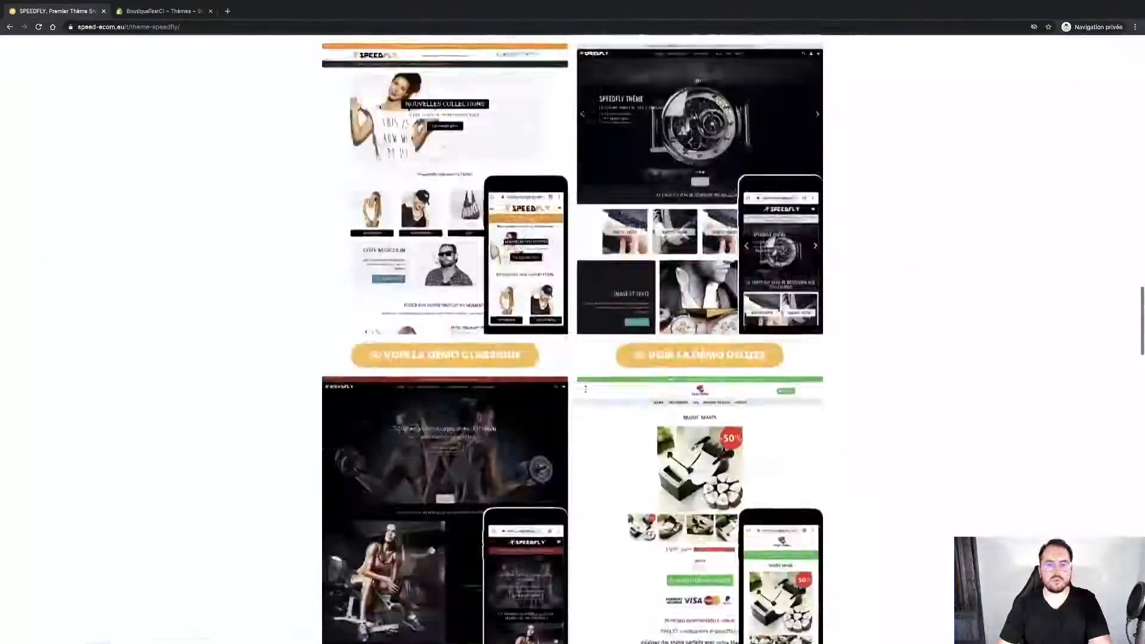
{"action": "scroll", "coordinate": [585, 392], "scroll_direction": "down", "scroll_amount": 20}
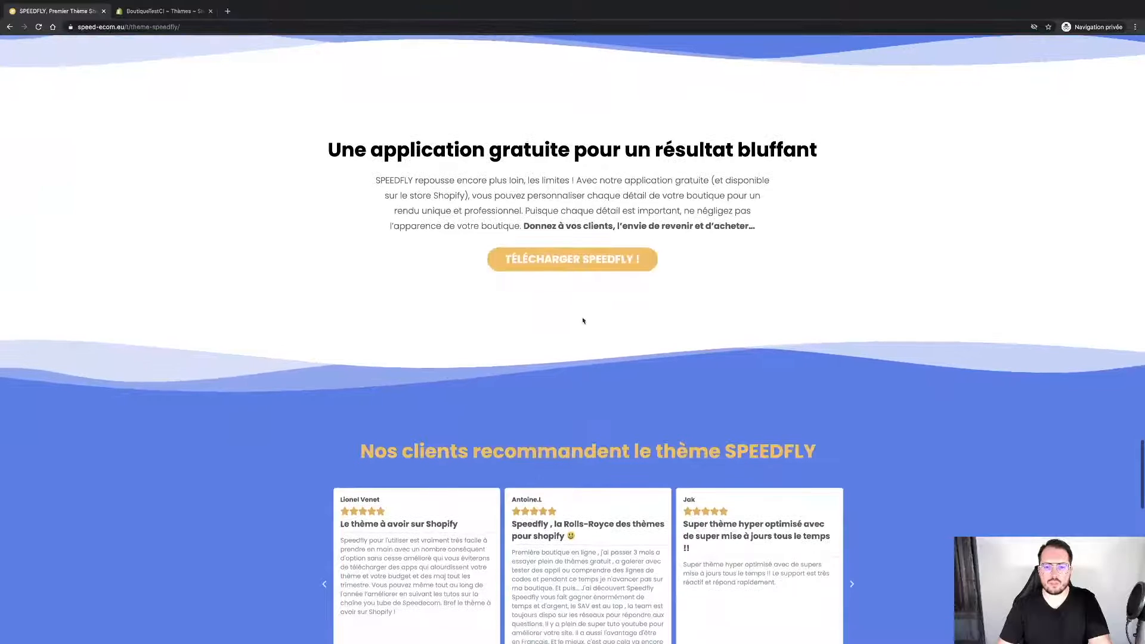
Step: Switch to the Shopify admin's themes page and upload speedfly-2-10-3-1.zip to the theme library
{"action": "left_click", "coordinate": [156, 12]}
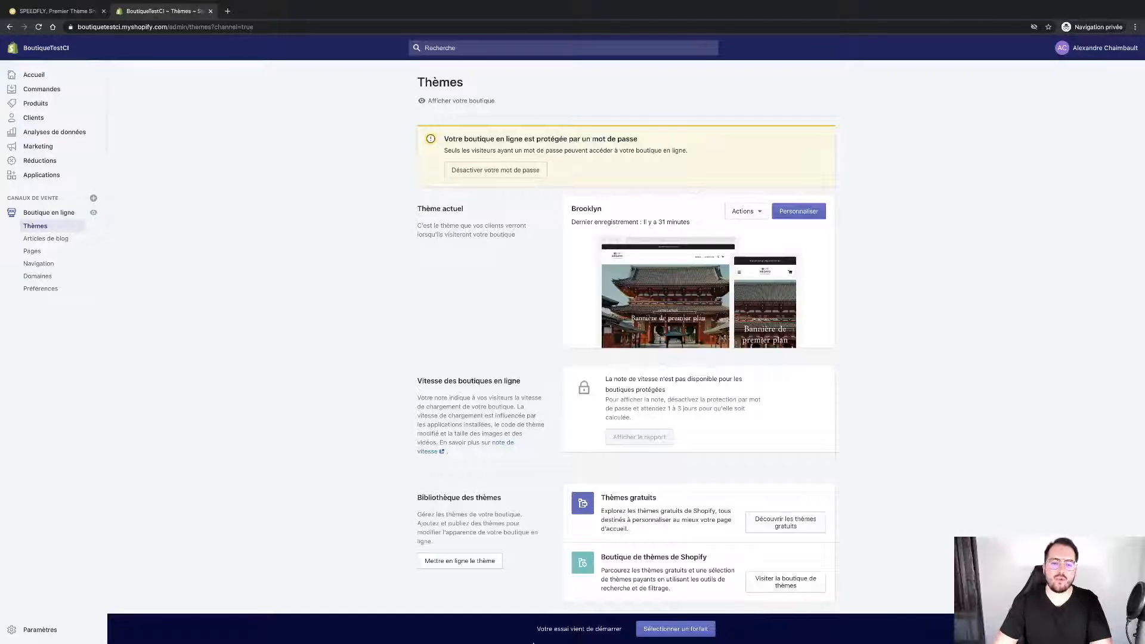
{"action": "scroll", "coordinate": [534, 551], "scroll_direction": "down", "scroll_amount": 1}
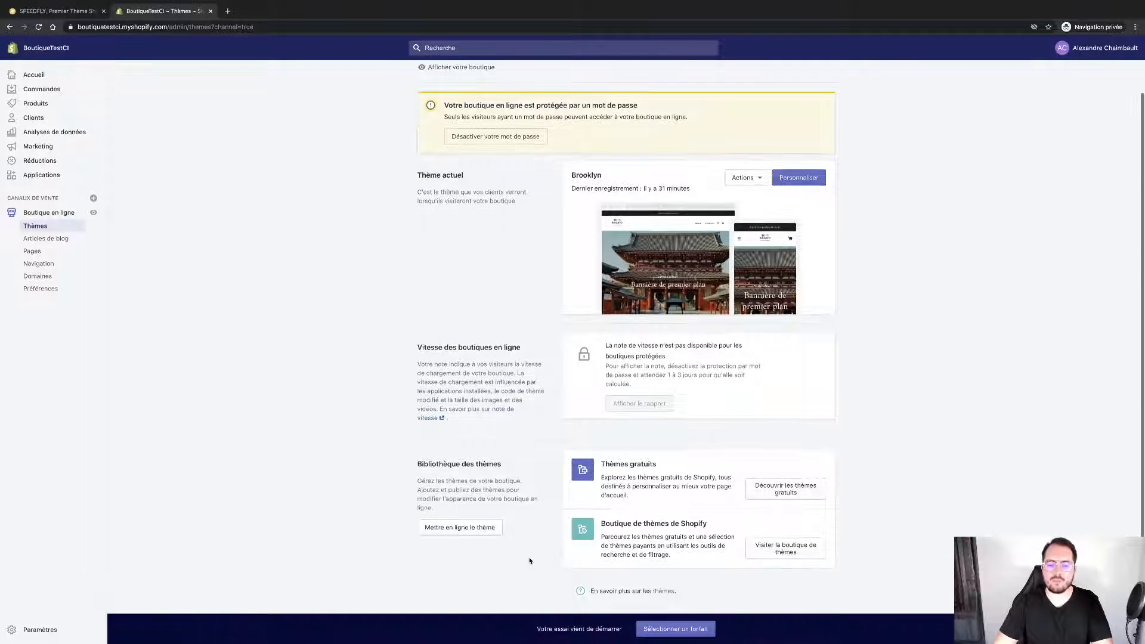
{"action": "left_click", "coordinate": [469, 527]}
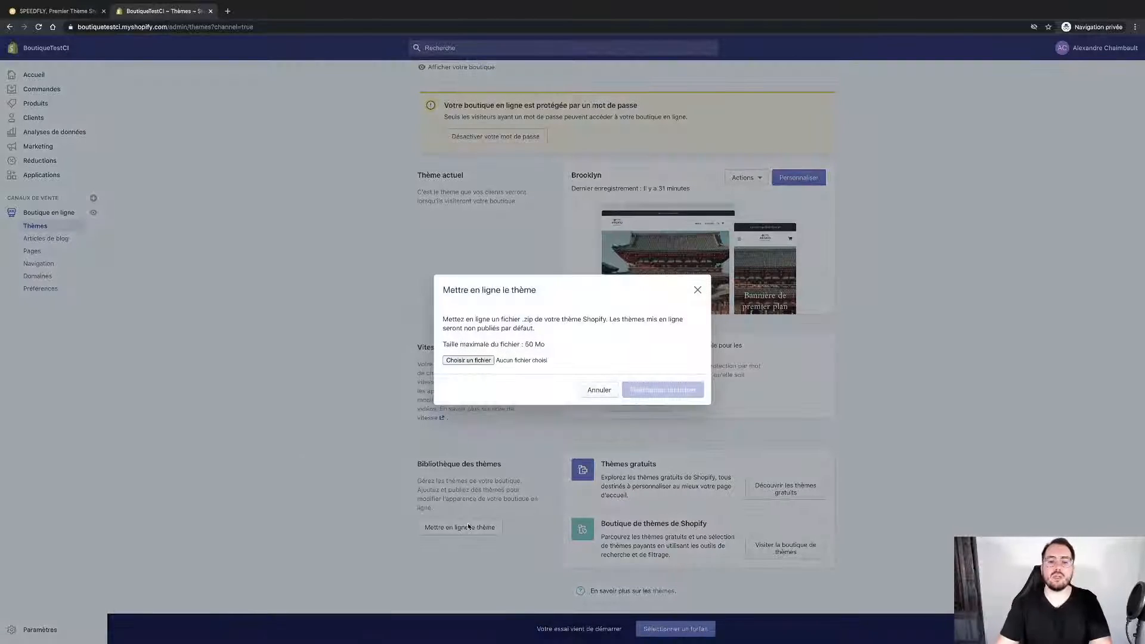
{"action": "left_click", "coordinate": [480, 361]}
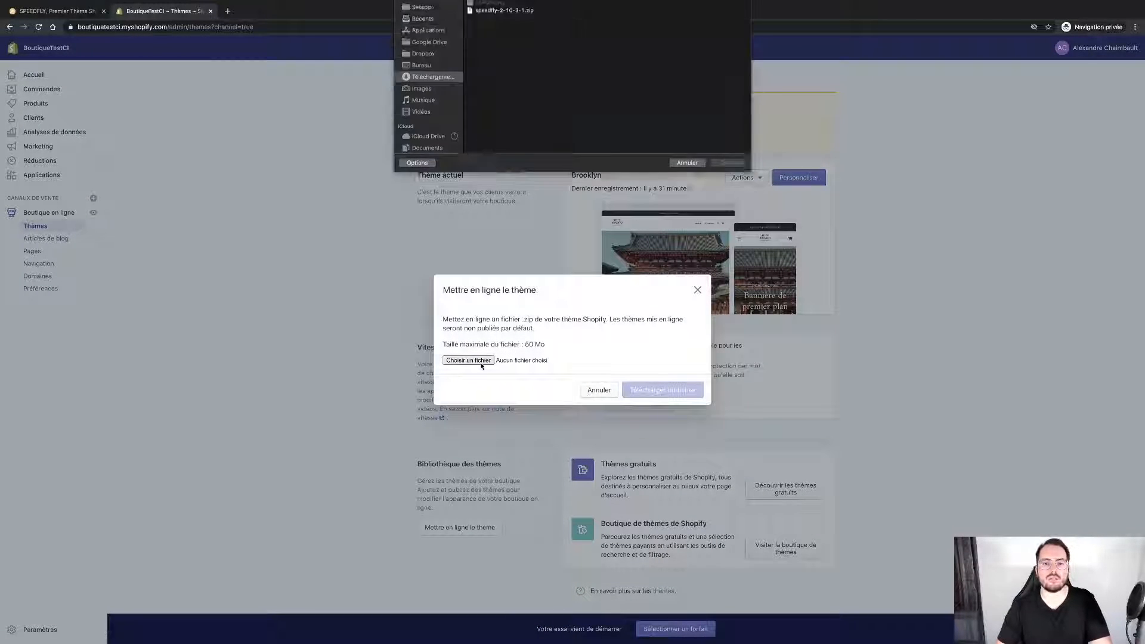
{"action": "double_click", "coordinate": [505, 39]}
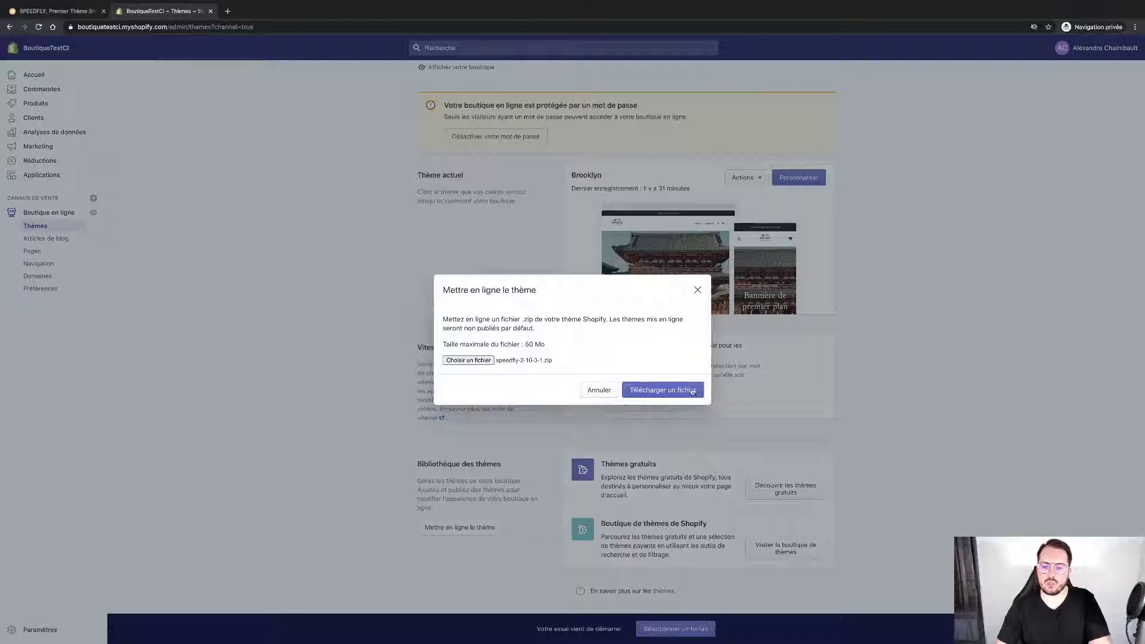
{"action": "left_click", "coordinate": [692, 391]}
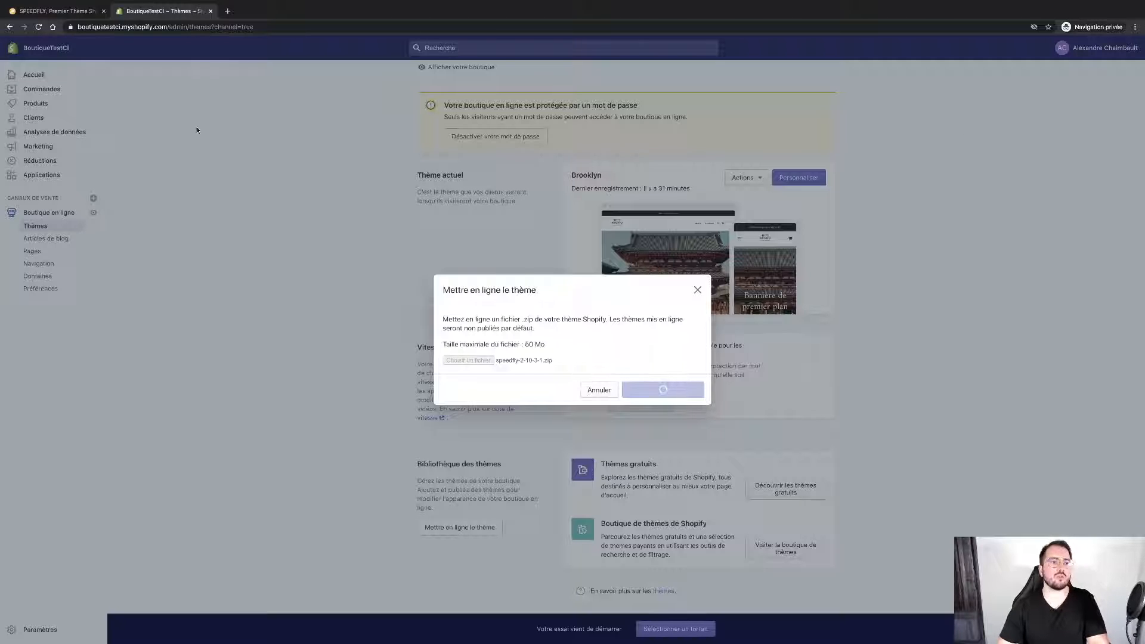
Step: Revisit the SPEEDFLY sales page's introduction and demo section, checking the theme upload in the Shopify admin in between
{"action": "left_click", "coordinate": [87, 14]}
{"action": "scroll", "coordinate": [323, 186], "scroll_direction": "down", "scroll_amount": 12}
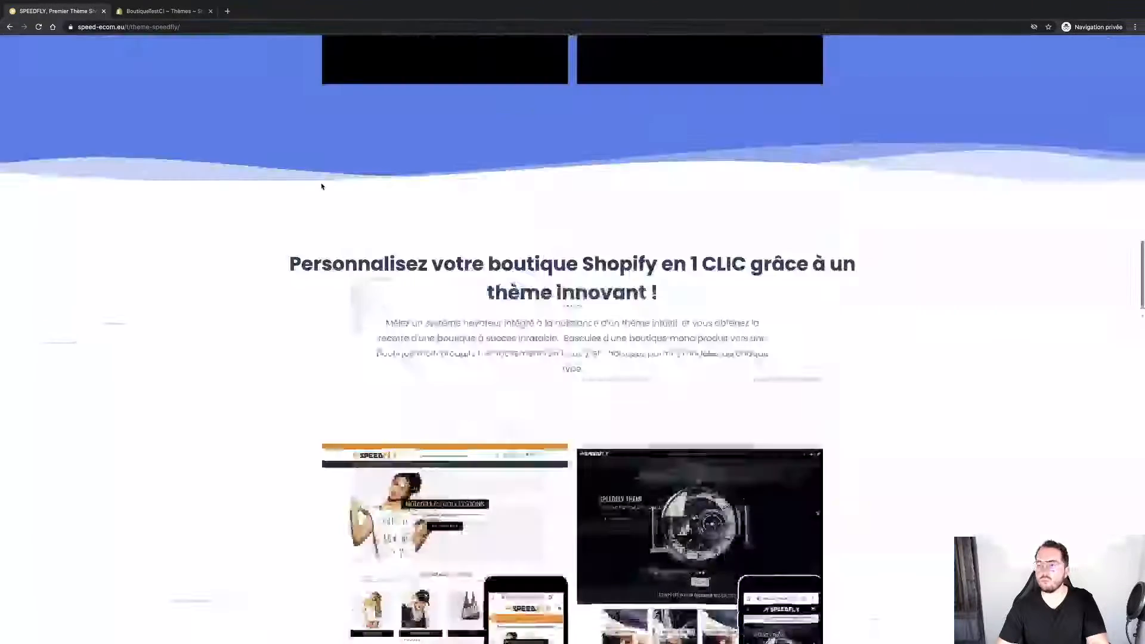
{"action": "scroll", "coordinate": [321, 187], "scroll_direction": "up", "scroll_amount": 15}
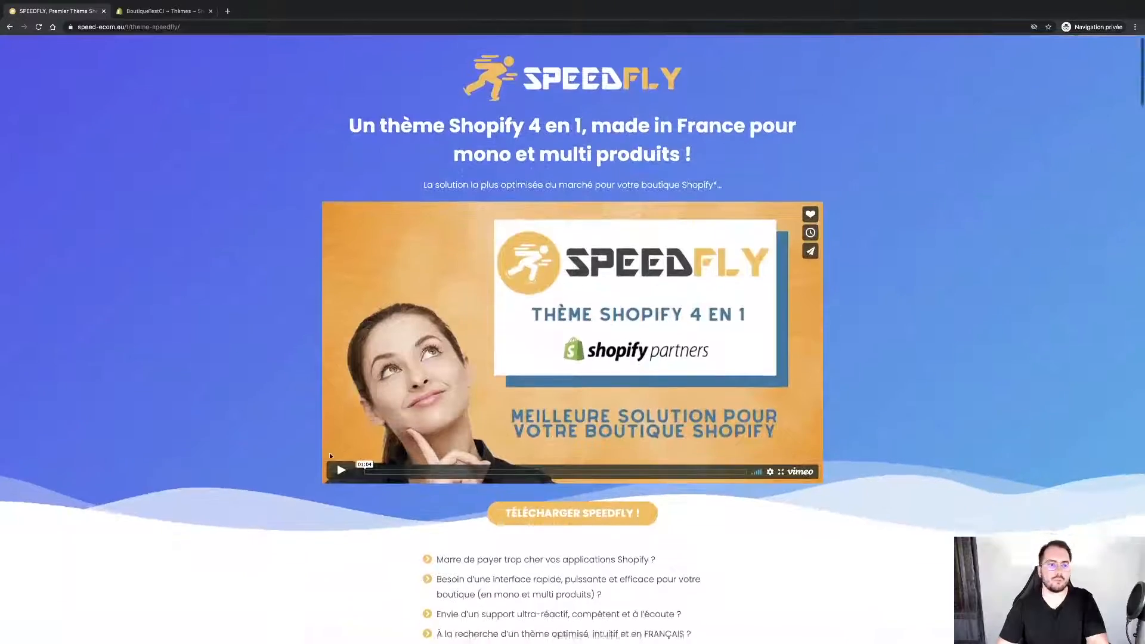
{"action": "scroll", "coordinate": [329, 454], "scroll_direction": "down", "scroll_amount": 9}
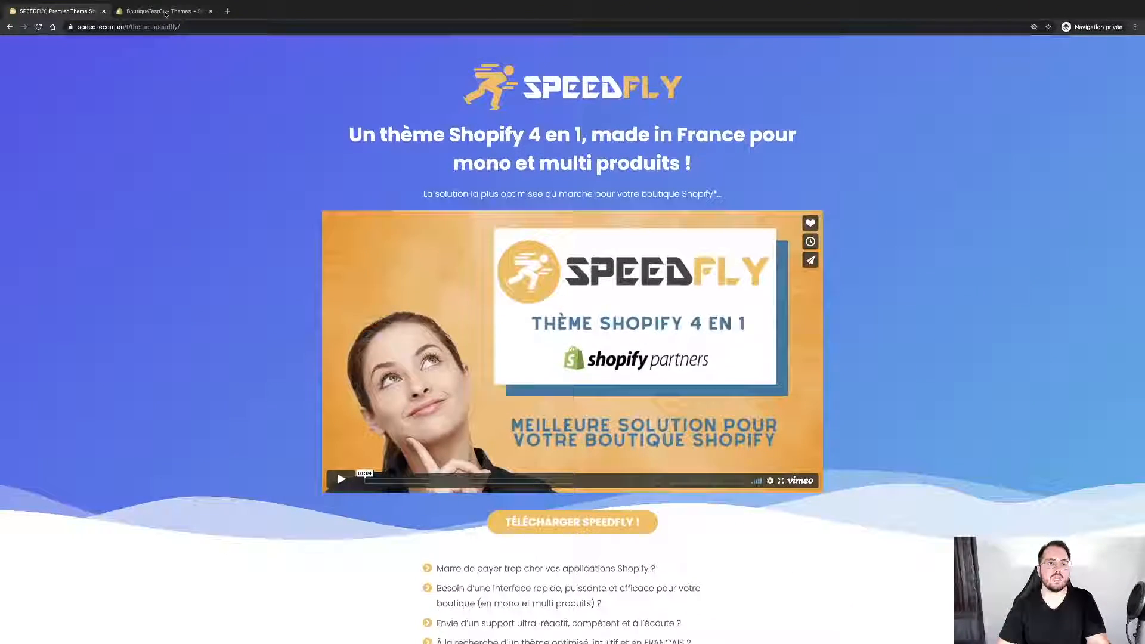
{"action": "left_click", "coordinate": [165, 12]}
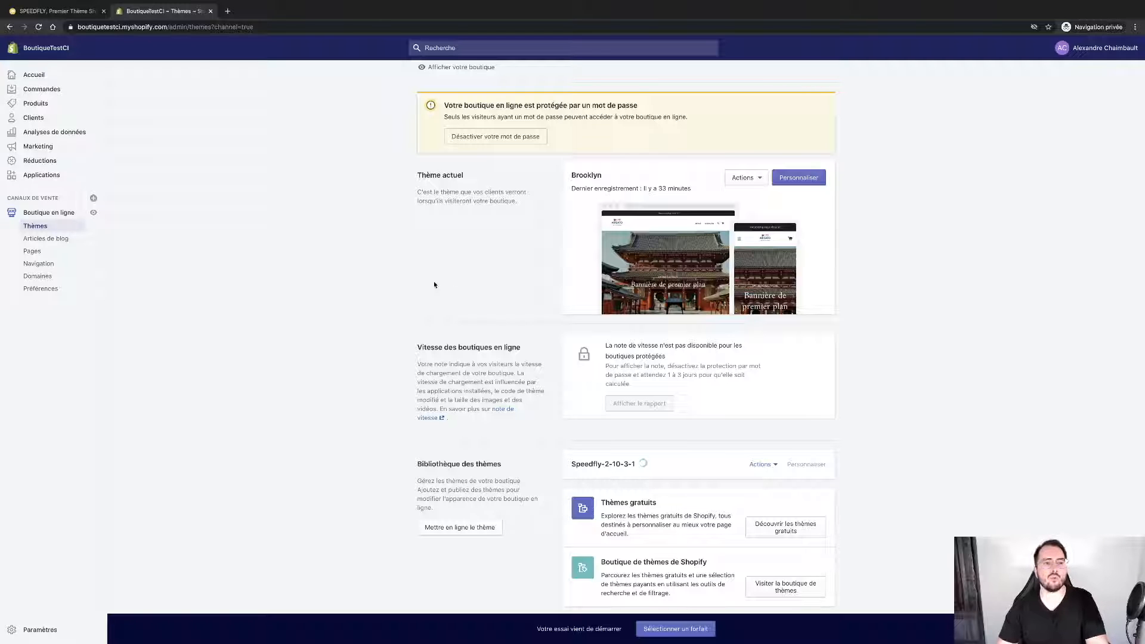
{"action": "left_click", "coordinate": [85, 11]}
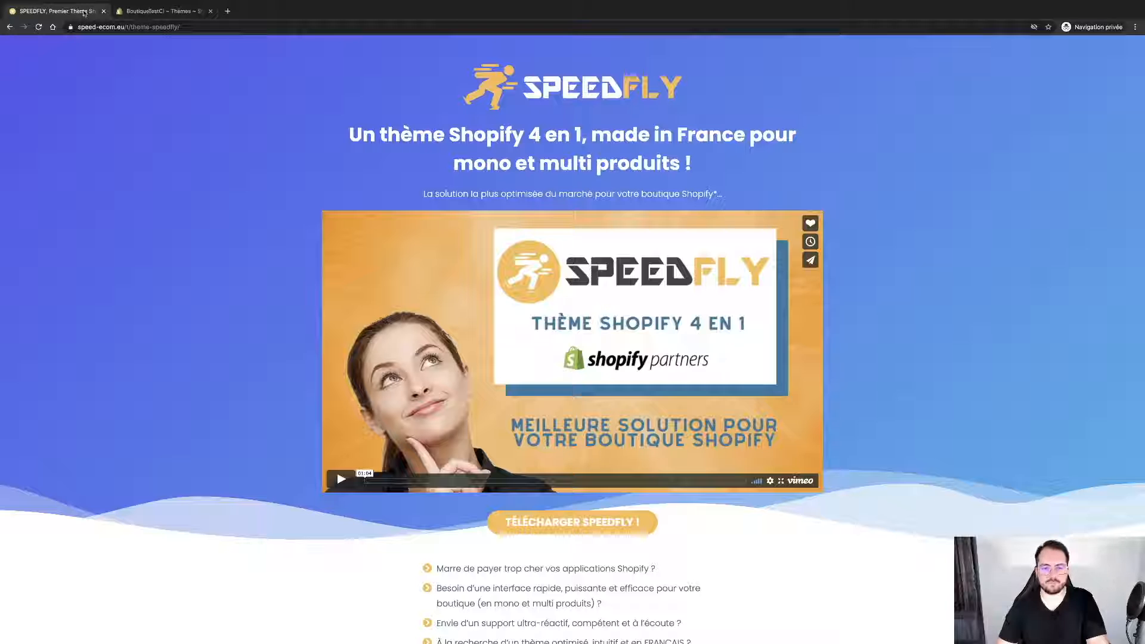
{"action": "scroll", "coordinate": [549, 420], "scroll_direction": "down", "scroll_amount": 3}
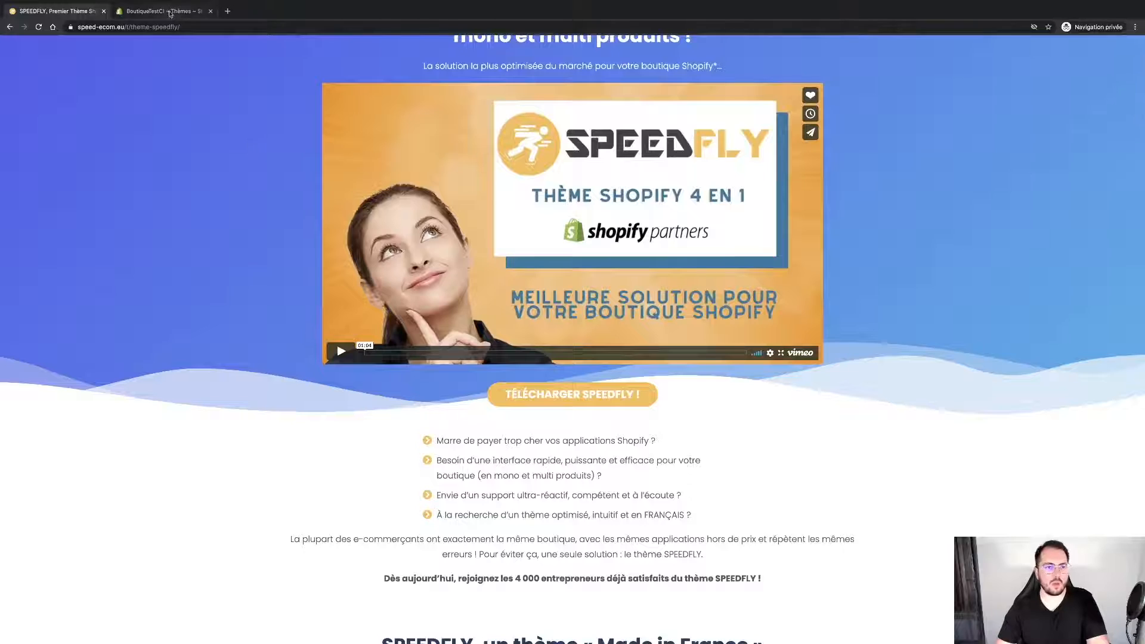
Step: Return to the Shopify admin and publish the uploaded Speedfly-2-10-3-1 theme as the store's current theme
{"action": "left_click", "coordinate": [164, 11]}
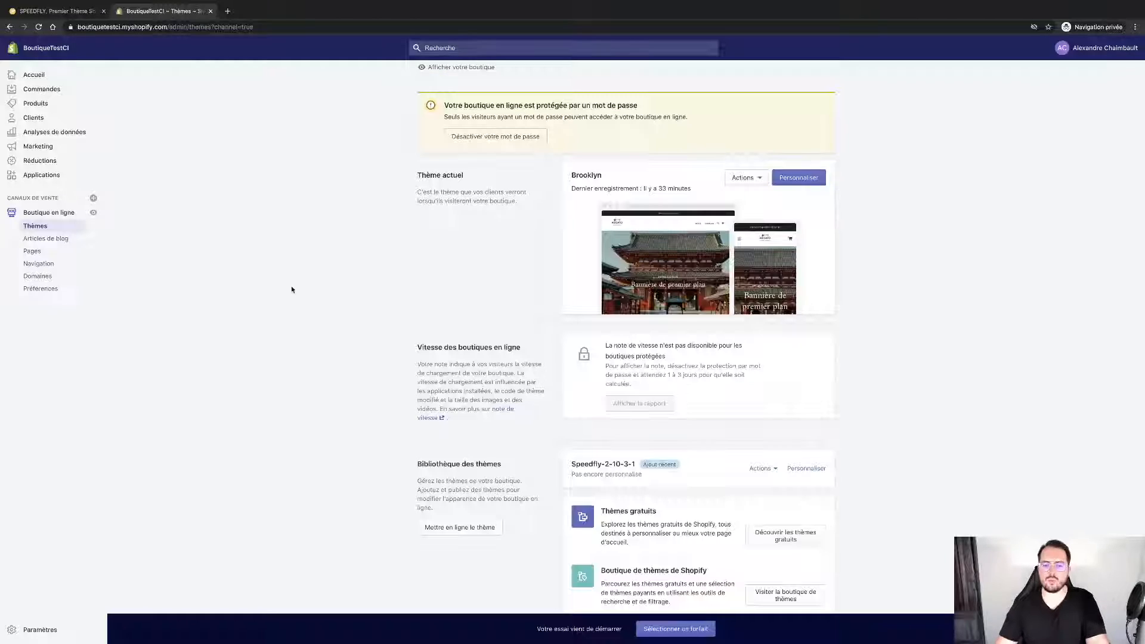
{"action": "left_click", "coordinate": [766, 475]}
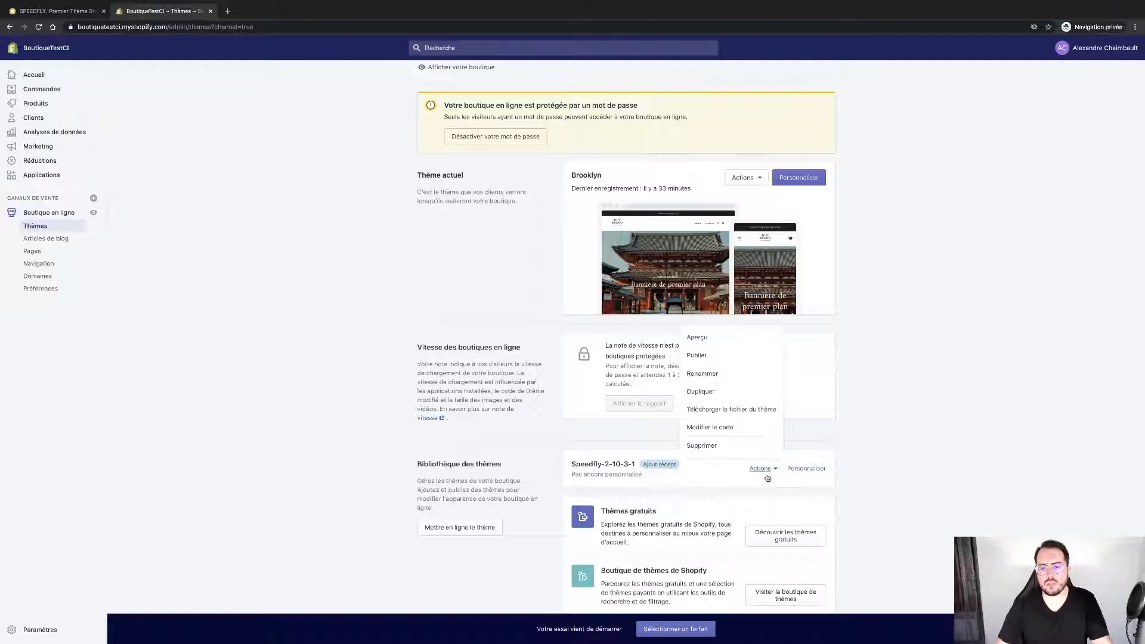
{"action": "left_click", "coordinate": [750, 360]}
{"action": "left_click", "coordinate": [689, 455]}
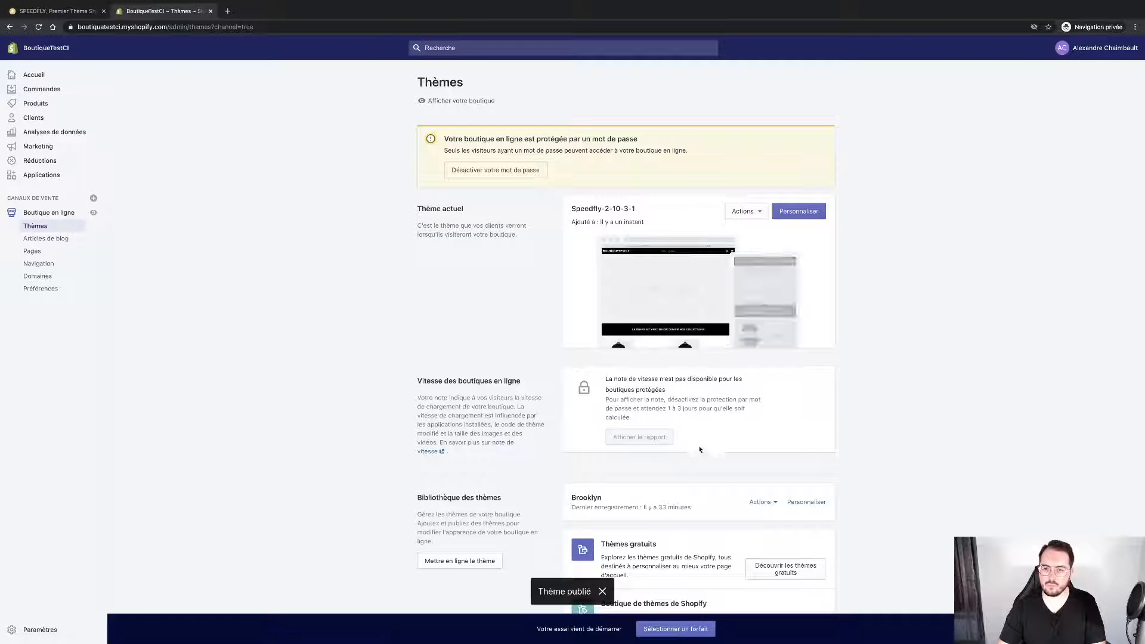
Step: Open the Speedfly-2-10-3-1 theme for customisation and review the home page preview from the carousel down to the footer
{"action": "left_click", "coordinate": [803, 218]}
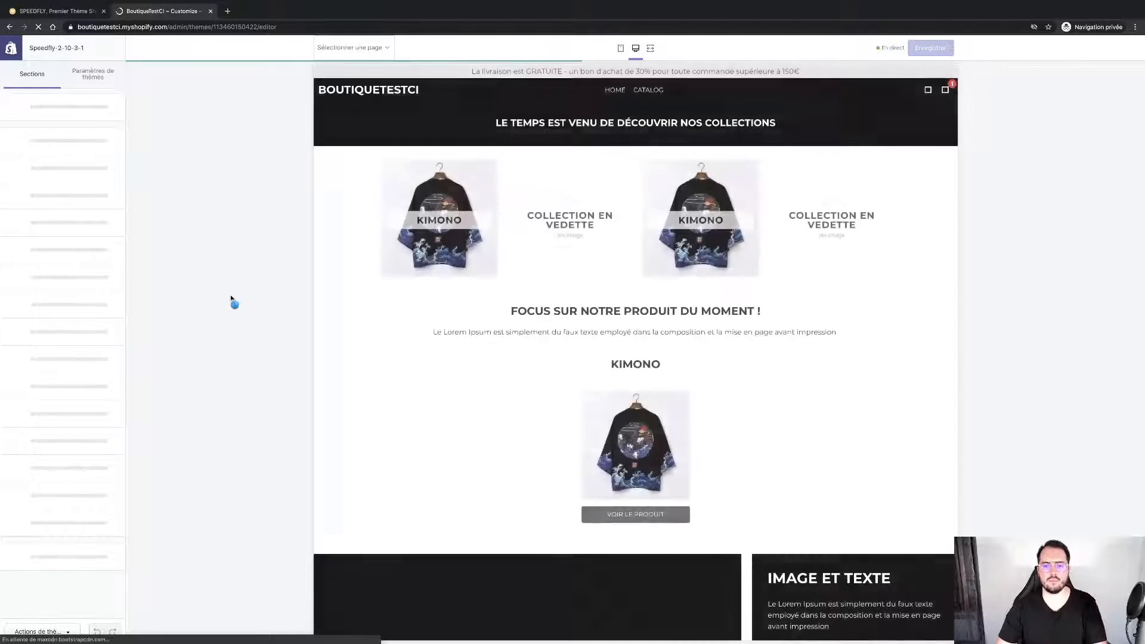
{"action": "scroll", "coordinate": [447, 406], "scroll_direction": "down", "scroll_amount": 15}
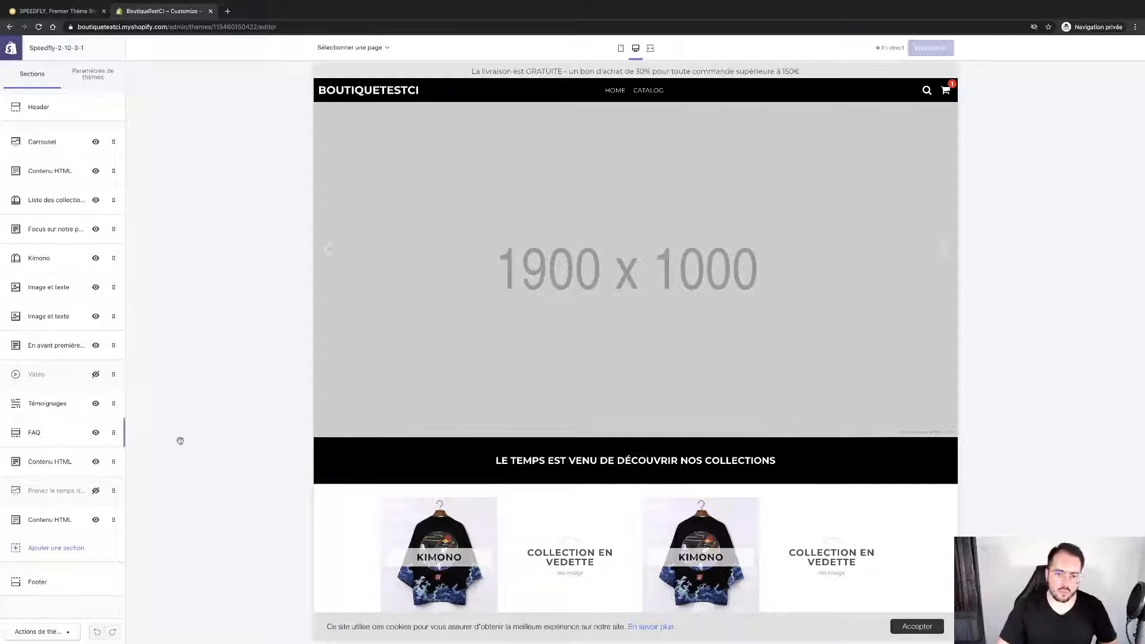
{"action": "scroll", "coordinate": [407, 464], "scroll_direction": "down", "scroll_amount": 10}
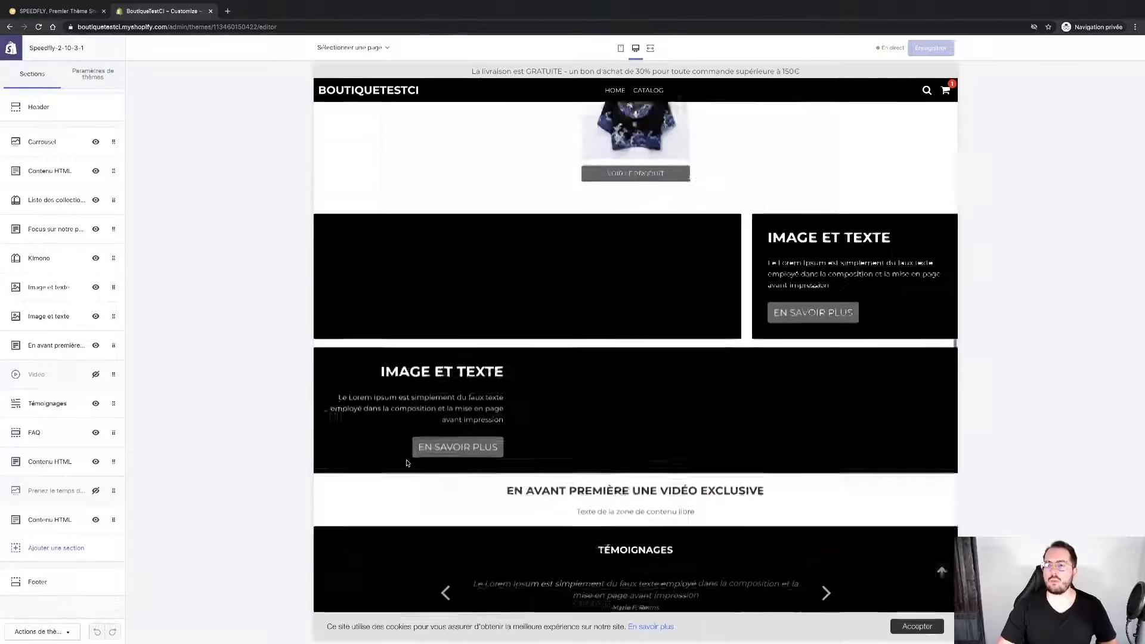
{"action": "scroll", "coordinate": [407, 464], "scroll_direction": "down", "scroll_amount": 10}
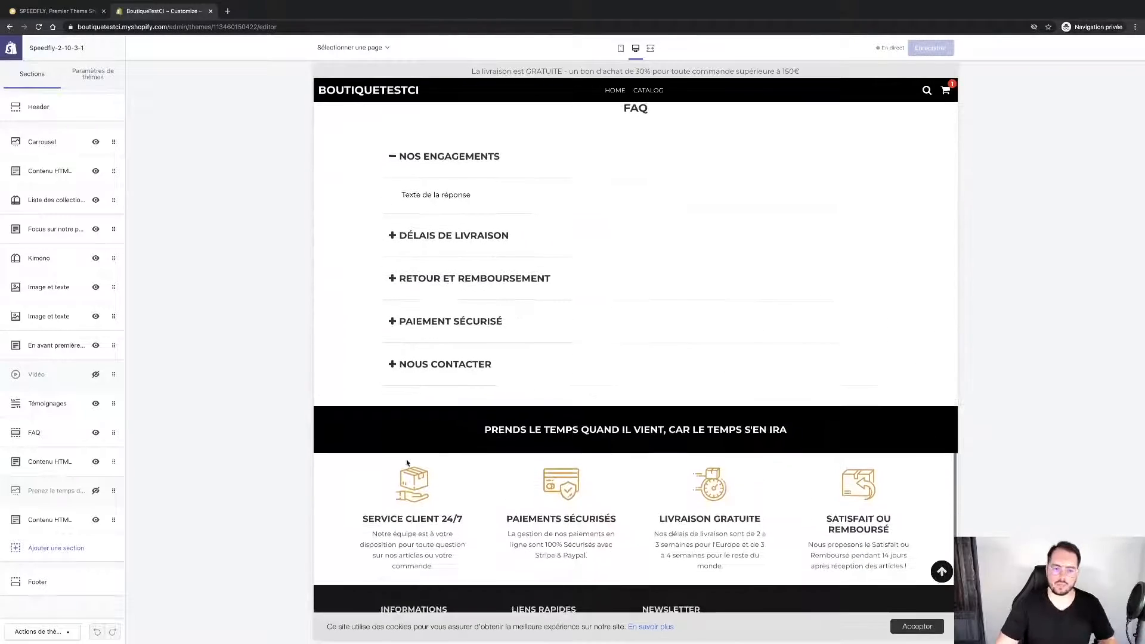
{"action": "scroll", "coordinate": [534, 250], "scroll_direction": "down", "scroll_amount": 3}
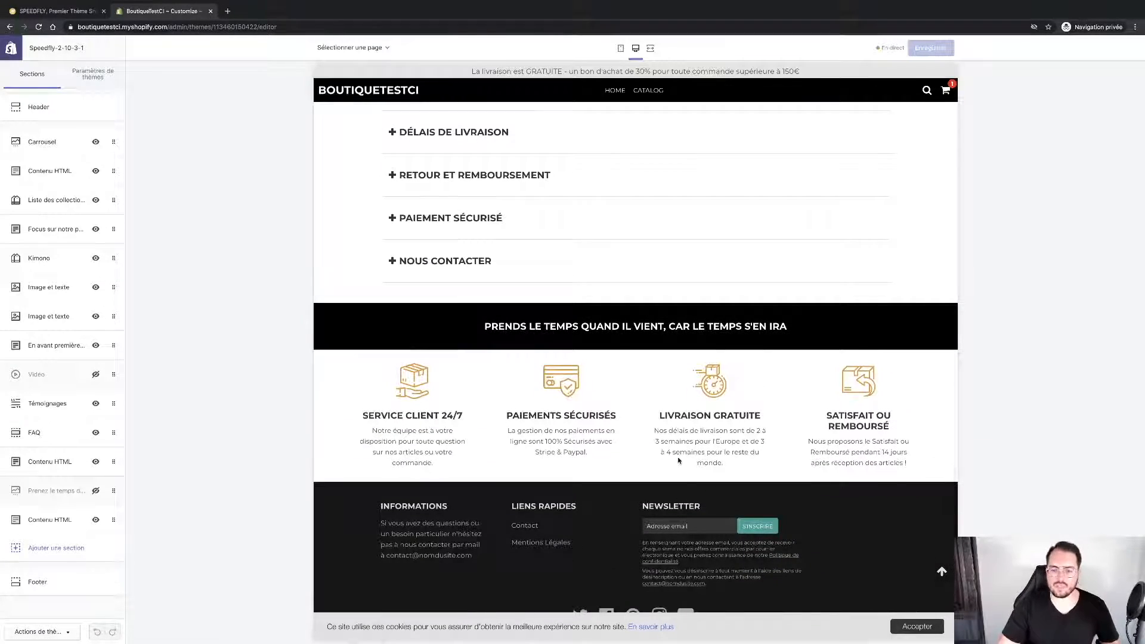
{"action": "scroll", "coordinate": [678, 461], "scroll_direction": "down", "scroll_amount": 1}
{"action": "scroll", "coordinate": [678, 460], "scroll_direction": "up", "scroll_amount": 20}
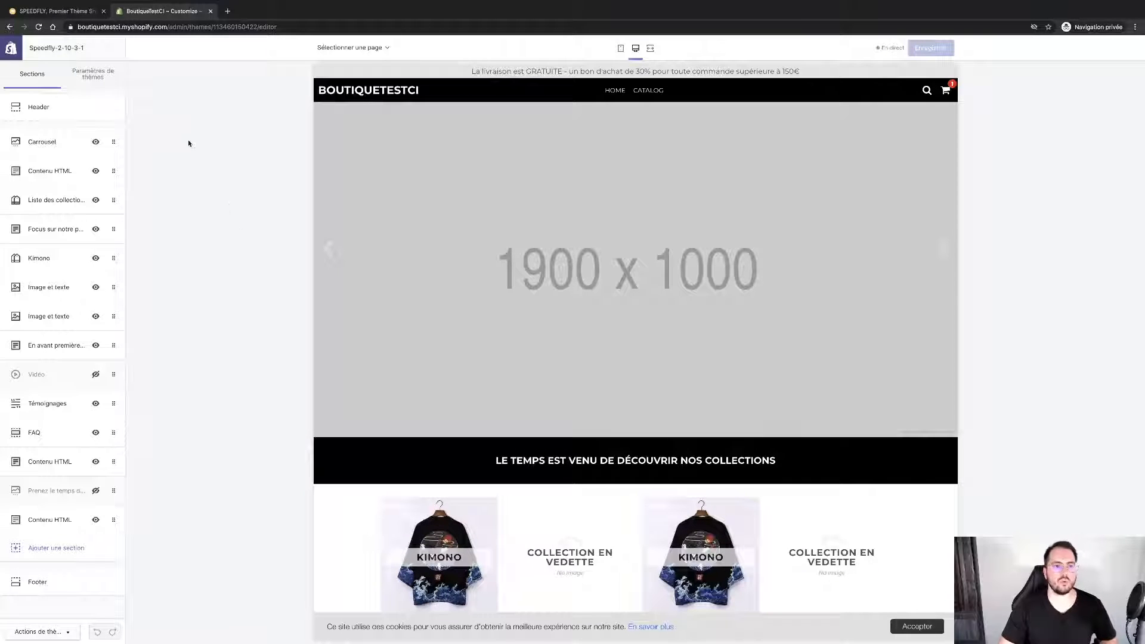
Step: Look over the theme settings categories, return to the list of sections and open the Header section's settings
{"action": "left_click", "coordinate": [101, 77]}
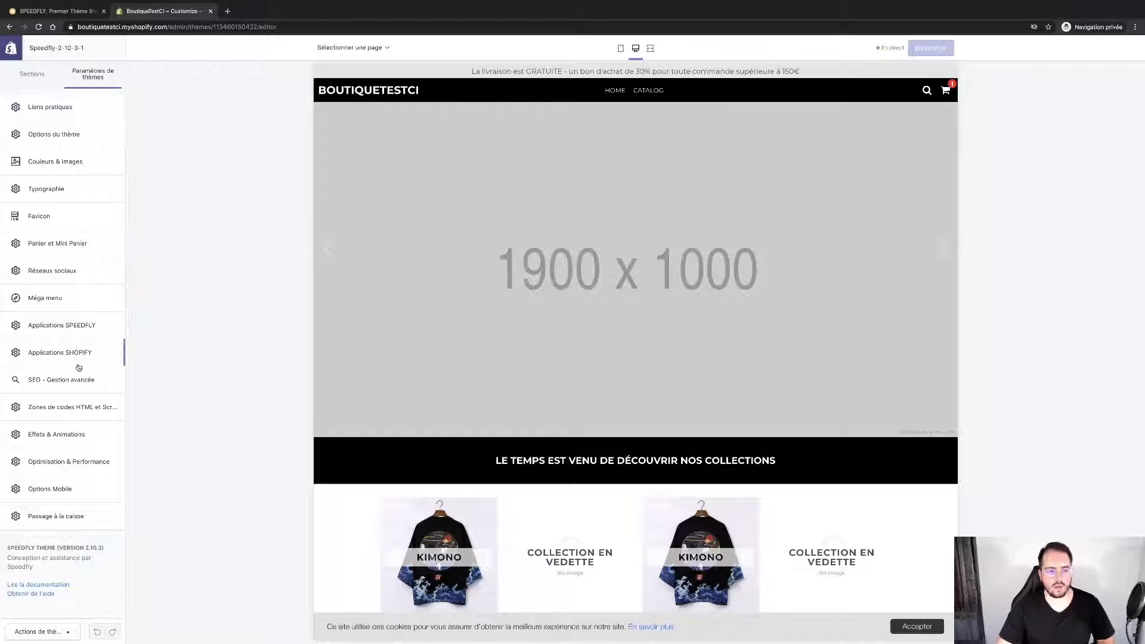
{"action": "left_click", "coordinate": [34, 74]}
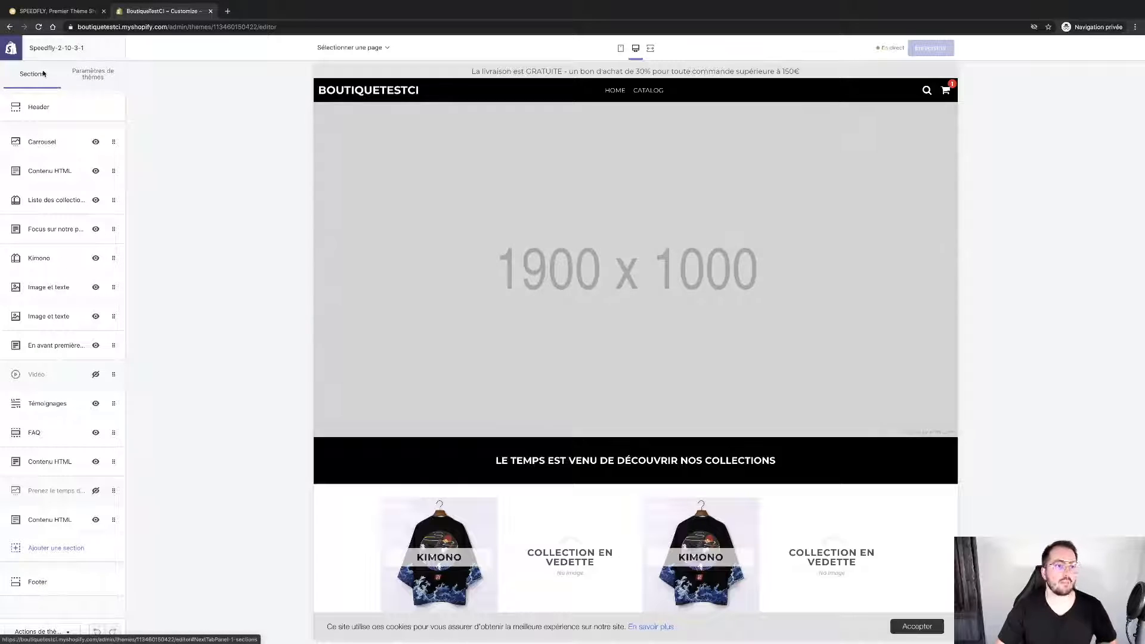
{"action": "left_click", "coordinate": [48, 107]}
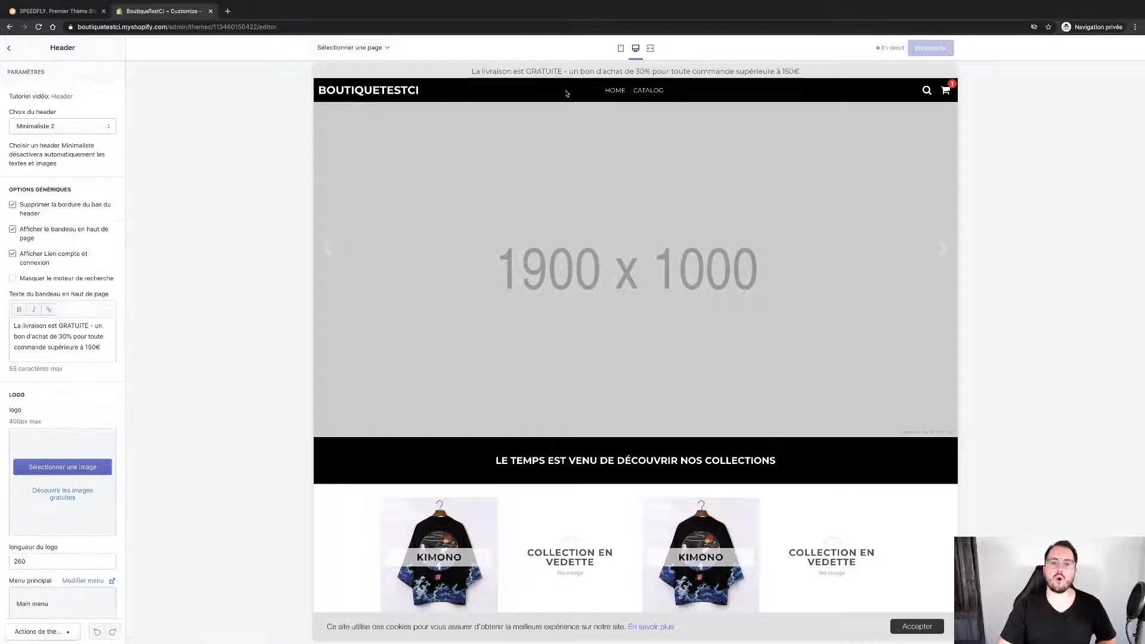
Step: Try the Classique 1, Minimaliste 1 and Minimaliste 3 layouts for the header
{"action": "left_click", "coordinate": [90, 129]}
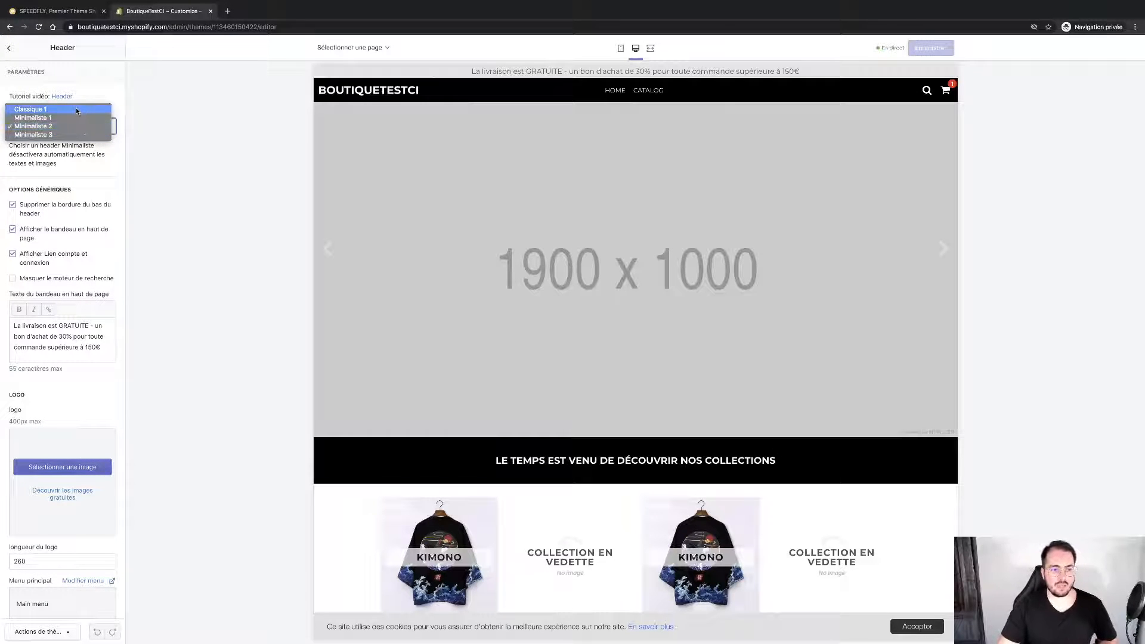
{"action": "left_click", "coordinate": [76, 109]}
{"action": "left_click", "coordinate": [77, 121]}
{"action": "left_click", "coordinate": [73, 134]}
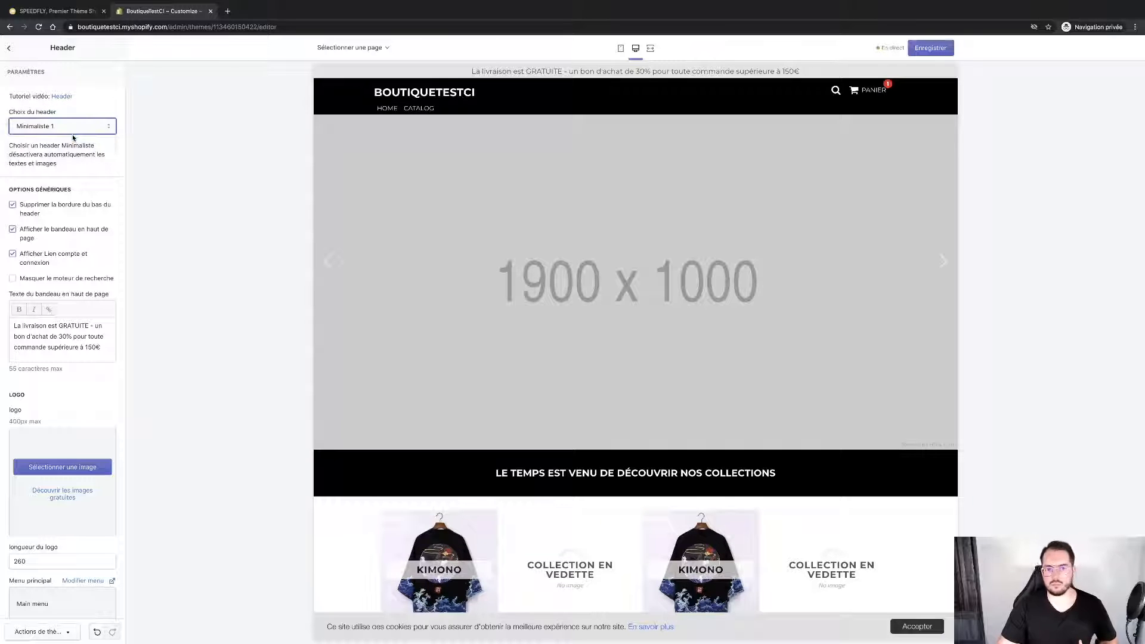
{"action": "left_click", "coordinate": [72, 125]}
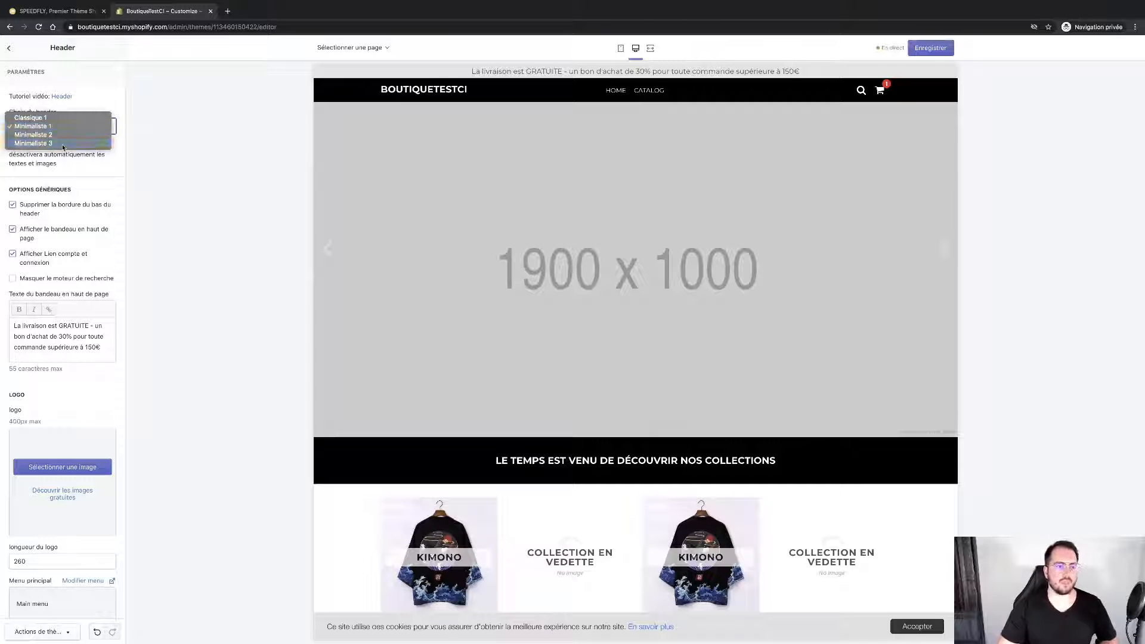
{"action": "left_click", "coordinate": [63, 148]}
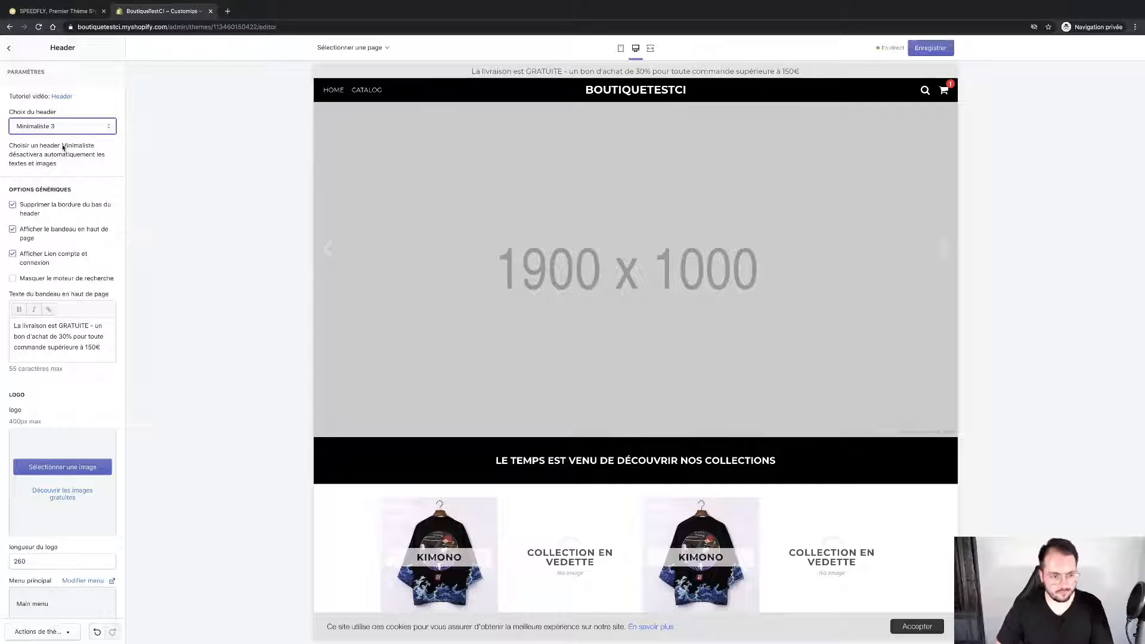
{"action": "left_click", "coordinate": [69, 128]}
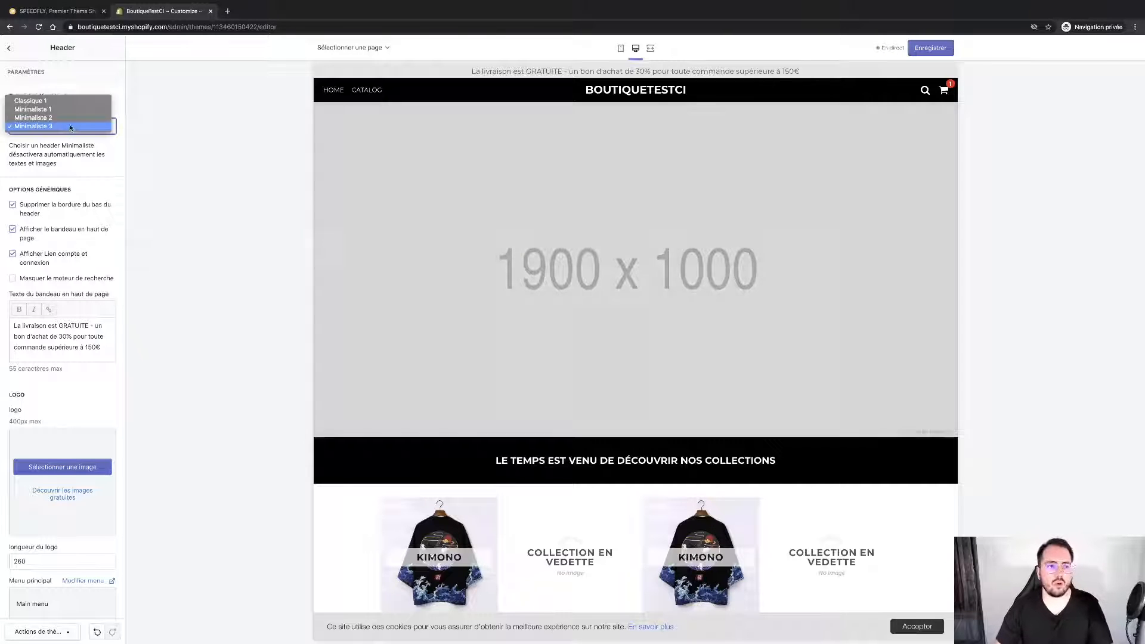
{"action": "left_click", "coordinate": [81, 172]}
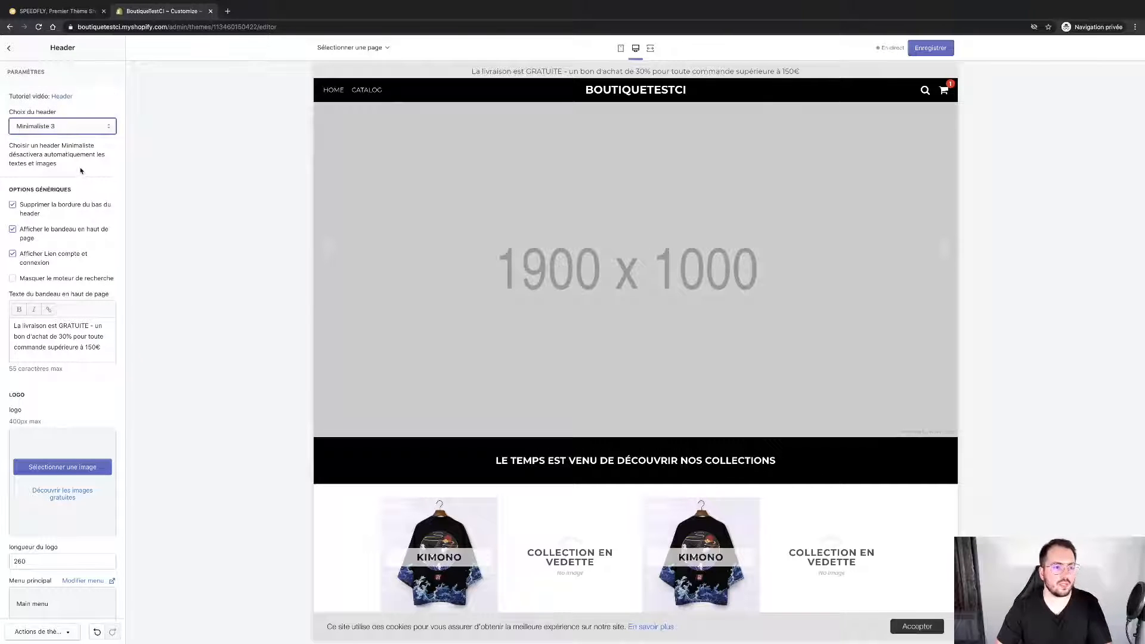
Step: Switch the header layout to Minimaliste 2 for comparison, and change it to Classique 1
{"action": "left_click", "coordinate": [93, 125]}
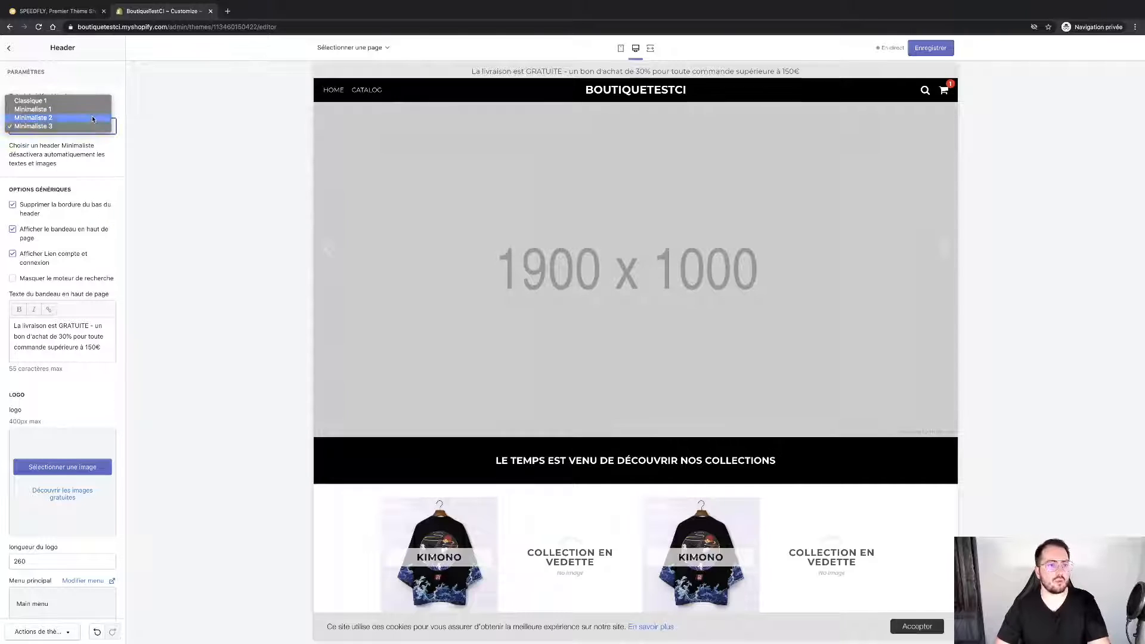
{"action": "left_click", "coordinate": [91, 118]}
{"action": "left_click", "coordinate": [91, 124]}
{"action": "left_click", "coordinate": [85, 111]}
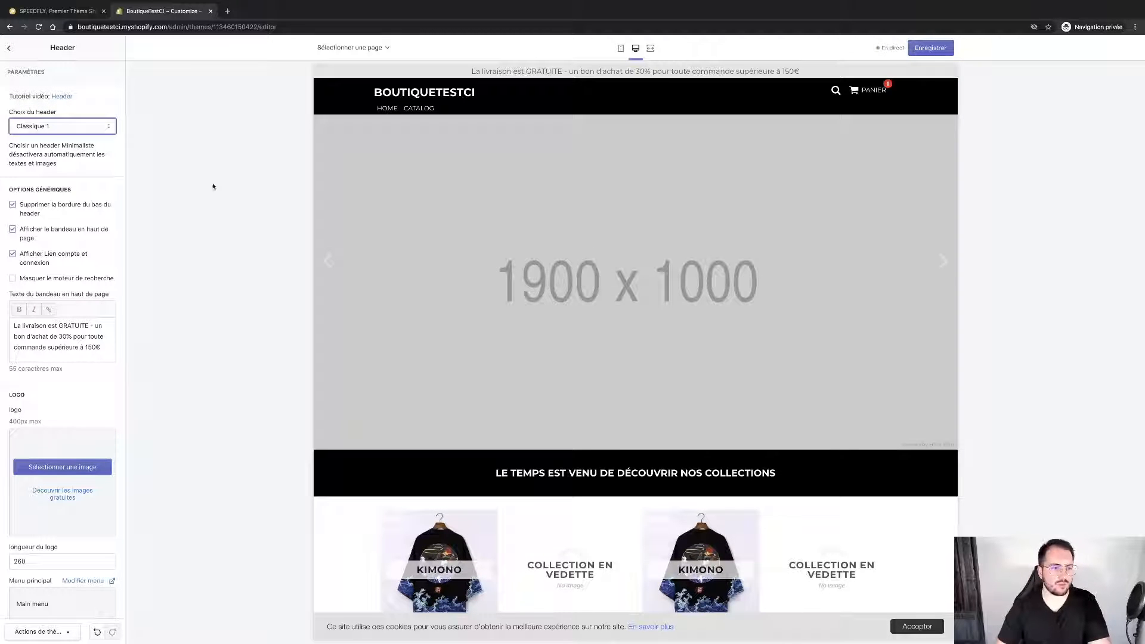
Step: Turn off the display of the announcement banner at the top of the page in the header's generic options
{"action": "scroll", "coordinate": [88, 270], "scroll_direction": "down", "scroll_amount": 1}
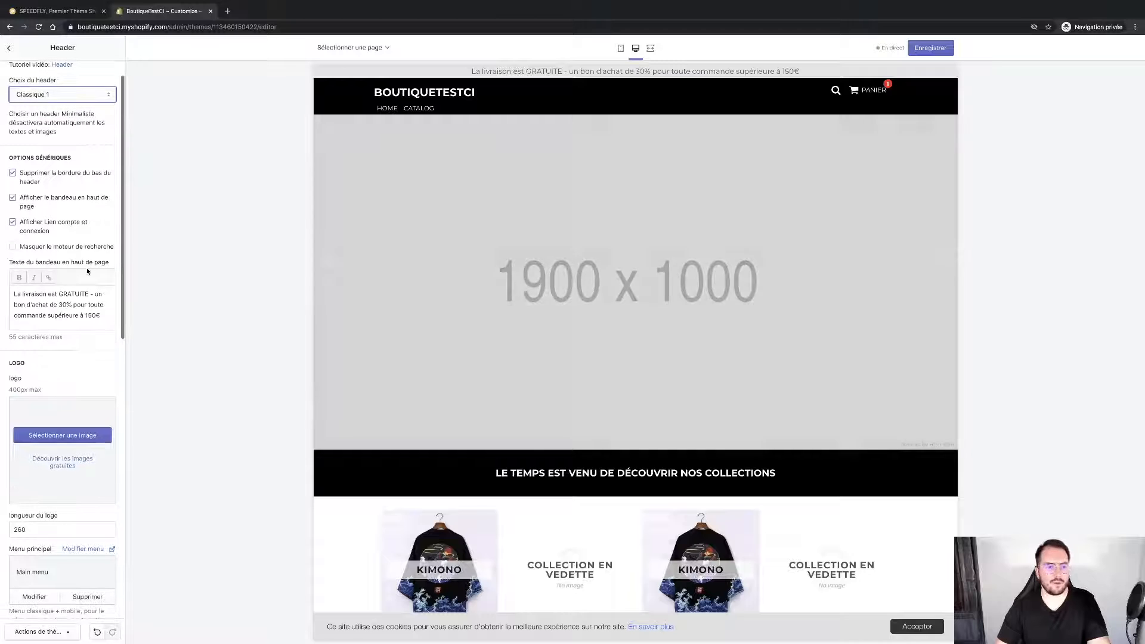
{"action": "scroll", "coordinate": [80, 239], "scroll_direction": "down", "scroll_amount": 1}
{"action": "scroll", "coordinate": [82, 268], "scroll_direction": "down", "scroll_amount": 2}
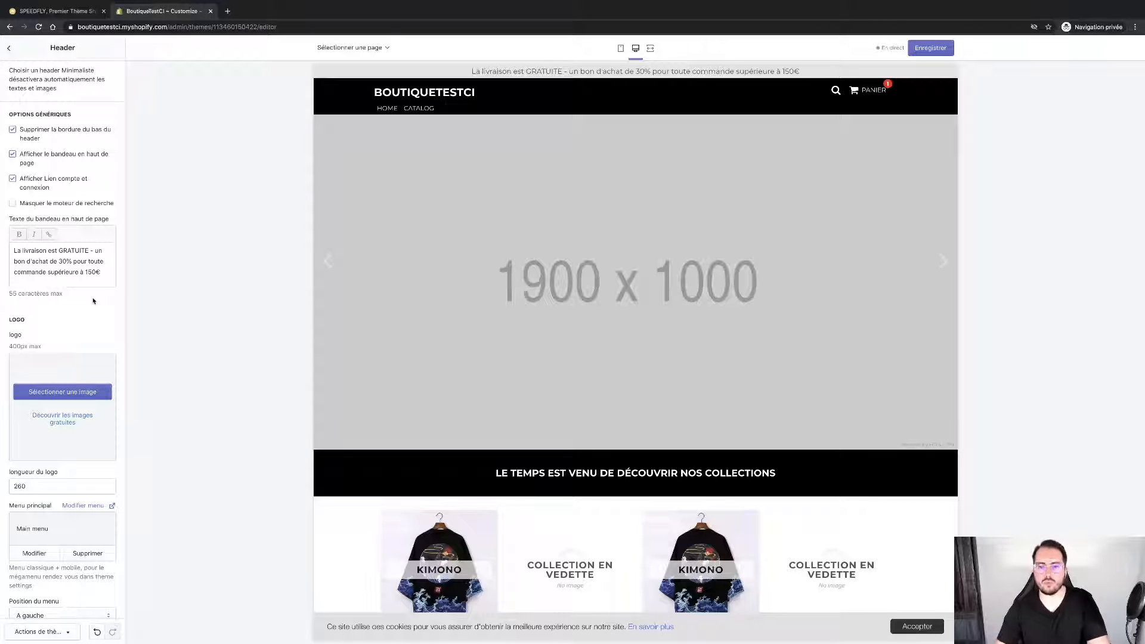
{"action": "scroll", "coordinate": [93, 301], "scroll_direction": "up", "scroll_amount": 1}
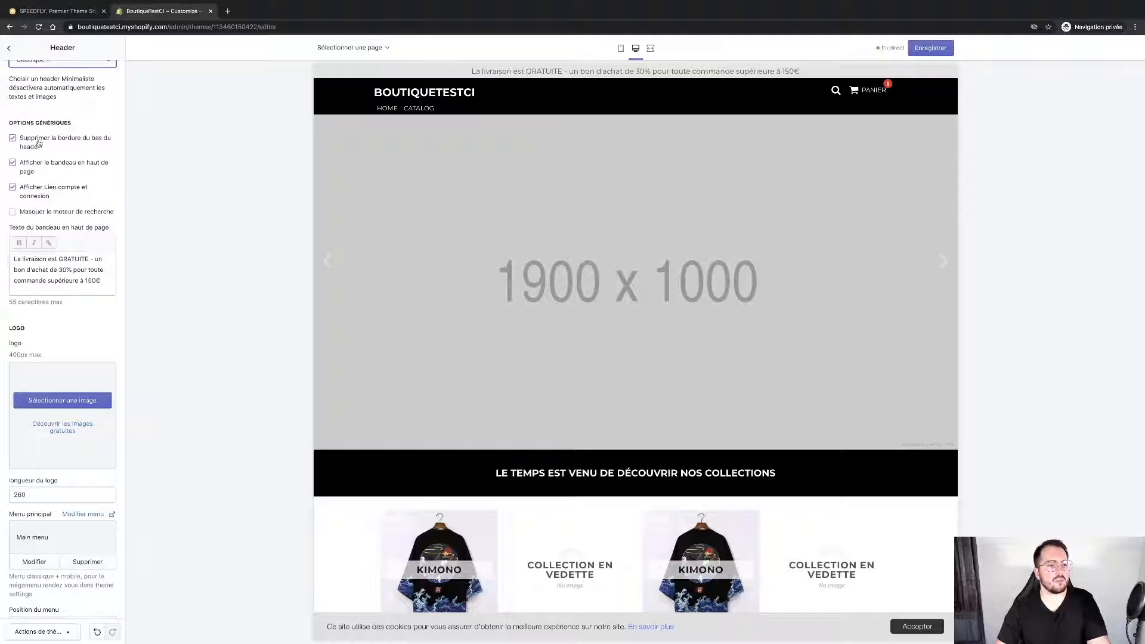
{"action": "left_click", "coordinate": [36, 164]}
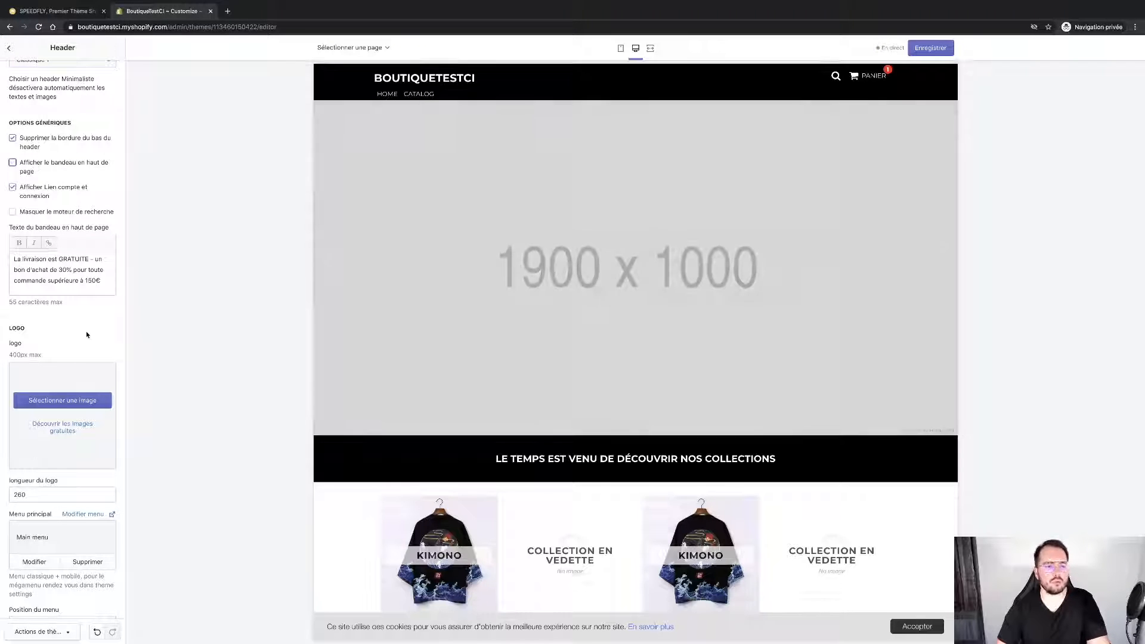
Step: Set the ARIGATO image from the library as the header logo
{"action": "scroll", "coordinate": [86, 334], "scroll_direction": "down", "scroll_amount": 2}
{"action": "left_click", "coordinate": [79, 348]}
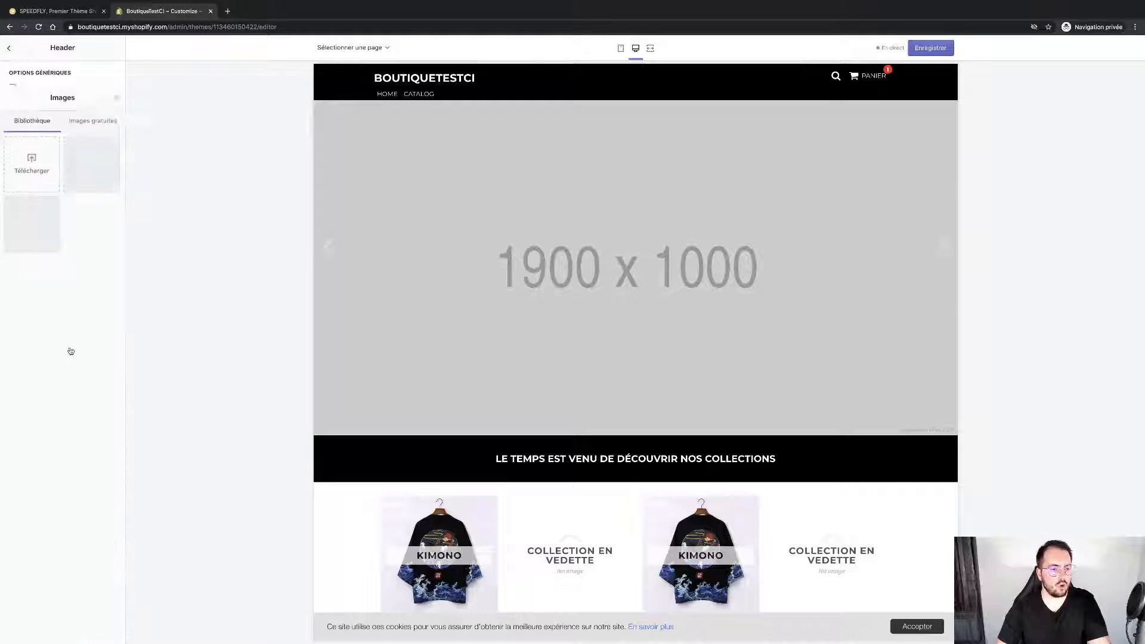
{"action": "left_click", "coordinate": [46, 172]}
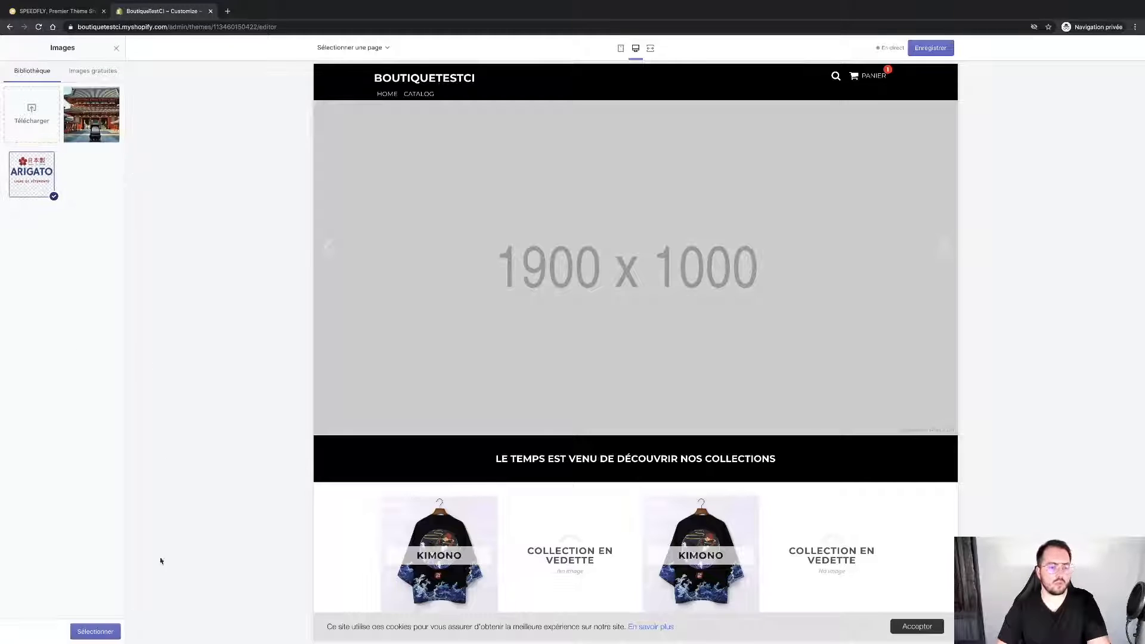
{"action": "left_click", "coordinate": [95, 631]}
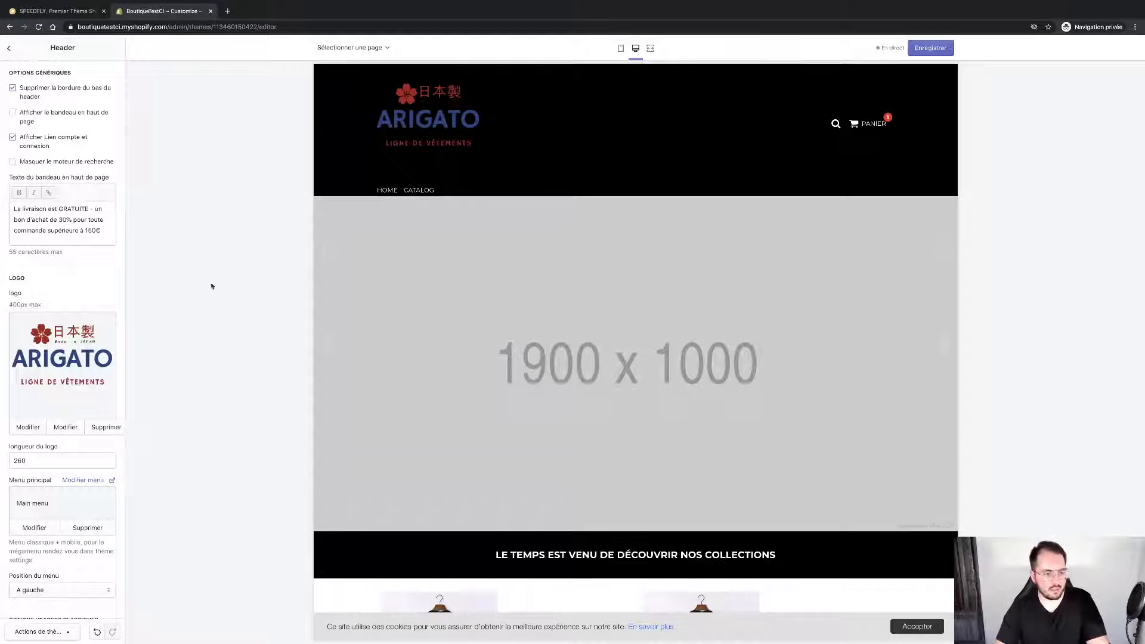
Step: Set the header logo's length to 120
{"action": "scroll", "coordinate": [45, 344], "scroll_direction": "down", "scroll_amount": 3}
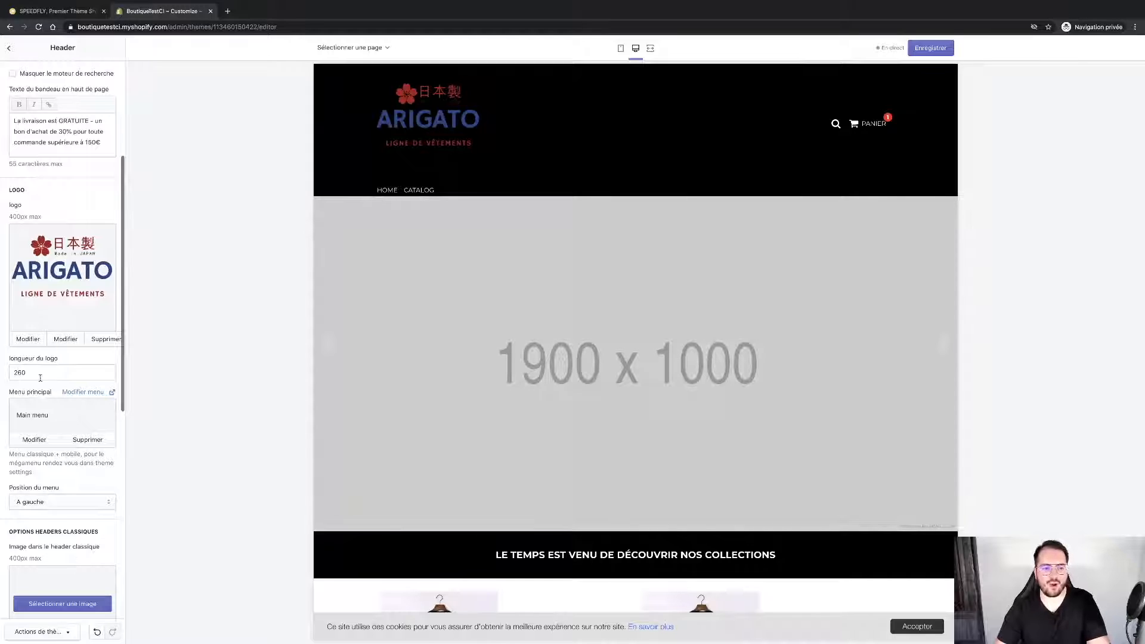
{"action": "left_click_drag", "start_coordinate": [29, 377], "coordinate": [2, 378]}
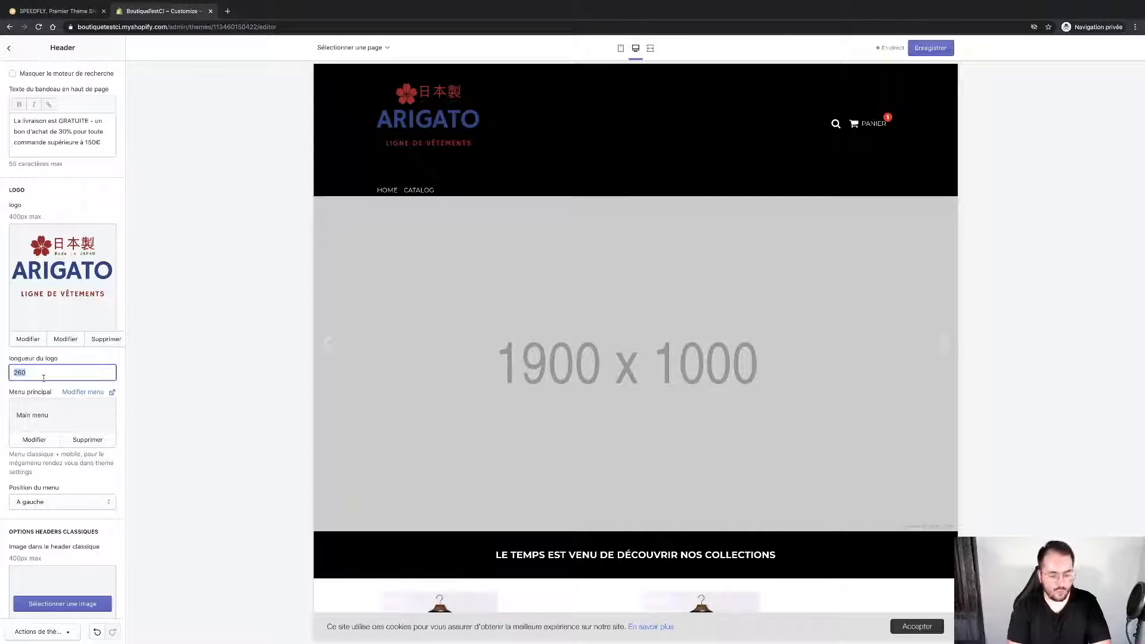
{"action": "type", "text": "120"}
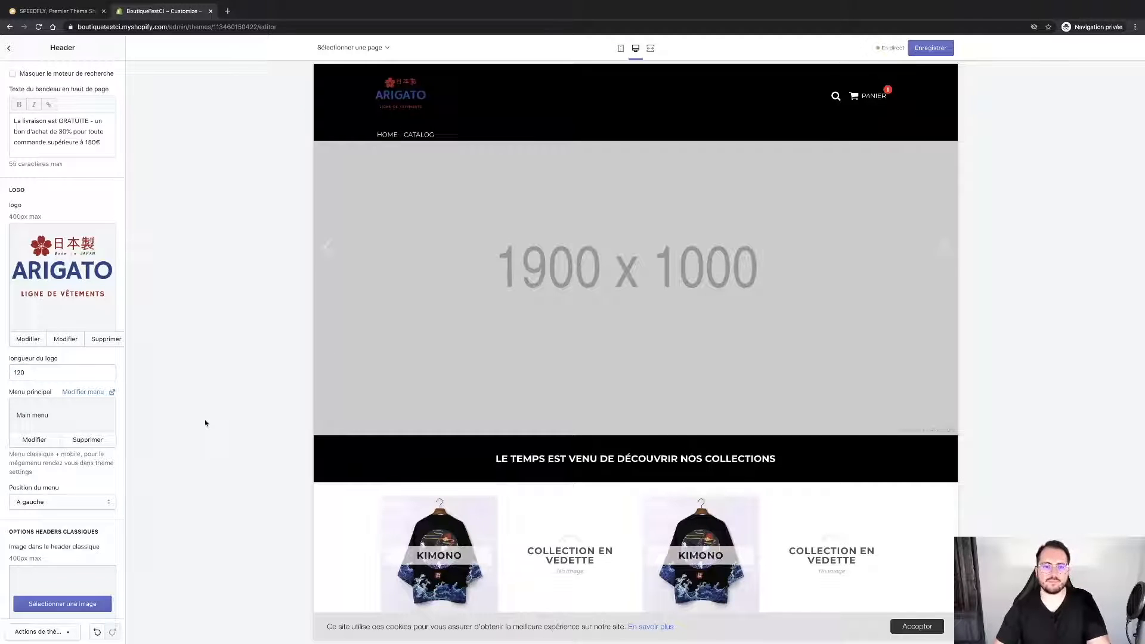
Step: Try the centred menu position in the header, and set the menu position to A droite
{"action": "scroll", "coordinate": [66, 429], "scroll_direction": "down", "scroll_amount": 2}
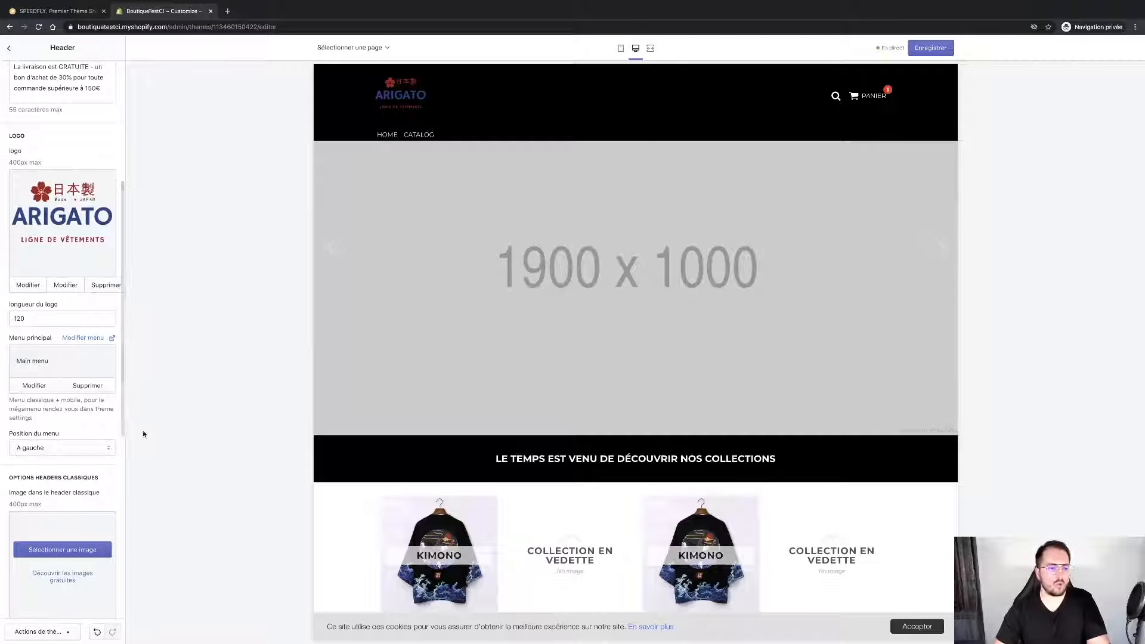
{"action": "left_click", "coordinate": [90, 447]}
{"action": "left_click", "coordinate": [89, 451]}
{"action": "left_click", "coordinate": [89, 451]}
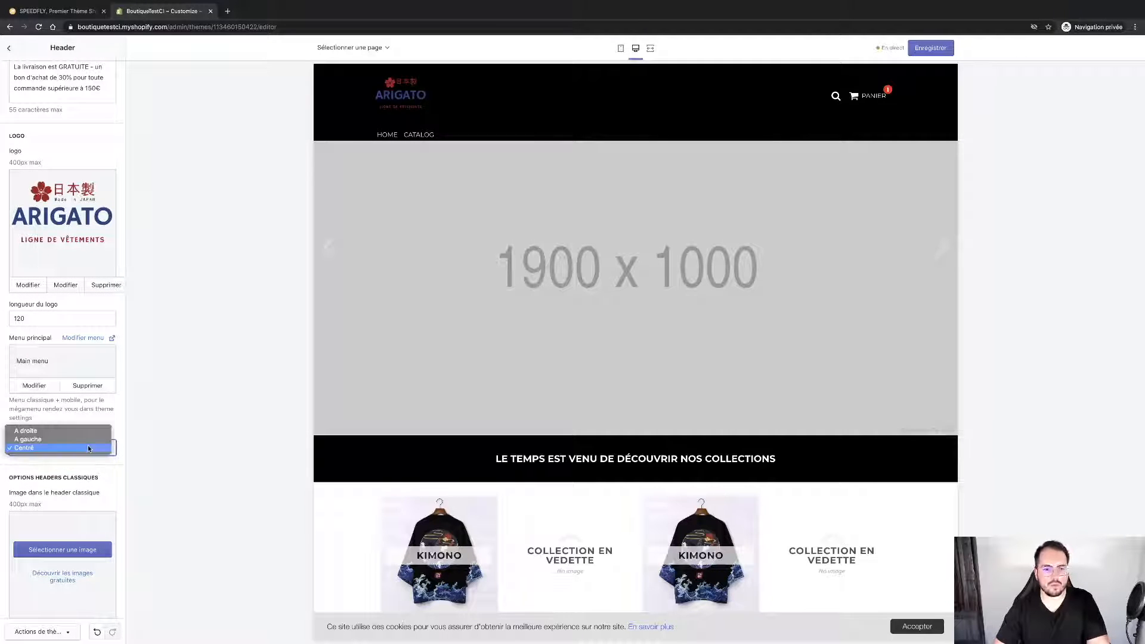
{"action": "left_click", "coordinate": [84, 431]}
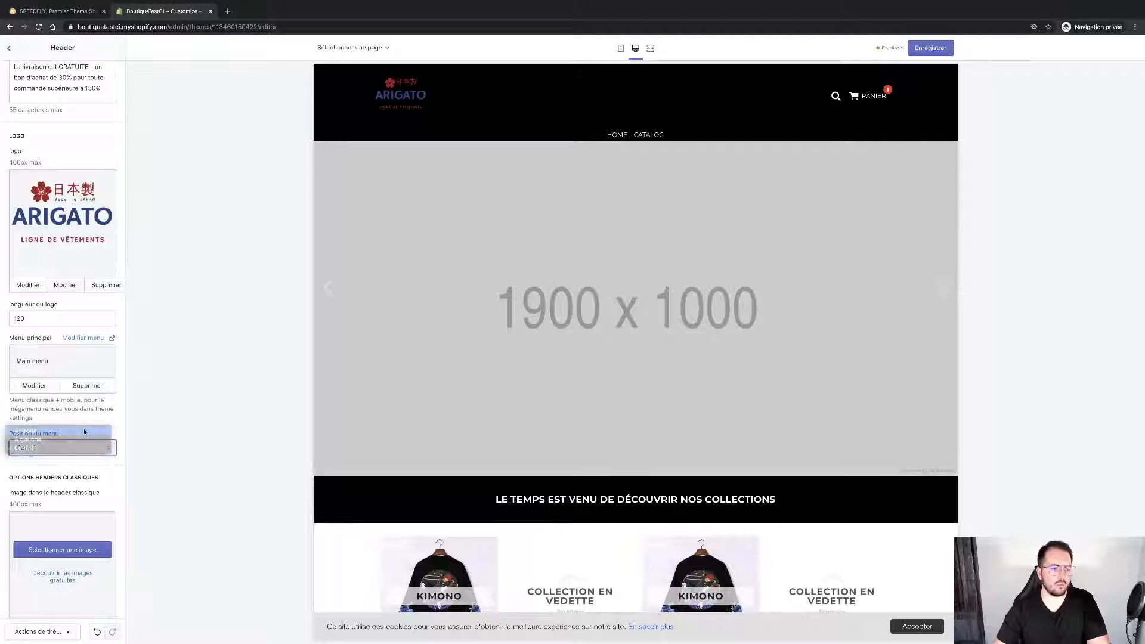
Step: Try the temple photo as the classic header's image, and leave the image library without confirming the choice
{"action": "scroll", "coordinate": [109, 441], "scroll_direction": "down", "scroll_amount": 3}
{"action": "scroll", "coordinate": [110, 441], "scroll_direction": "down", "scroll_amount": 3}
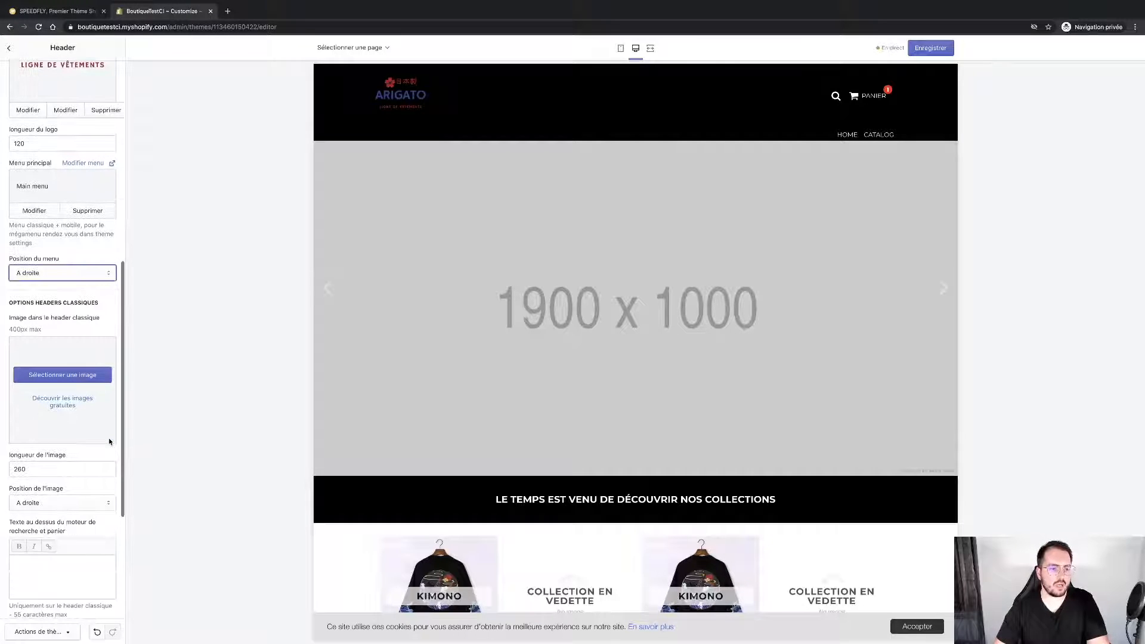
{"action": "scroll", "coordinate": [82, 414], "scroll_direction": "down", "scroll_amount": 2}
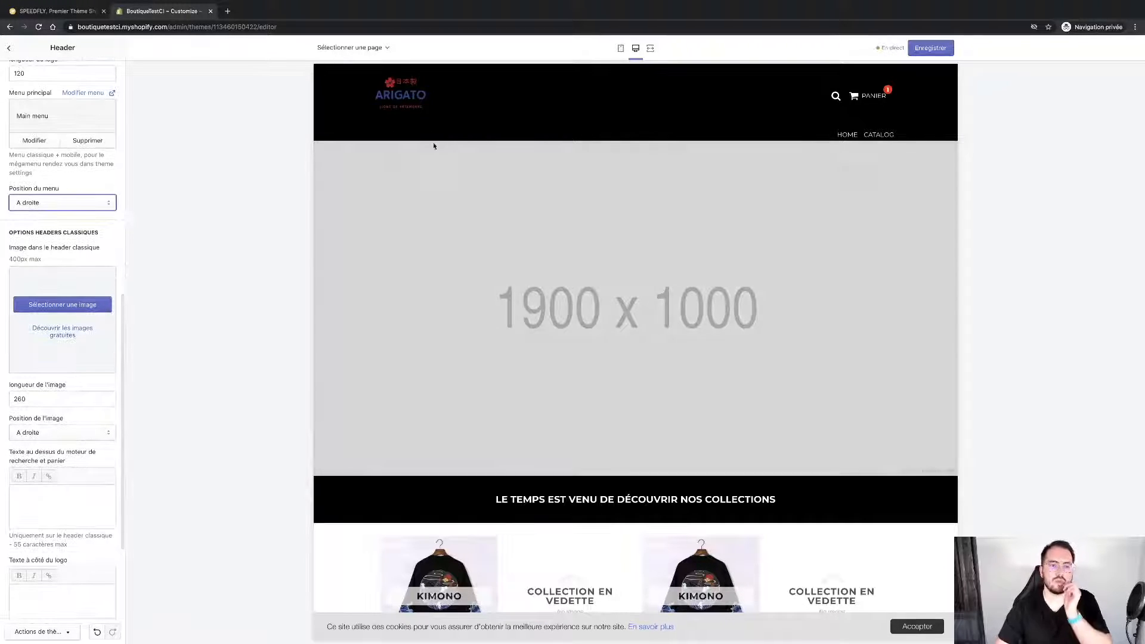
{"action": "scroll", "coordinate": [62, 268], "scroll_direction": "up", "scroll_amount": 15}
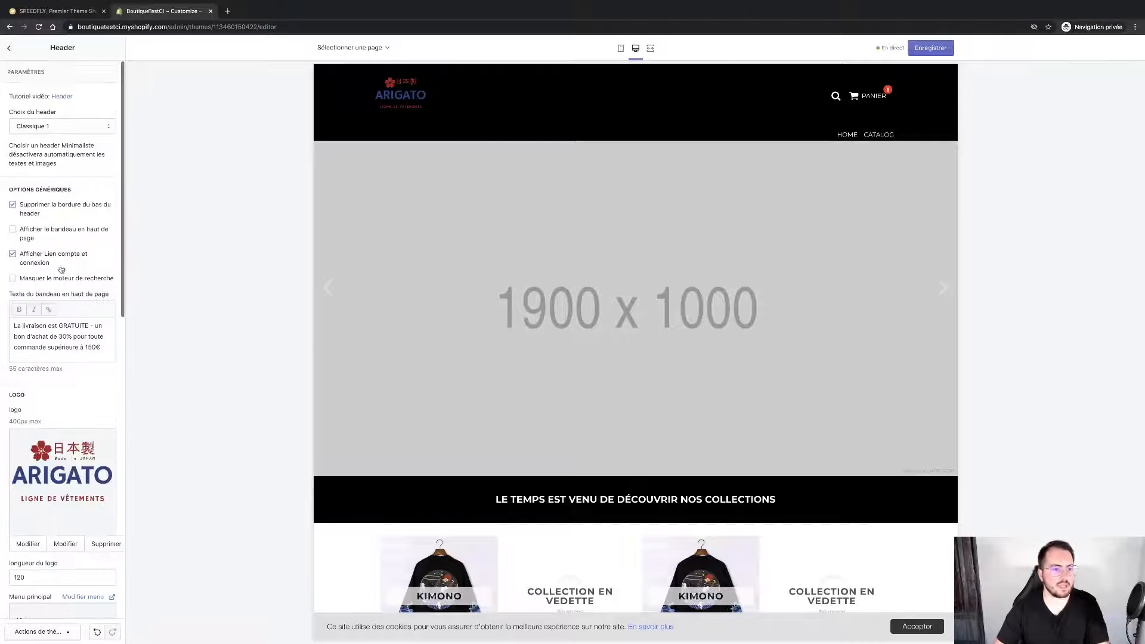
{"action": "scroll", "coordinate": [54, 179], "scroll_direction": "down", "scroll_amount": 12}
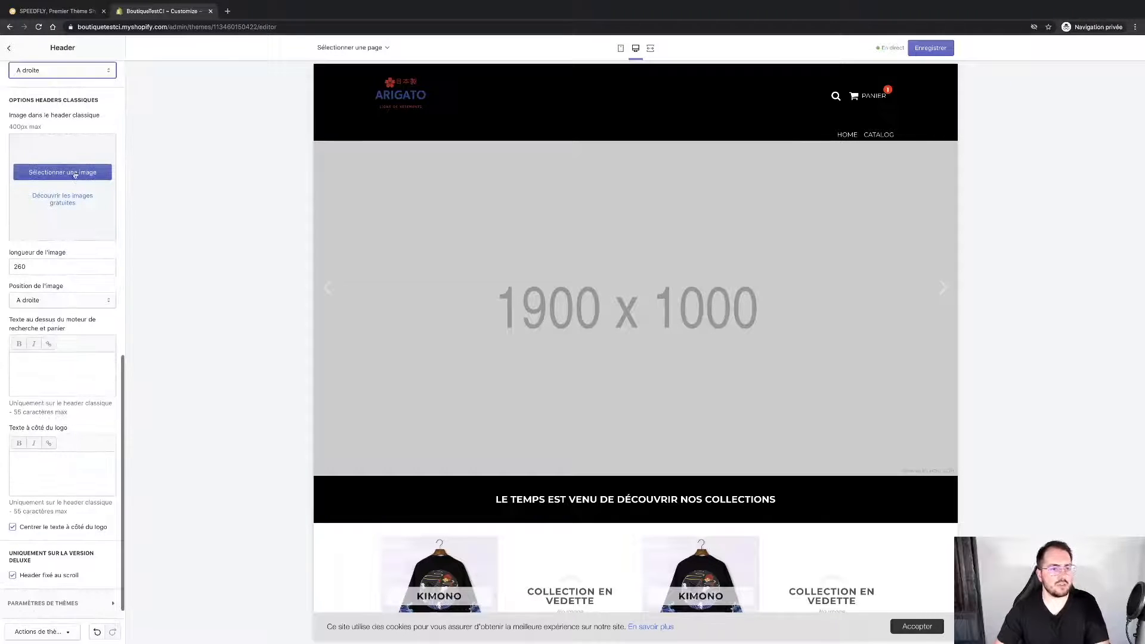
{"action": "left_click", "coordinate": [74, 173]}
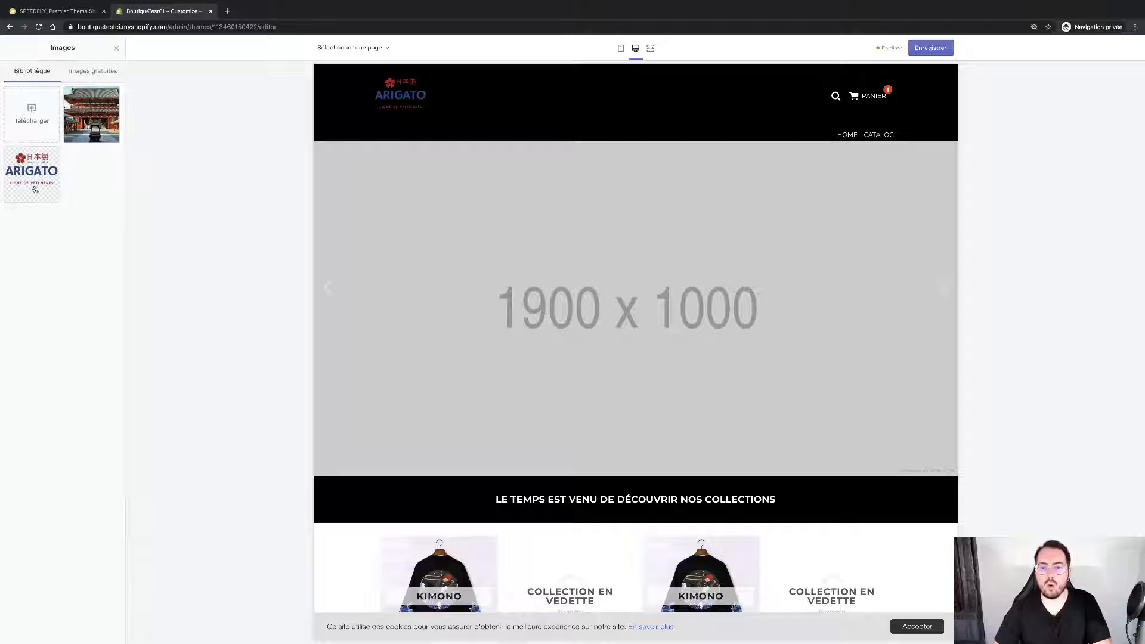
{"action": "left_click", "coordinate": [96, 135]}
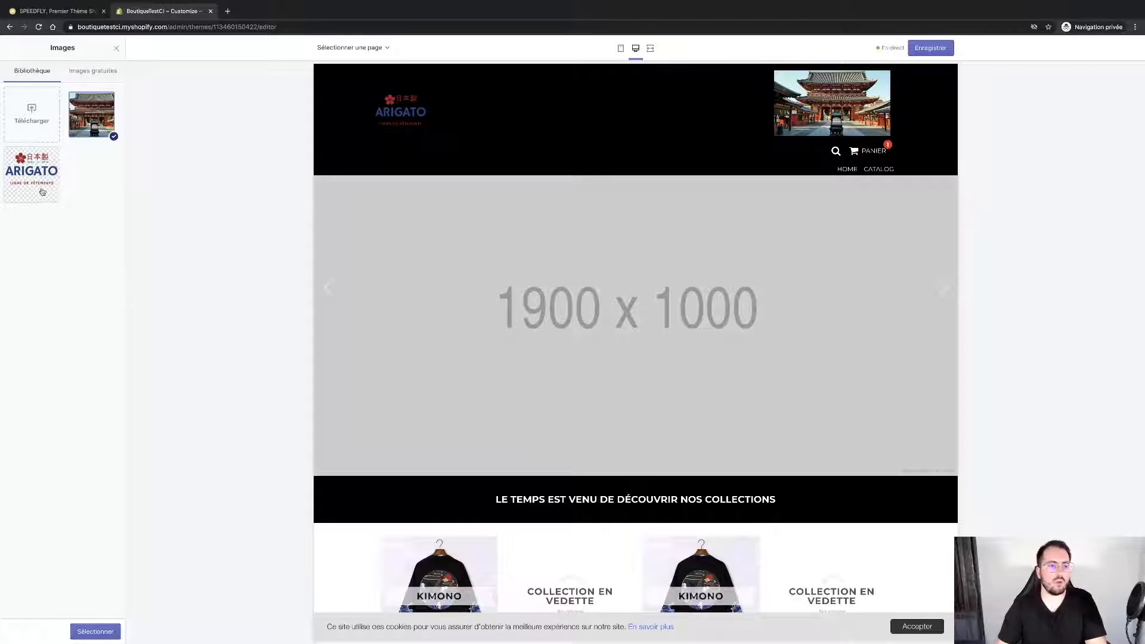
{"action": "left_click", "coordinate": [117, 49]}
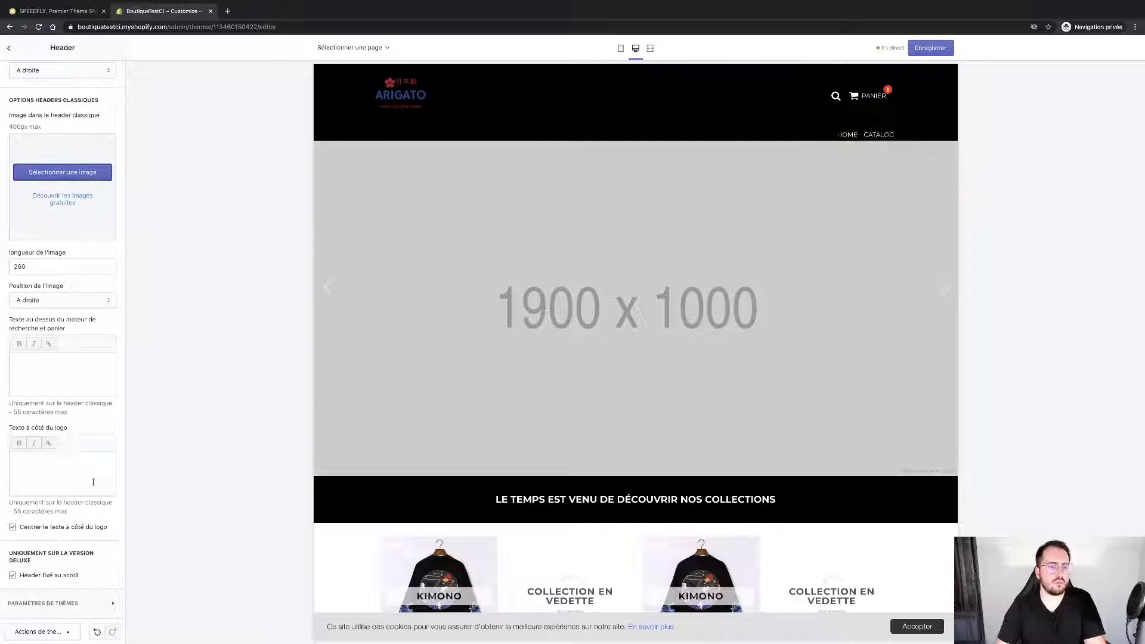
Step: Try "Test" as the text above the search and cart and as the text beside the logo, and clear both fields
{"action": "left_click", "coordinate": [88, 365]}
{"action": "type", "text": "Test"}
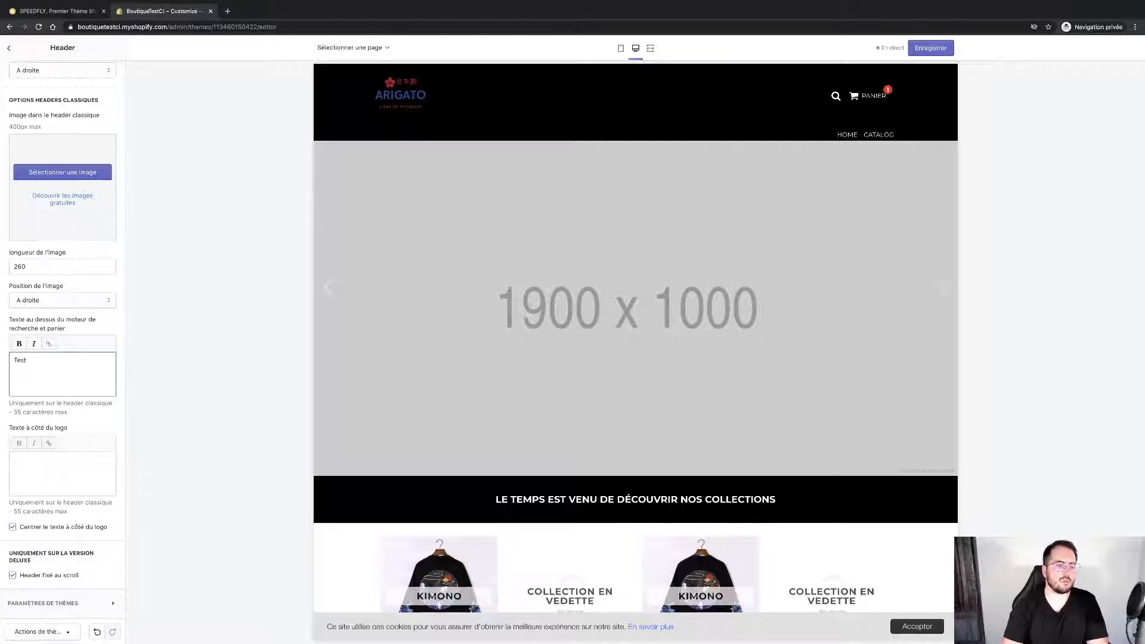
{"action": "left_click", "coordinate": [85, 478]}
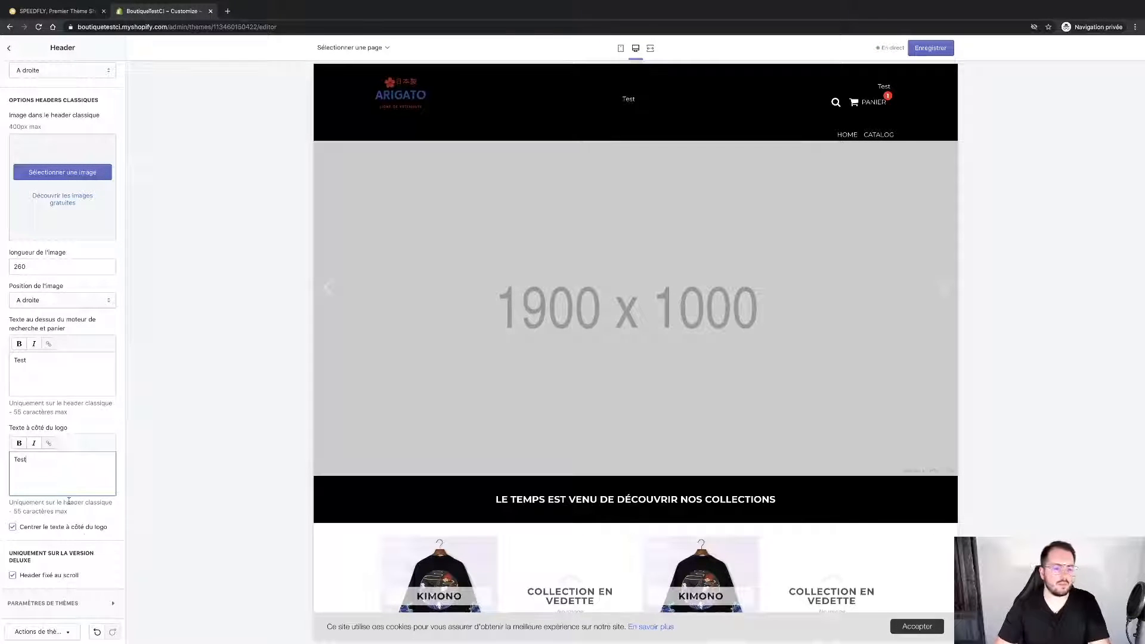
{"action": "key", "text": "ctrl+a"}
{"action": "key", "text": "BackSpace"}
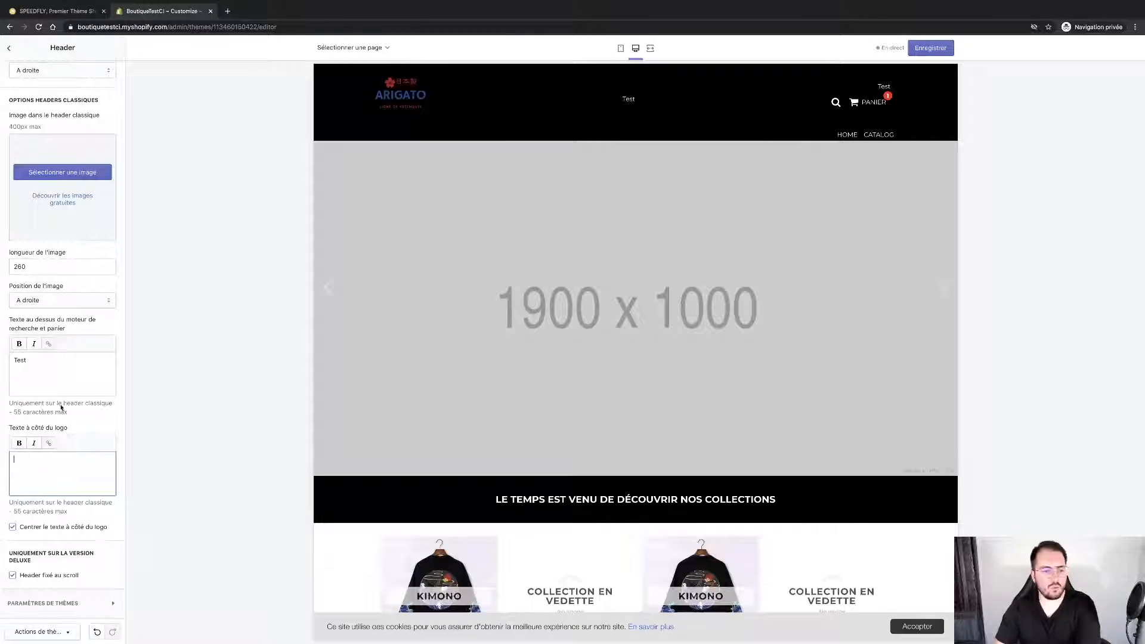
{"action": "left_click", "coordinate": [45, 372]}
{"action": "key", "text": "ctrl+a"}
{"action": "key", "text": "BackSpace"}
Step: Set the header layout to Minimaliste 2 and save the theme changes
{"action": "scroll", "coordinate": [102, 338], "scroll_direction": "up", "scroll_amount": 3}
{"action": "scroll", "coordinate": [101, 338], "scroll_direction": "up", "scroll_amount": 8}
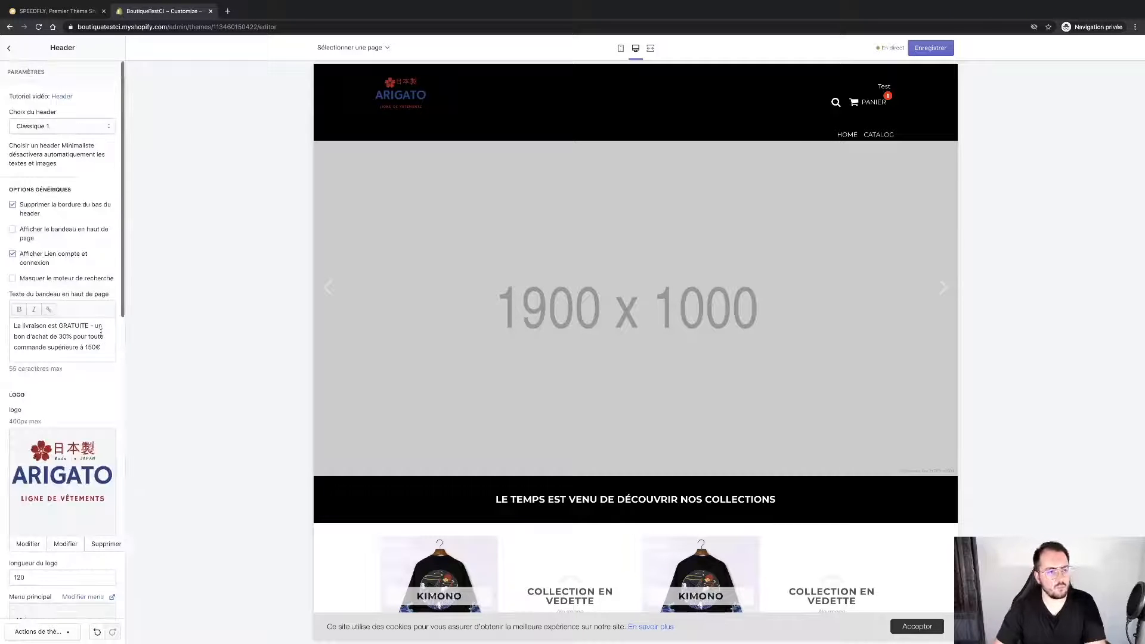
{"action": "left_click", "coordinate": [77, 125]}
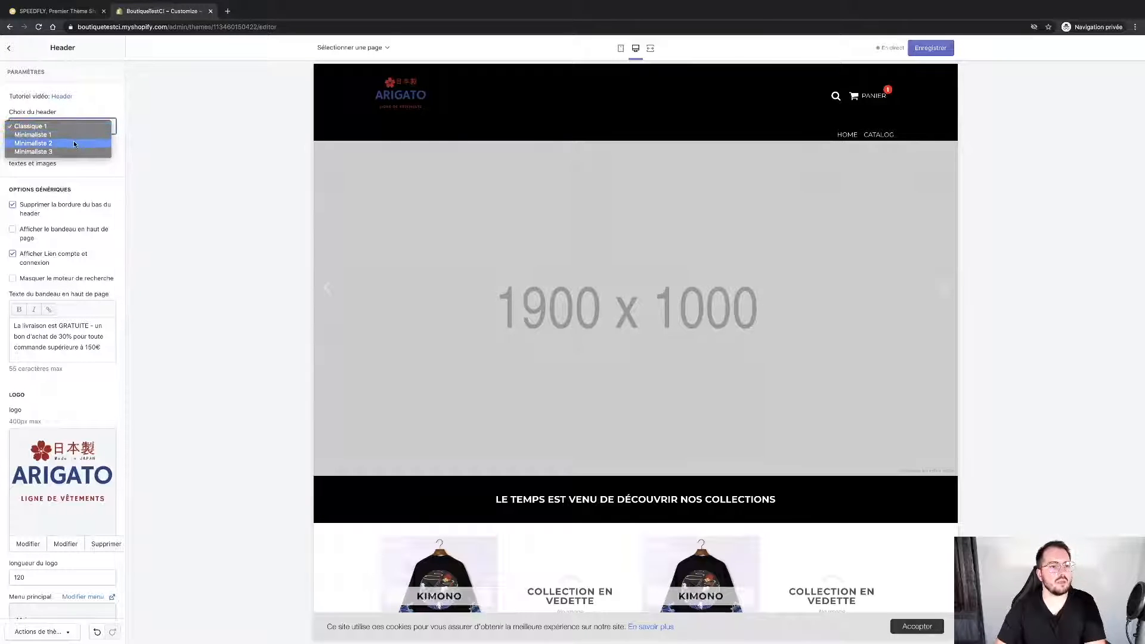
{"action": "left_click", "coordinate": [78, 149]}
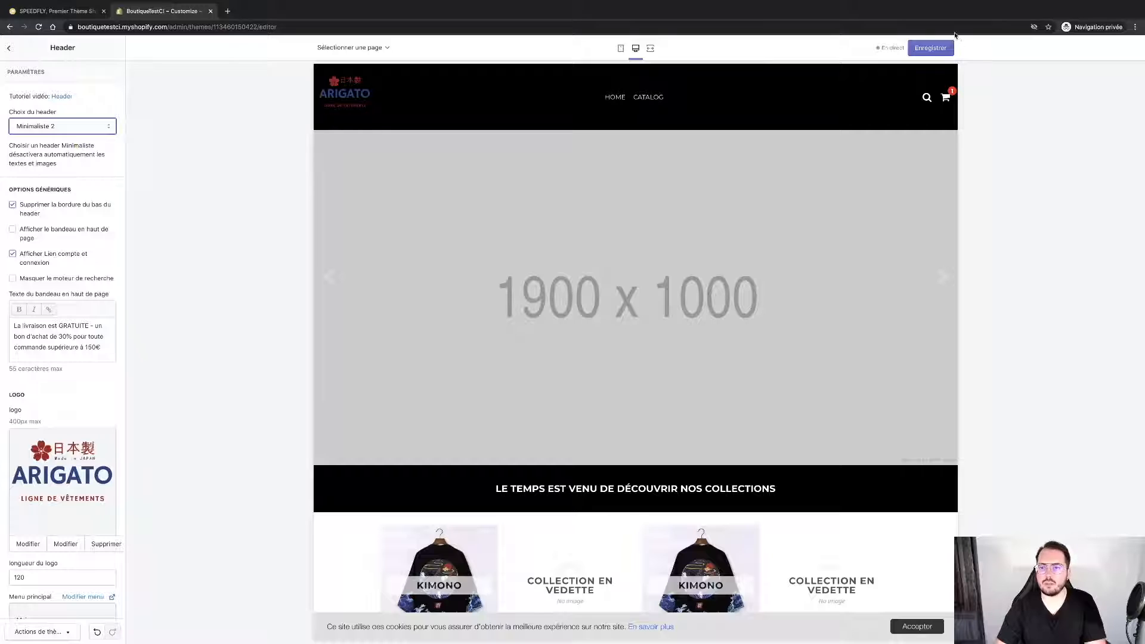
{"action": "left_click", "coordinate": [945, 49]}
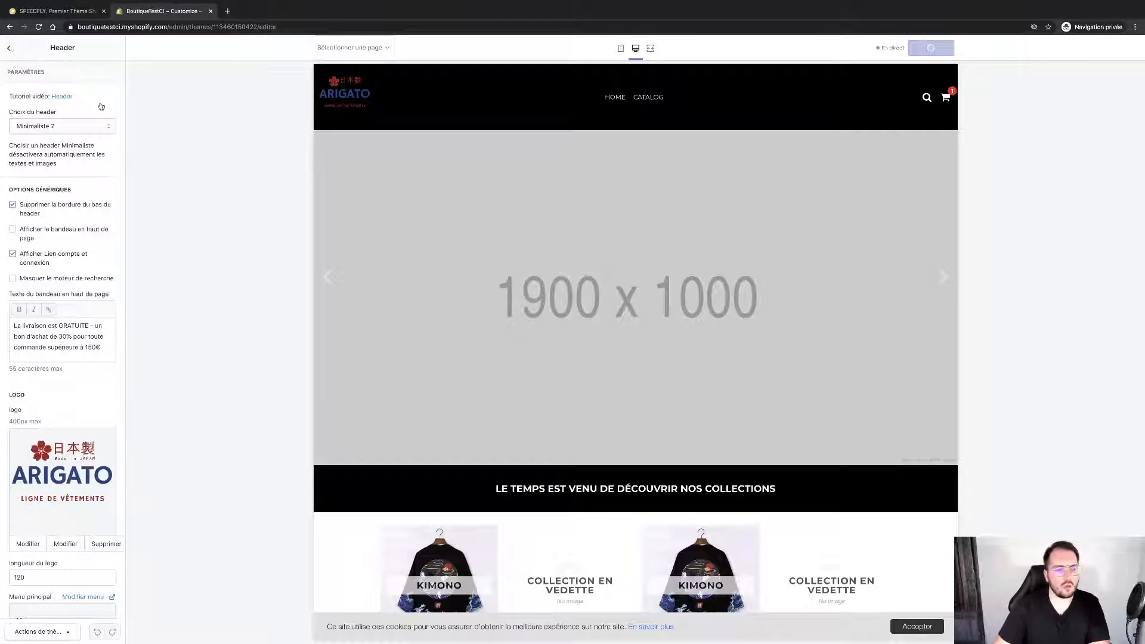
Step: Open the Carrousel section and set the temple photo from the library as the first slide's image
{"action": "left_click", "coordinate": [12, 49]}
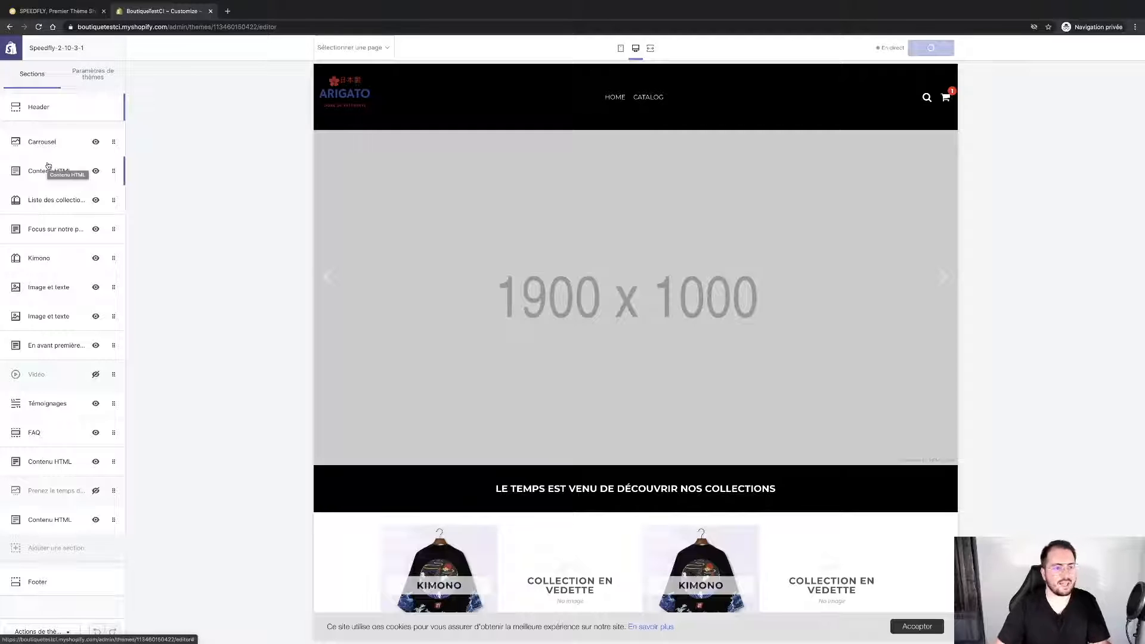
{"action": "left_click", "coordinate": [50, 149]}
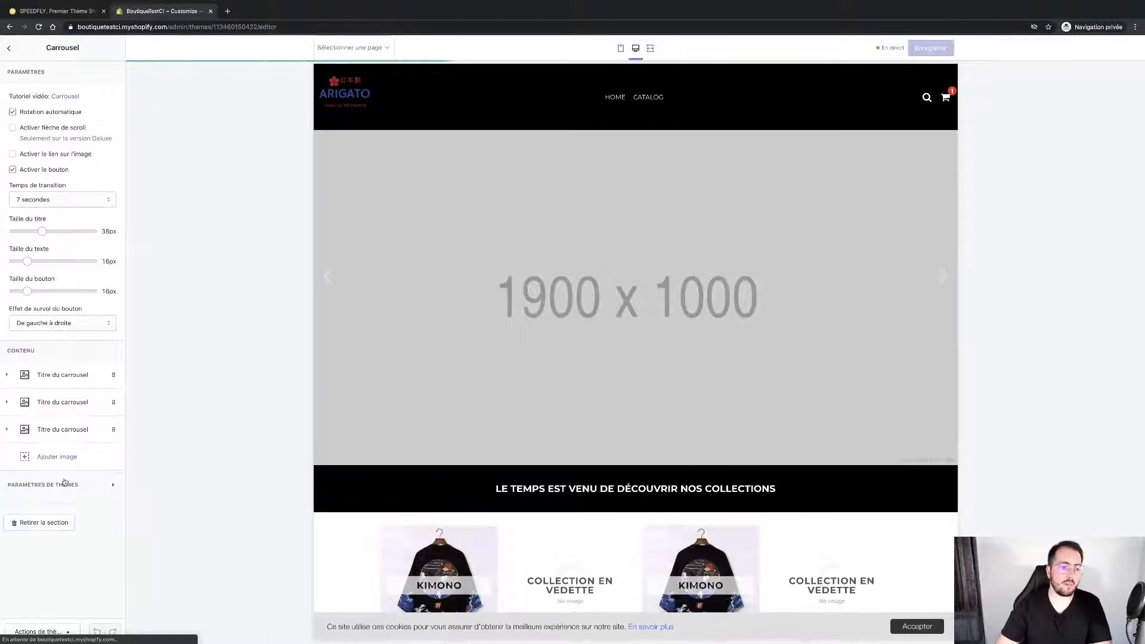
{"action": "left_click", "coordinate": [7, 430]}
{"action": "left_click", "coordinate": [56, 375]}
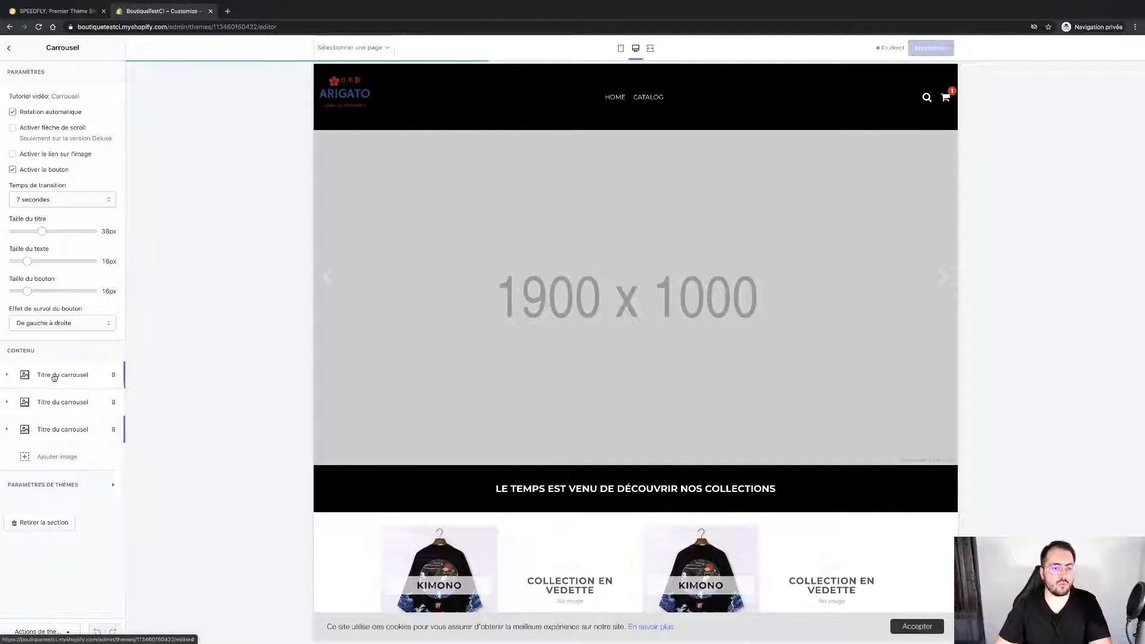
{"action": "left_click", "coordinate": [59, 461]}
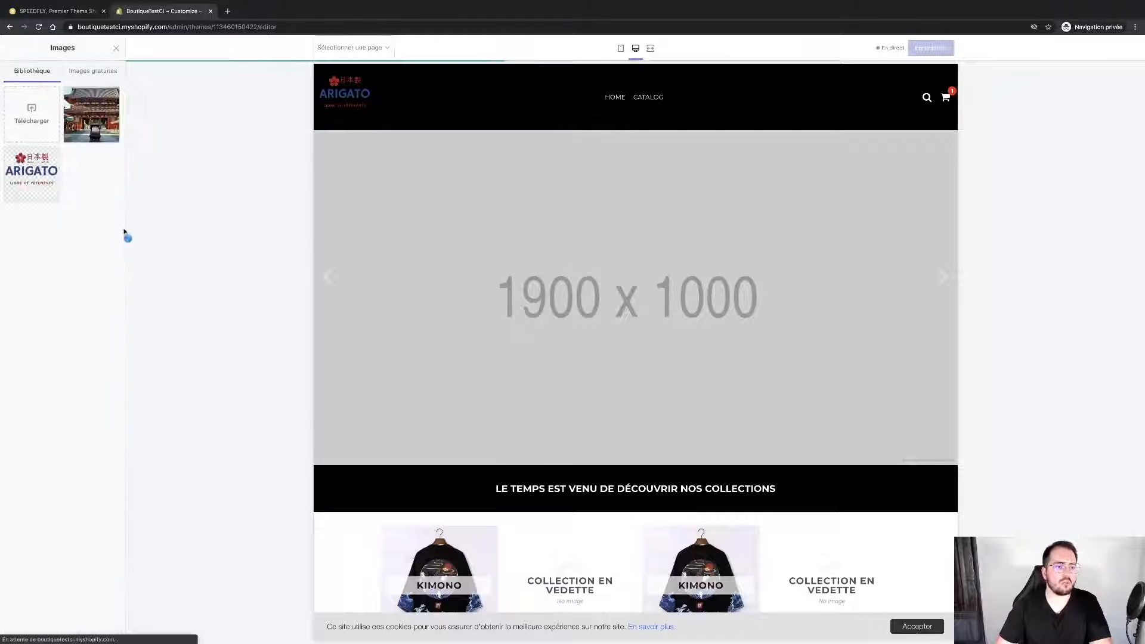
{"action": "left_click", "coordinate": [92, 113]}
{"action": "left_click", "coordinate": [104, 627]}
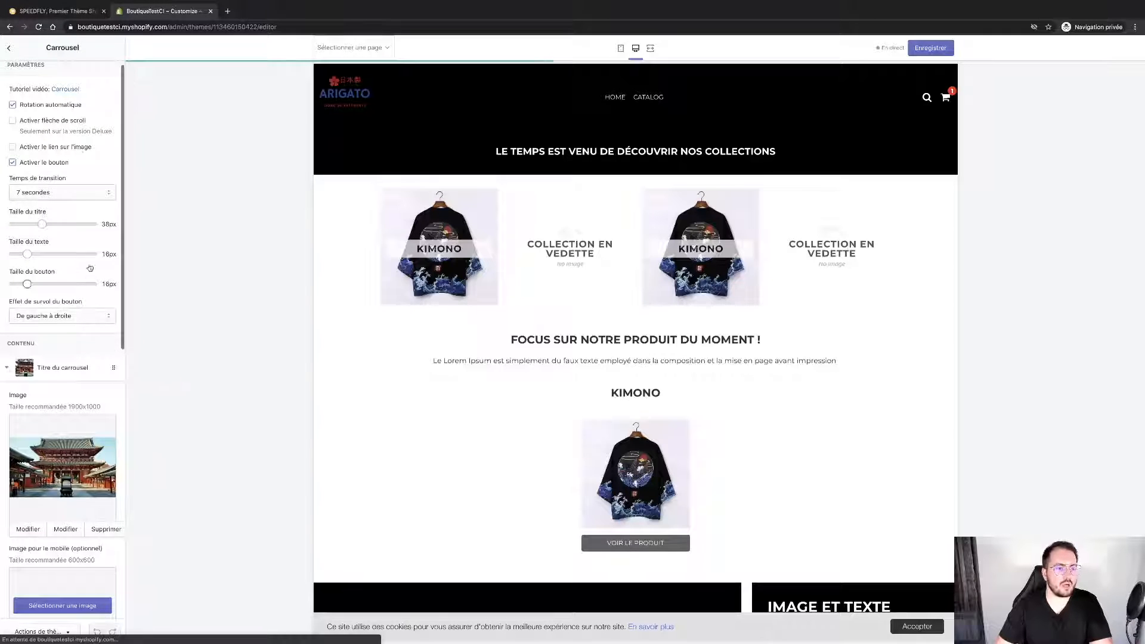
Step: Examine the first carousel slide's mobile image, title, text, link, placement and transition options
{"action": "scroll", "coordinate": [67, 124], "scroll_direction": "down", "scroll_amount": 1}
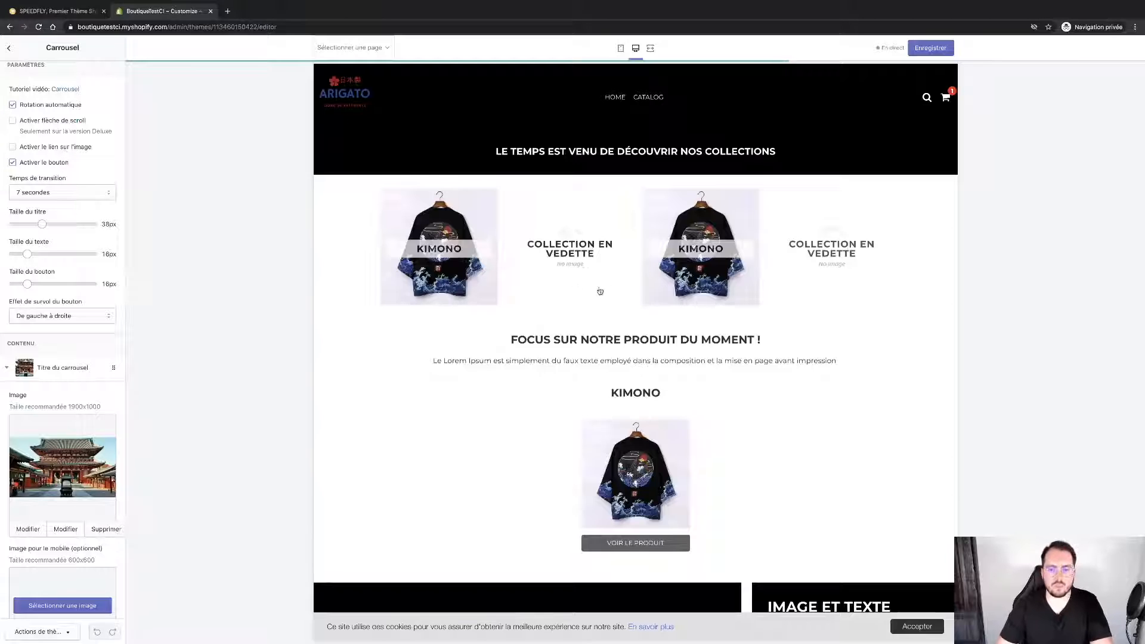
{"action": "scroll", "coordinate": [61, 349], "scroll_direction": "down", "scroll_amount": 2}
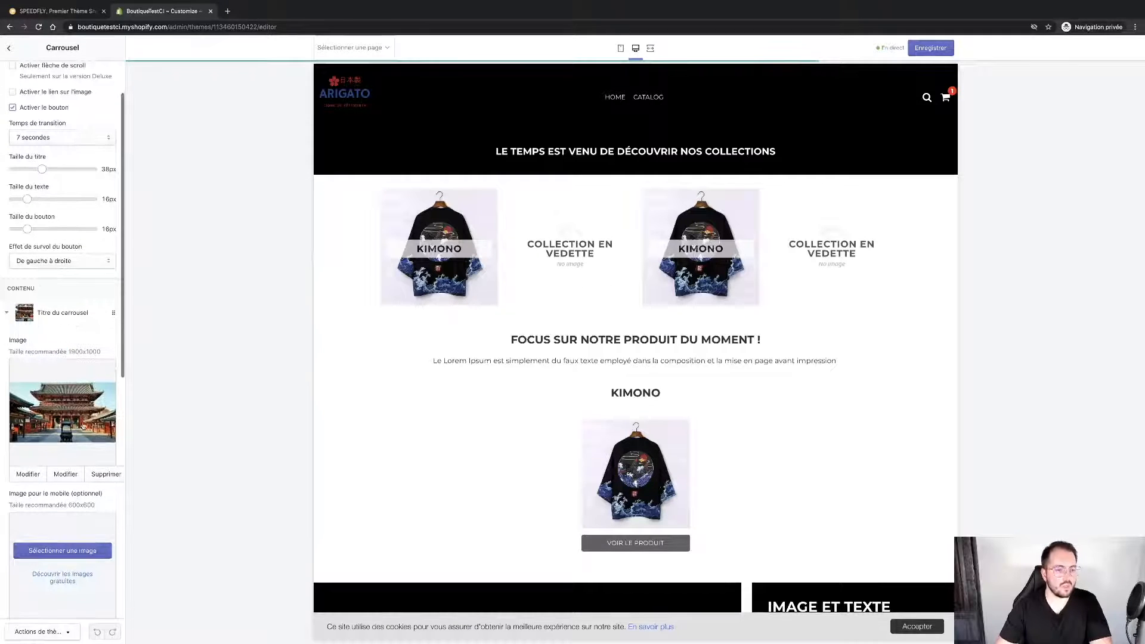
{"action": "scroll", "coordinate": [59, 358], "scroll_direction": "down", "scroll_amount": 3}
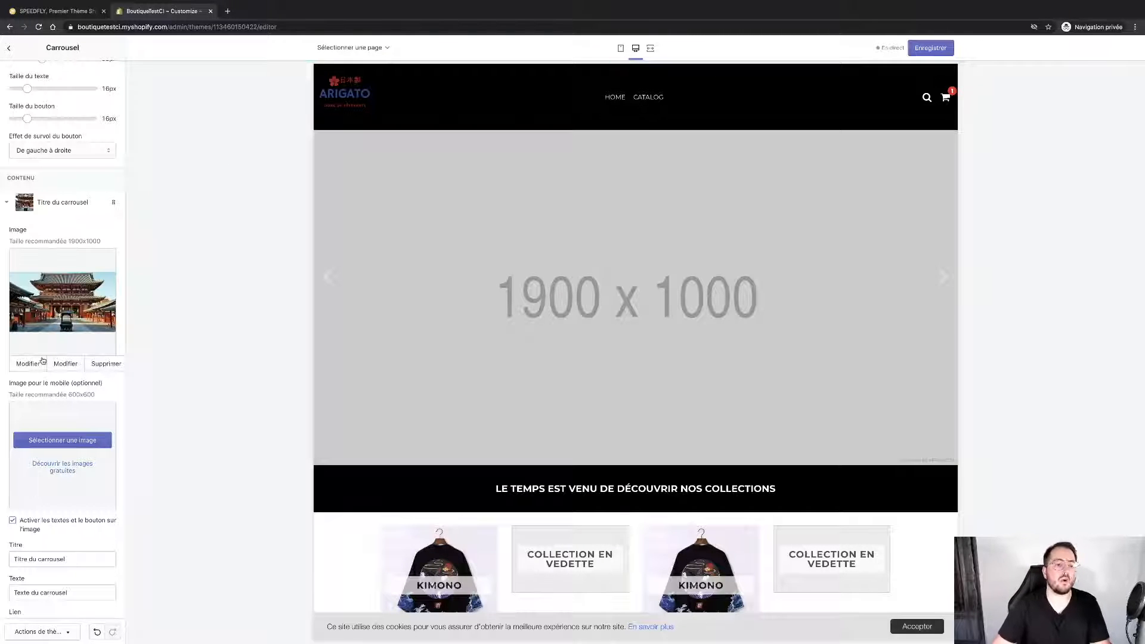
{"action": "scroll", "coordinate": [41, 360], "scroll_direction": "down", "scroll_amount": 2}
{"action": "scroll", "coordinate": [42, 360], "scroll_direction": "down", "scroll_amount": 2}
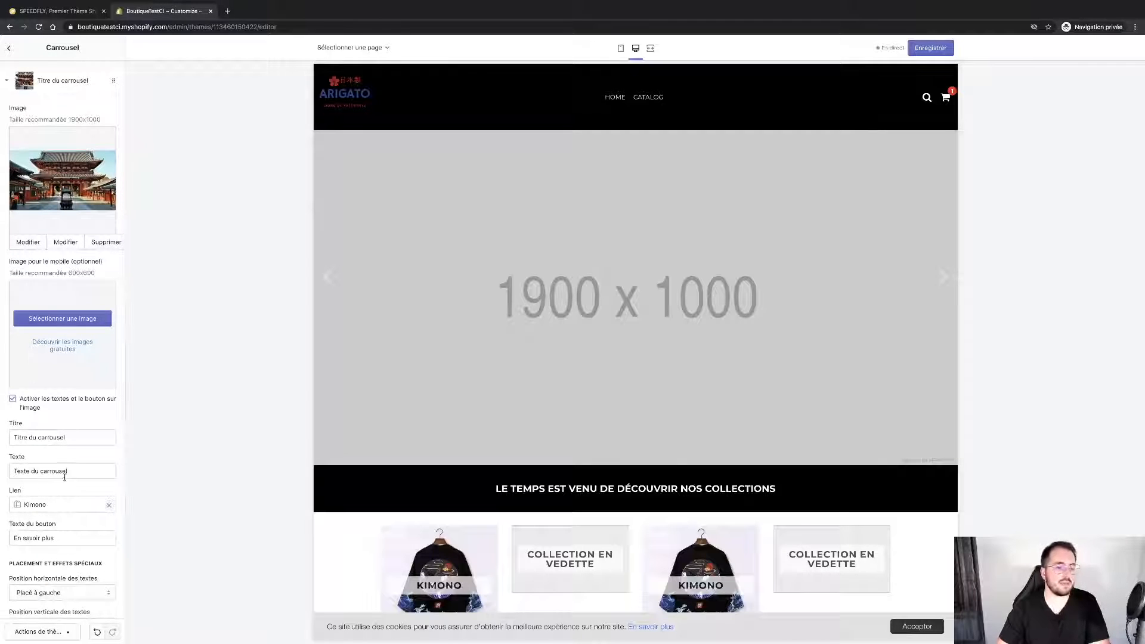
{"action": "scroll", "coordinate": [65, 476], "scroll_direction": "down", "scroll_amount": 6}
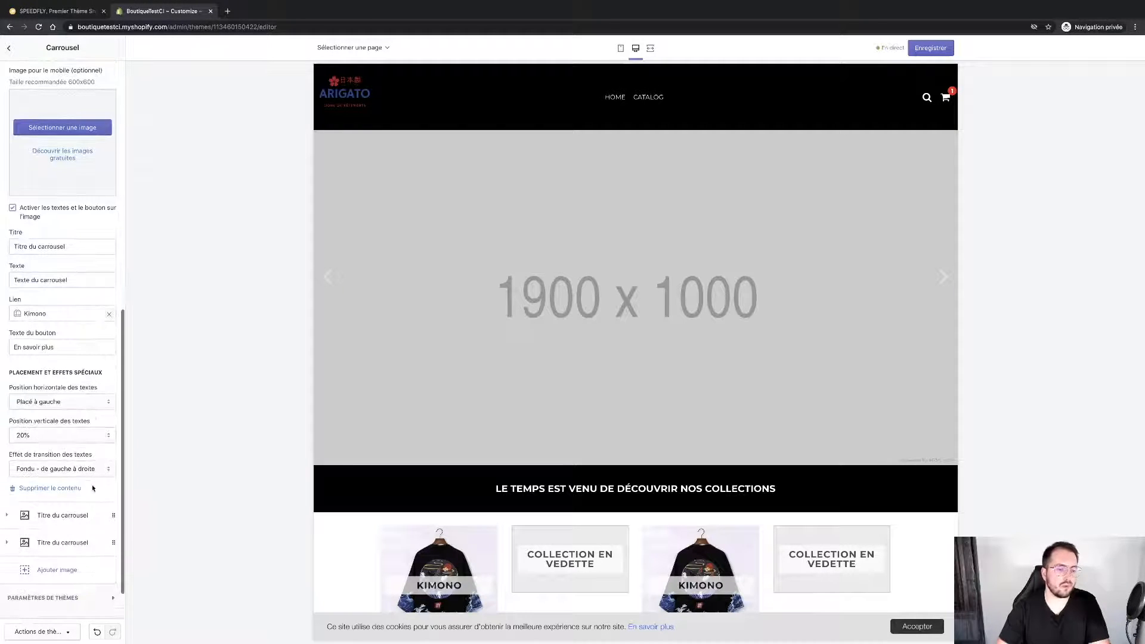
{"action": "scroll", "coordinate": [91, 312], "scroll_direction": "down", "scroll_amount": 1}
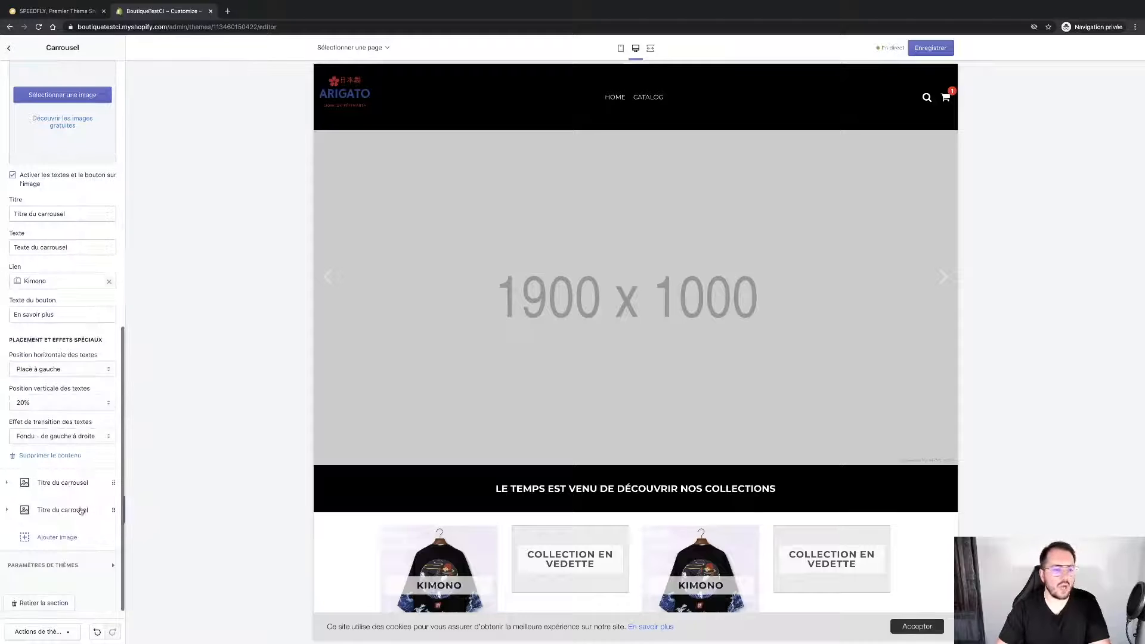
Step: Delete the two carousel slides that have no image, and save the theme changes
{"action": "left_click", "coordinate": [79, 487]}
{"action": "left_click", "coordinate": [74, 484]}
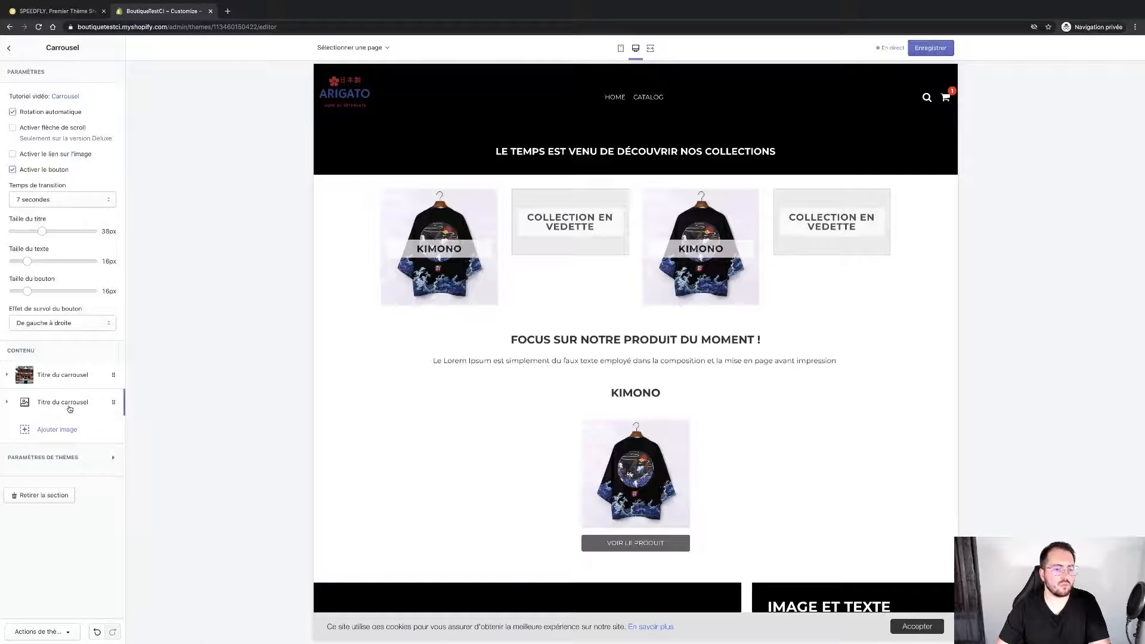
{"action": "left_click", "coordinate": [70, 403]}
{"action": "scroll", "coordinate": [70, 466], "scroll_direction": "down", "scroll_amount": 8}
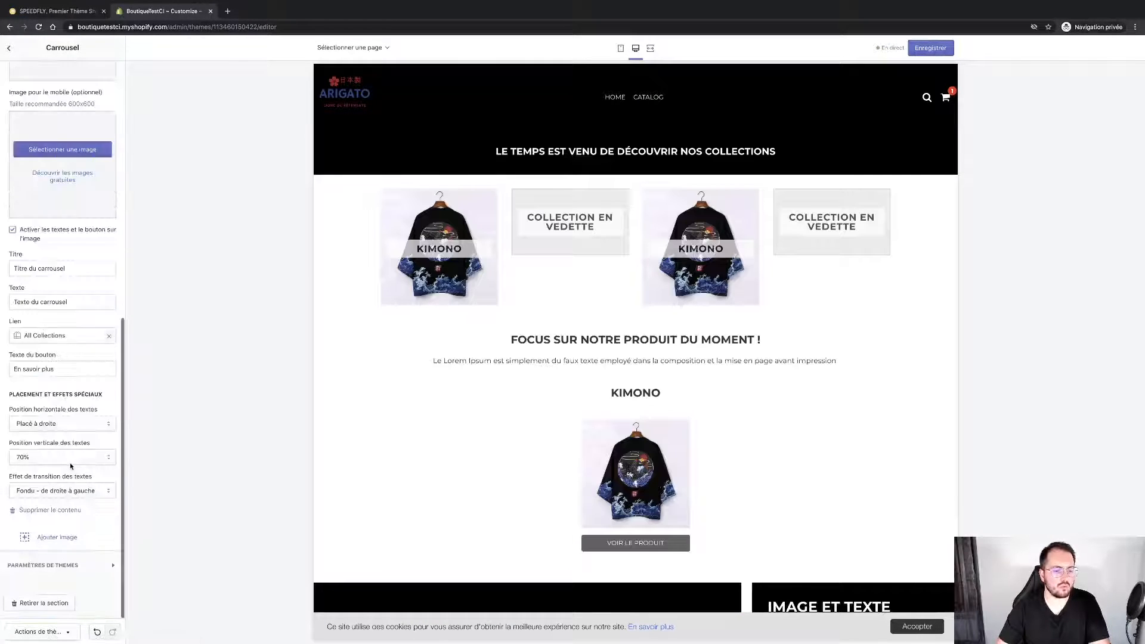
{"action": "left_click", "coordinate": [69, 511]}
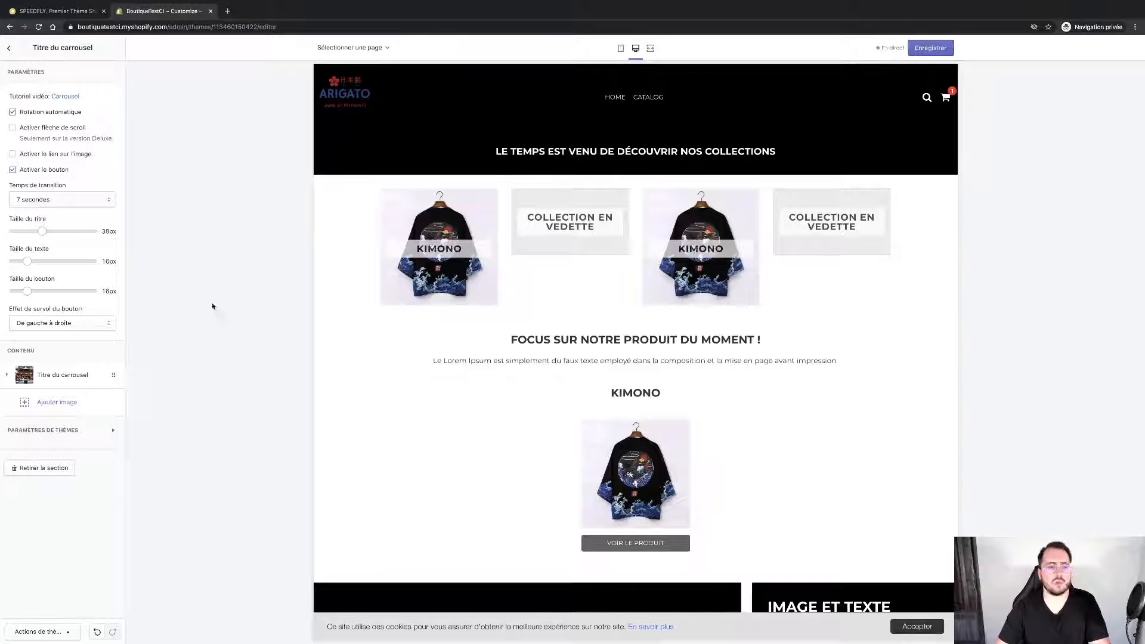
{"action": "left_click", "coordinate": [9, 49]}
{"action": "left_click", "coordinate": [935, 54]}
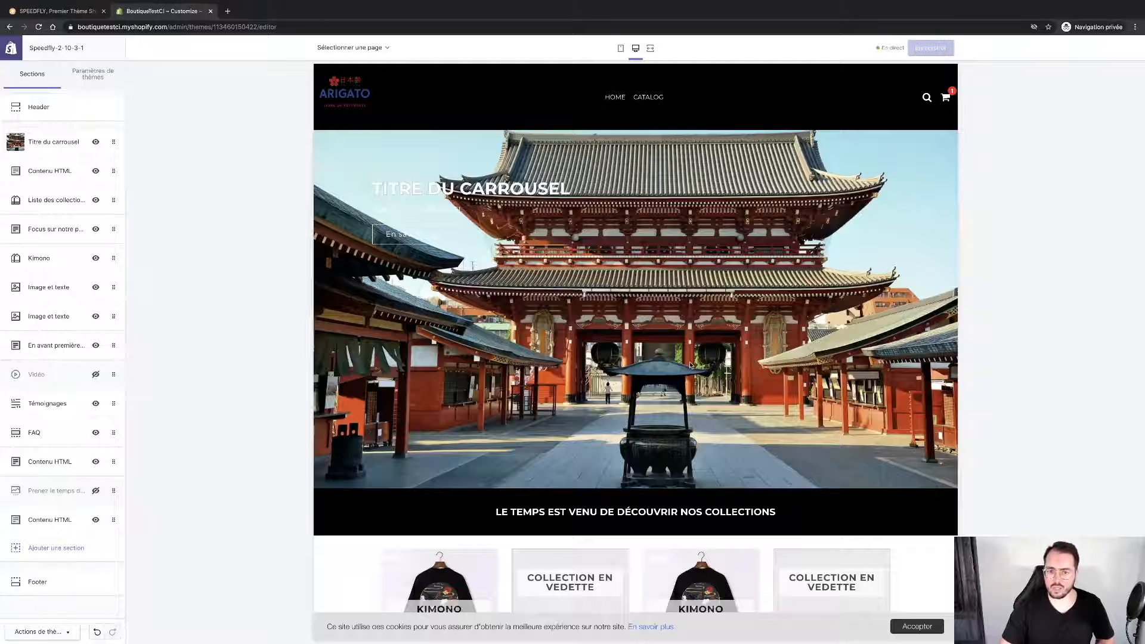
Step: Check how the homepage with the temple carousel looks in desktop view and in mobile view
{"action": "scroll", "coordinate": [689, 364], "scroll_direction": "down", "scroll_amount": 4}
{"action": "scroll", "coordinate": [689, 365], "scroll_direction": "up", "scroll_amount": 4}
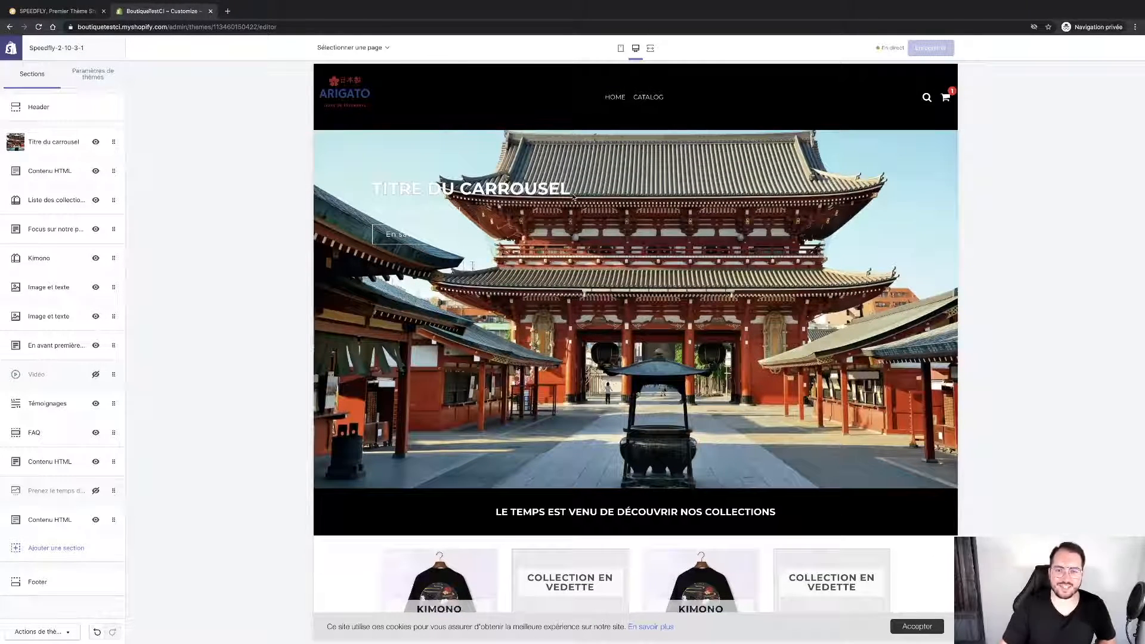
{"action": "scroll", "coordinate": [767, 497], "scroll_direction": "down", "scroll_amount": 3}
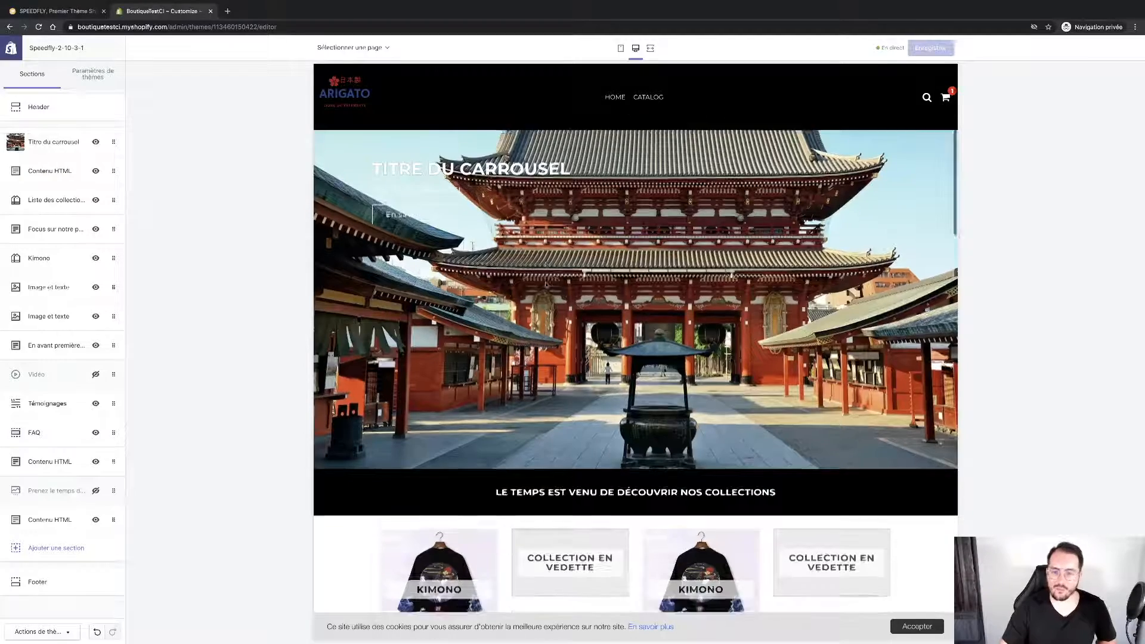
{"action": "scroll", "coordinate": [636, 334], "scroll_direction": "down", "scroll_amount": 3}
{"action": "scroll", "coordinate": [636, 333], "scroll_direction": "up", "scroll_amount": 6}
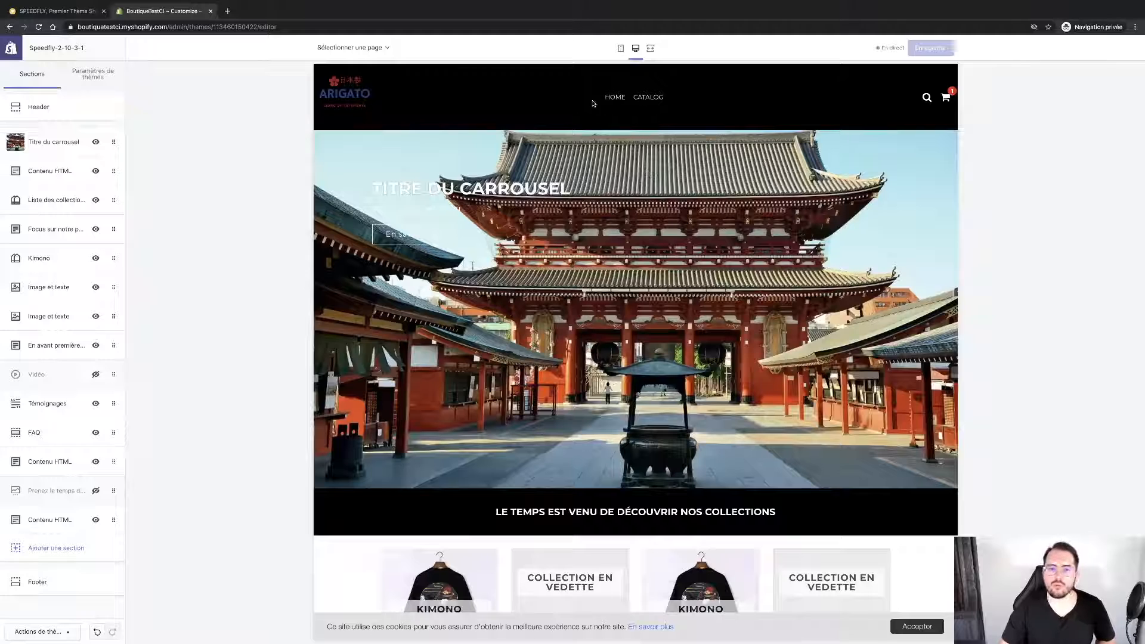
{"action": "left_click", "coordinate": [620, 49]}
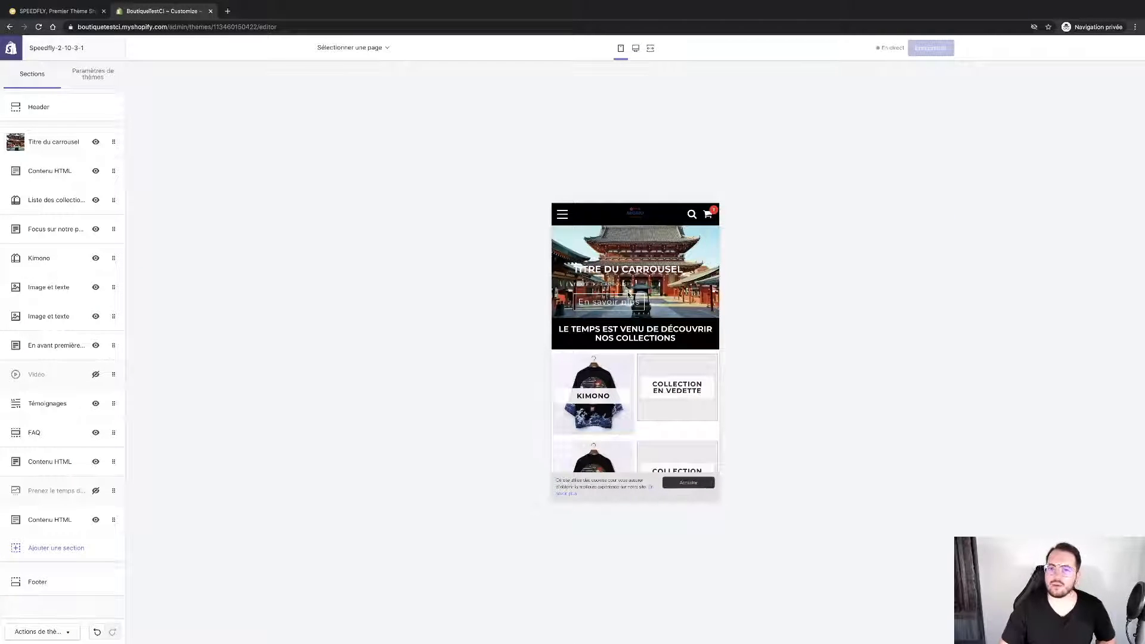
{"action": "left_click", "coordinate": [636, 48]}
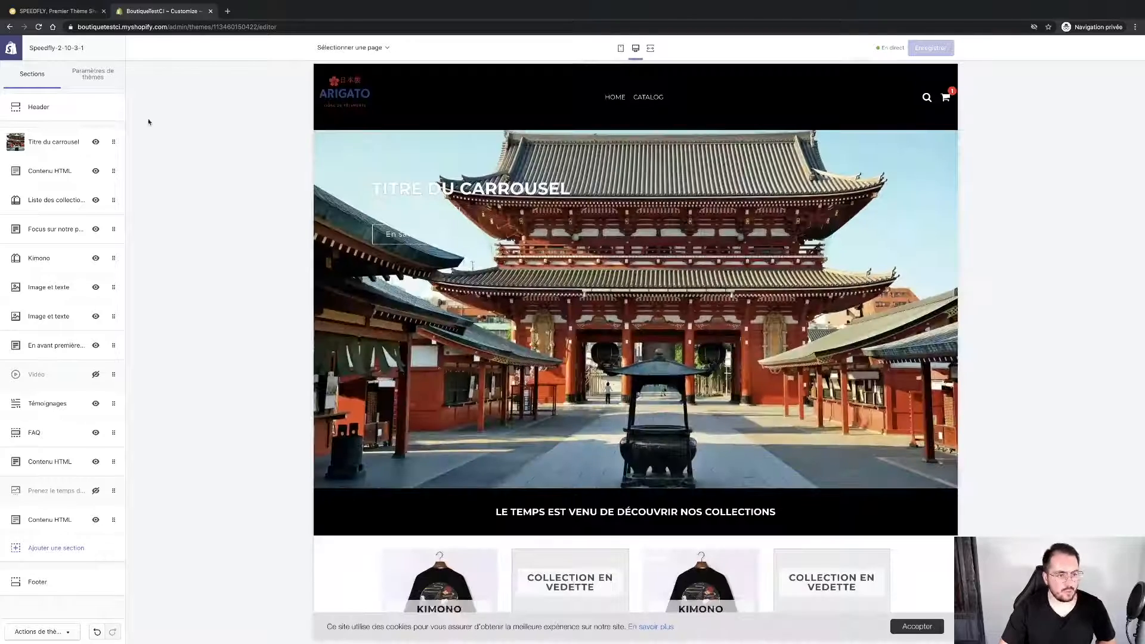
Step: In the Liste des collections section, try the collection name position En bas image, and set it to Invisible
{"action": "left_click", "coordinate": [61, 203]}
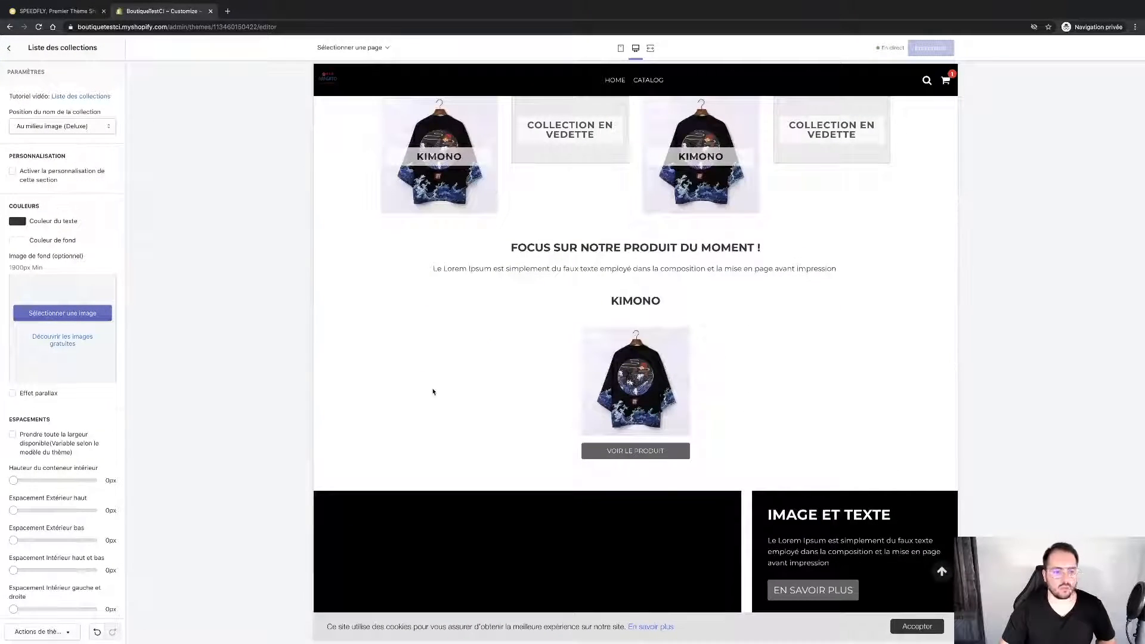
{"action": "scroll", "coordinate": [68, 395], "scroll_direction": "down", "scroll_amount": 5}
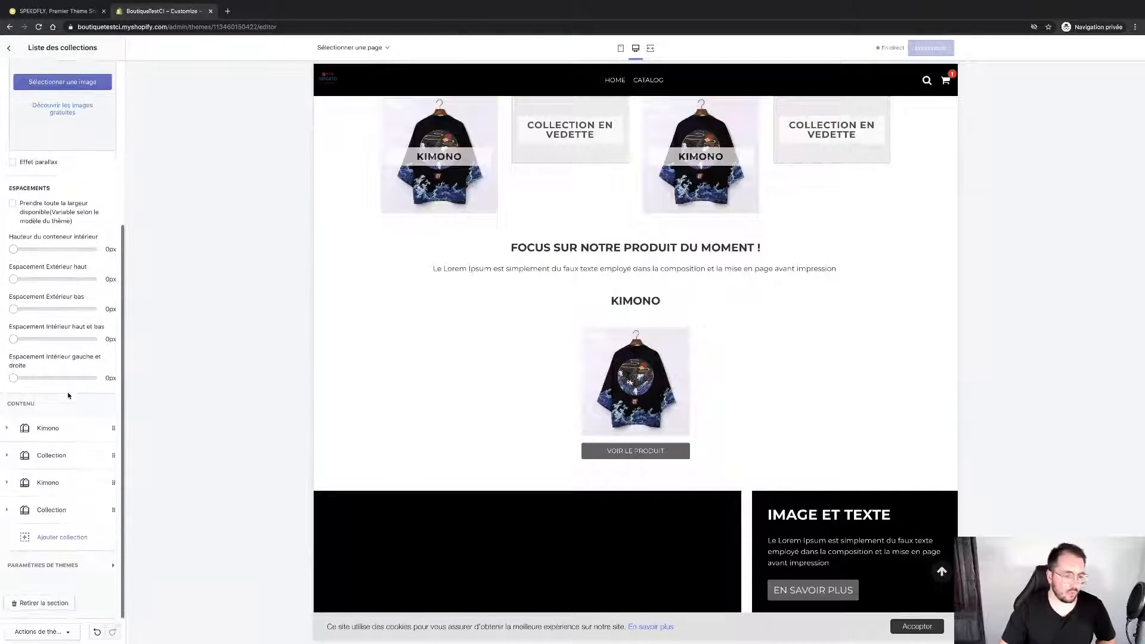
{"action": "scroll", "coordinate": [69, 395], "scroll_direction": "up", "scroll_amount": 5}
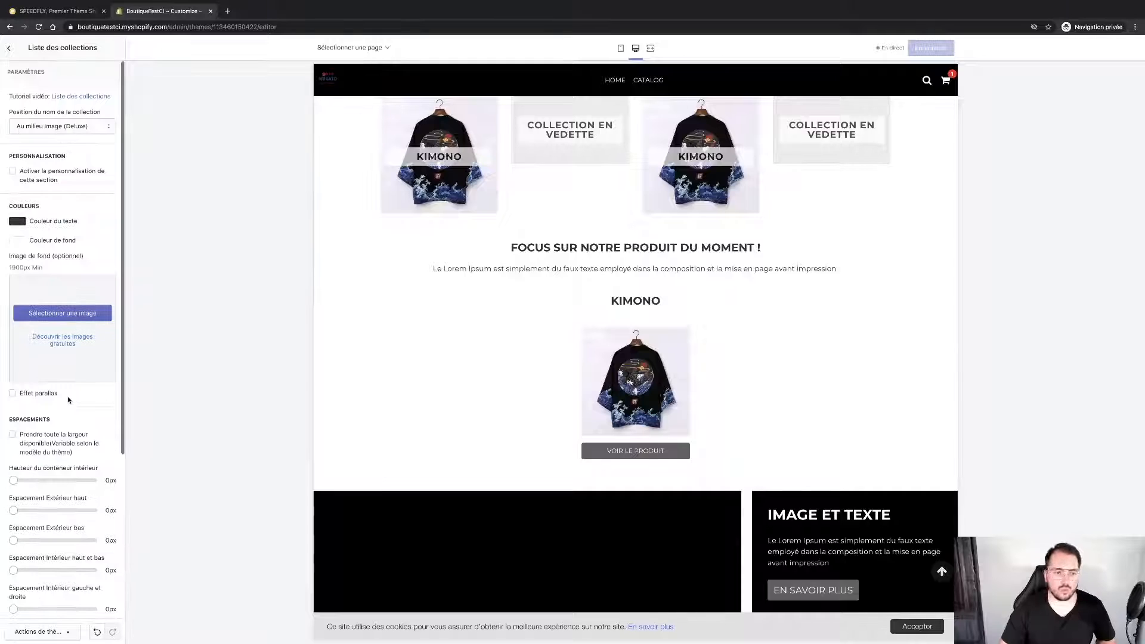
{"action": "left_click", "coordinate": [53, 127]}
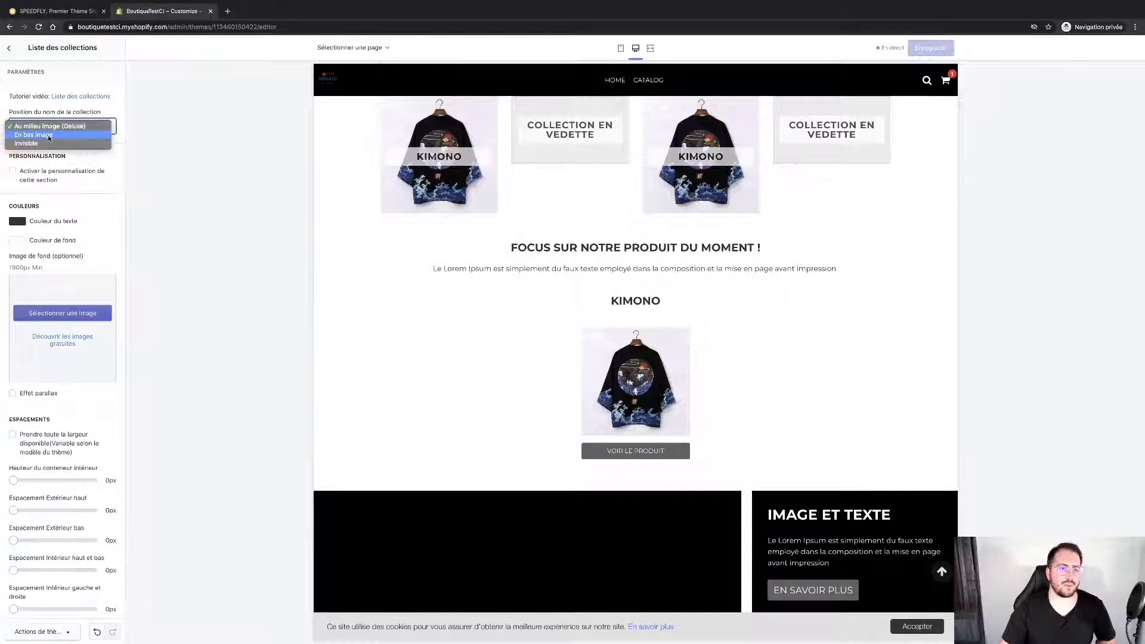
{"action": "left_click", "coordinate": [49, 137]}
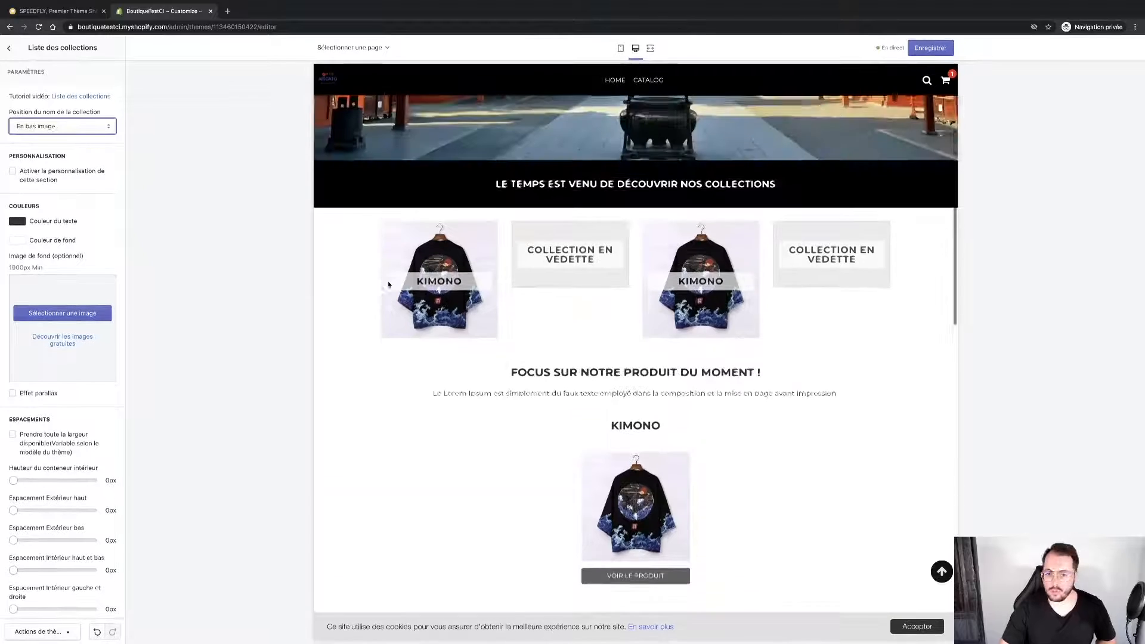
{"action": "left_click", "coordinate": [77, 125]}
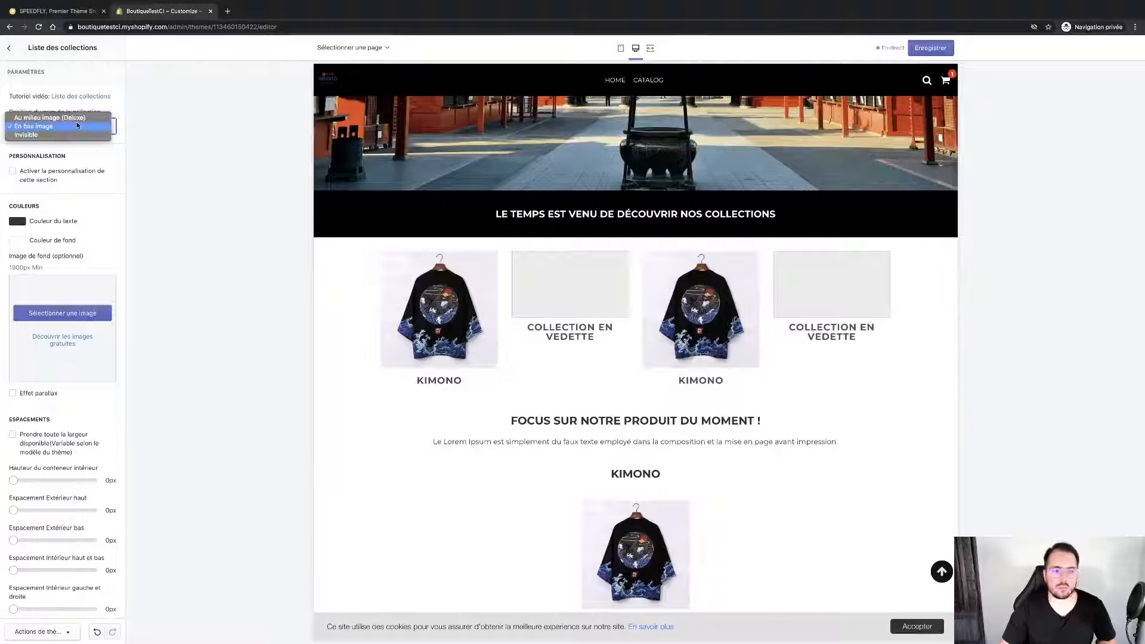
{"action": "left_click", "coordinate": [71, 134]}
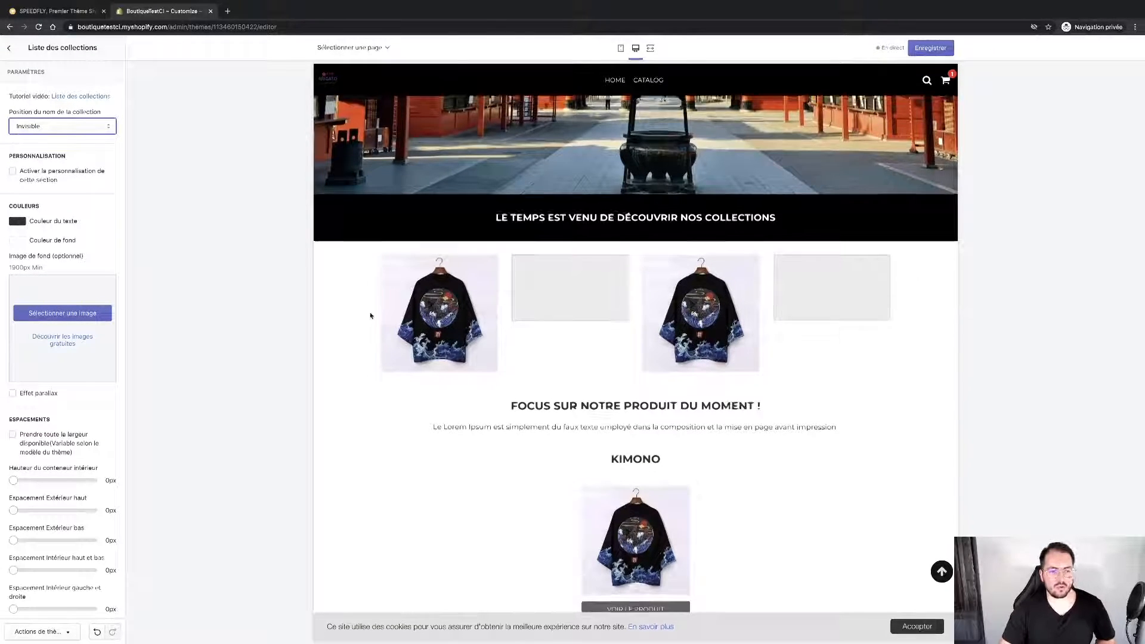
Step: Try the parallax effect with the temple photo as the collection list's background image, and remove the image
{"action": "left_click", "coordinate": [47, 392]}
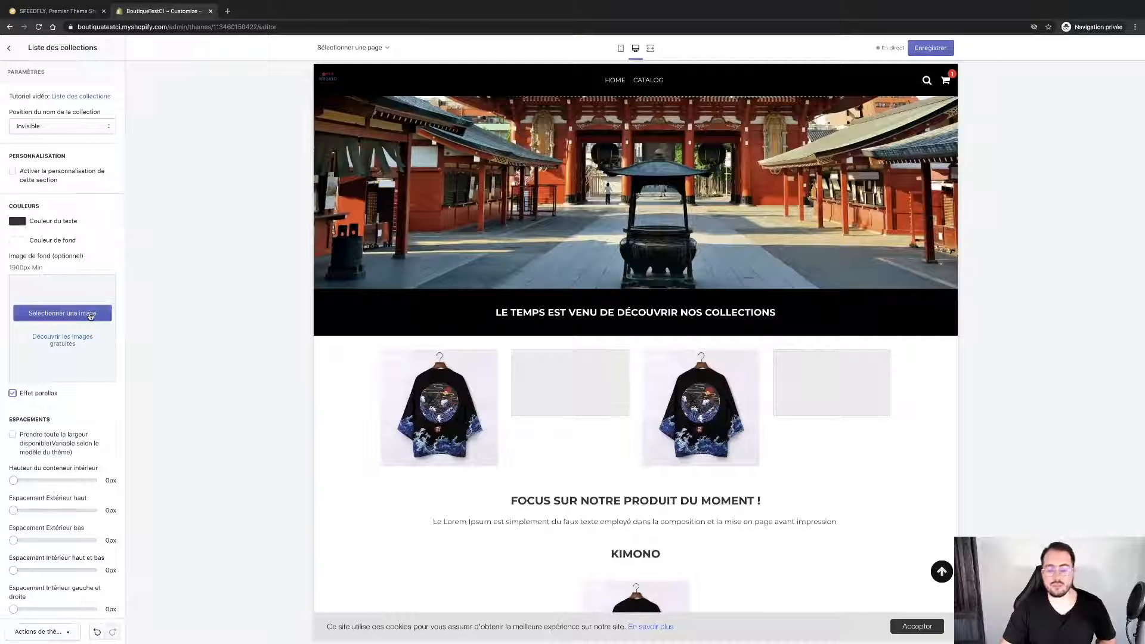
{"action": "left_click", "coordinate": [91, 315]}
{"action": "left_click", "coordinate": [91, 115]}
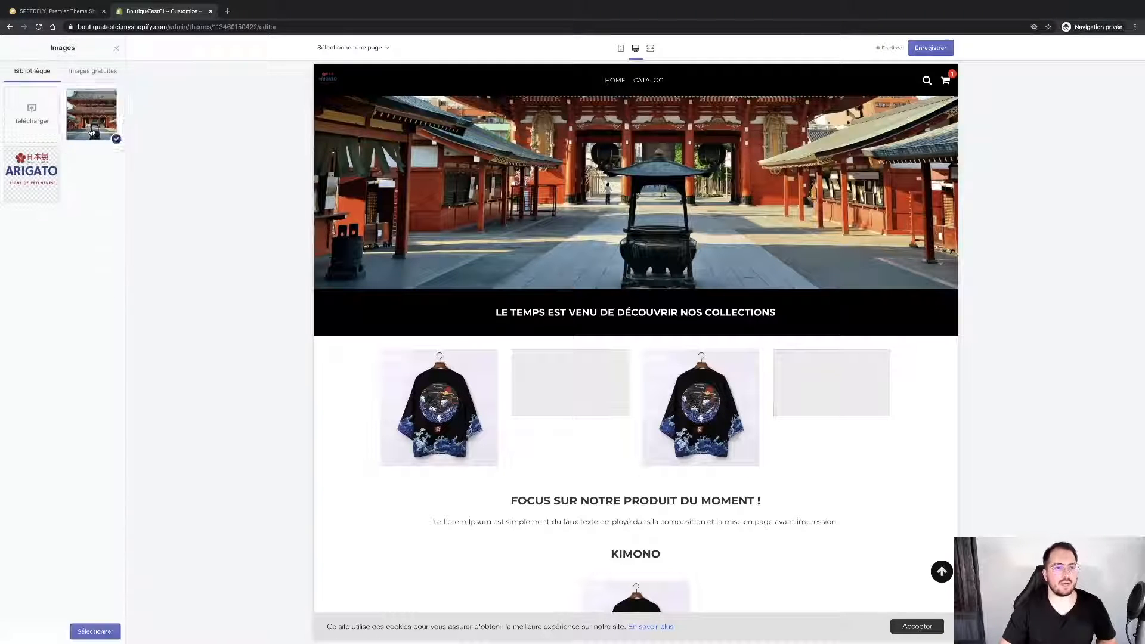
{"action": "left_click", "coordinate": [96, 629]}
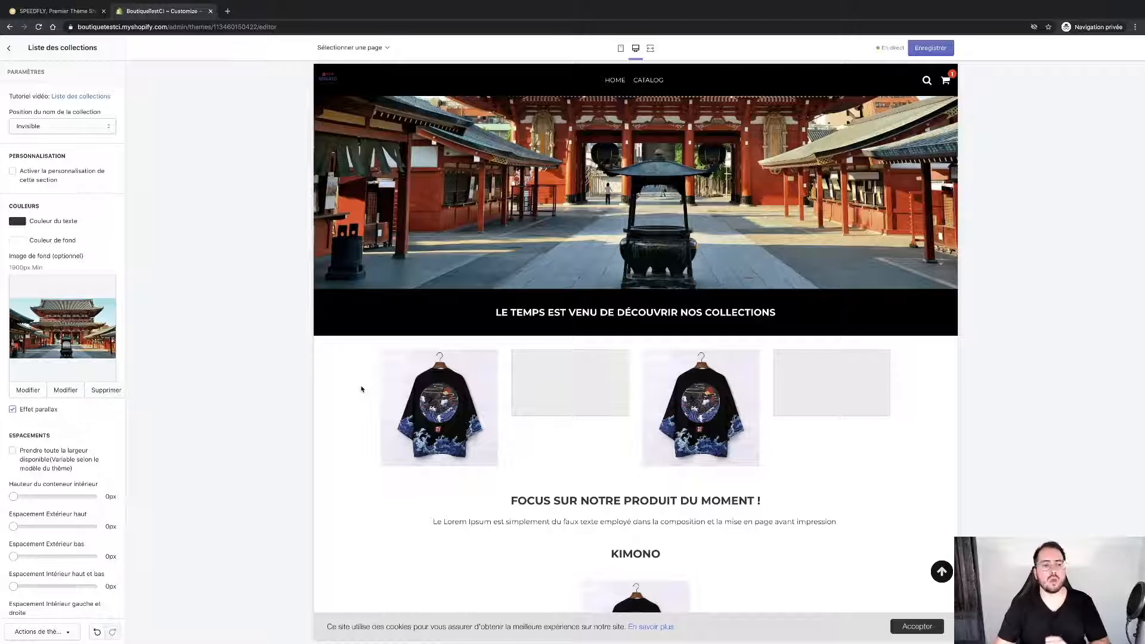
{"action": "scroll", "coordinate": [406, 412], "scroll_direction": "down", "scroll_amount": 2}
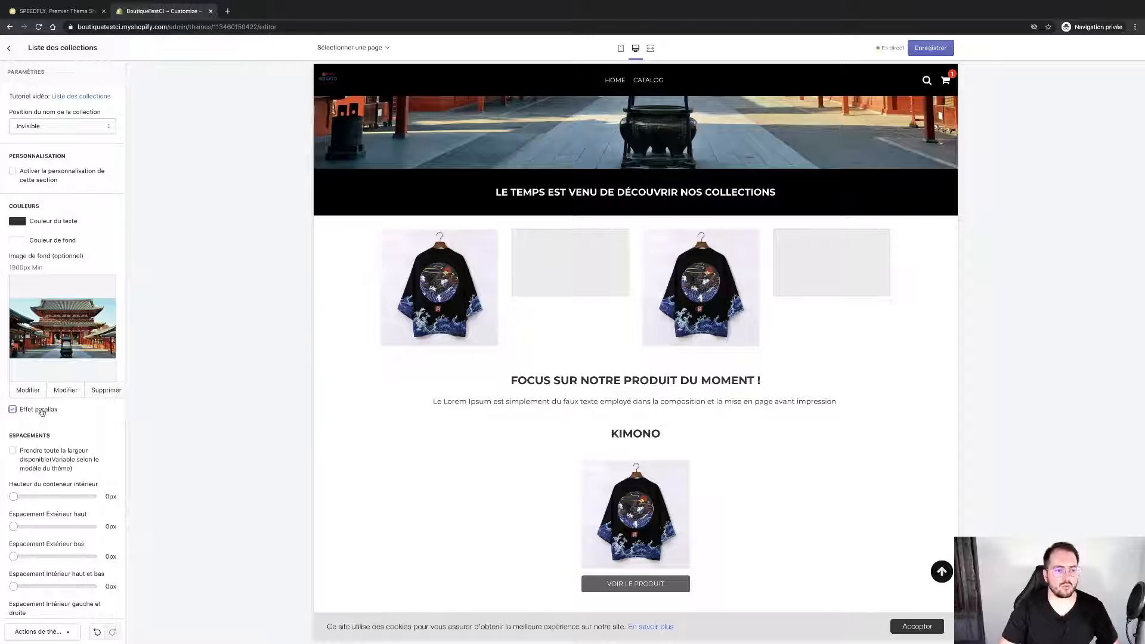
{"action": "left_click", "coordinate": [101, 395]}
Step: Delete the first empty Collection block and the second Kimono block from the collection list's content
{"action": "scroll", "coordinate": [107, 460], "scroll_direction": "down", "scroll_amount": 3}
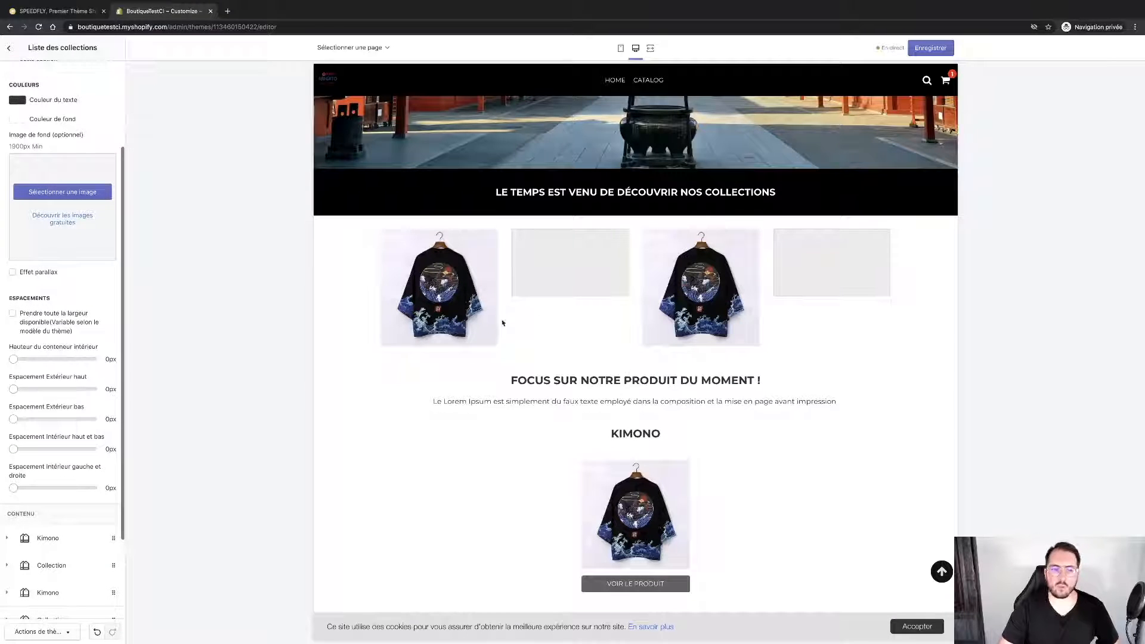
{"action": "mouse_move", "coordinate": [13, 359]}
{"action": "left_mouse_down"}
{"action": "mouse_move", "coordinate": [38, 361]}
{"action": "mouse_move", "coordinate": [14, 359]}
{"action": "left_mouse_up"}
{"action": "scroll", "coordinate": [64, 474], "scroll_direction": "down", "scroll_amount": 4}
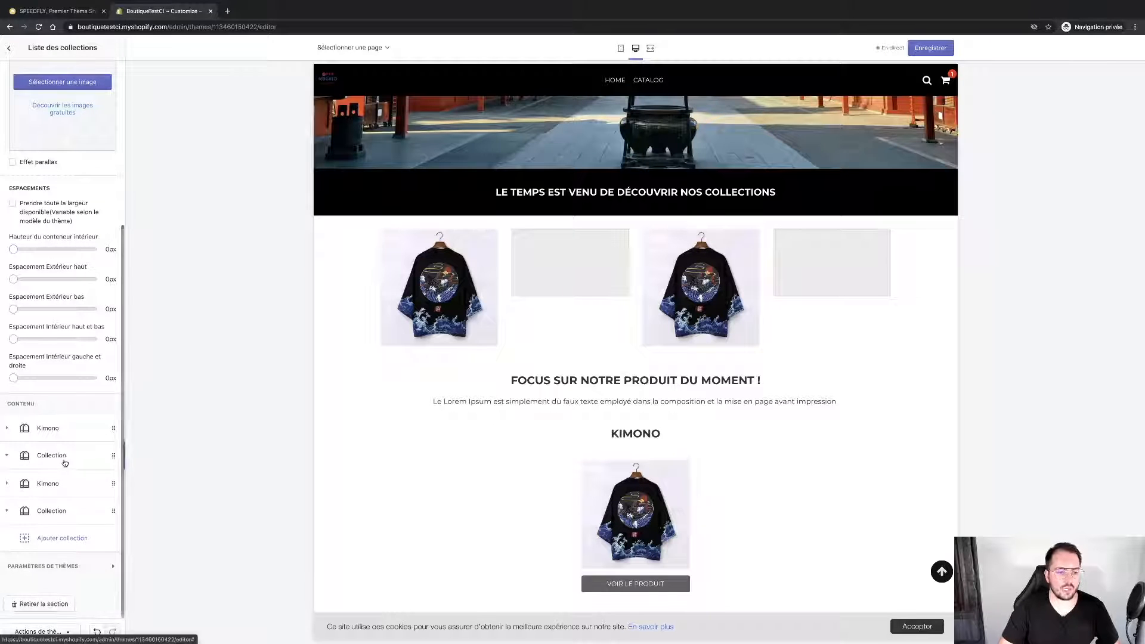
{"action": "left_click", "coordinate": [54, 455]}
{"action": "scroll", "coordinate": [61, 522], "scroll_direction": "down", "scroll_amount": 1}
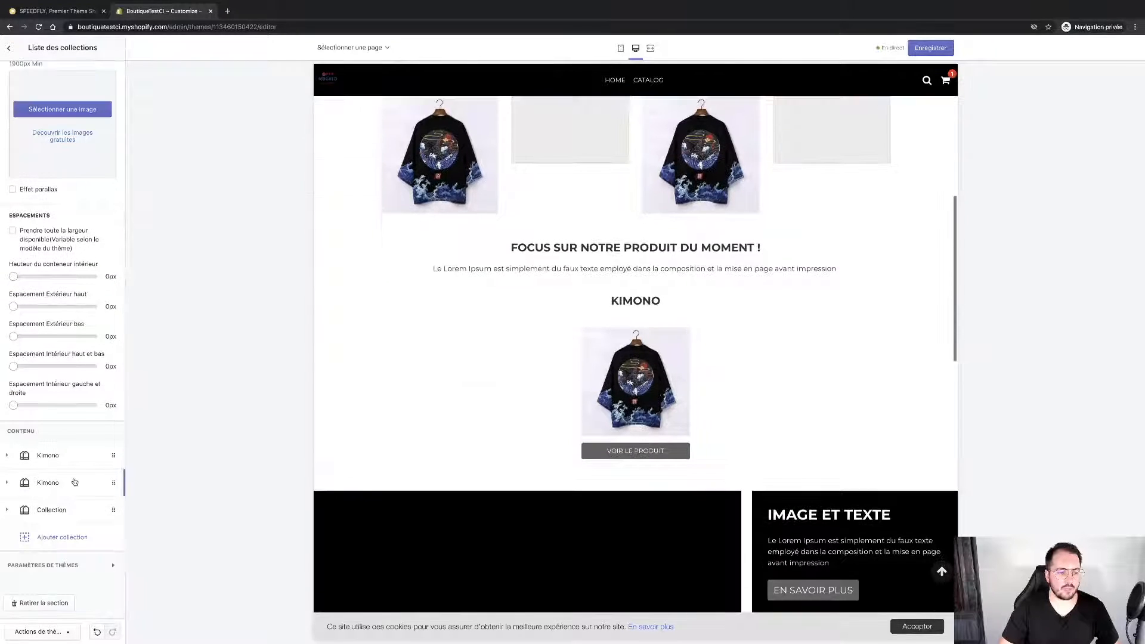
{"action": "left_click", "coordinate": [60, 588]}
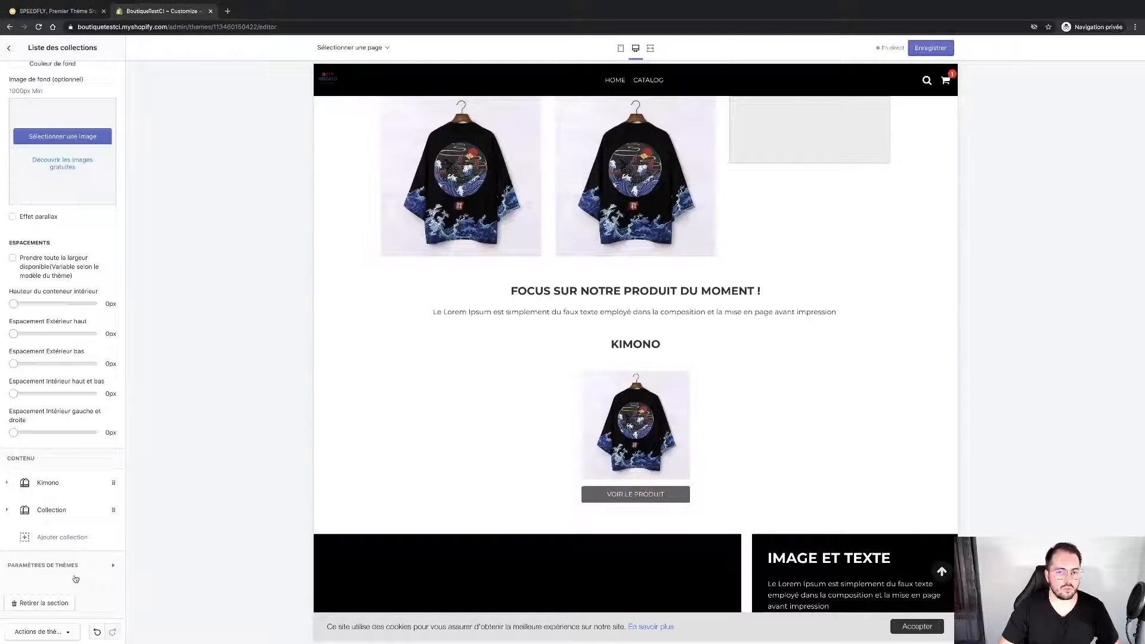
Step: Add another Collection block to the collection list, then delete both empty Collection blocks, keeping only the Kimono block
{"action": "left_click", "coordinate": [74, 539]}
{"action": "left_click", "coordinate": [67, 415]}
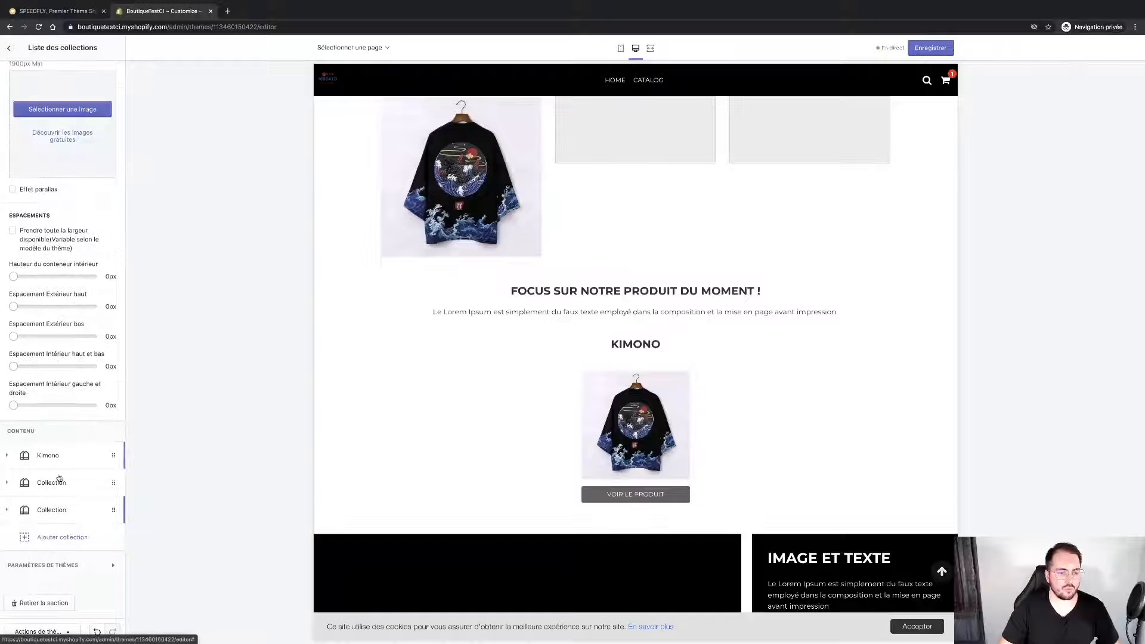
{"action": "left_click", "coordinate": [51, 510]}
{"action": "left_click", "coordinate": [54, 525]}
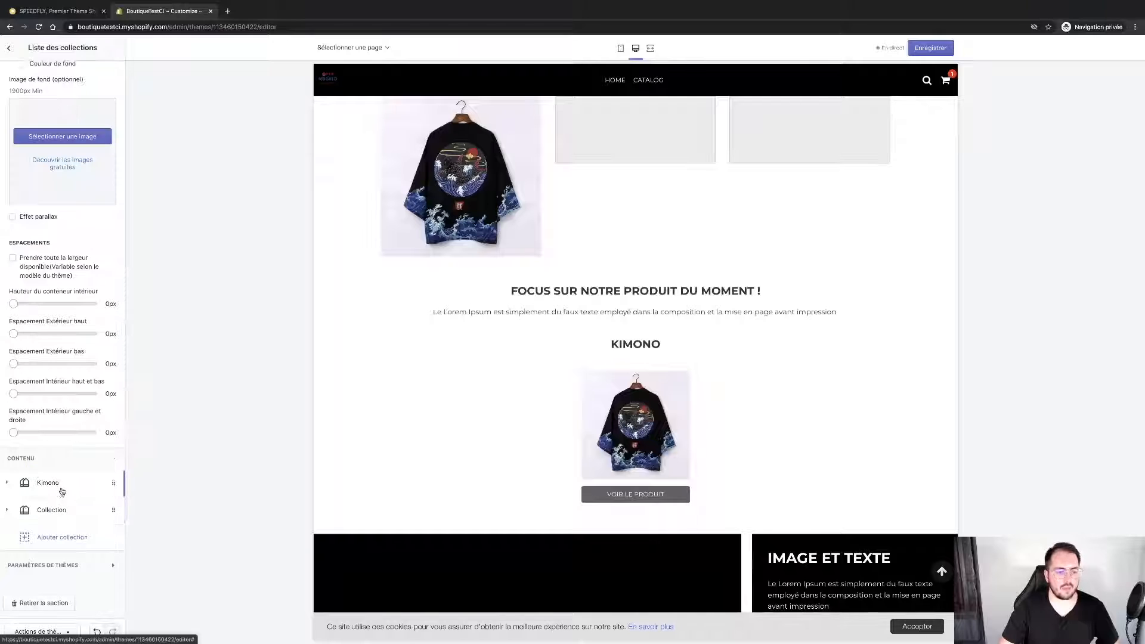
{"action": "left_click", "coordinate": [59, 510]}
{"action": "scroll", "coordinate": [59, 525], "scroll_direction": "down", "scroll_amount": 3}
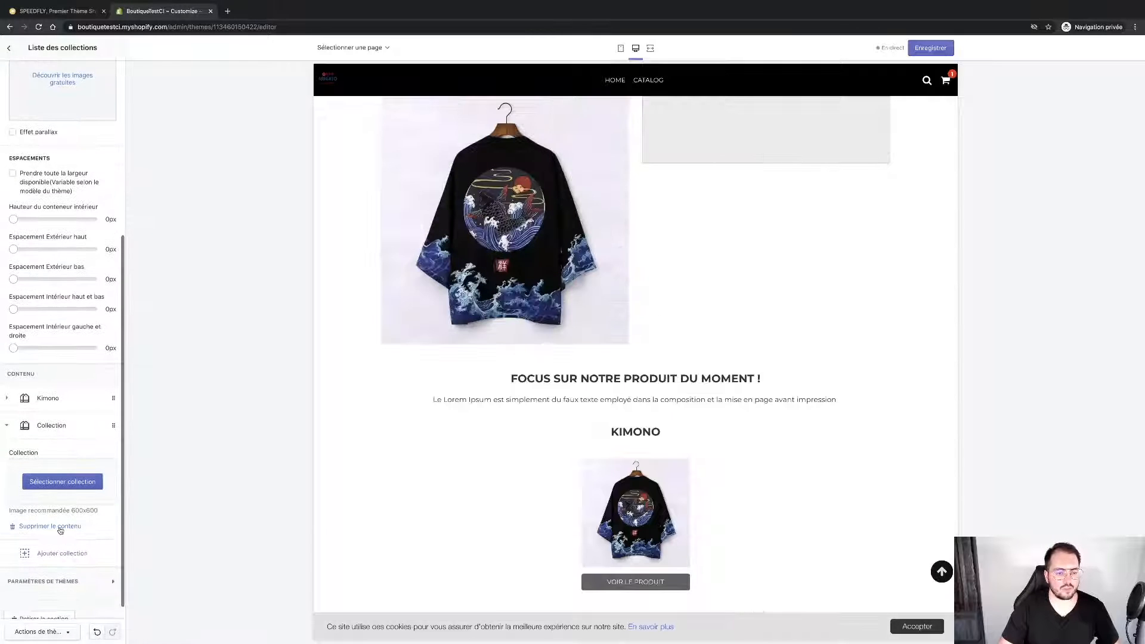
{"action": "left_click", "coordinate": [59, 530]}
{"action": "scroll", "coordinate": [105, 480], "scroll_direction": "up", "scroll_amount": 3}
{"action": "left_click", "coordinate": [10, 51]}
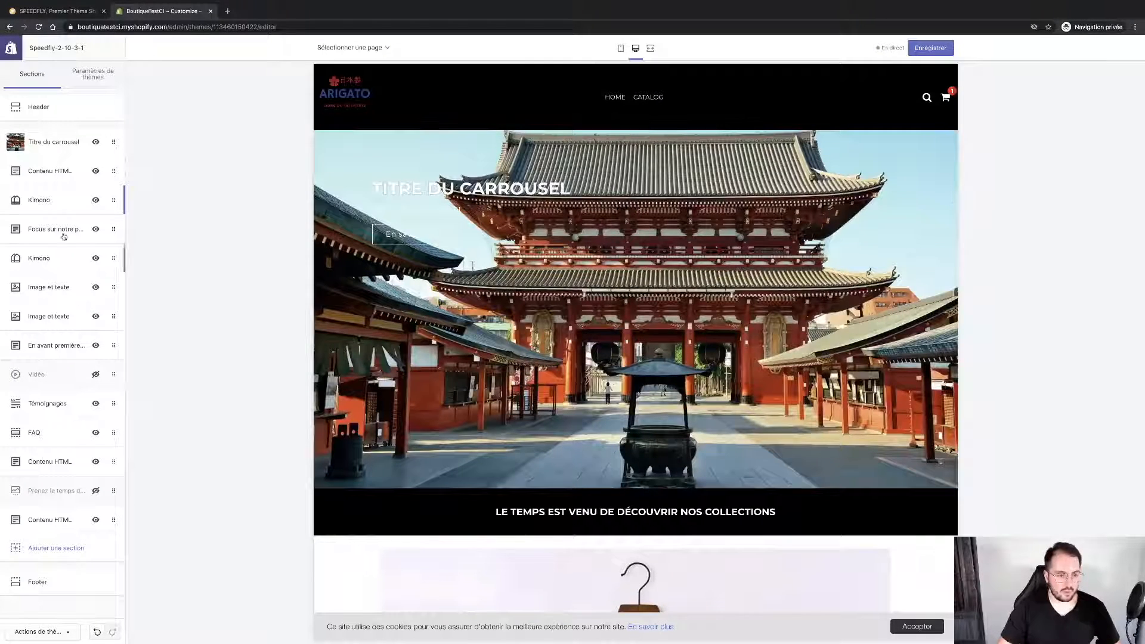
Step: Remove the Kimono collection list section located between Contenu HTML and the Focus sur notre produit section from the homepage
{"action": "left_click", "coordinate": [58, 174]}
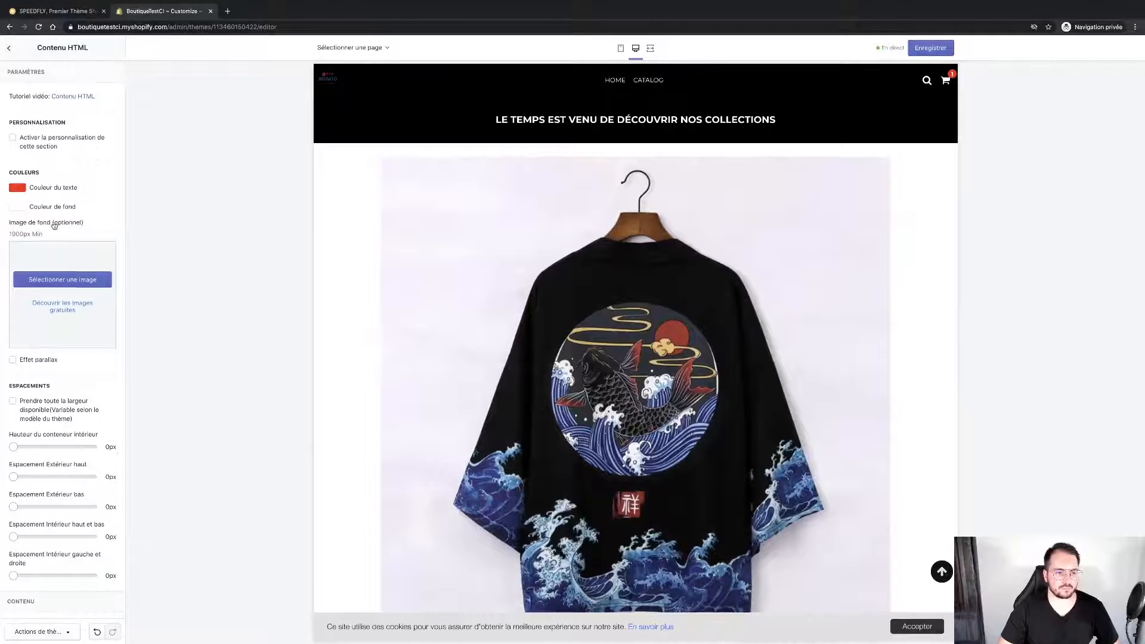
{"action": "left_click", "coordinate": [9, 47]}
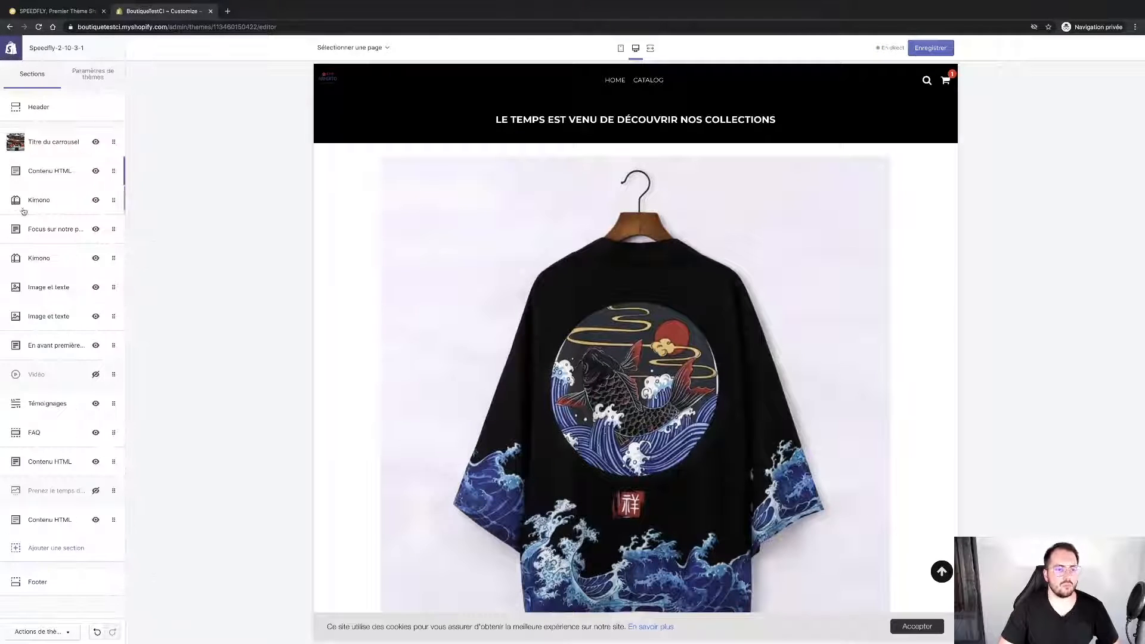
{"action": "left_click", "coordinate": [53, 199]}
{"action": "scroll", "coordinate": [56, 515], "scroll_direction": "down", "scroll_amount": 4}
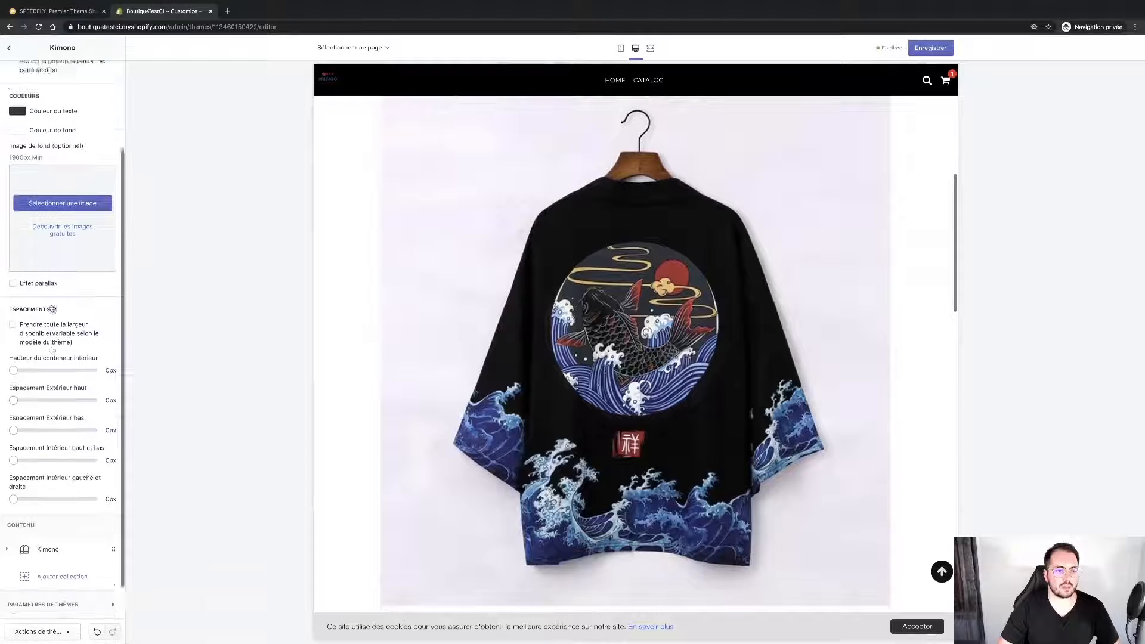
{"action": "left_click", "coordinate": [45, 602]}
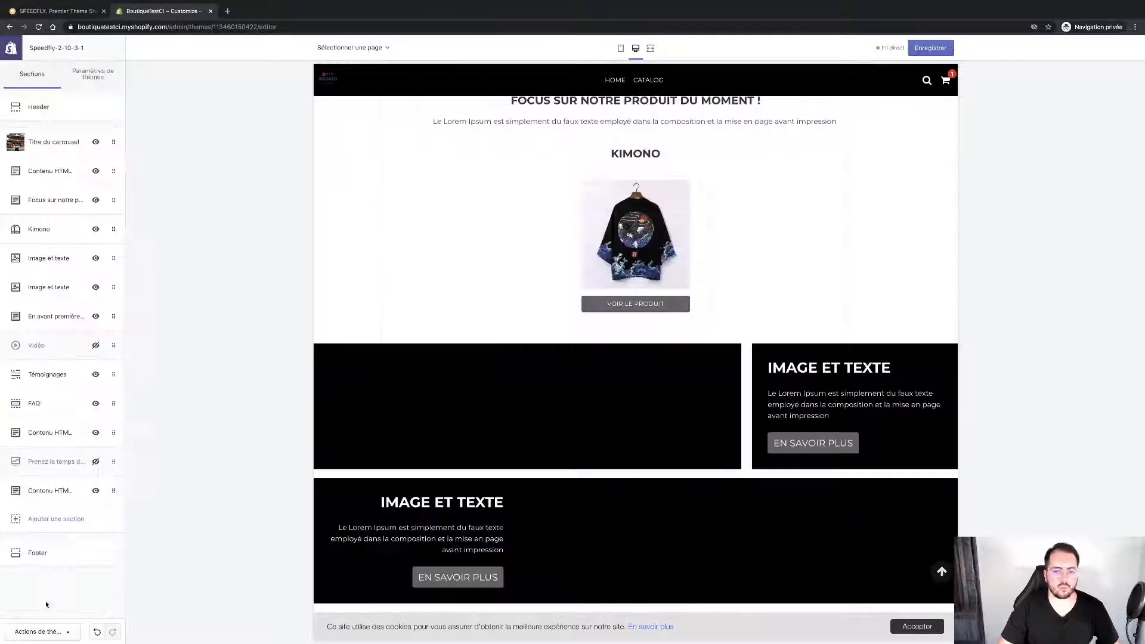
Step: Set the temple photo from the library as the image of the first Image et texte section
{"action": "scroll", "coordinate": [499, 286], "scroll_direction": "down", "scroll_amount": 9}
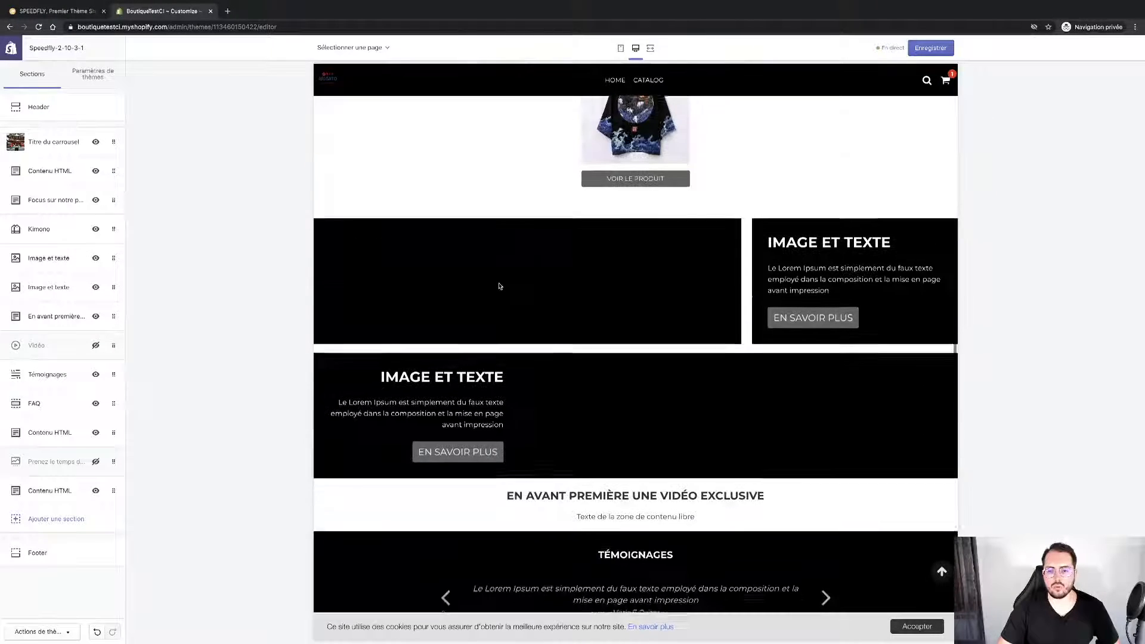
{"action": "left_click", "coordinate": [70, 260]}
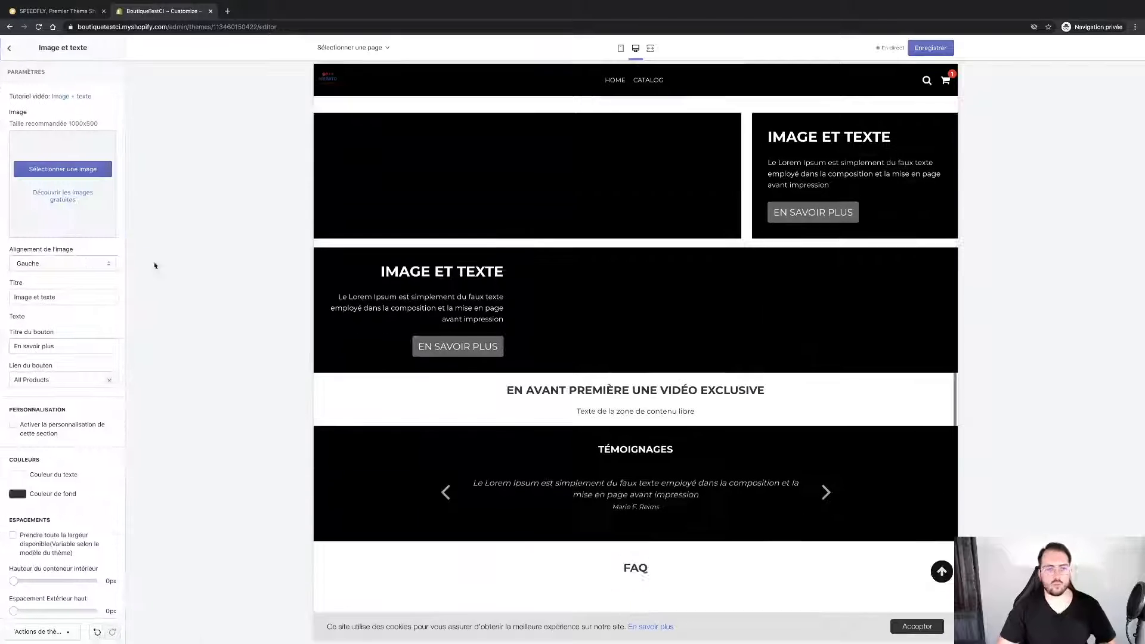
{"action": "left_click", "coordinate": [56, 175]}
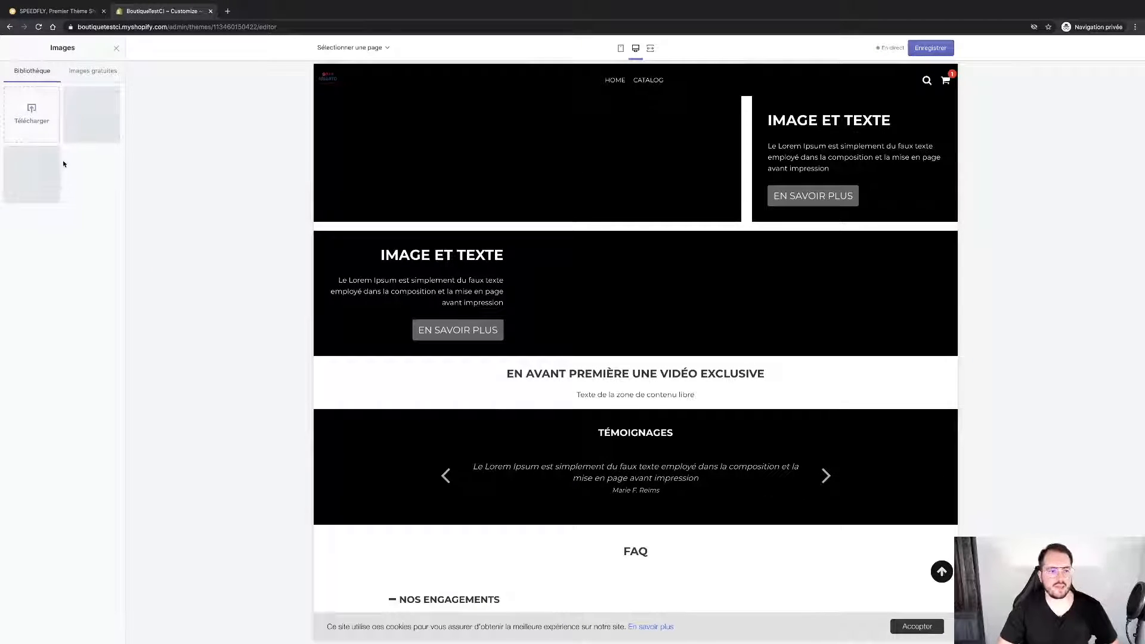
{"action": "left_click", "coordinate": [95, 133]}
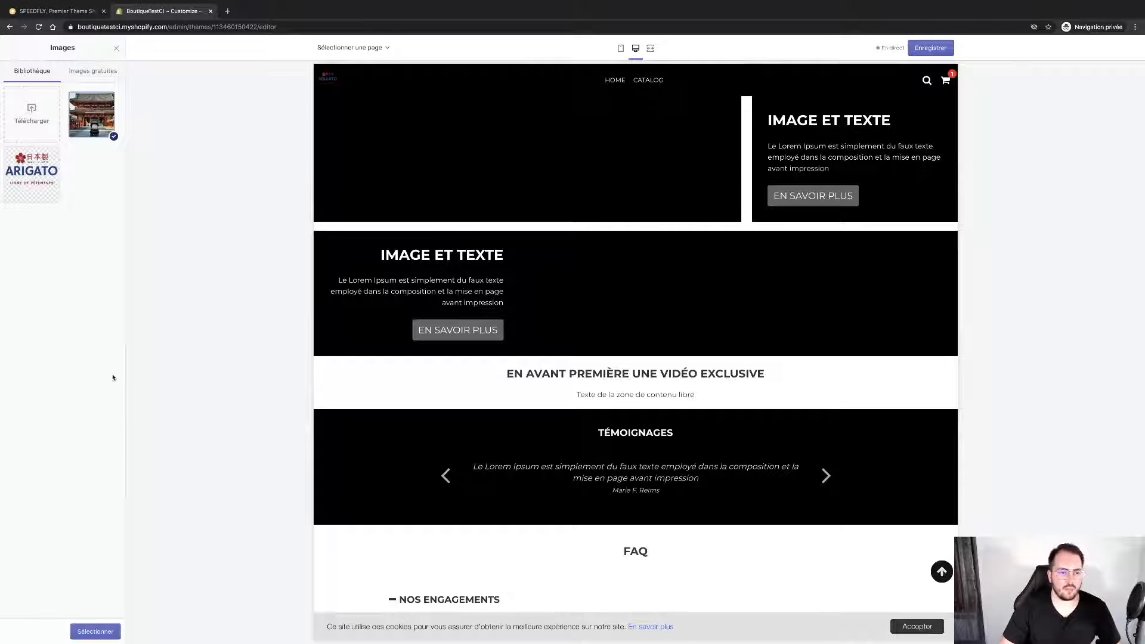
{"action": "left_click", "coordinate": [95, 630]}
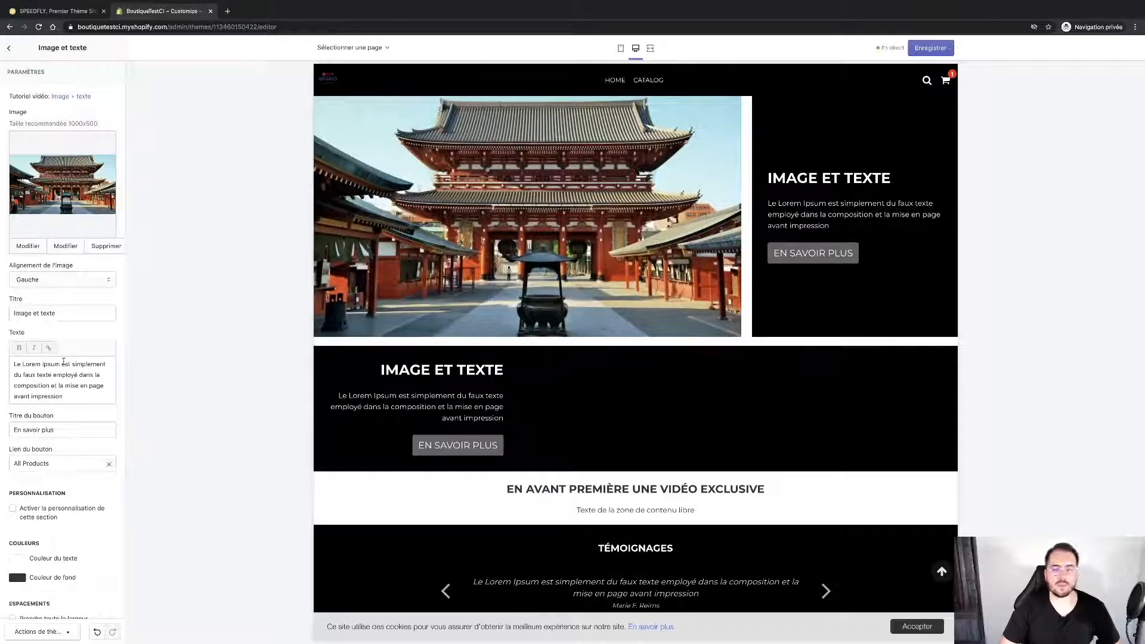
Step: Review the first Image et texte section's text, button and spacing settings, and hide the second Image et texte section
{"action": "scroll", "coordinate": [65, 365], "scroll_direction": "down", "scroll_amount": 3}
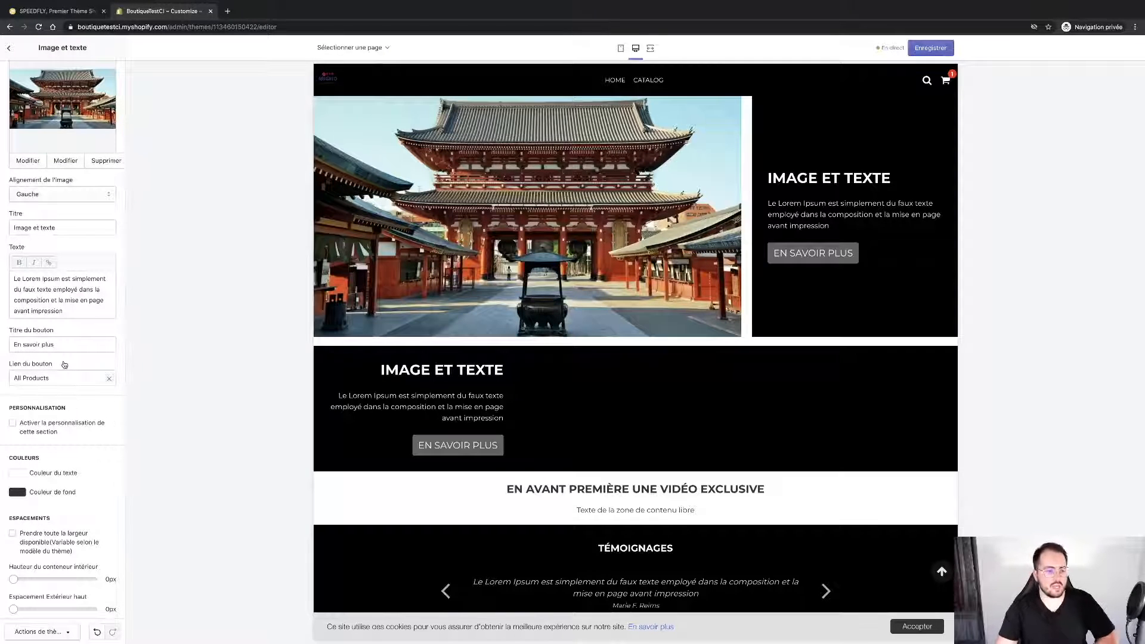
{"action": "scroll", "coordinate": [64, 365], "scroll_direction": "down", "scroll_amount": 6}
{"action": "scroll", "coordinate": [556, 473], "scroll_direction": "down", "scroll_amount": 5}
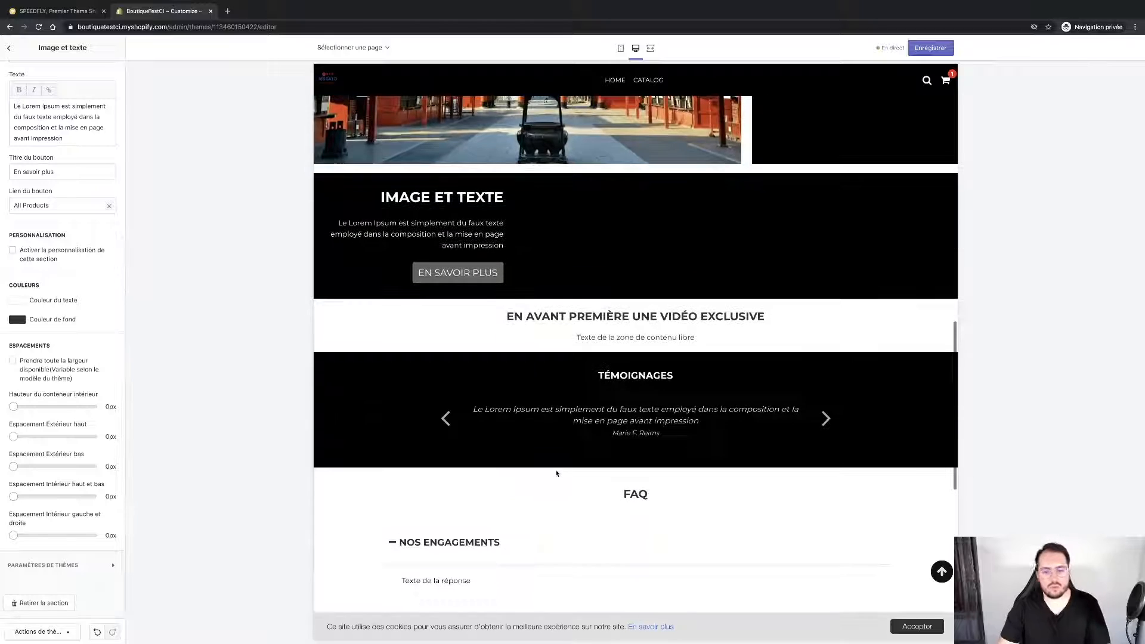
{"action": "scroll", "coordinate": [109, 443], "scroll_direction": "up", "scroll_amount": 8}
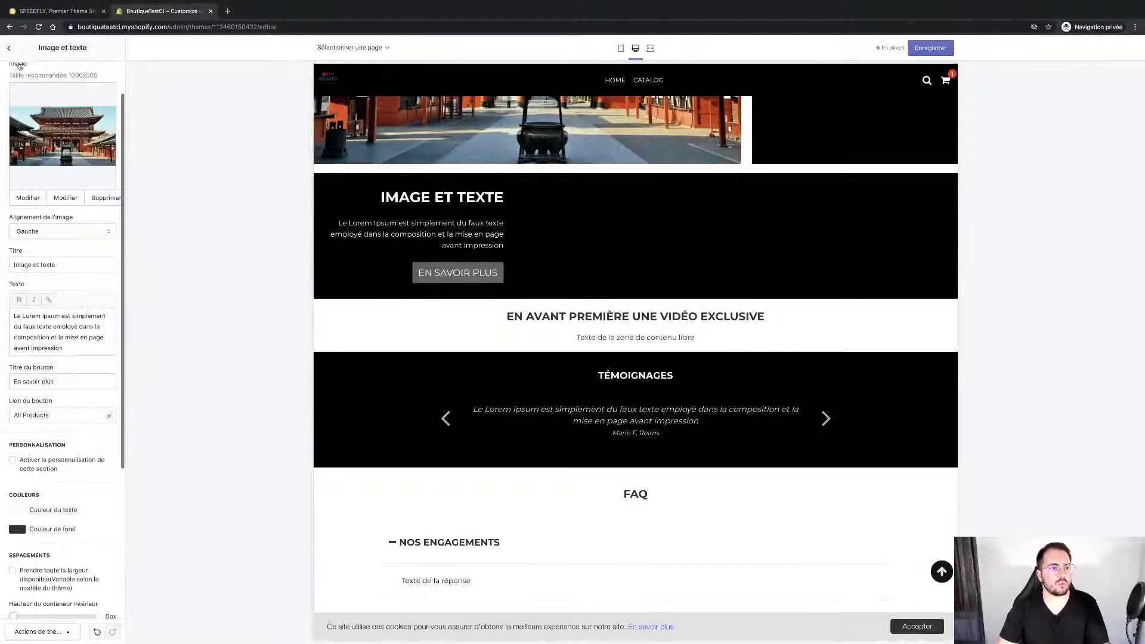
{"action": "left_click", "coordinate": [9, 48]}
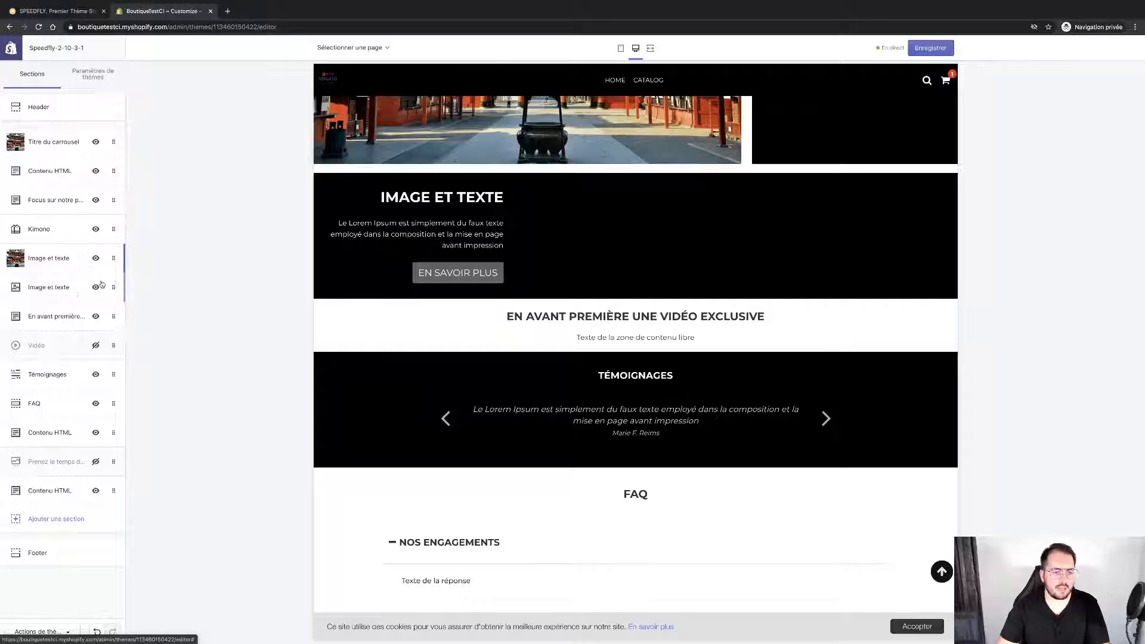
Step: Examine the settings of the En avant première section and the title and text fields of its content block
{"action": "left_click", "coordinate": [60, 315]}
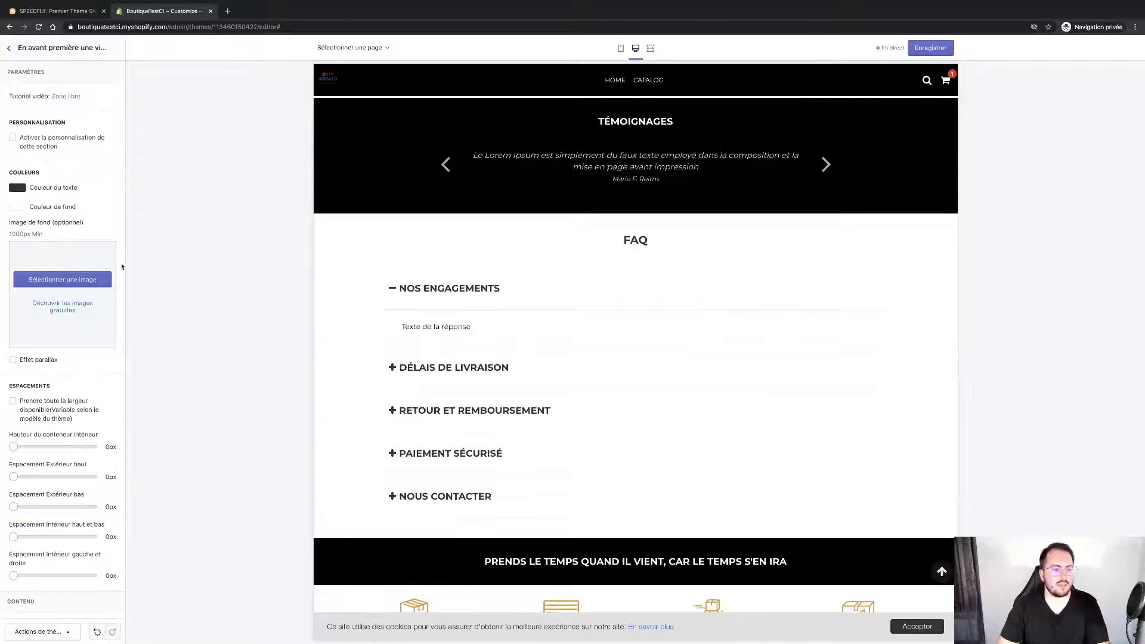
{"action": "scroll", "coordinate": [419, 258], "scroll_direction": "up", "scroll_amount": 3}
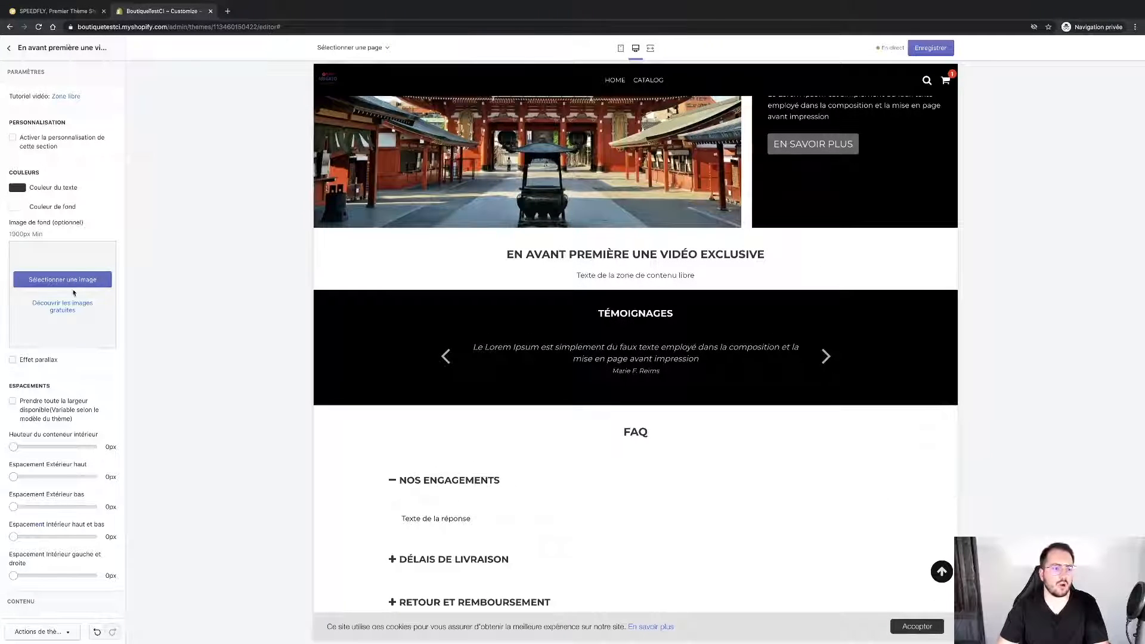
{"action": "scroll", "coordinate": [78, 157], "scroll_direction": "down", "scroll_amount": 3}
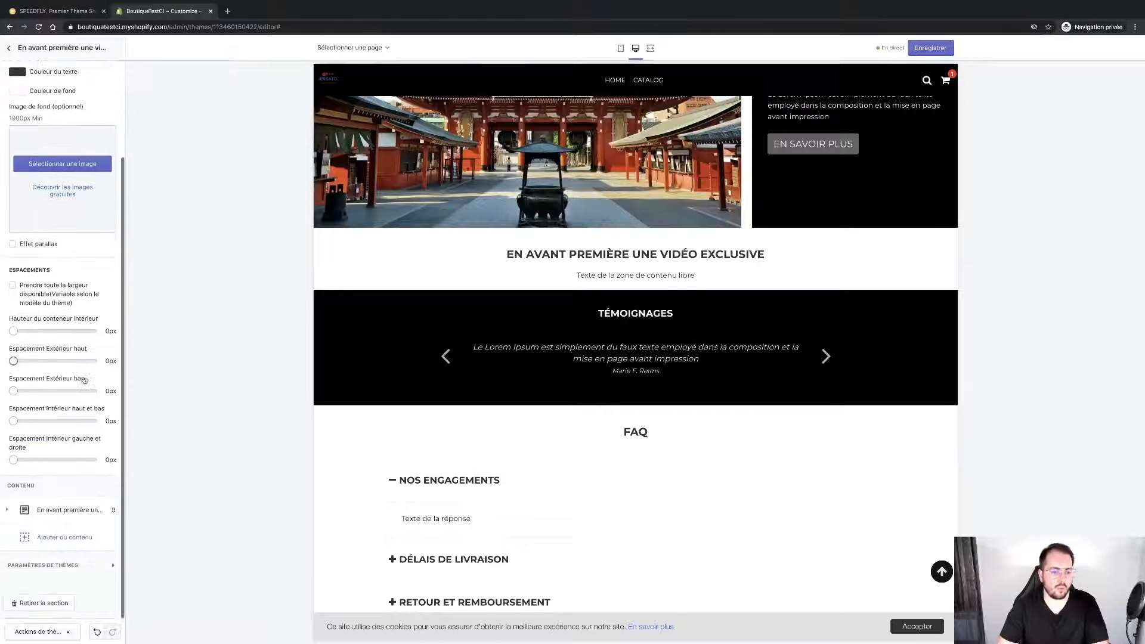
{"action": "left_click", "coordinate": [66, 520]}
{"action": "scroll", "coordinate": [60, 513], "scroll_direction": "down", "scroll_amount": 2}
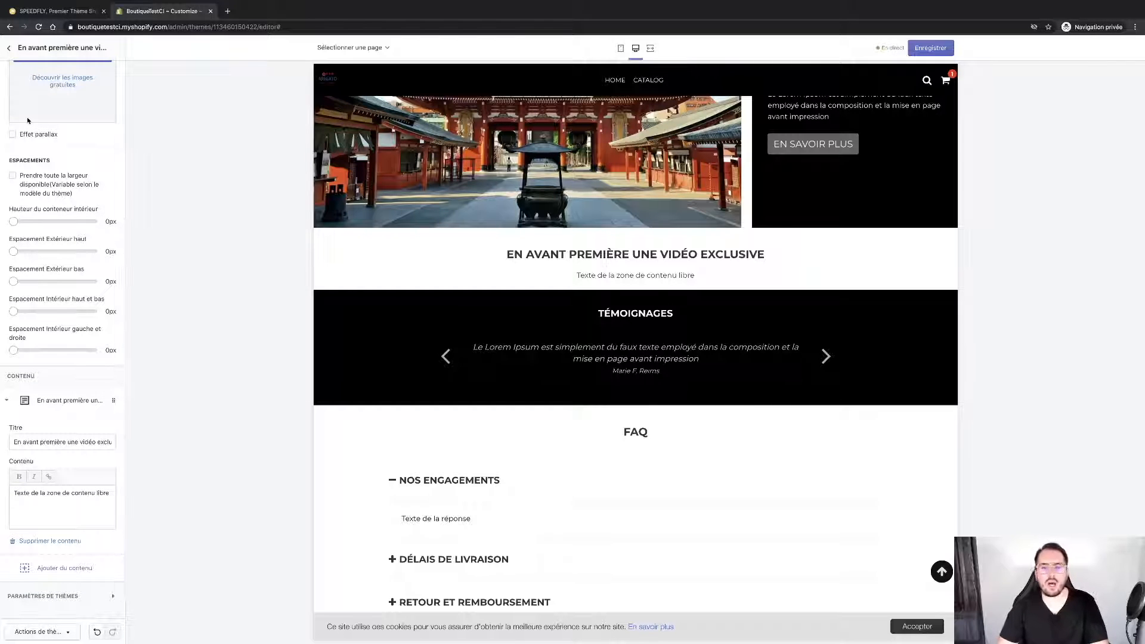
{"action": "scroll", "coordinate": [27, 120], "scroll_direction": "up", "scroll_amount": 5}
{"action": "left_click", "coordinate": [8, 48]}
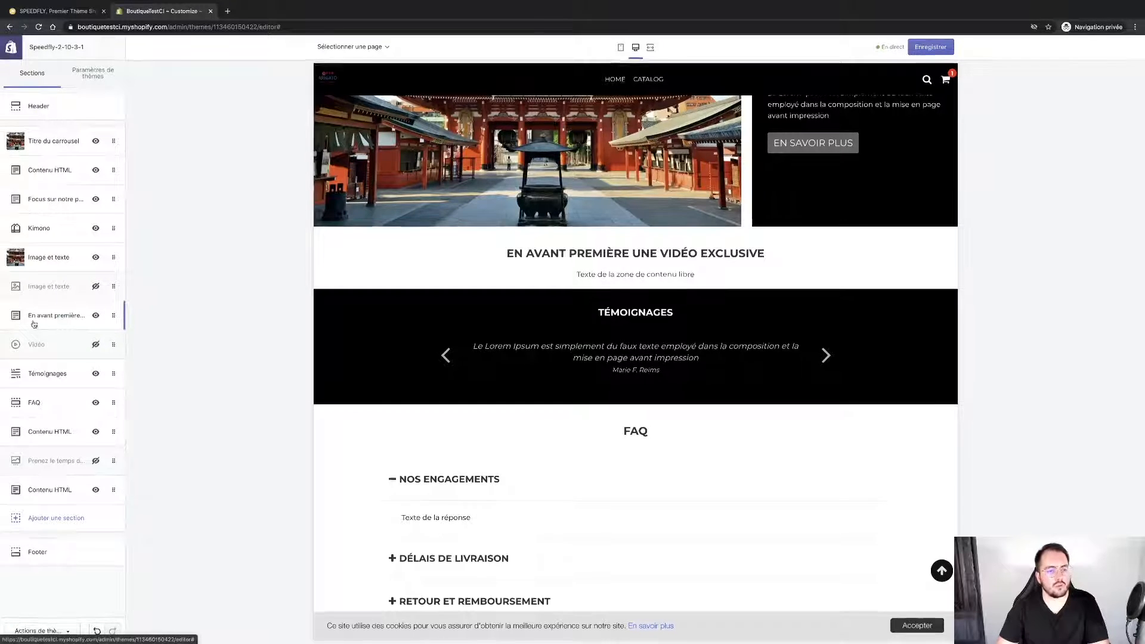
Step: Go through the slides of the Témoignages section in the preview and review the section's settings and content blocks
{"action": "left_click", "coordinate": [43, 385]}
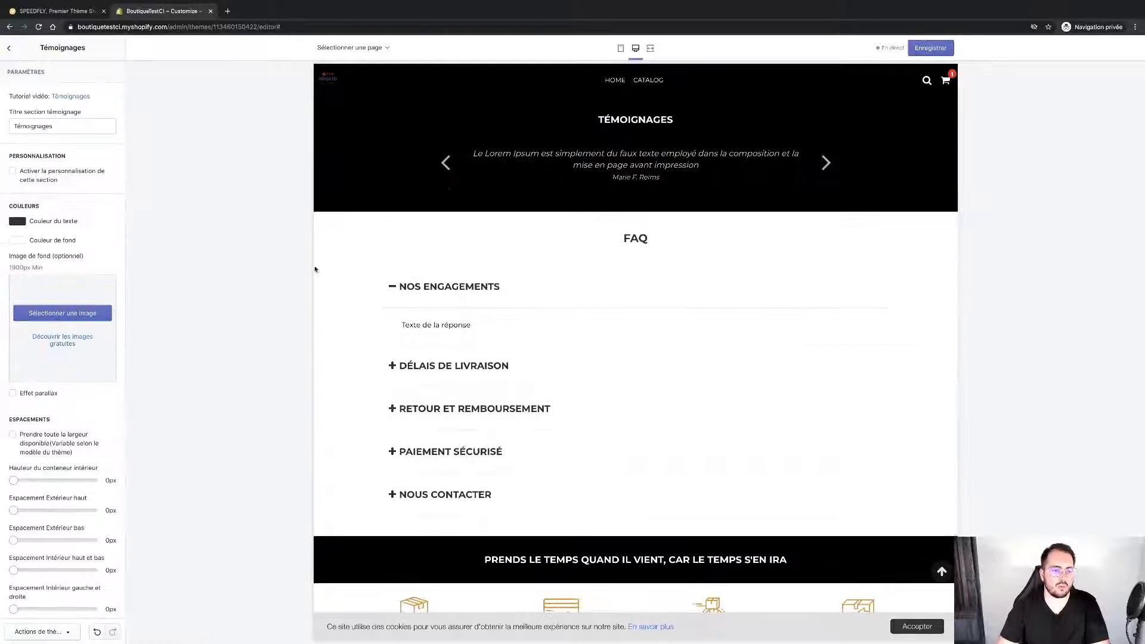
{"action": "left_click", "coordinate": [827, 164]}
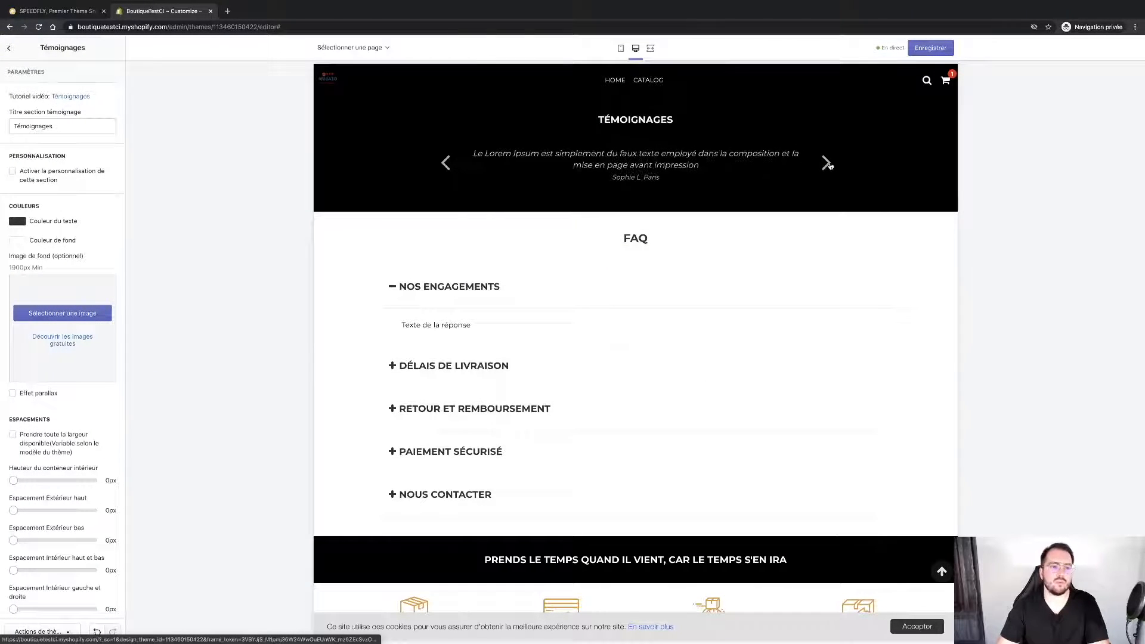
{"action": "left_click", "coordinate": [826, 163]}
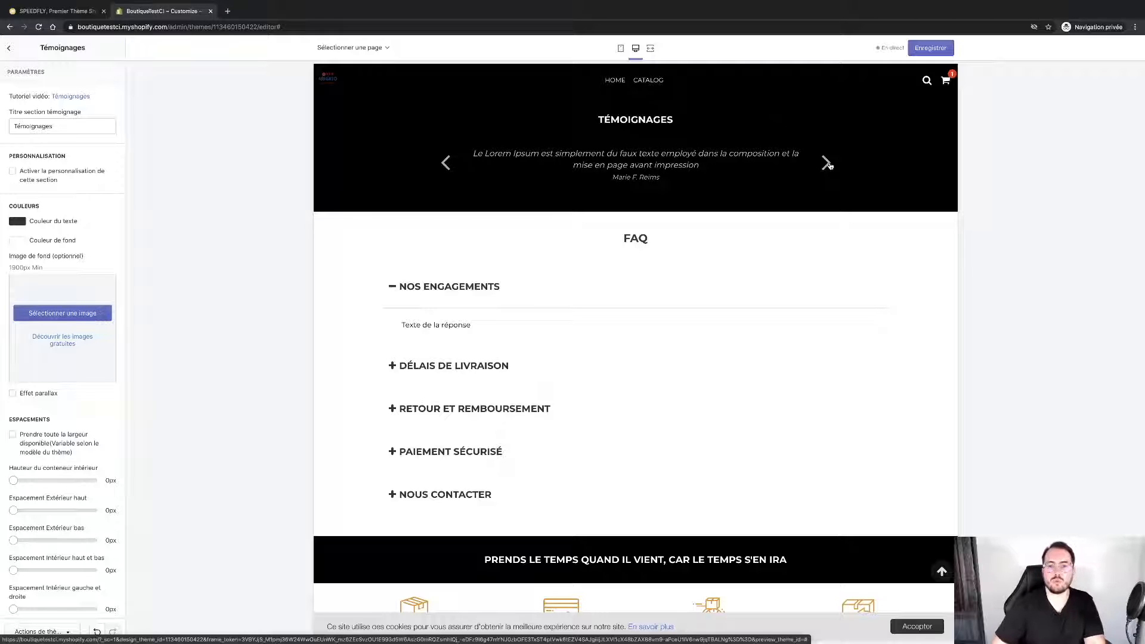
{"action": "left_click", "coordinate": [829, 164]}
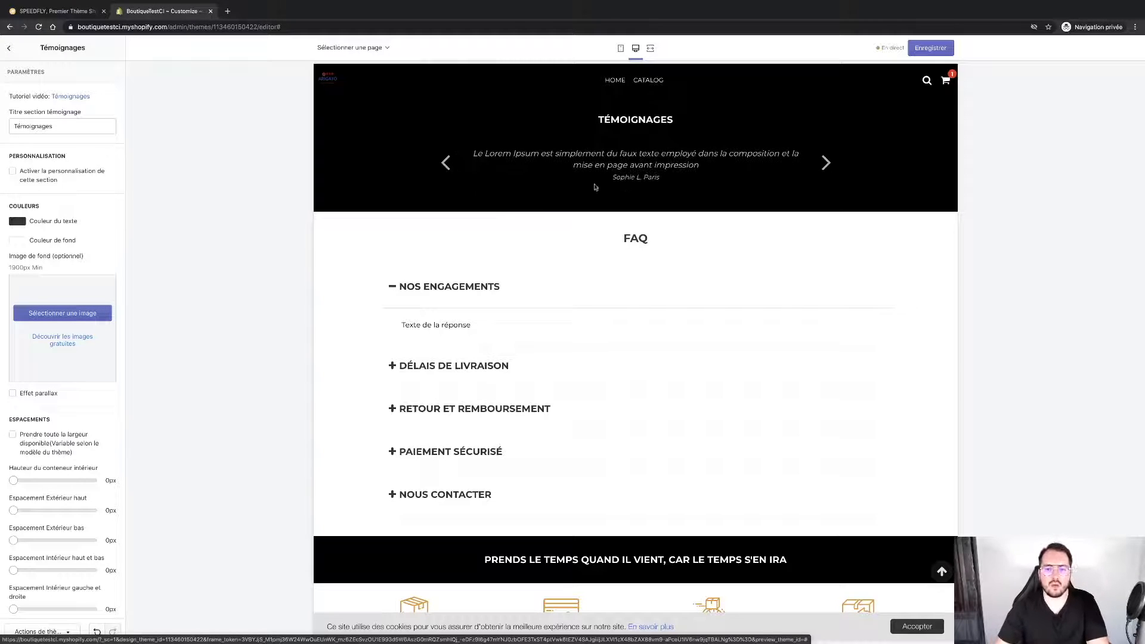
{"action": "scroll", "coordinate": [93, 351], "scroll_direction": "down", "scroll_amount": 2}
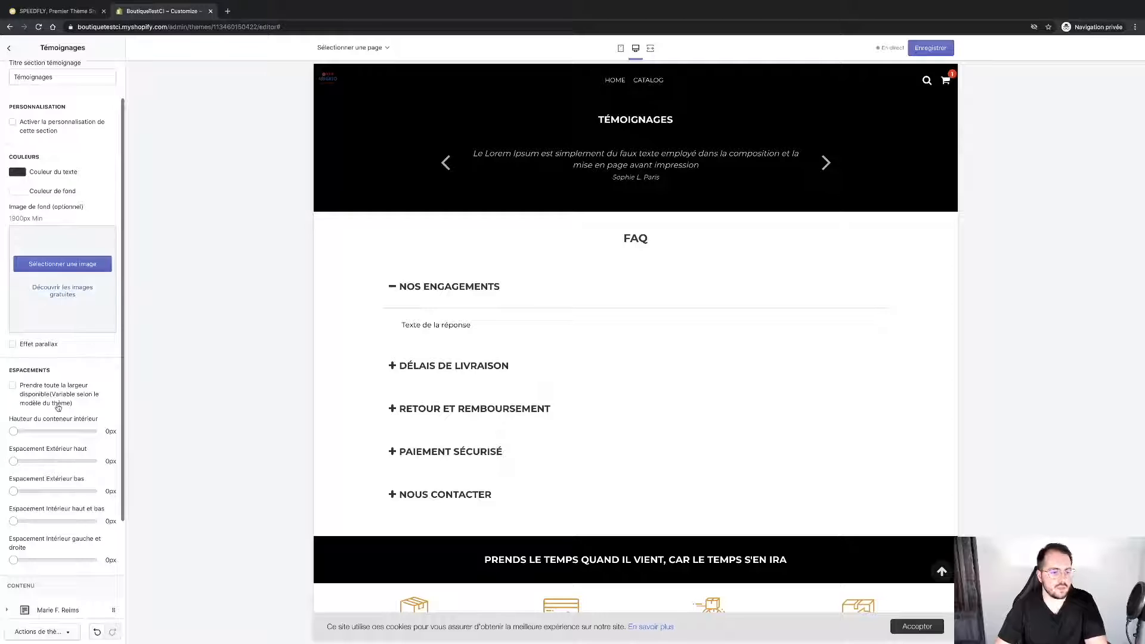
{"action": "scroll", "coordinate": [58, 407], "scroll_direction": "down", "scroll_amount": 3}
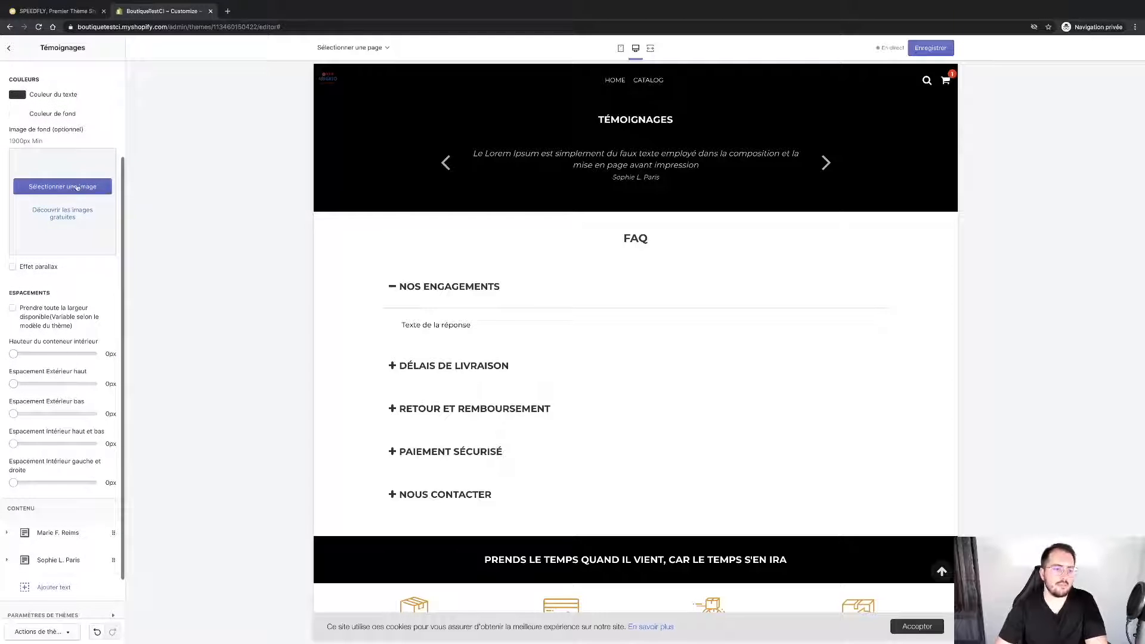
{"action": "scroll", "coordinate": [71, 239], "scroll_direction": "up", "scroll_amount": 4}
Step: Set the background colour of the Témoignages section to black
{"action": "left_click", "coordinate": [24, 245]}
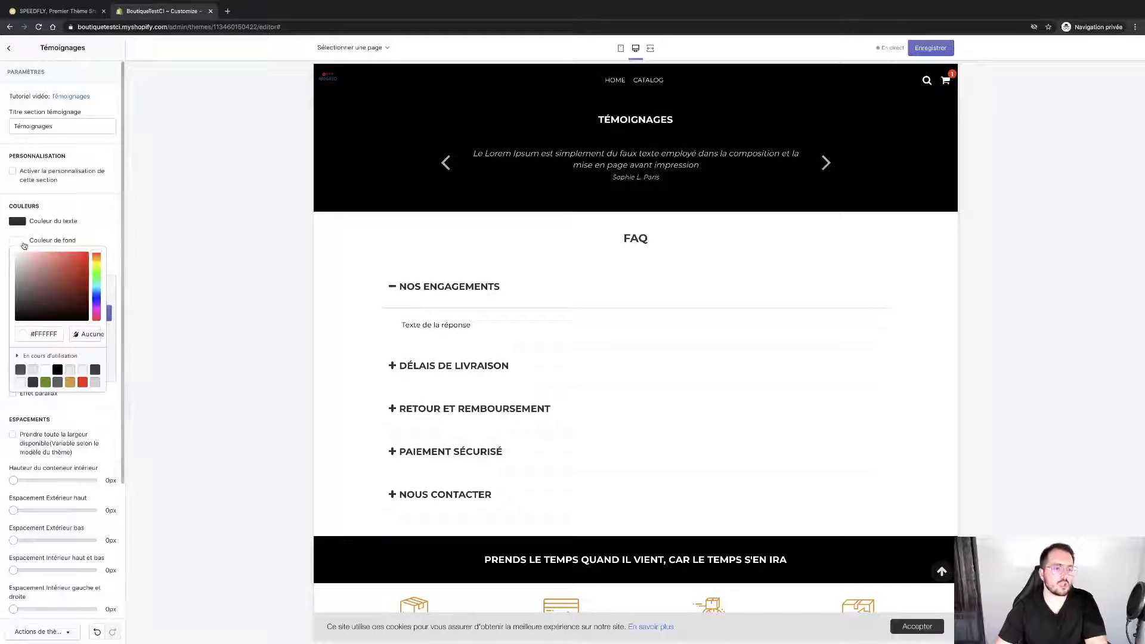
{"action": "left_click_drag", "start_coordinate": [35, 296], "coordinate": [77, 320]}
{"action": "left_click", "coordinate": [118, 254]}
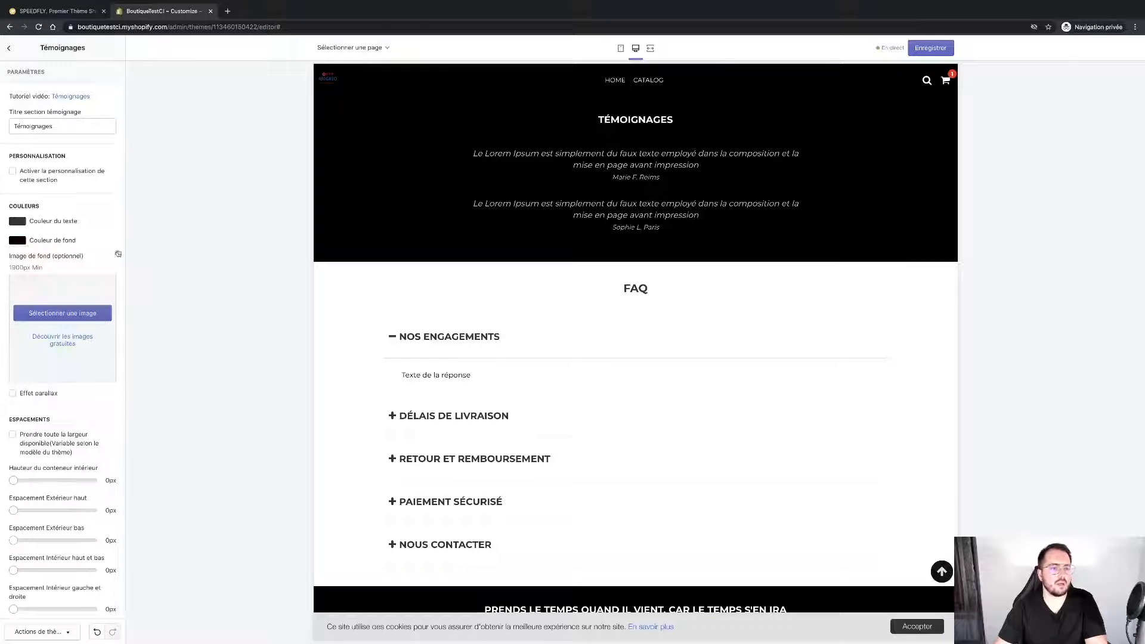
{"action": "left_click", "coordinate": [8, 47]}
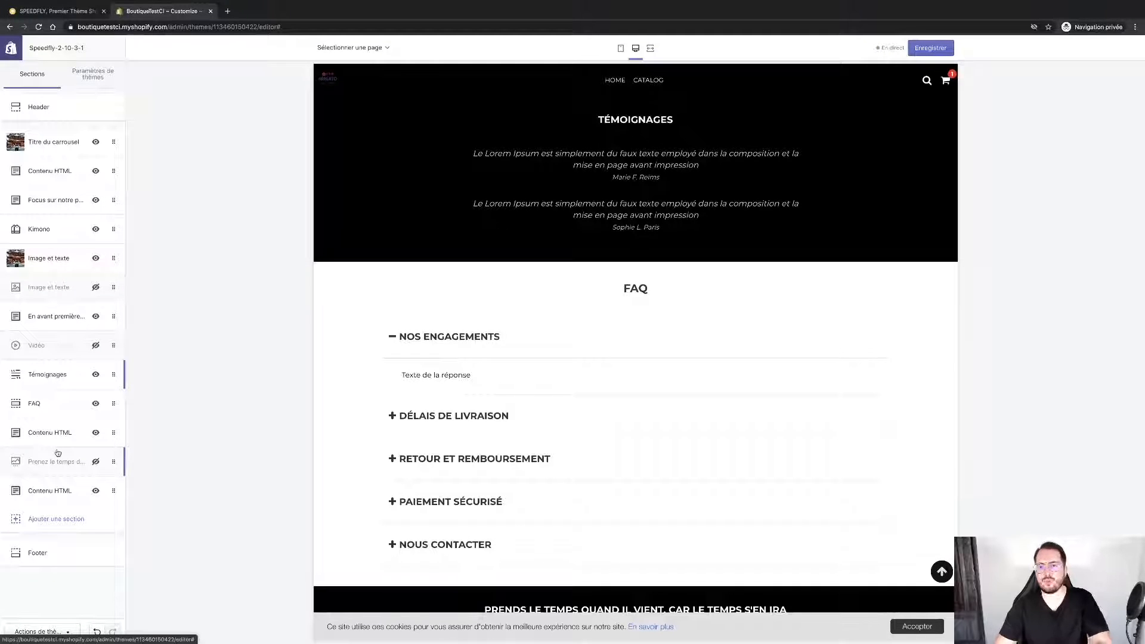
Step: Open the FAQ section and test collapsing and expanding the Nos engagements question in the desktop preview
{"action": "left_click", "coordinate": [51, 407]}
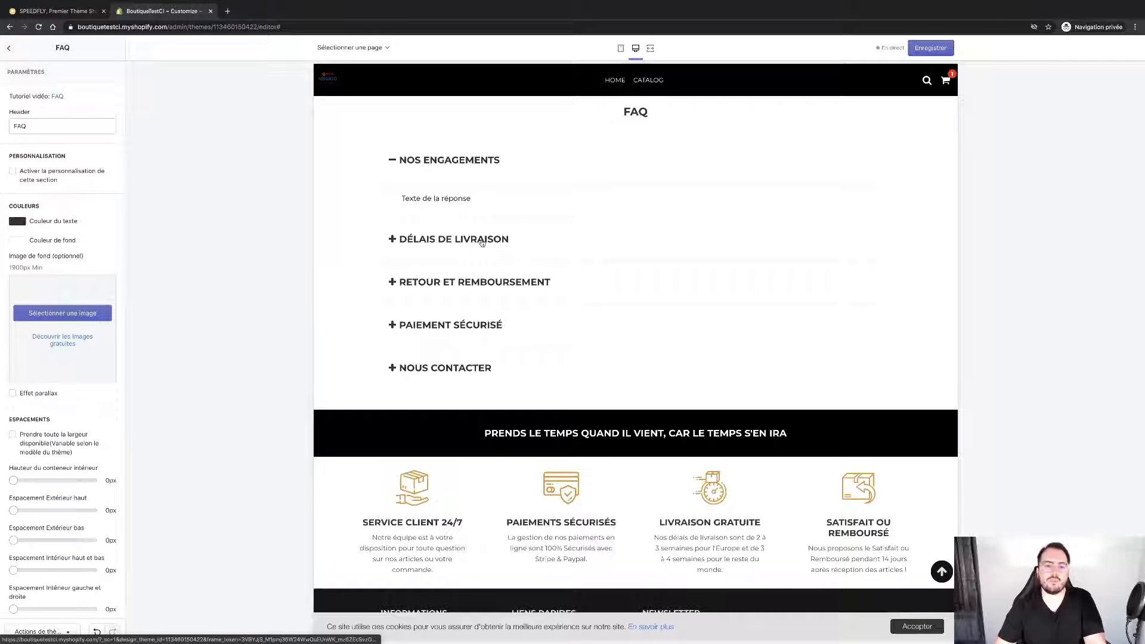
{"action": "left_click", "coordinate": [393, 161]}
{"action": "left_click", "coordinate": [393, 161]}
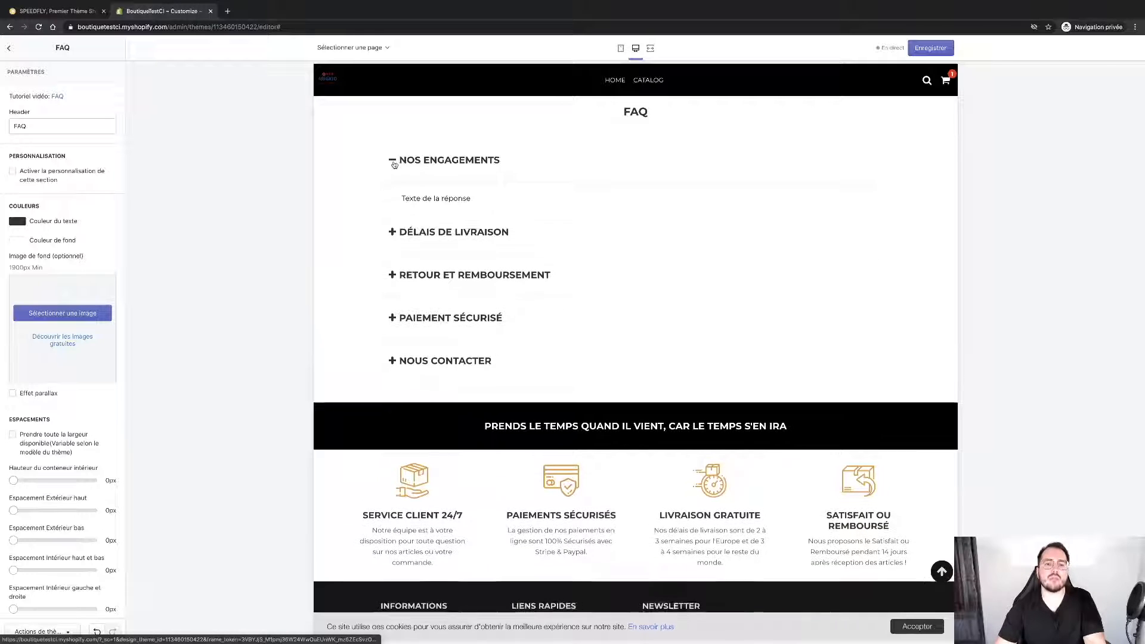
{"action": "left_click", "coordinate": [393, 160]}
Step: Switch the preview to mobile view and test unfolding and folding the Délais de livraison question in the FAQ
{"action": "left_click", "coordinate": [620, 48]}
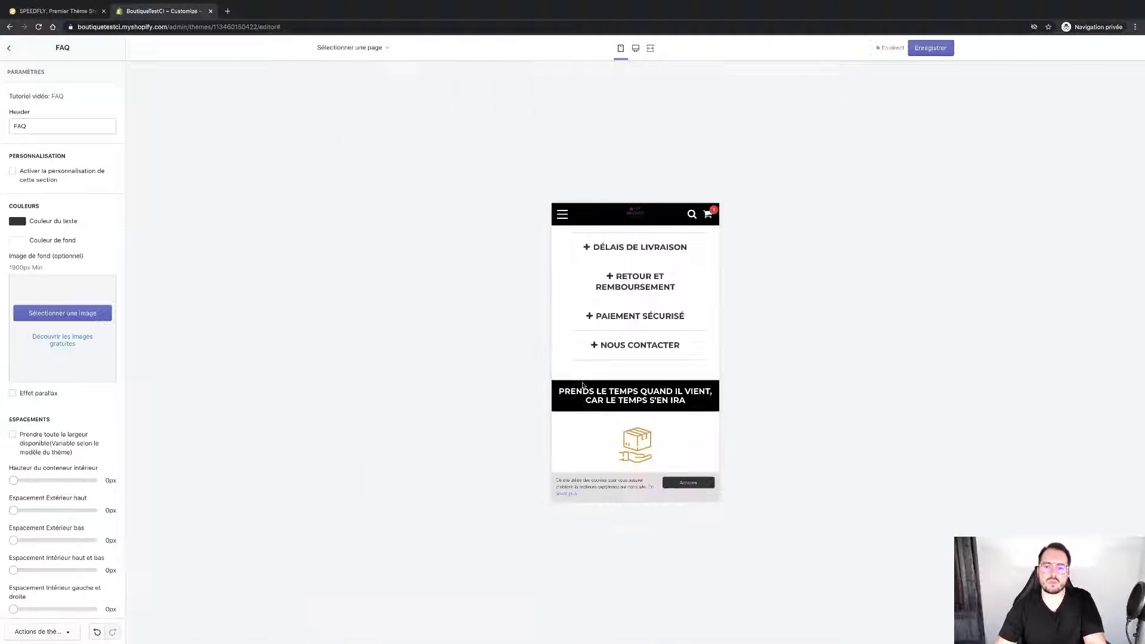
{"action": "left_click", "coordinate": [590, 250]}
{"action": "left_click", "coordinate": [588, 248]}
{"action": "scroll", "coordinate": [596, 274], "scroll_direction": "up", "scroll_amount": 3}
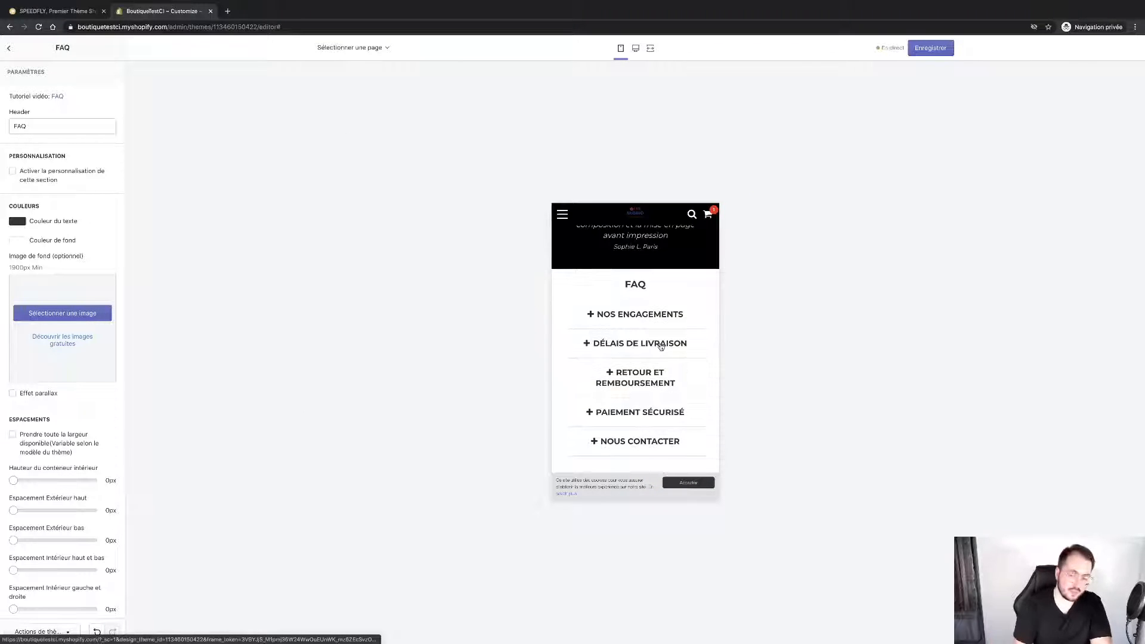
Step: Test unfolding the Nos engagements question in the mobile FAQ preview, and review the settings of the Contenu HTML section below the FAQ
{"action": "left_click", "coordinate": [591, 316]}
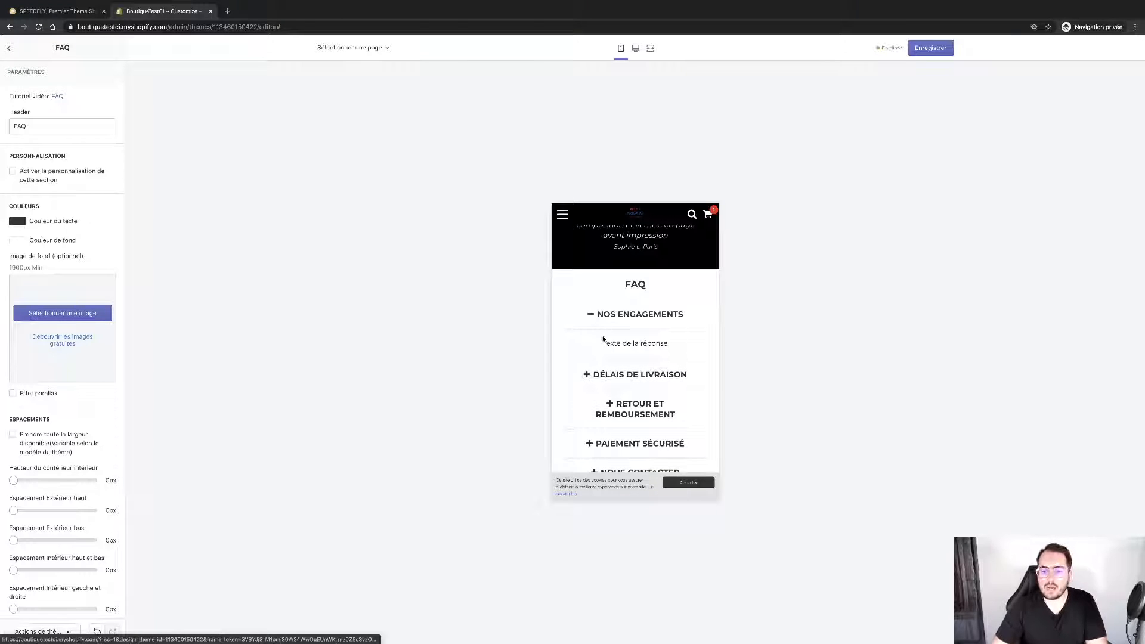
{"action": "left_click", "coordinate": [10, 48]}
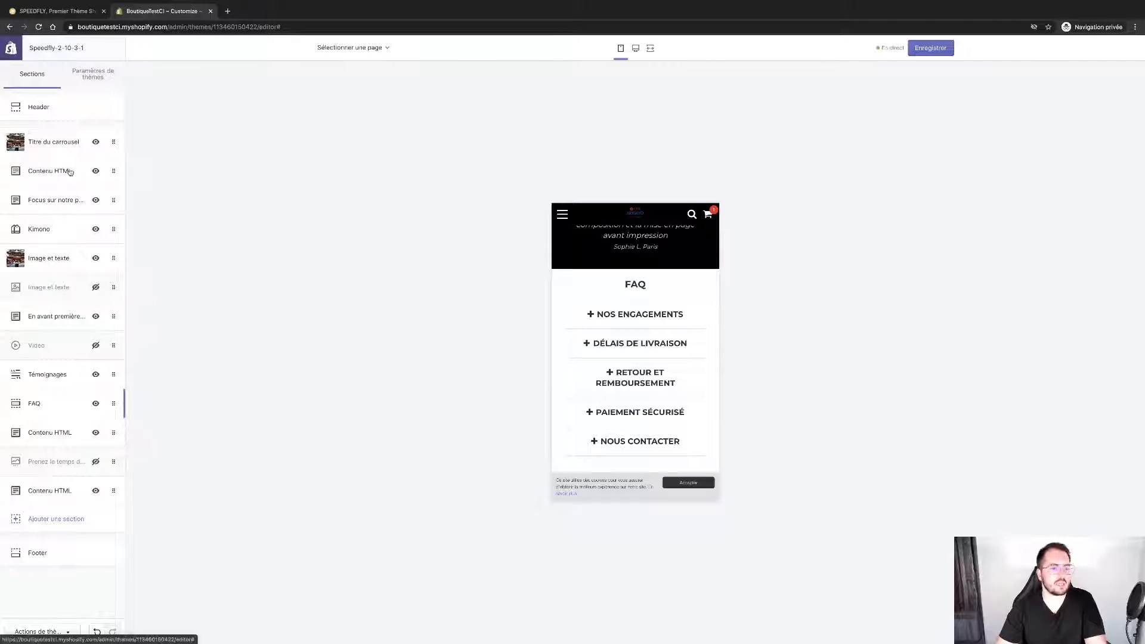
{"action": "left_click", "coordinate": [42, 432]}
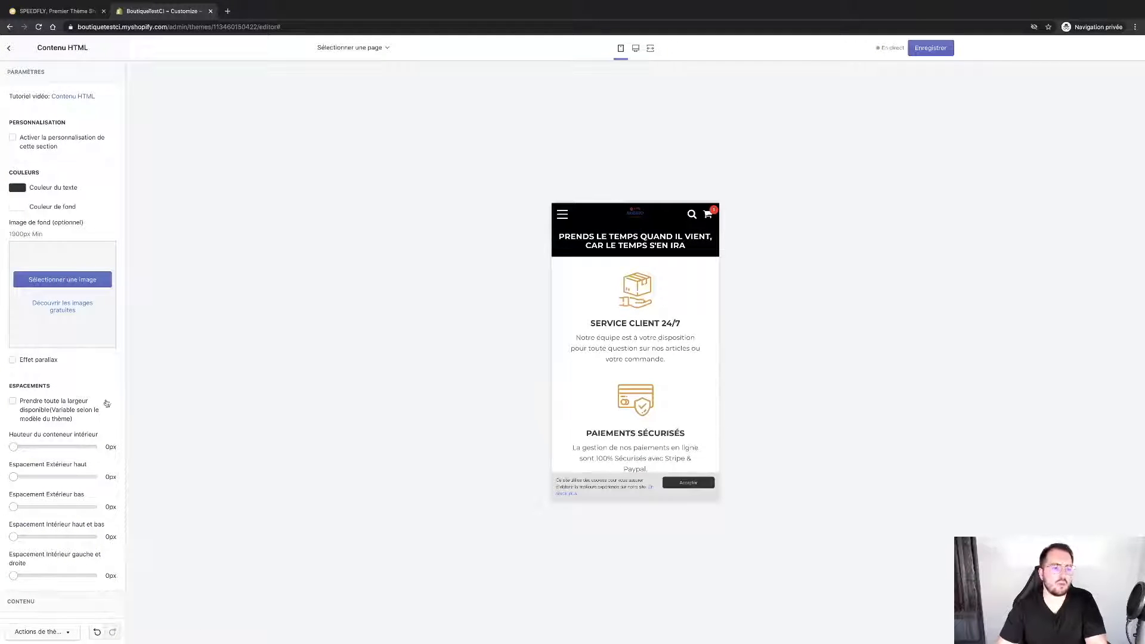
{"action": "scroll", "coordinate": [76, 423], "scroll_direction": "down", "scroll_amount": 2}
{"action": "scroll", "coordinate": [77, 211], "scroll_direction": "up", "scroll_amount": 3}
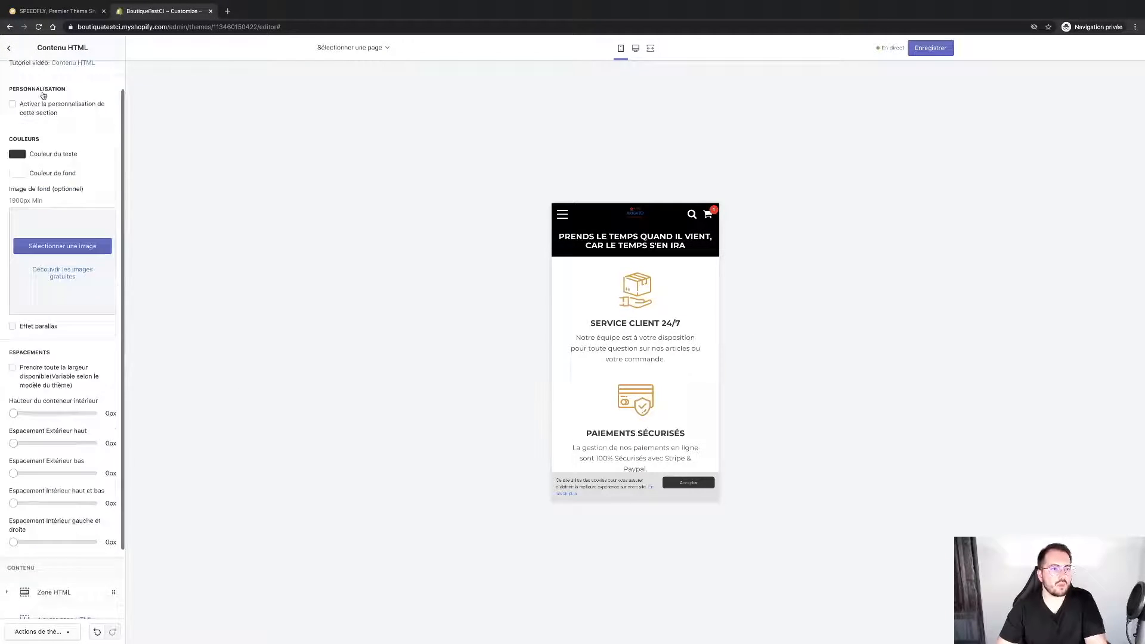
{"action": "left_click", "coordinate": [9, 48]}
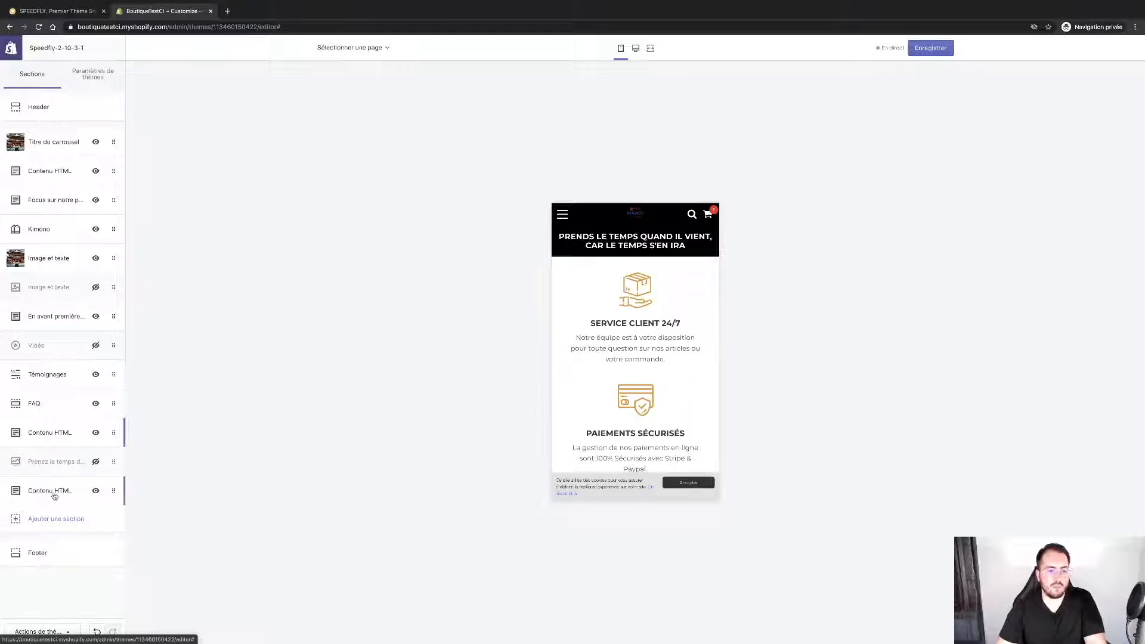
Step: Open the last Contenu HTML section and examine its first Zone HTML block, including the available zone icons
{"action": "left_click", "coordinate": [52, 494]}
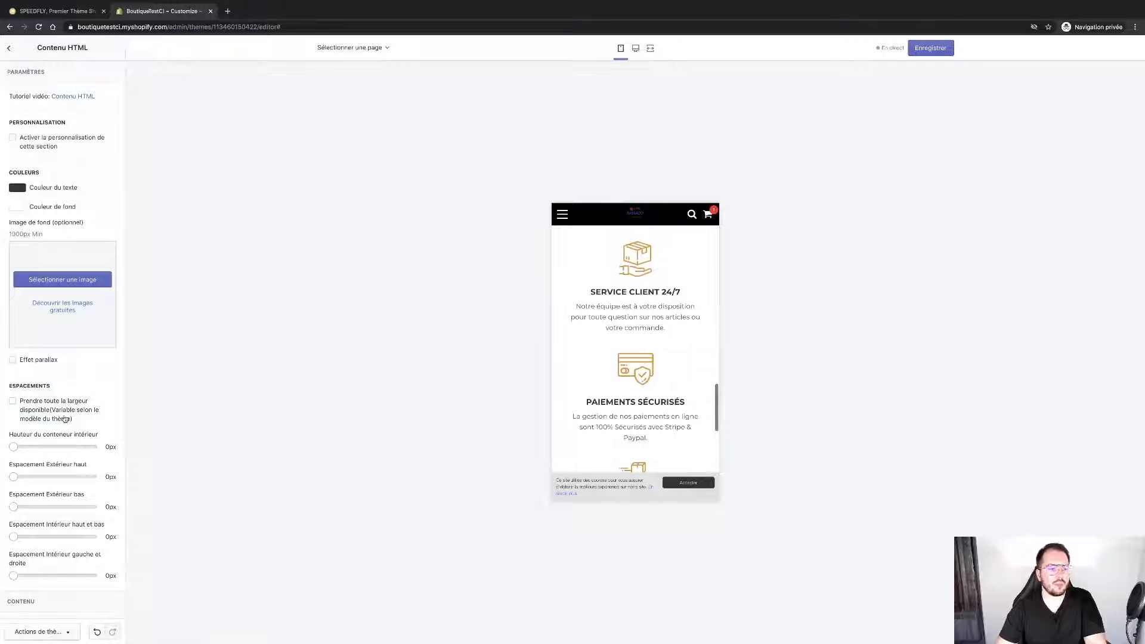
{"action": "scroll", "coordinate": [64, 420], "scroll_direction": "down", "scroll_amount": 3}
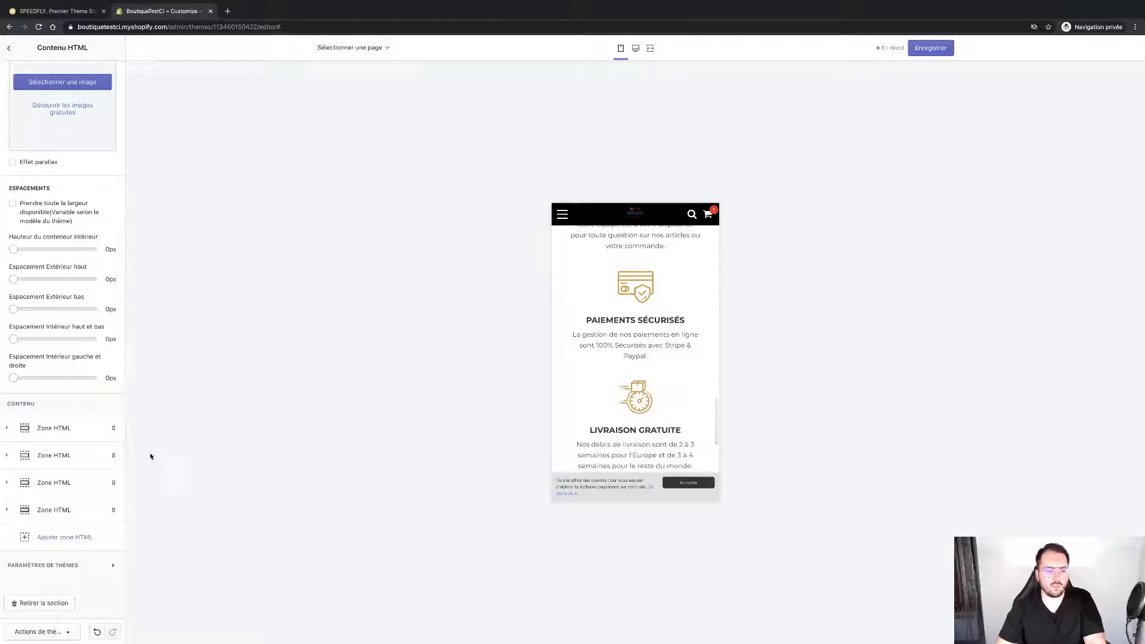
{"action": "left_click", "coordinate": [87, 429]}
{"action": "scroll", "coordinate": [83, 453], "scroll_direction": "down", "scroll_amount": 2}
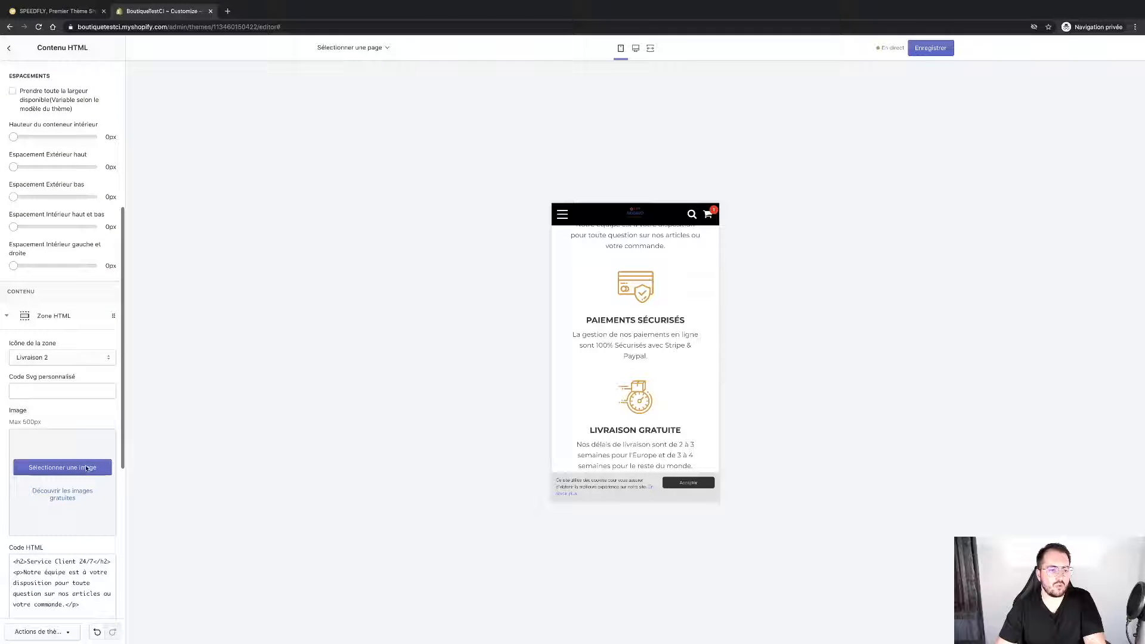
{"action": "left_click", "coordinate": [68, 357]}
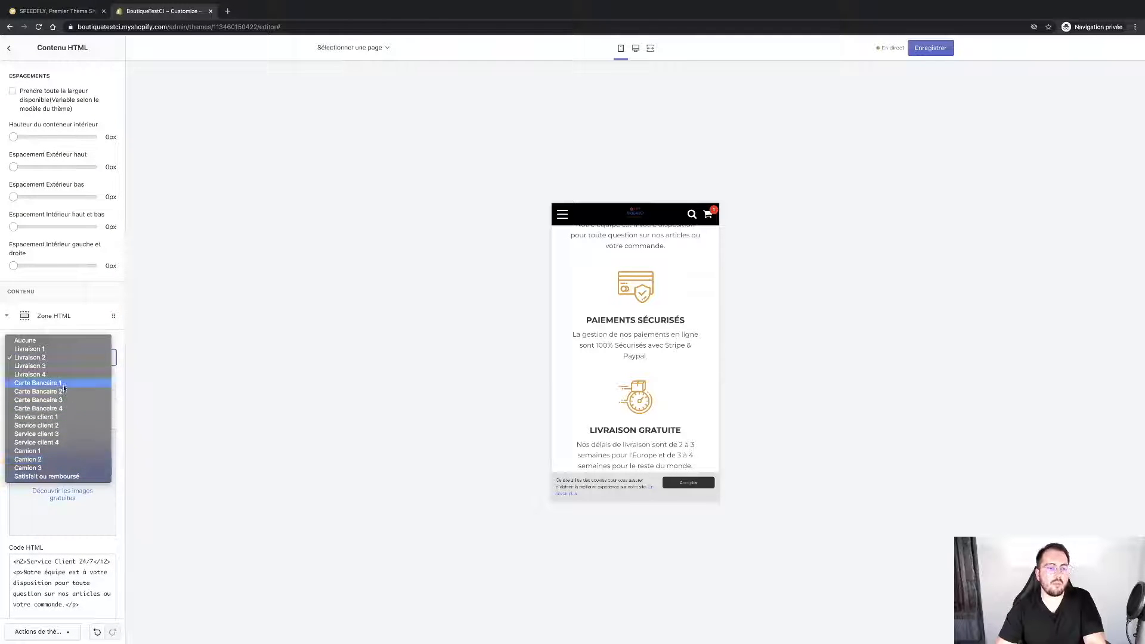
{"action": "left_click", "coordinate": [186, 463]}
{"action": "scroll", "coordinate": [668, 359], "scroll_direction": "down", "scroll_amount": 1}
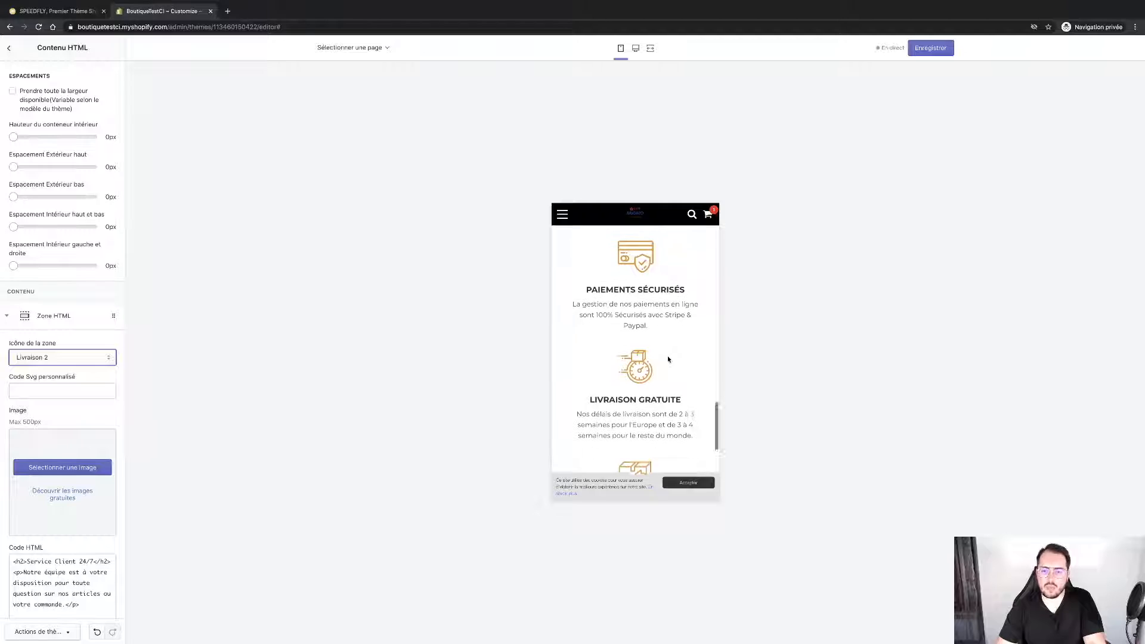
Step: Check the Contenu HTML section in the desktop preview, fold its first Zone HTML block and return to the section list
{"action": "left_click", "coordinate": [635, 48]}
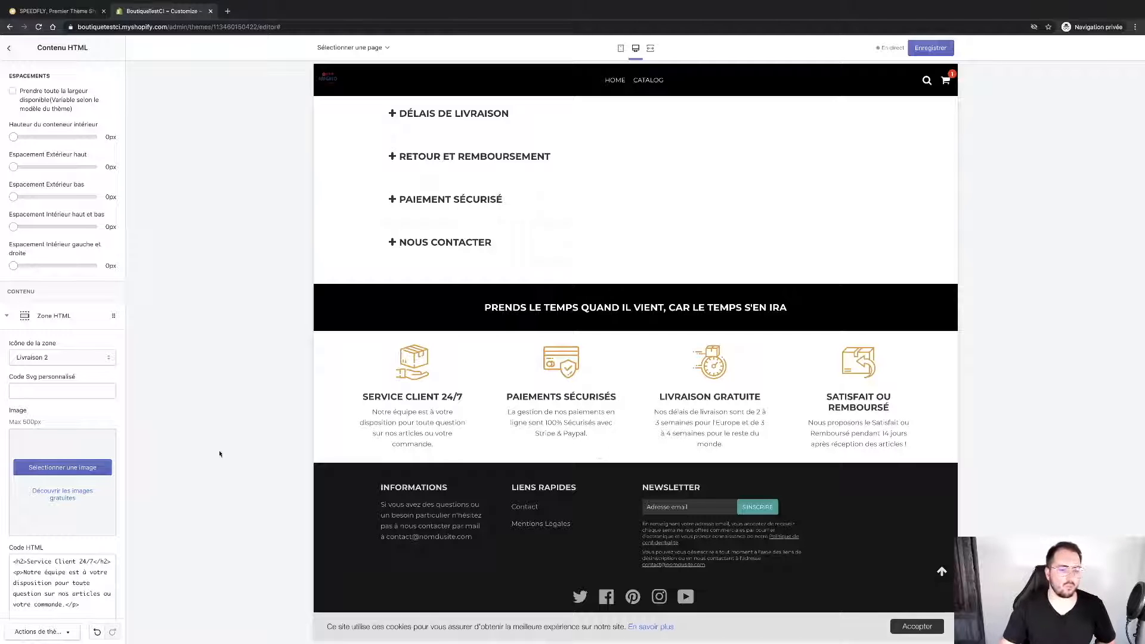
{"action": "left_click", "coordinate": [56, 305]}
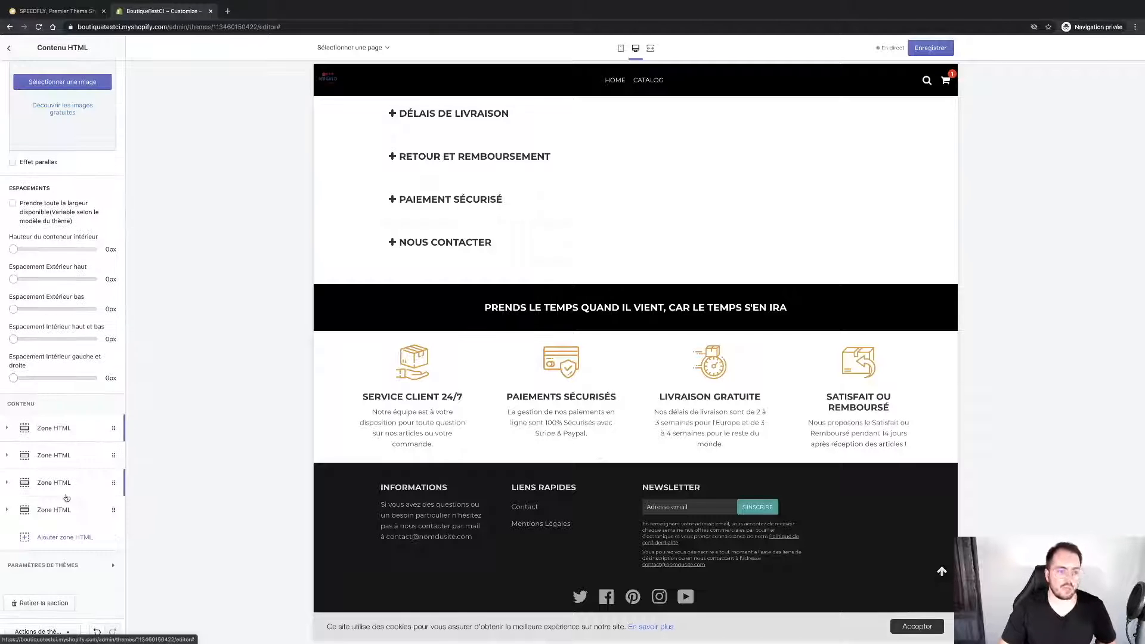
{"action": "left_click", "coordinate": [9, 48]}
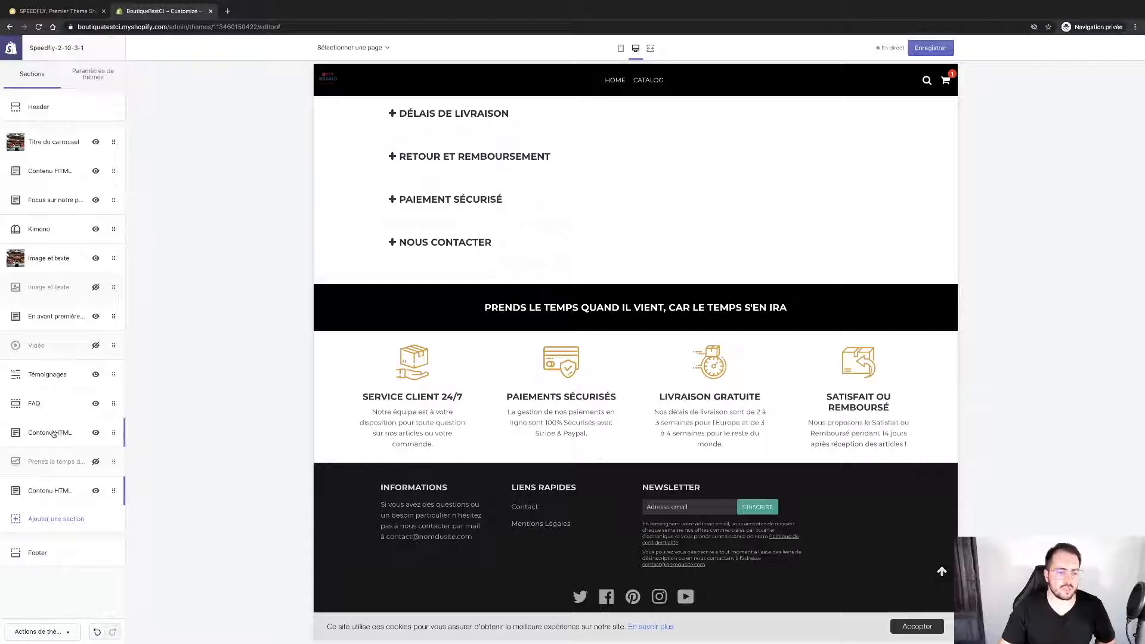
Step: Add an Instagram section to the homepage with its default settings and return to the section list
{"action": "left_click", "coordinate": [49, 517]}
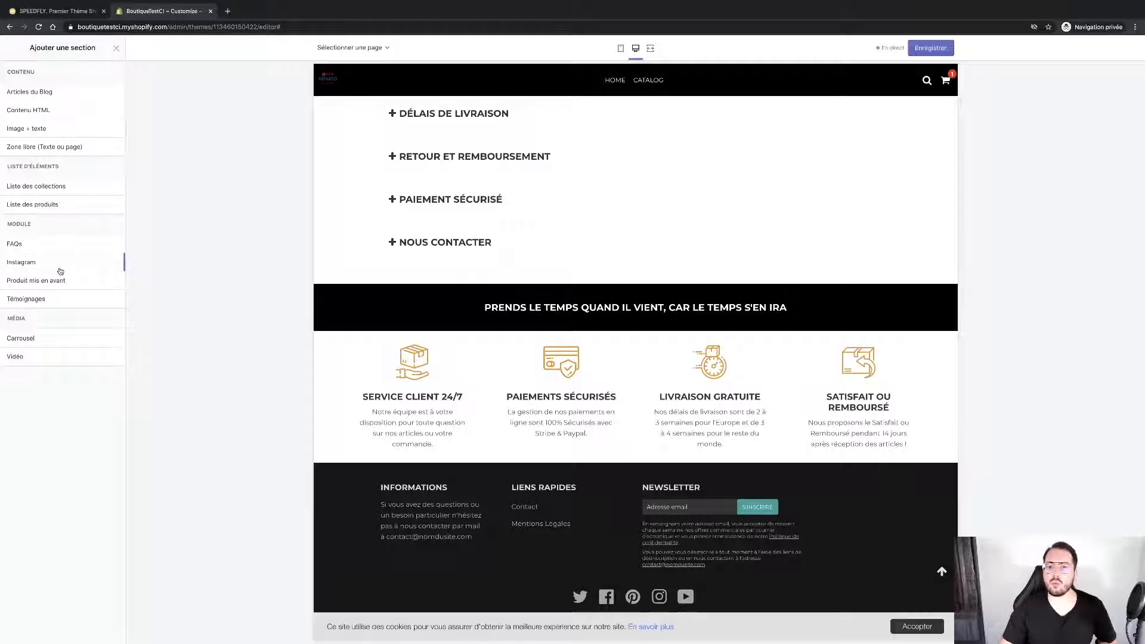
{"action": "mouse_move", "coordinate": [59, 271]}
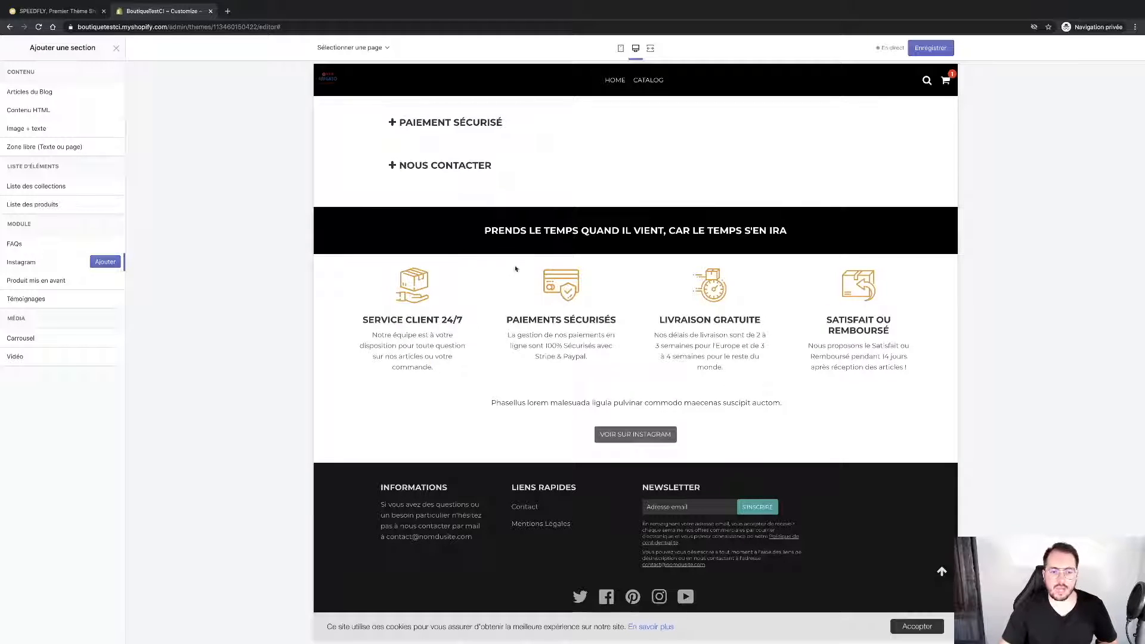
{"action": "left_click", "coordinate": [111, 263]}
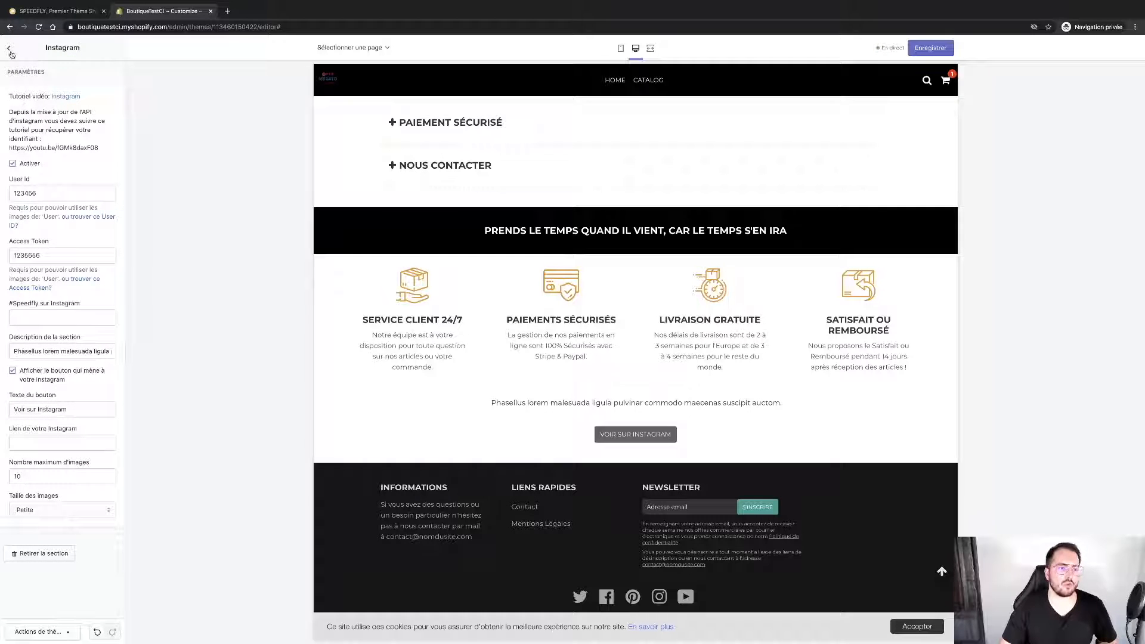
{"action": "left_click", "coordinate": [9, 50]}
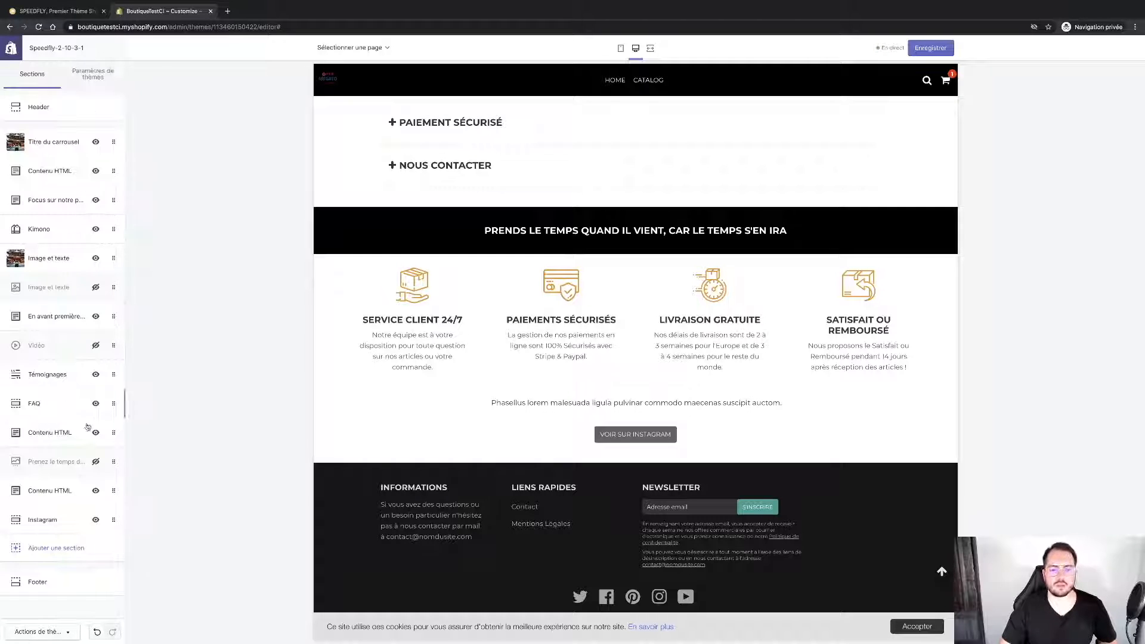
Step: Browse the section types that can be added, preview the Vidéo section and leave without adding it
{"action": "scroll", "coordinate": [367, 433], "scroll_direction": "up", "scroll_amount": 3}
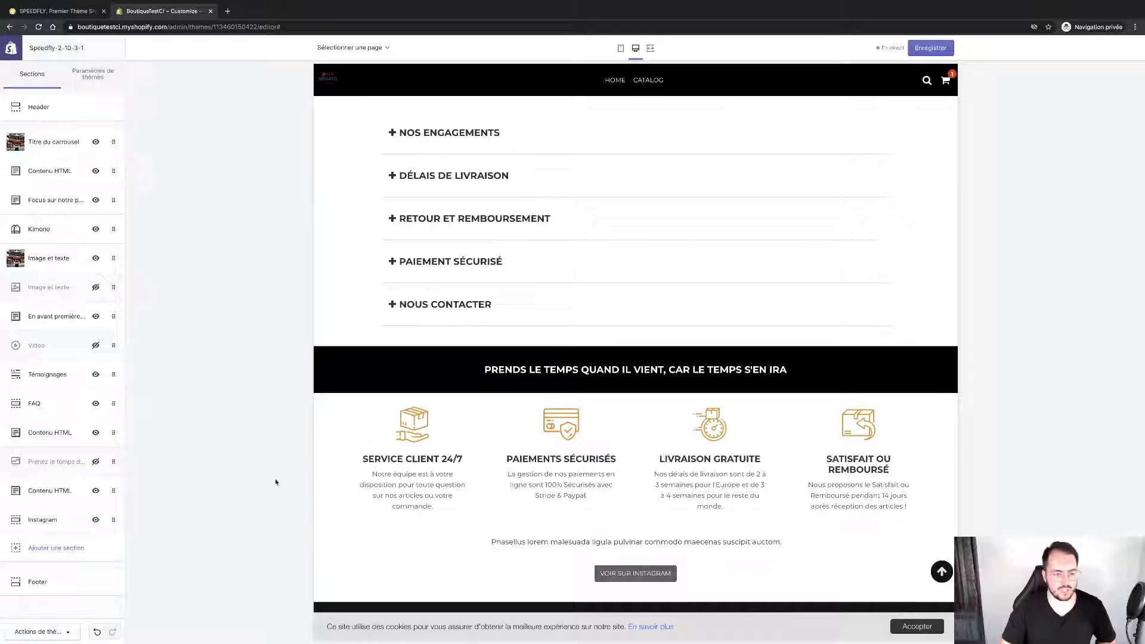
{"action": "left_click", "coordinate": [43, 546]}
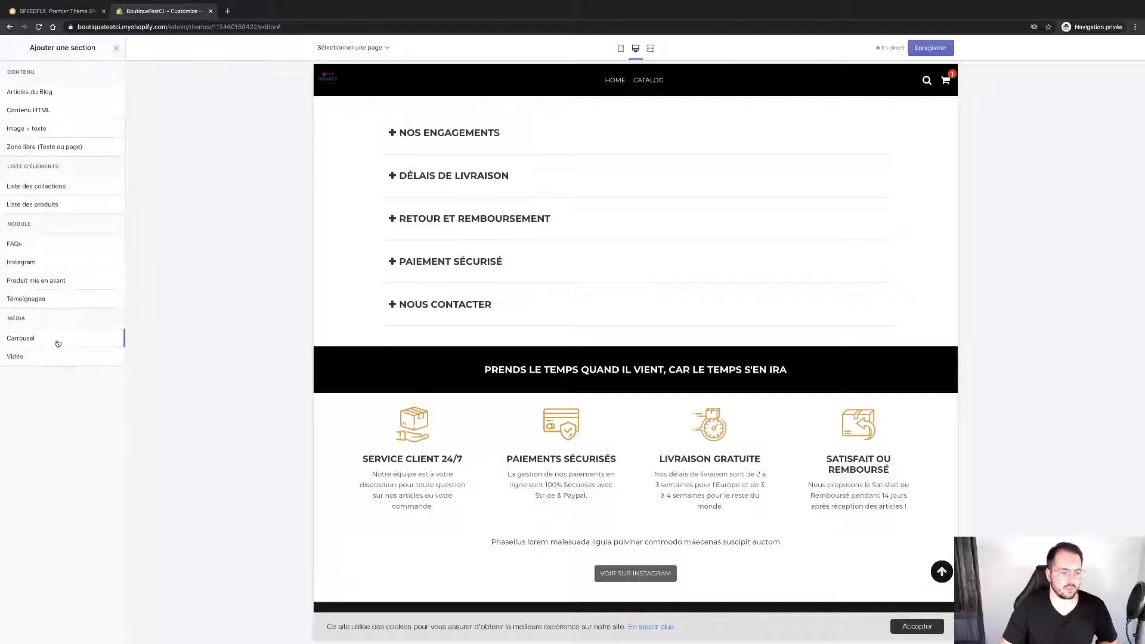
{"action": "mouse_move", "coordinate": [57, 358]}
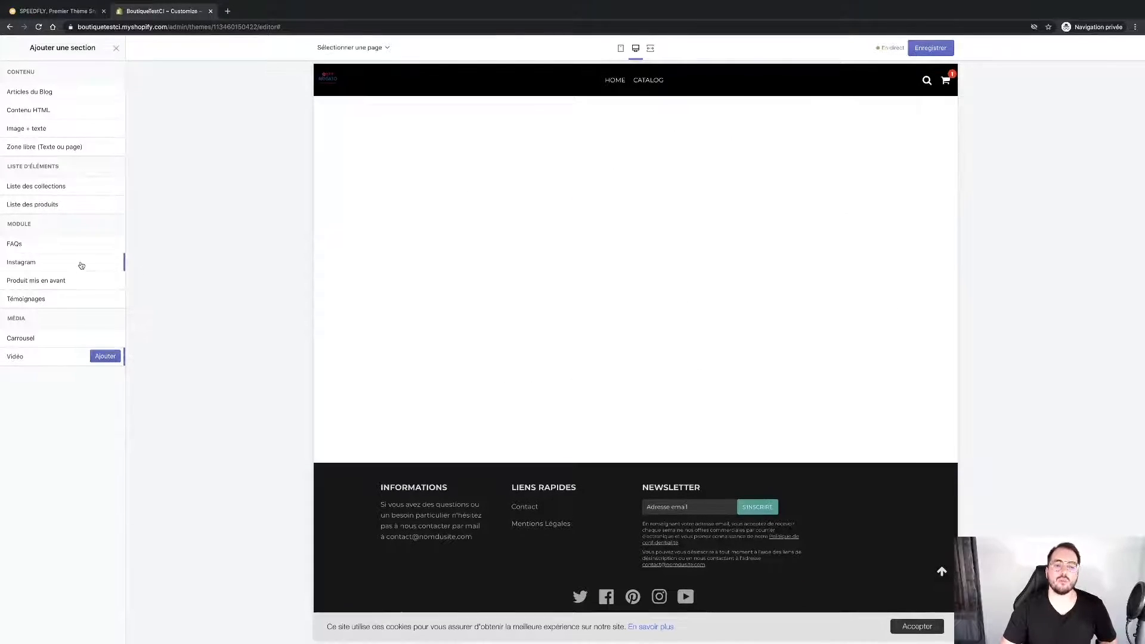
{"action": "left_click", "coordinate": [115, 48]}
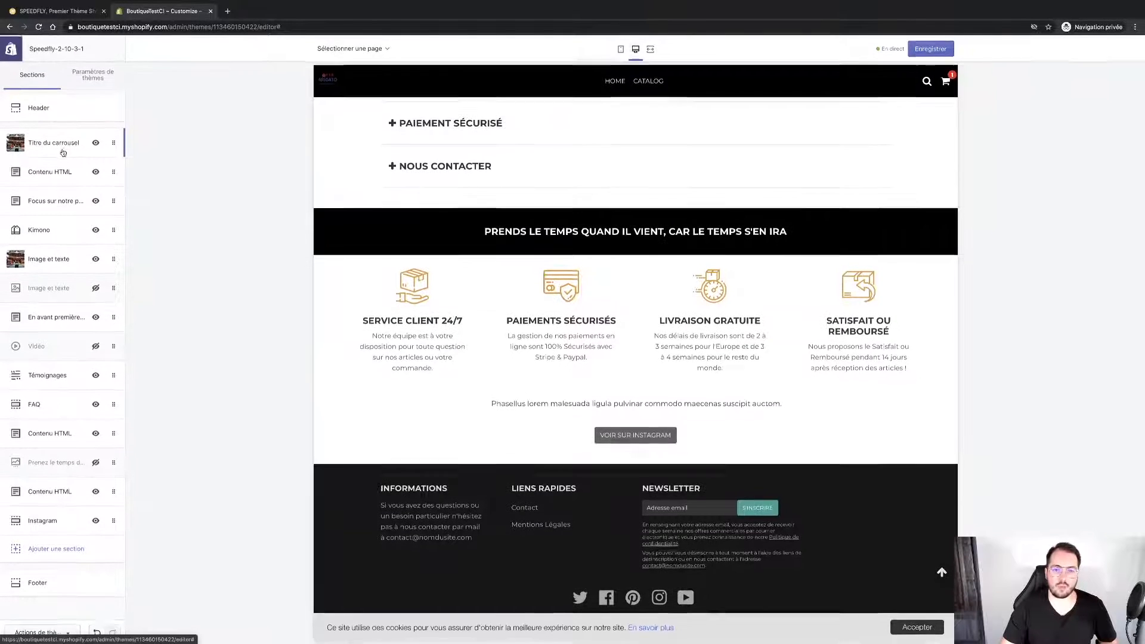
Step: Open the general theme settings and review the links offered under Liens pratiques
{"action": "left_click", "coordinate": [108, 76]}
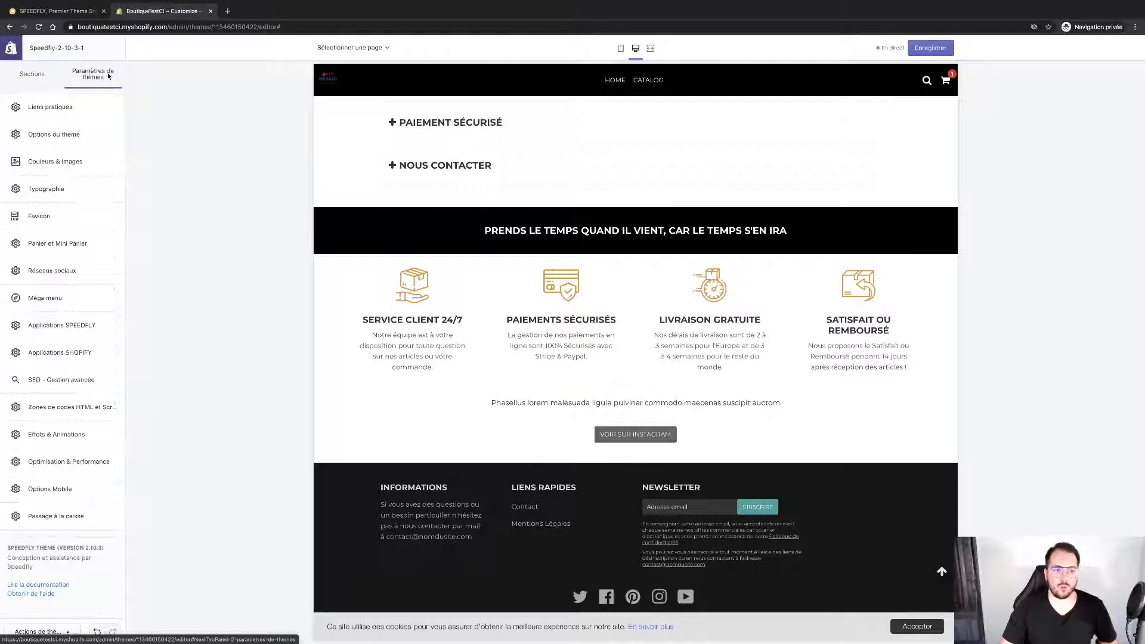
{"action": "left_click", "coordinate": [81, 109]}
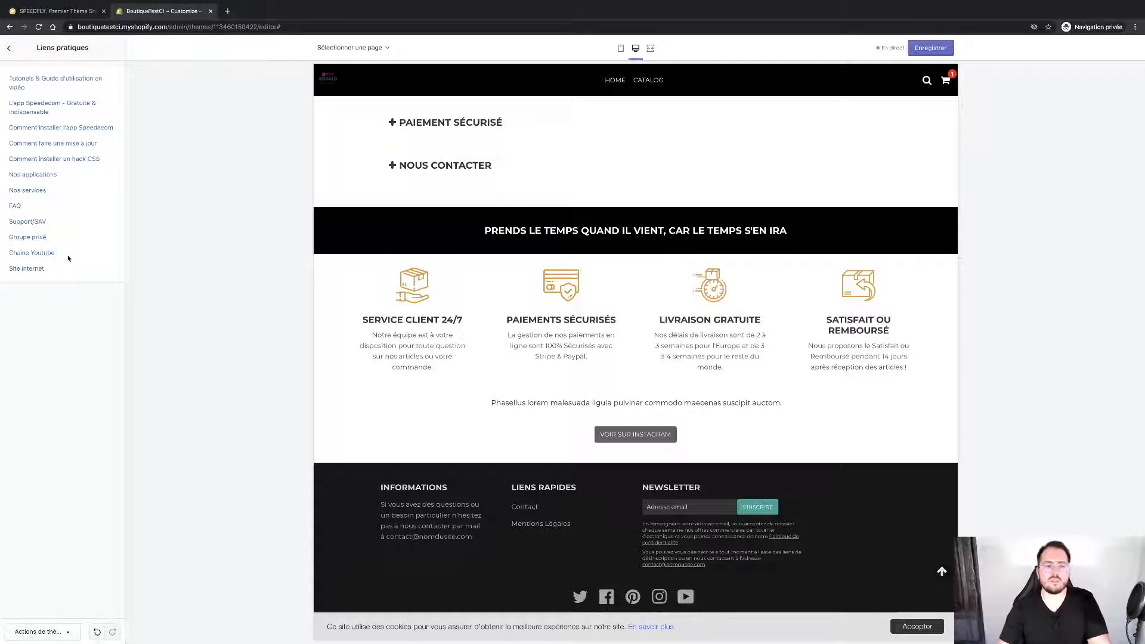
{"action": "left_click", "coordinate": [9, 47]}
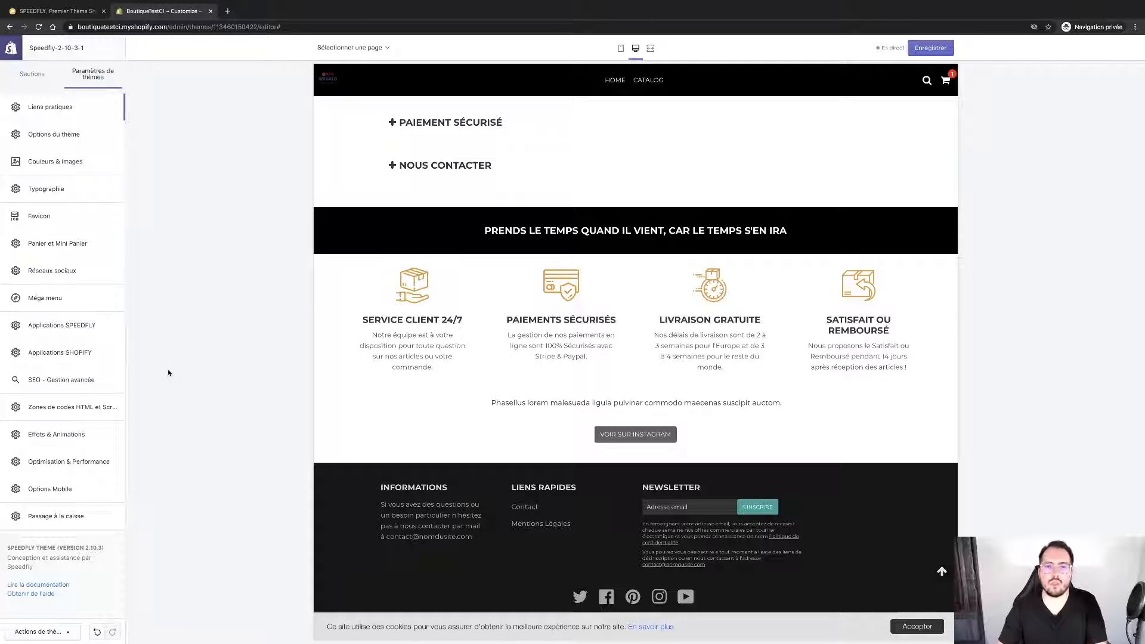
Step: Open Options du thème and review its settings and the available theme models
{"action": "left_click", "coordinate": [92, 134]}
{"action": "scroll", "coordinate": [94, 386], "scroll_direction": "down", "scroll_amount": 5}
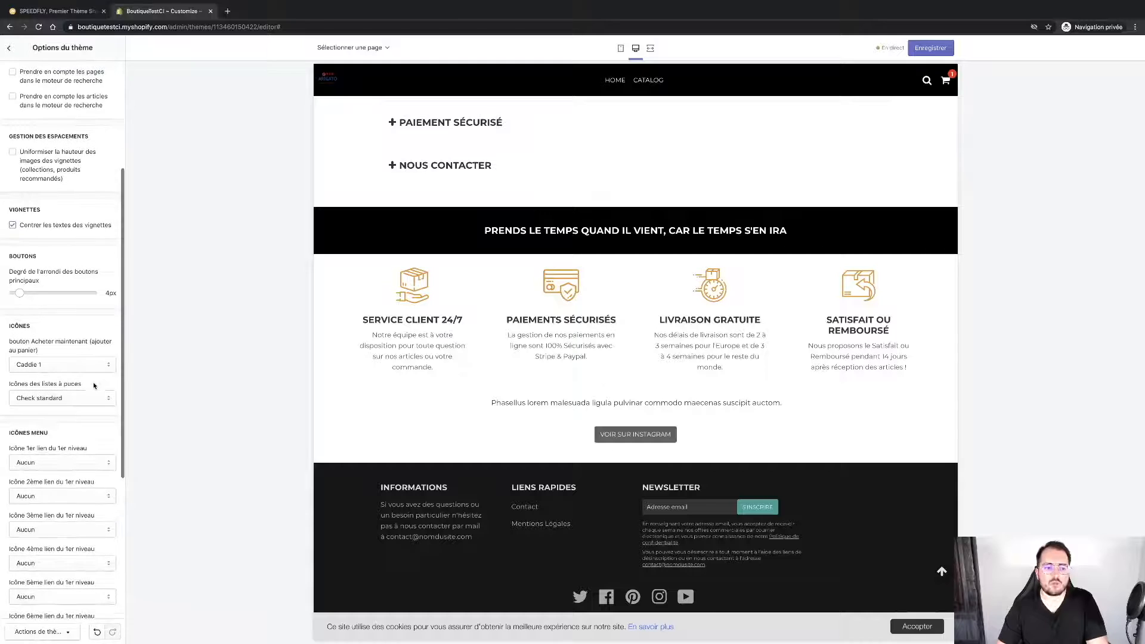
{"action": "scroll", "coordinate": [93, 386], "scroll_direction": "up", "scroll_amount": 4}
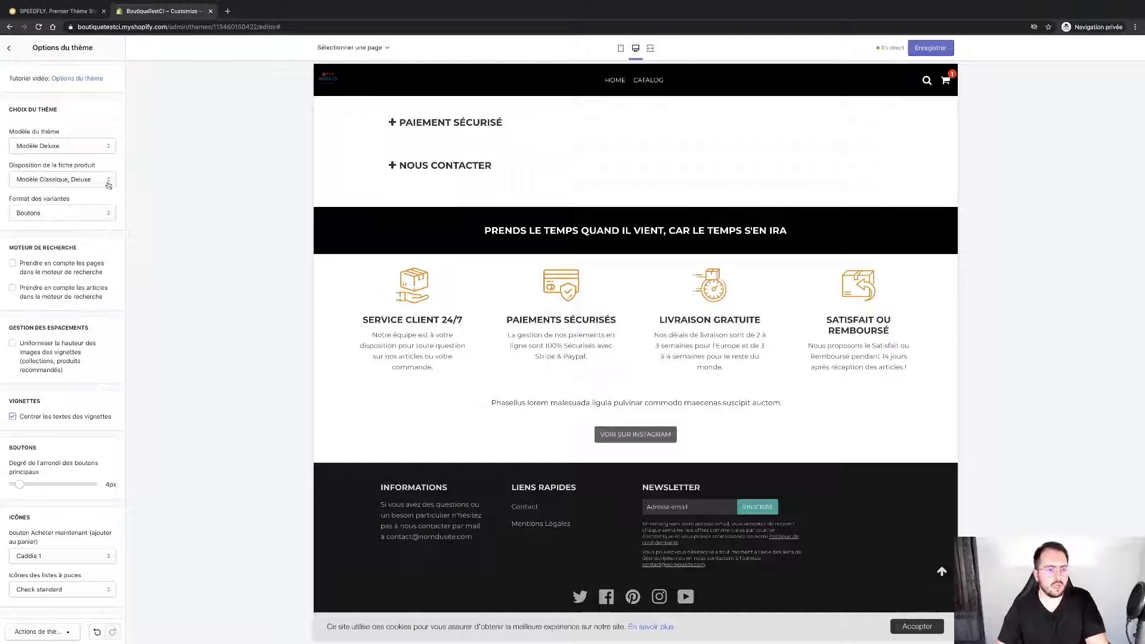
{"action": "left_click", "coordinate": [91, 143]}
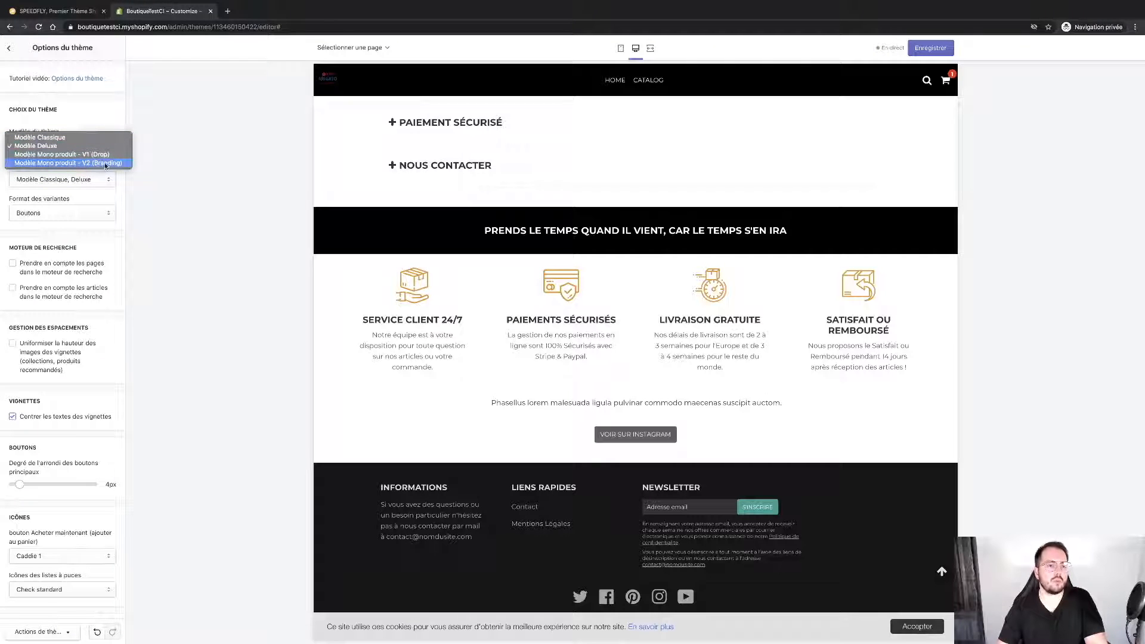
{"action": "left_click", "coordinate": [130, 110]}
{"action": "left_click", "coordinate": [38, 149]}
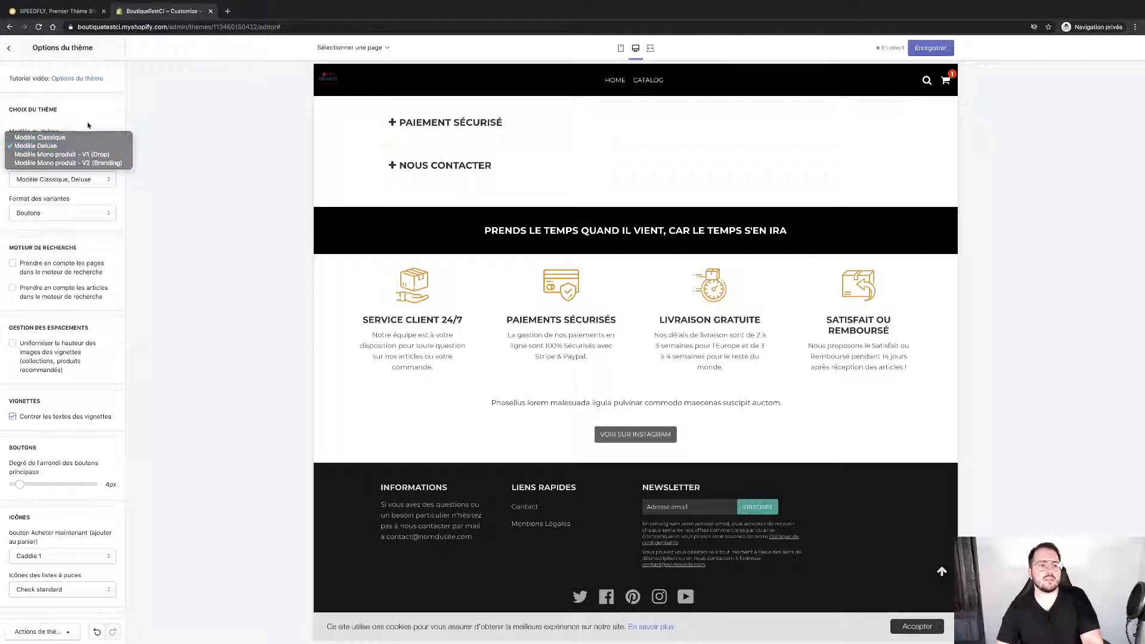
{"action": "left_click", "coordinate": [93, 121]}
Step: Try the Modèle Mono produit - V2 (Branding) theme model, view the homepage from the top, and restore Modèle Deluxe
{"action": "left_click", "coordinate": [89, 143]}
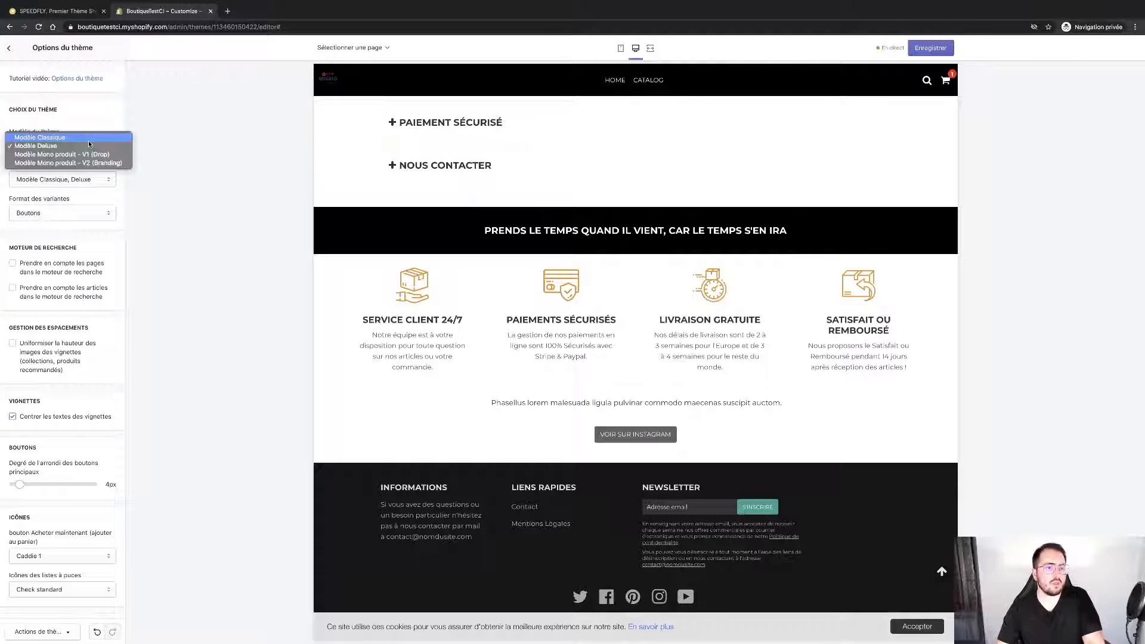
{"action": "left_click", "coordinate": [60, 163]}
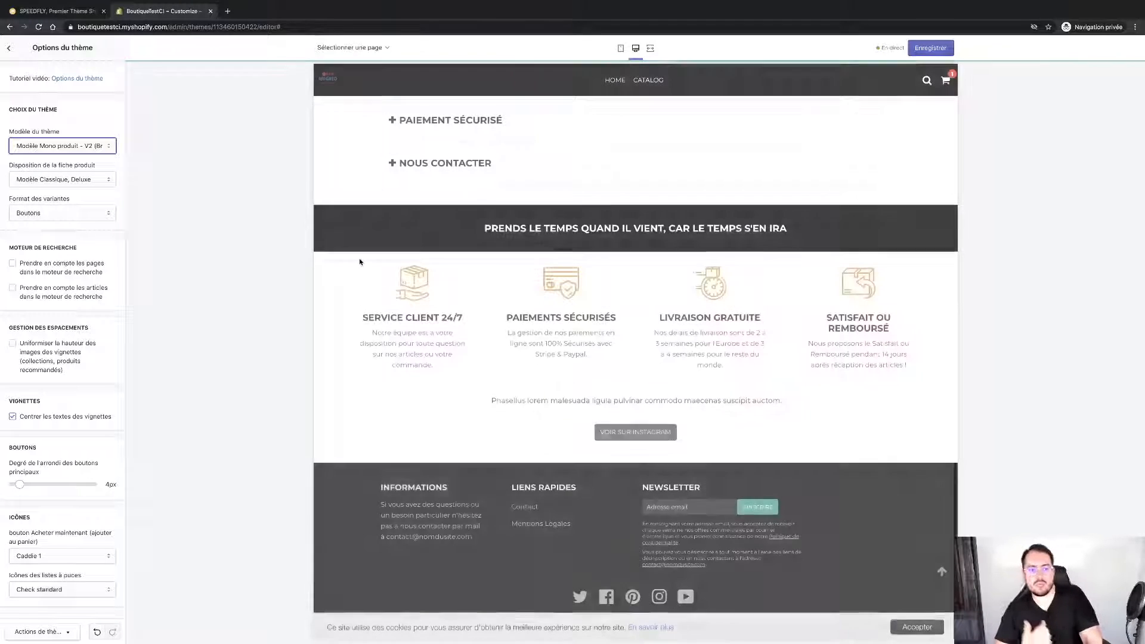
{"action": "scroll", "coordinate": [360, 261], "scroll_direction": "up", "scroll_amount": 20}
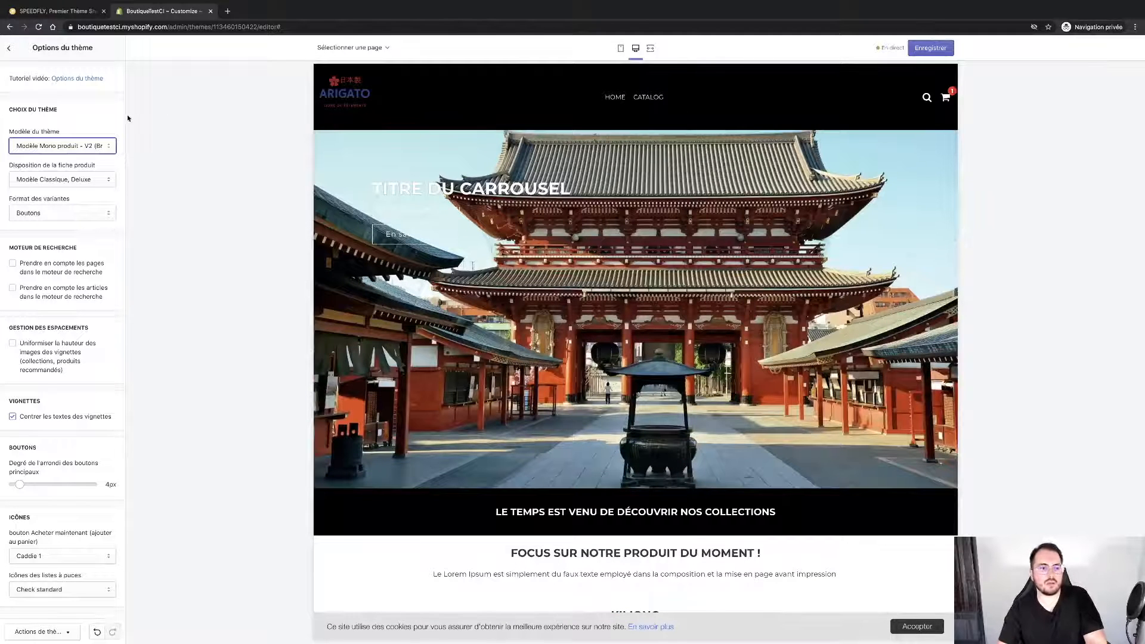
{"action": "left_click", "coordinate": [95, 146]}
{"action": "left_click", "coordinate": [93, 131]}
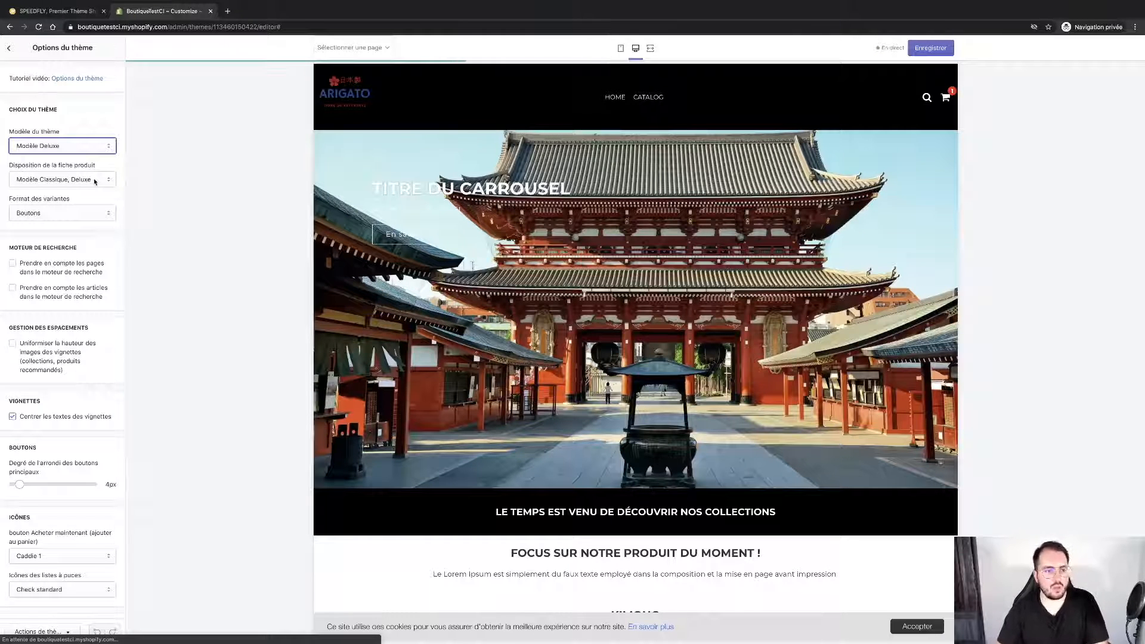
Step: Set the icon of the Acheter maintenant (add to cart) button to CB in the theme options
{"action": "scroll", "coordinate": [82, 289], "scroll_direction": "down", "scroll_amount": 1}
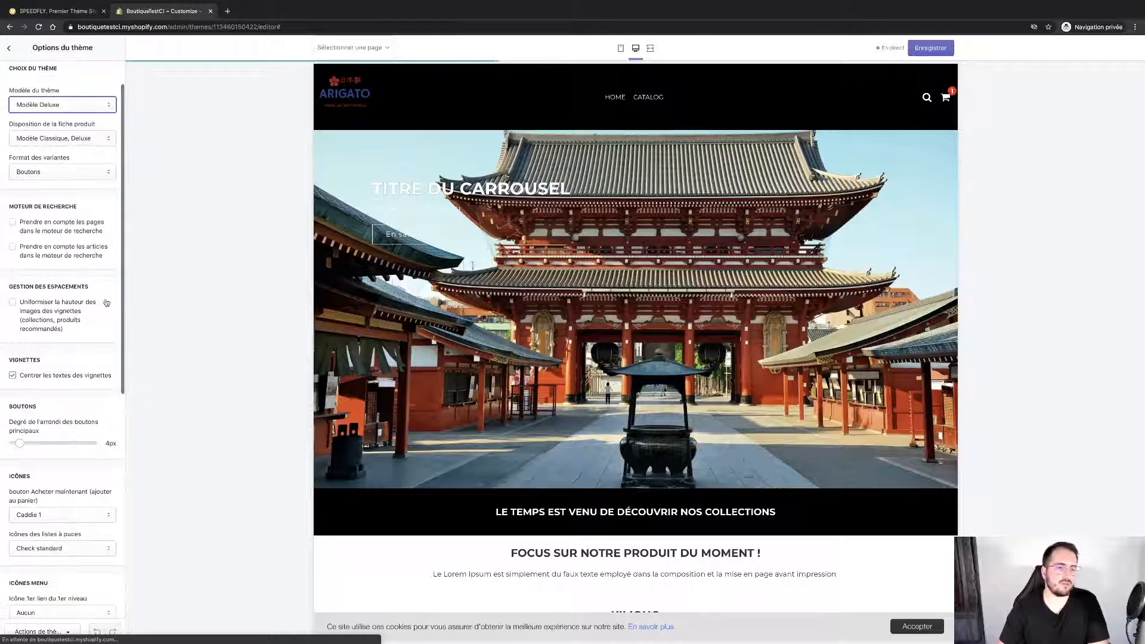
{"action": "scroll", "coordinate": [104, 299], "scroll_direction": "down", "scroll_amount": 5}
{"action": "scroll", "coordinate": [106, 302], "scroll_direction": "down", "scroll_amount": 2}
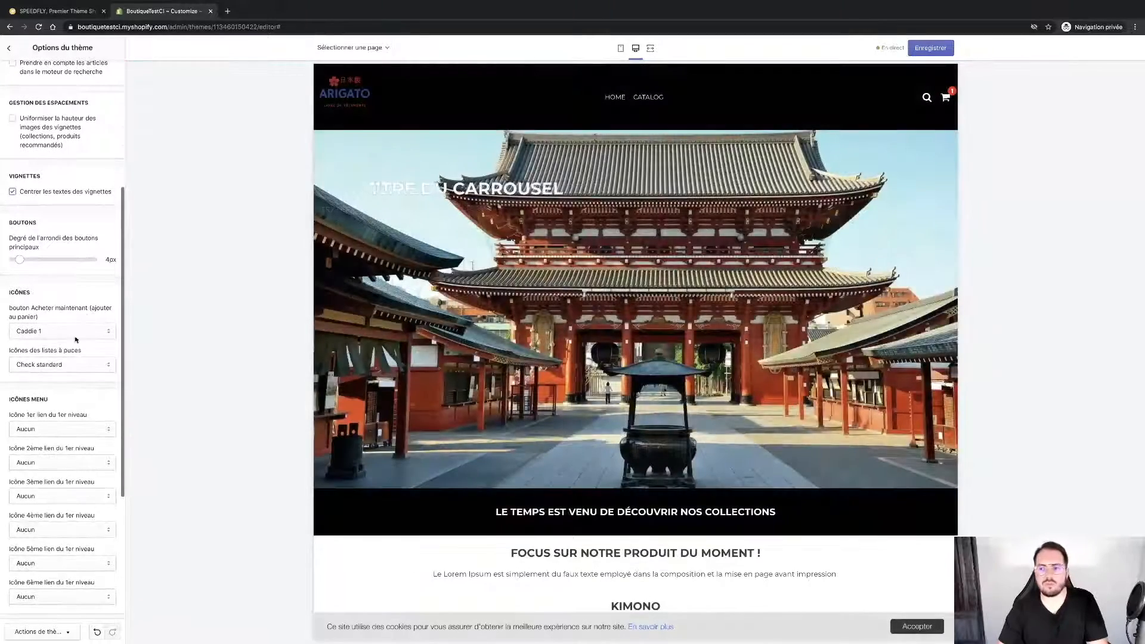
{"action": "left_click", "coordinate": [77, 333]}
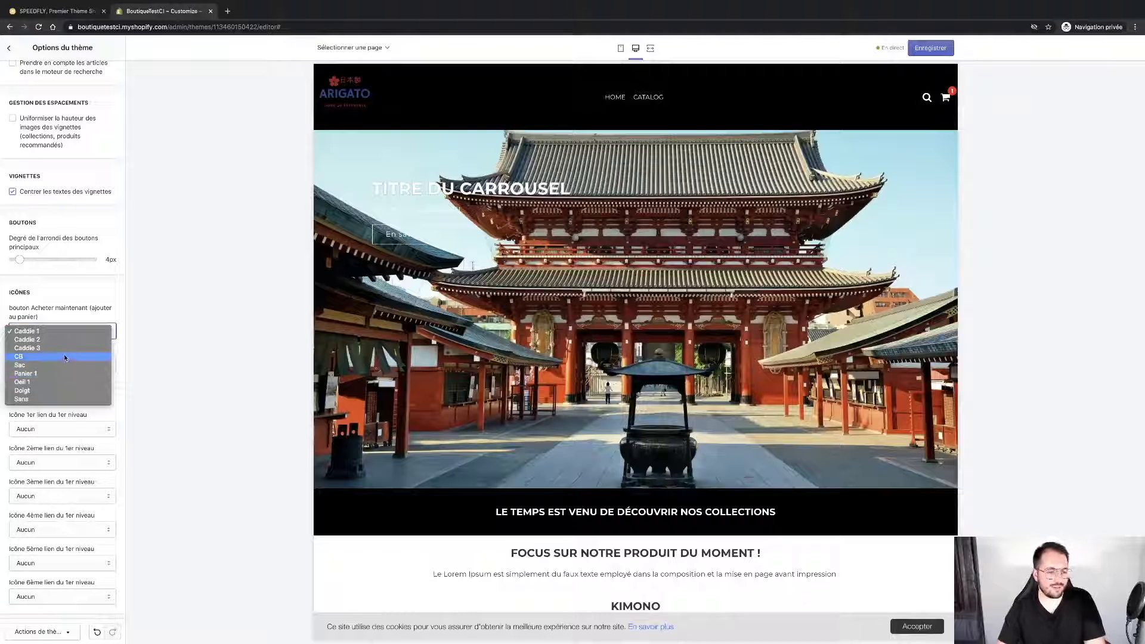
{"action": "left_click", "coordinate": [65, 356]}
Step: Set the icon of the first top-level menu link to Accueil and check the icons offered for the second link
{"action": "scroll", "coordinate": [67, 374], "scroll_direction": "down", "scroll_amount": 3}
{"action": "scroll", "coordinate": [67, 373], "scroll_direction": "down", "scroll_amount": 1}
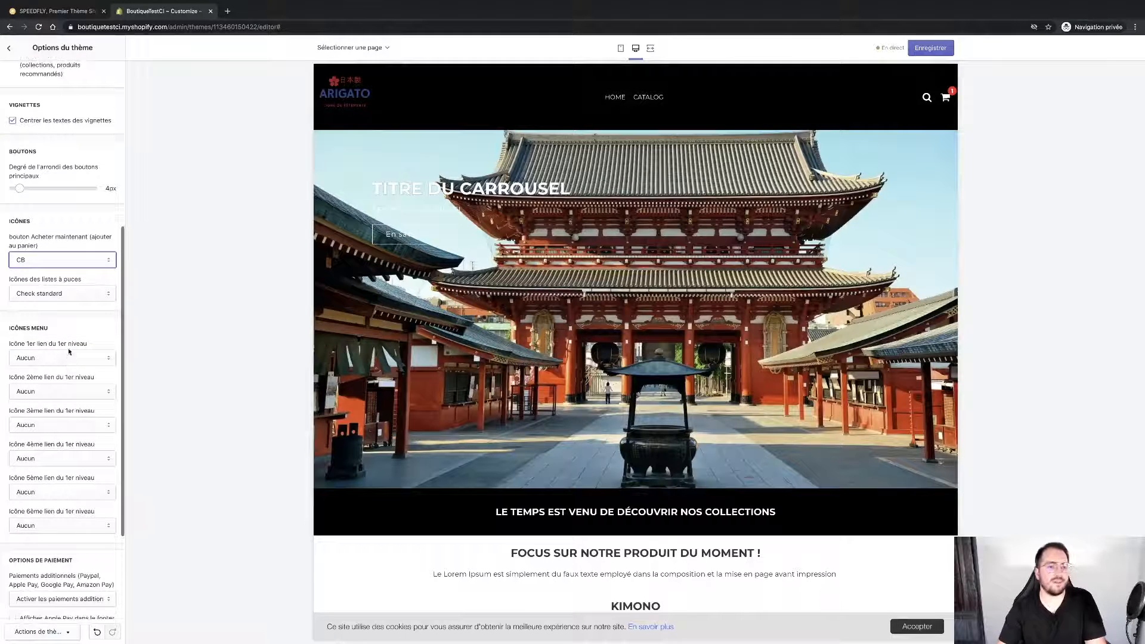
{"action": "left_click", "coordinate": [53, 358]}
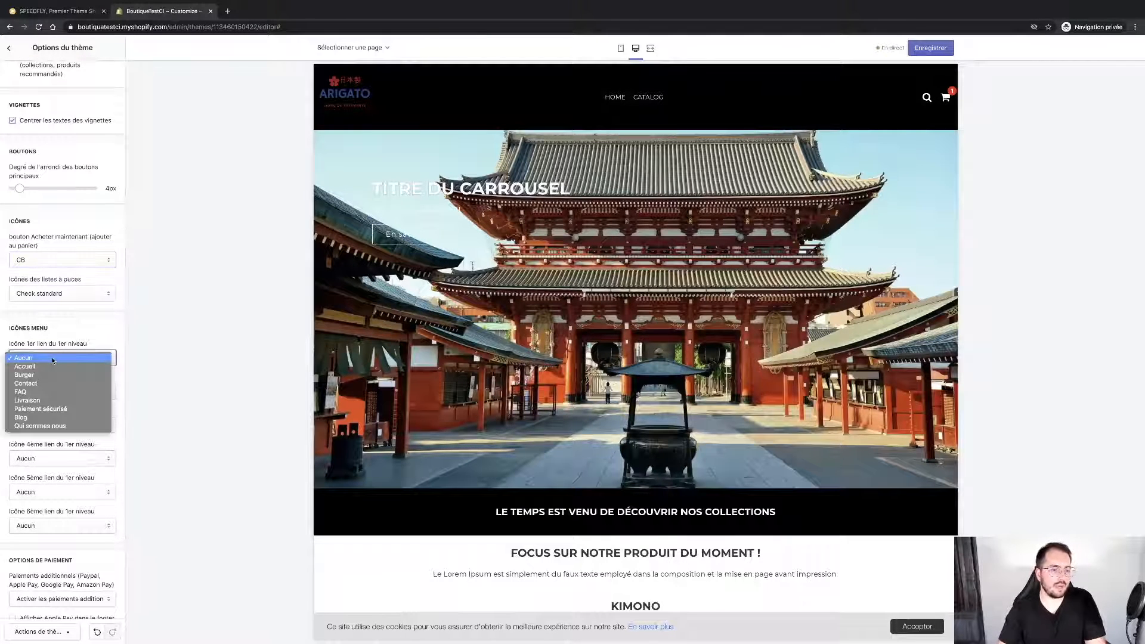
{"action": "left_click", "coordinate": [51, 366]}
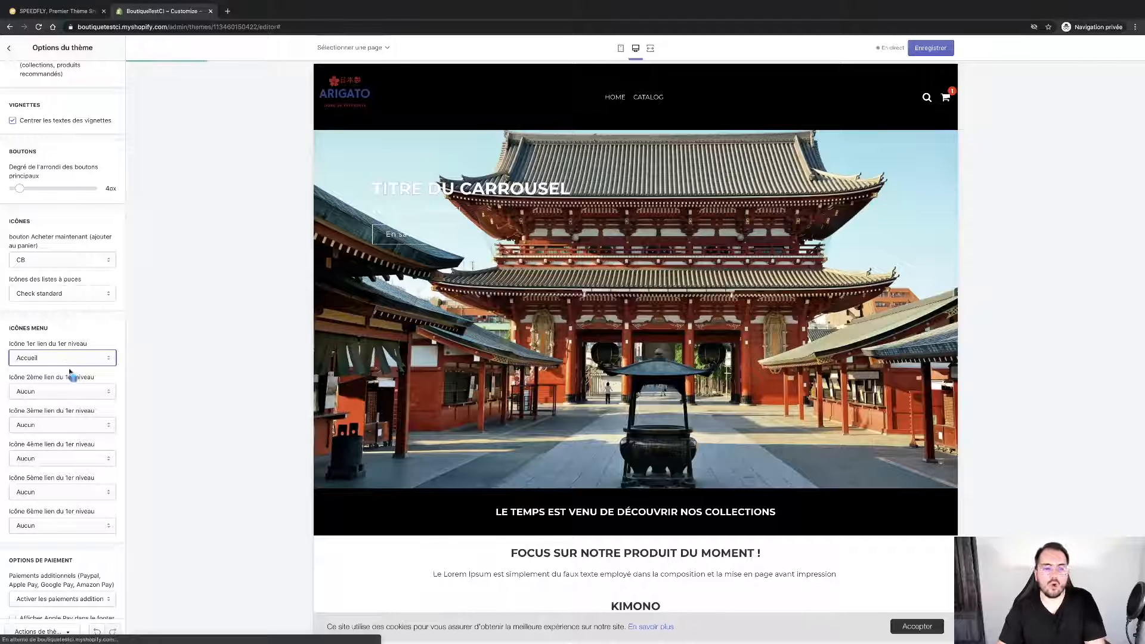
{"action": "left_click", "coordinate": [66, 391]}
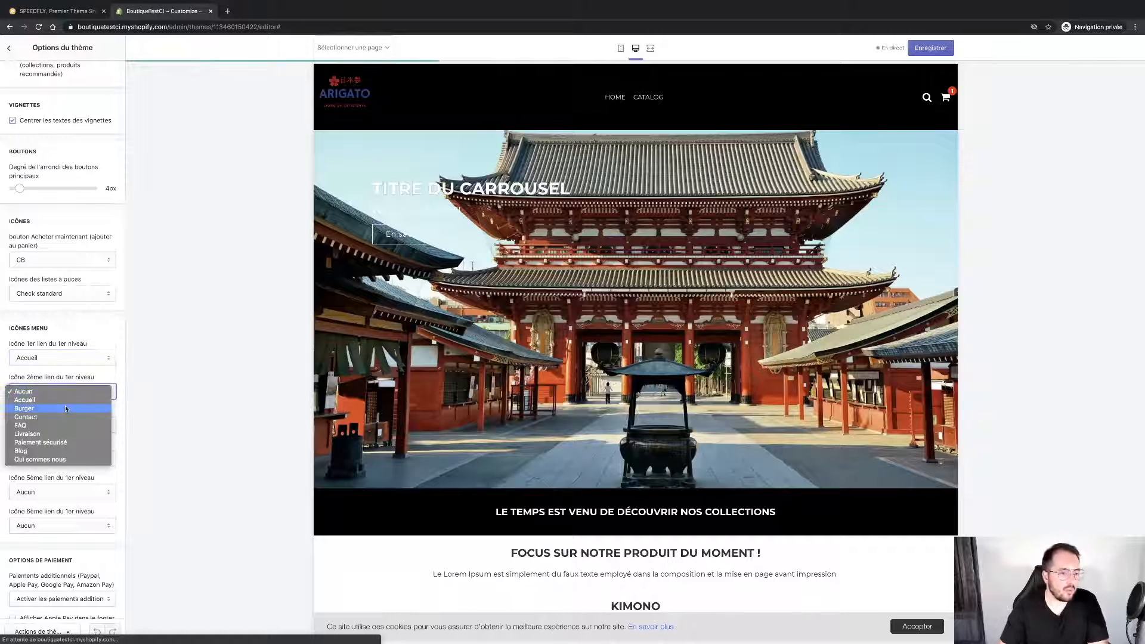
{"action": "left_click", "coordinate": [141, 372]}
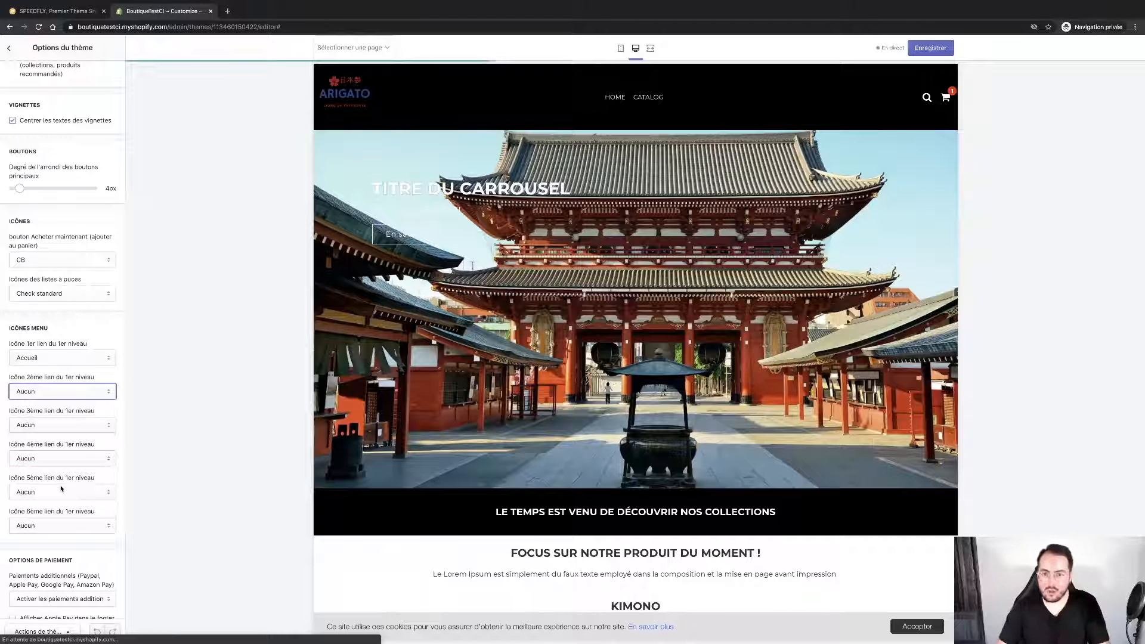
Step: Enable the display of Apple Pay in the footer, view the homepage footer, and leave the theme options
{"action": "scroll", "coordinate": [61, 488], "scroll_direction": "down", "scroll_amount": 5}
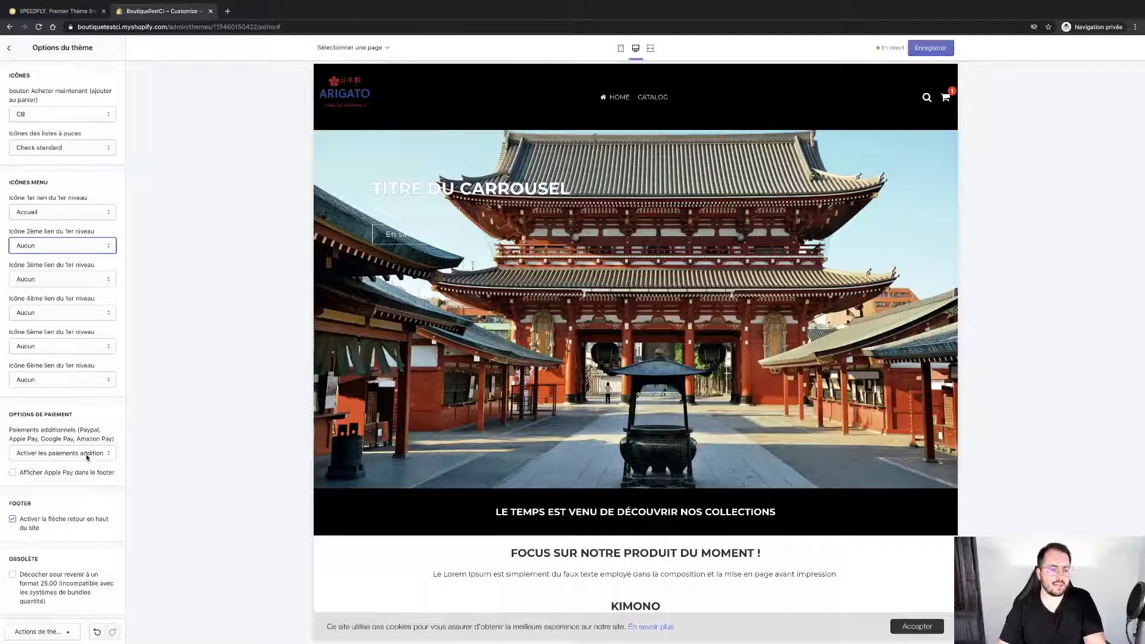
{"action": "left_click", "coordinate": [85, 474]}
{"action": "scroll", "coordinate": [359, 519], "scroll_direction": "down", "scroll_amount": 5}
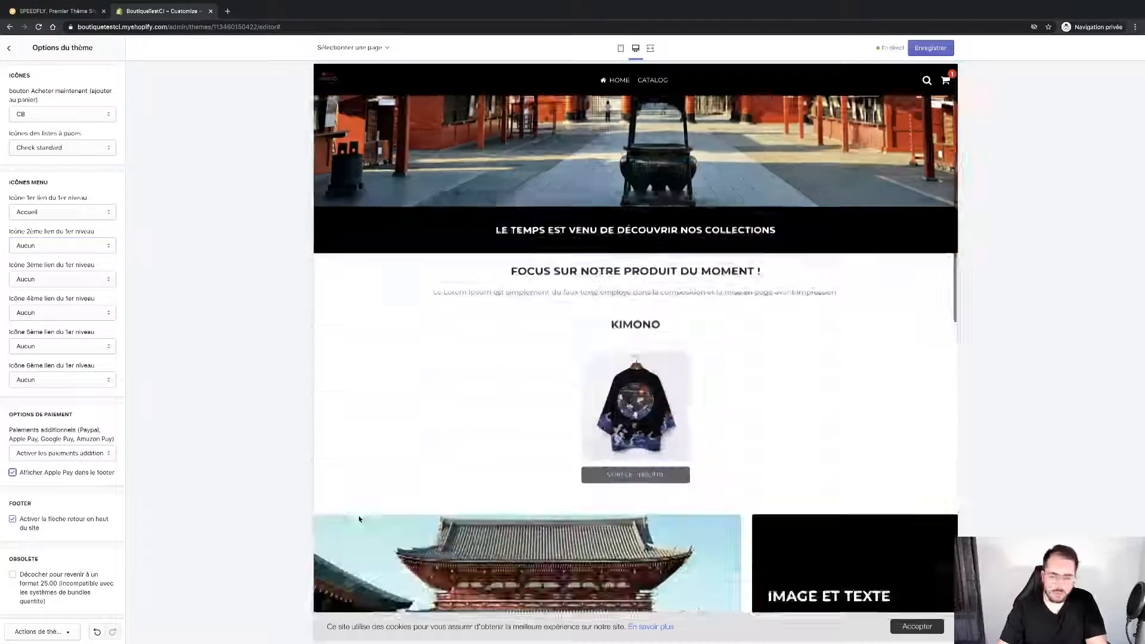
{"action": "scroll", "coordinate": [359, 519], "scroll_direction": "down", "scroll_amount": 15}
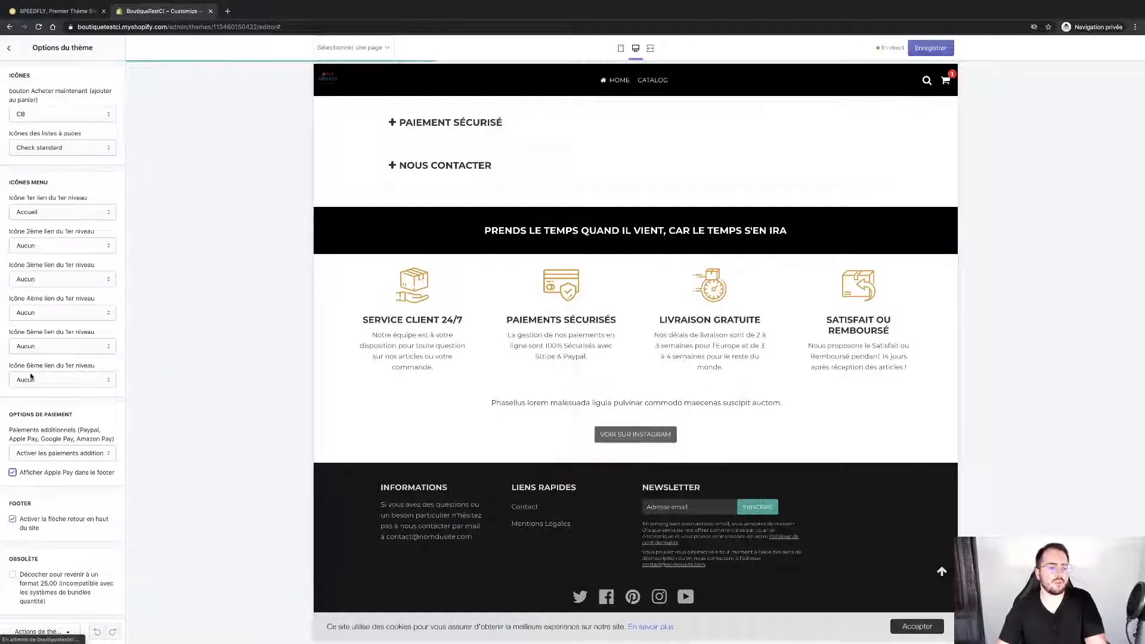
{"action": "scroll", "coordinate": [45, 370], "scroll_direction": "up", "scroll_amount": 8}
{"action": "left_click", "coordinate": [9, 48]}
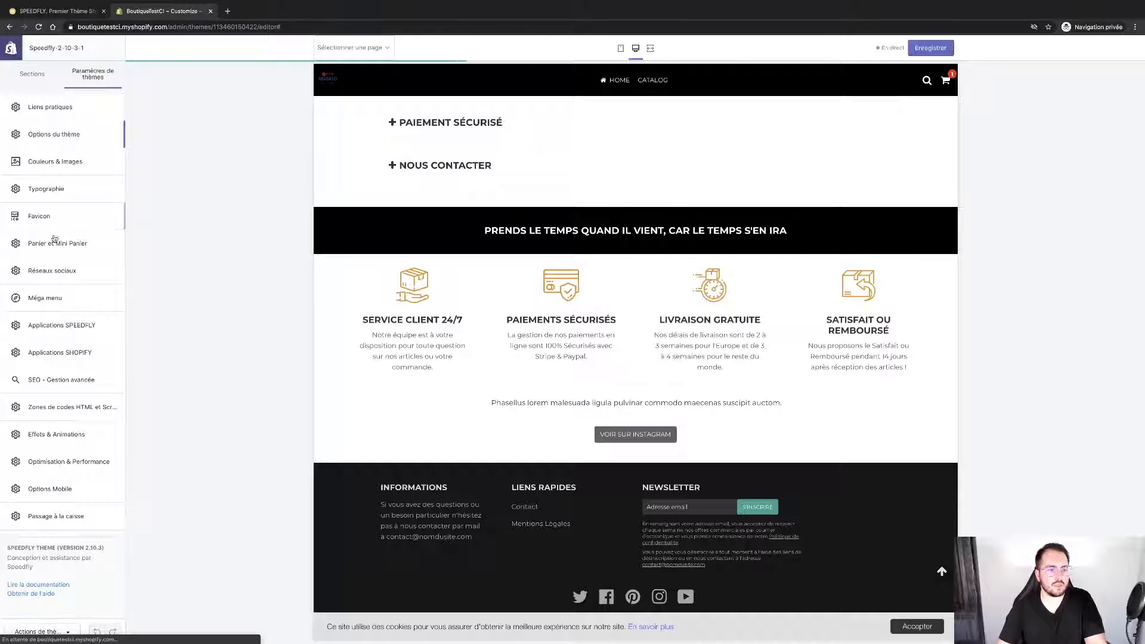
Step: Review the Couleurs & Images settings from the header colours through to the specific quantity selector colours, and return to the general settings
{"action": "left_click", "coordinate": [60, 162]}
{"action": "scroll", "coordinate": [73, 263], "scroll_direction": "down", "scroll_amount": 10}
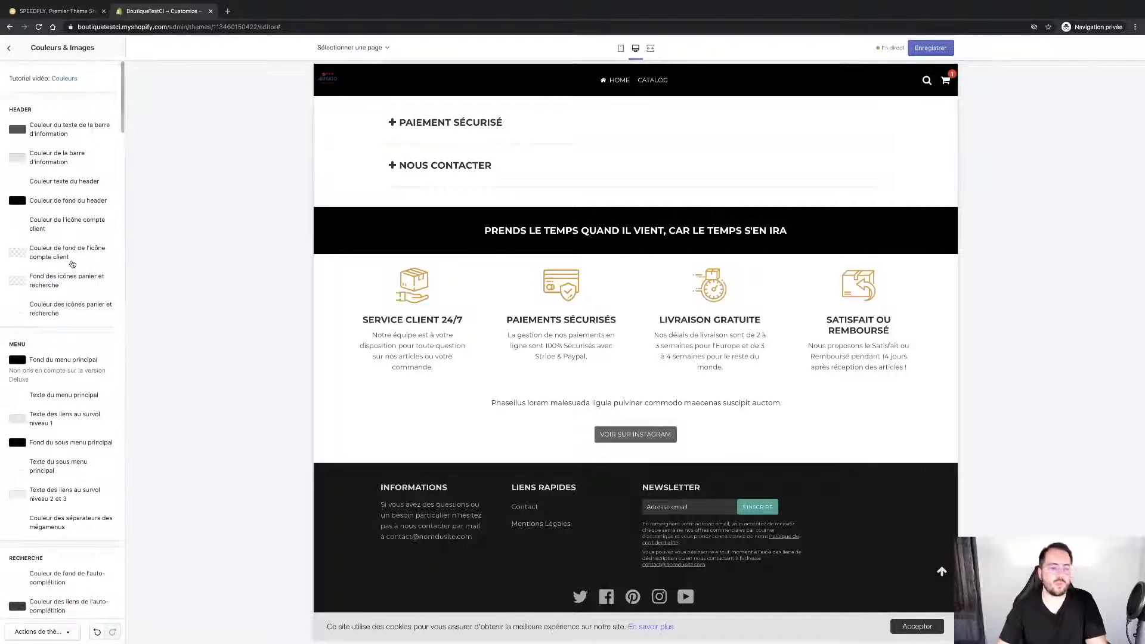
{"action": "scroll", "coordinate": [72, 263], "scroll_direction": "up", "scroll_amount": 5}
{"action": "scroll", "coordinate": [71, 263], "scroll_direction": "down", "scroll_amount": 20}
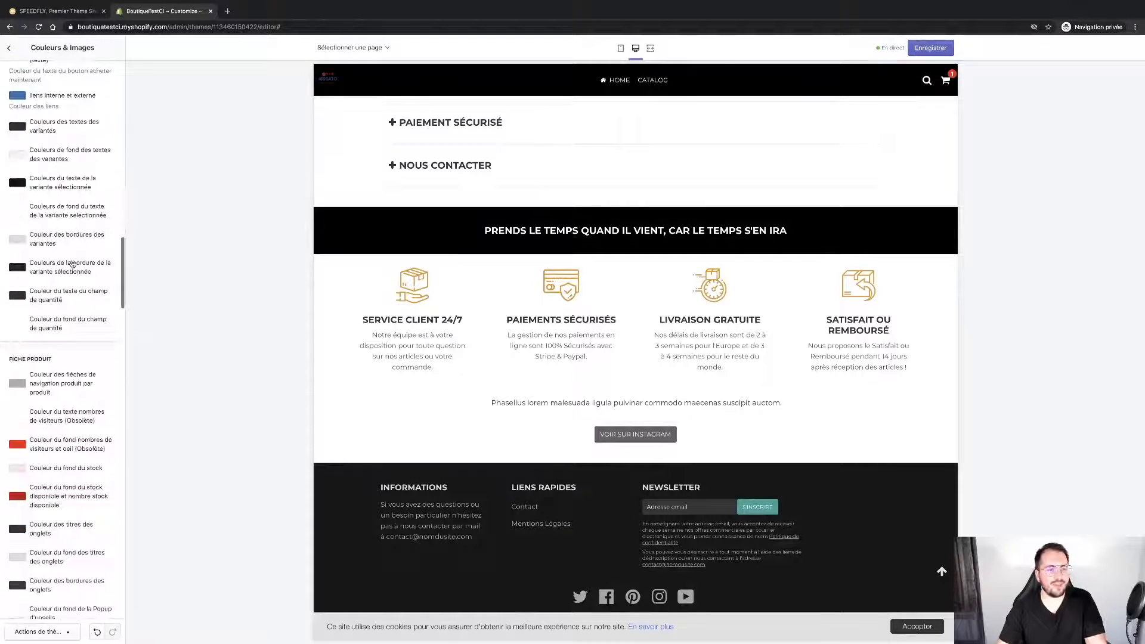
{"action": "scroll", "coordinate": [71, 263], "scroll_direction": "down", "scroll_amount": 20}
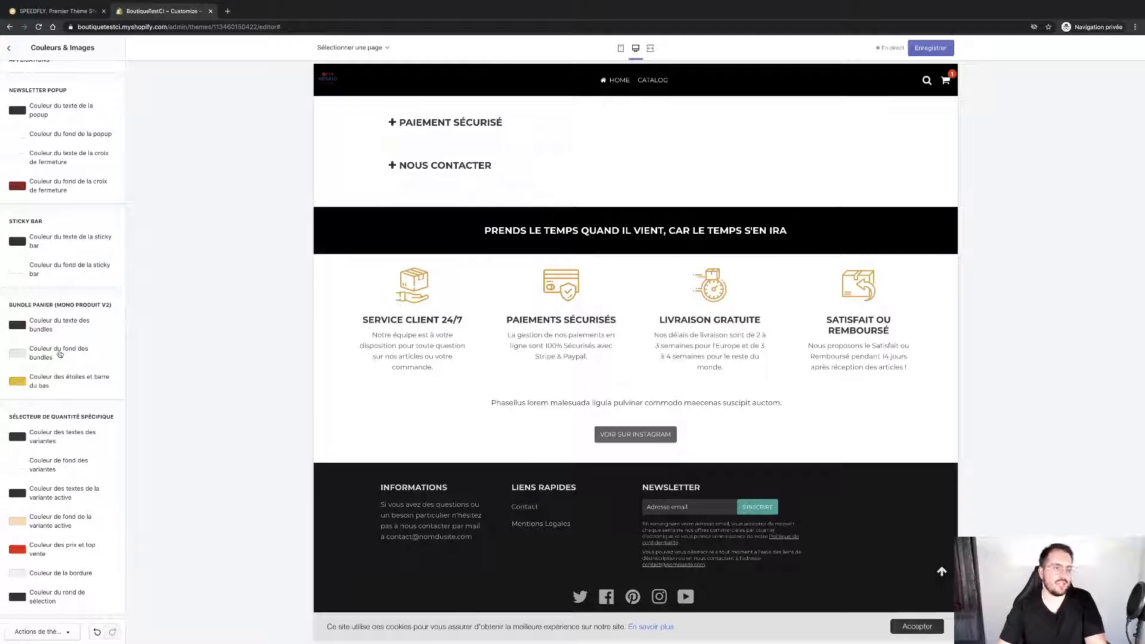
{"action": "scroll", "coordinate": [54, 325], "scroll_direction": "up", "scroll_amount": 3}
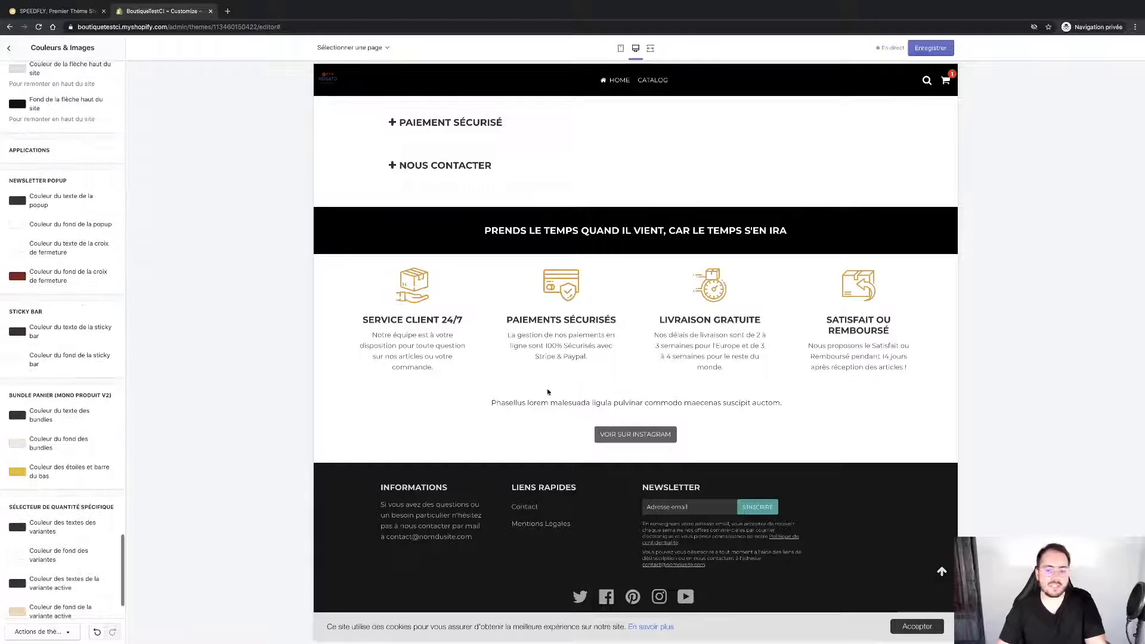
{"action": "scroll", "coordinate": [110, 247], "scroll_direction": "up", "scroll_amount": 2}
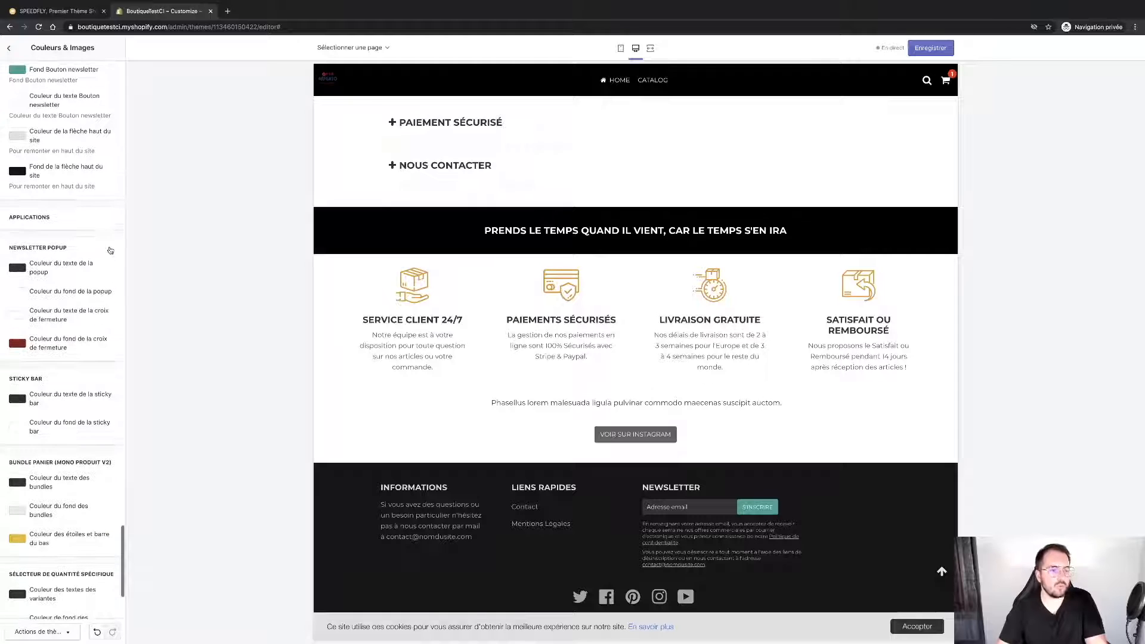
{"action": "left_click", "coordinate": [9, 48]}
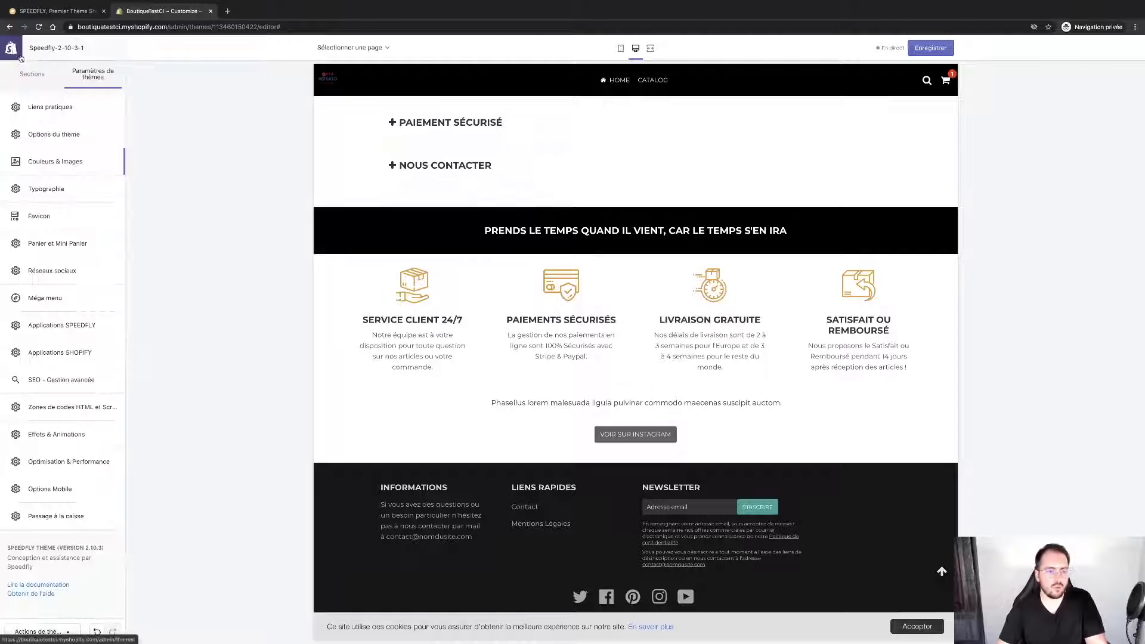
Step: Review the Typographie settings for fonts, sizes and letter spacing, and take a brief look at the Favicon settings
{"action": "left_click", "coordinate": [70, 194]}
{"action": "scroll", "coordinate": [68, 239], "scroll_direction": "down", "scroll_amount": 5}
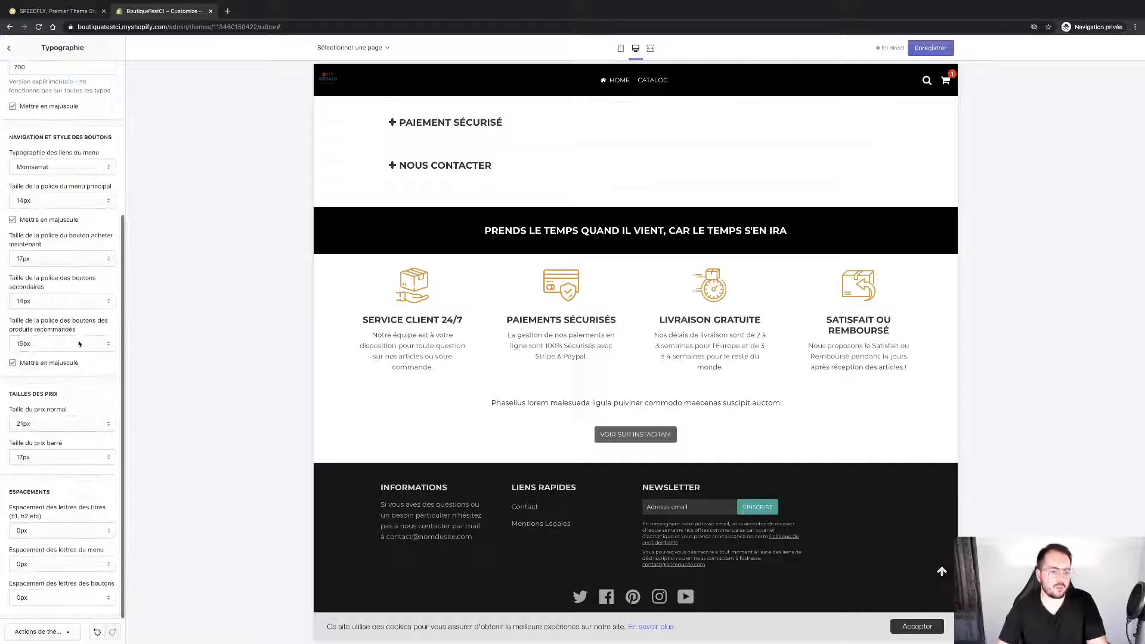
{"action": "scroll", "coordinate": [80, 344], "scroll_direction": "up", "scroll_amount": 5}
{"action": "left_click", "coordinate": [8, 48]}
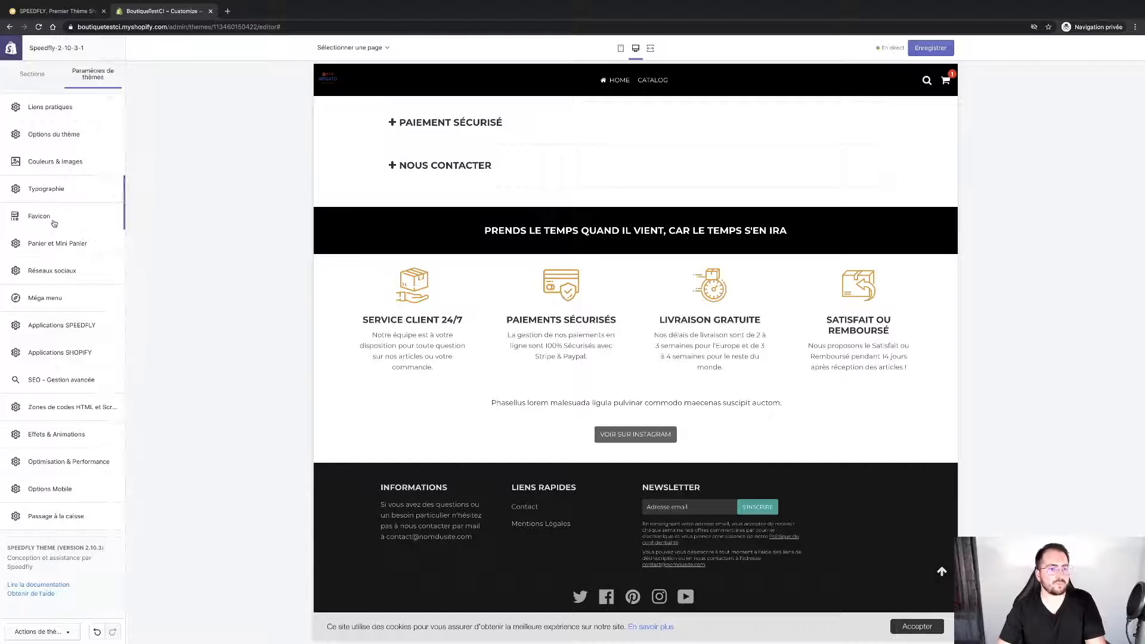
{"action": "left_click", "coordinate": [53, 224]}
{"action": "left_click", "coordinate": [11, 46]}
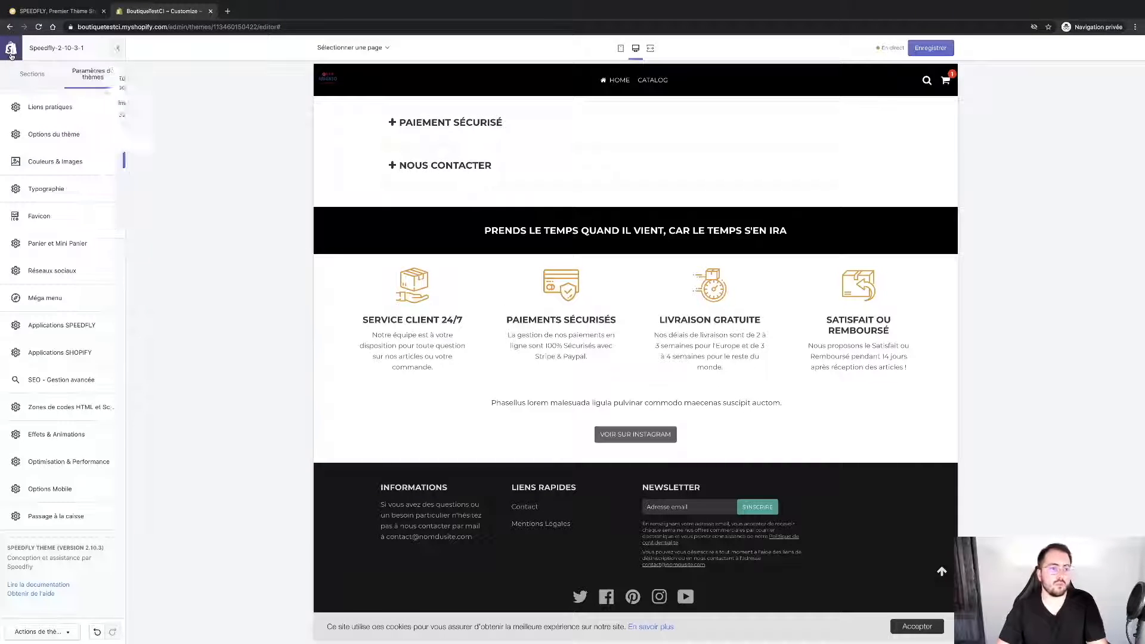
Step: Open the Panier et Mini Panier settings and preview the mini cart on the homepage
{"action": "left_click", "coordinate": [60, 245]}
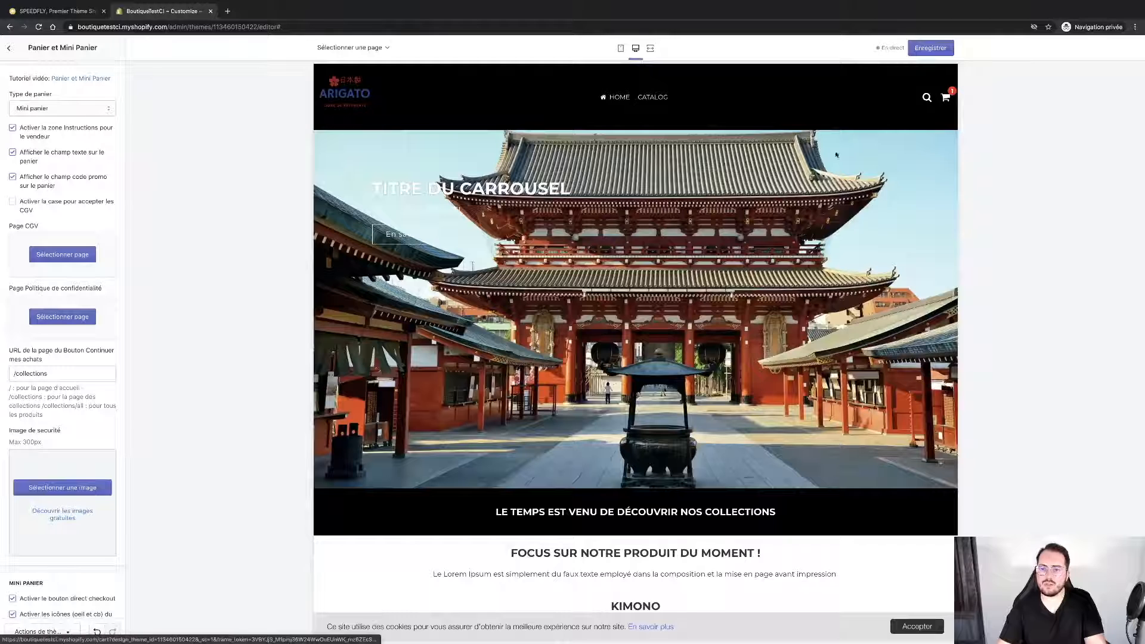
{"action": "left_click", "coordinate": [940, 101]}
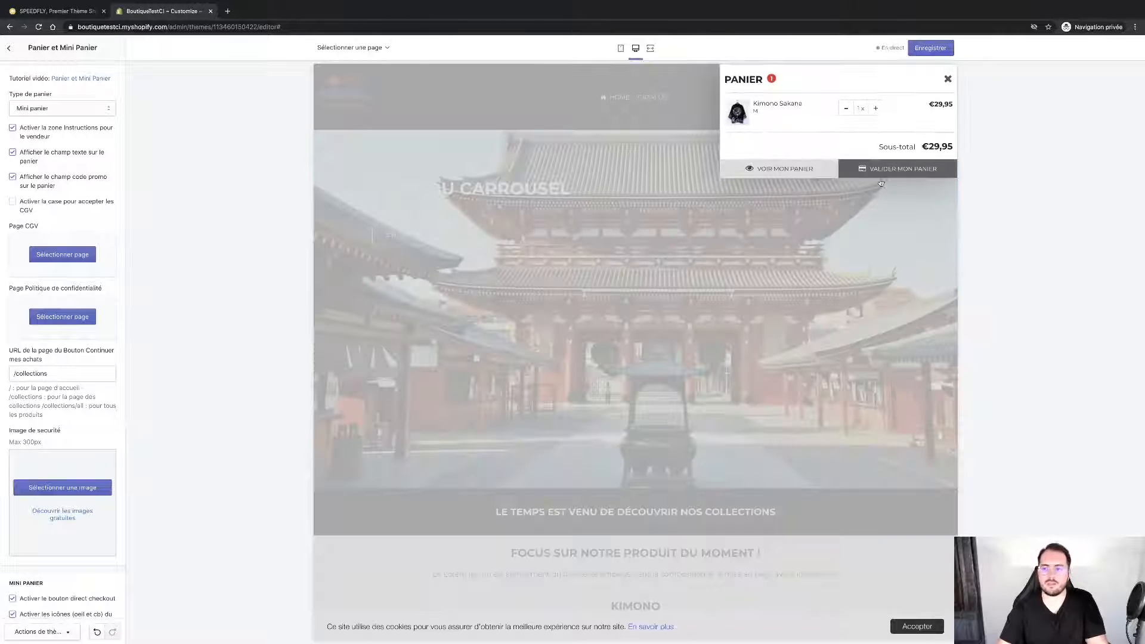
{"action": "left_click", "coordinate": [948, 79]}
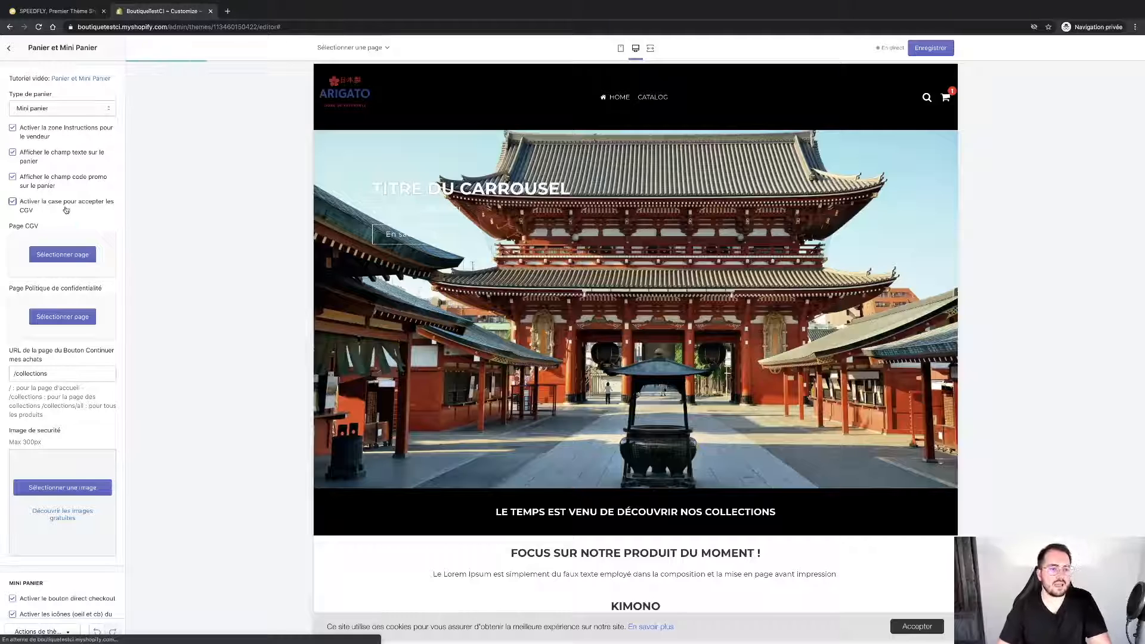
Step: Enable the checkbox for accepting the CGV and review the remaining cart, mini cart and Mono Produit V2 options
{"action": "scroll", "coordinate": [69, 268], "scroll_direction": "down", "scroll_amount": 1}
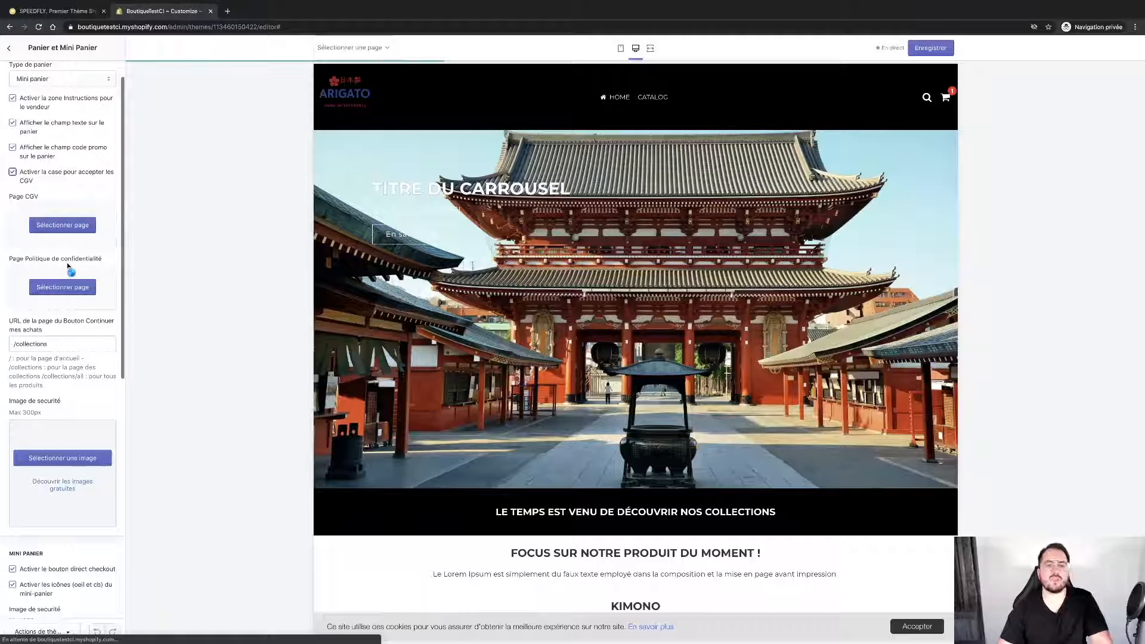
{"action": "scroll", "coordinate": [69, 268], "scroll_direction": "down", "scroll_amount": 5}
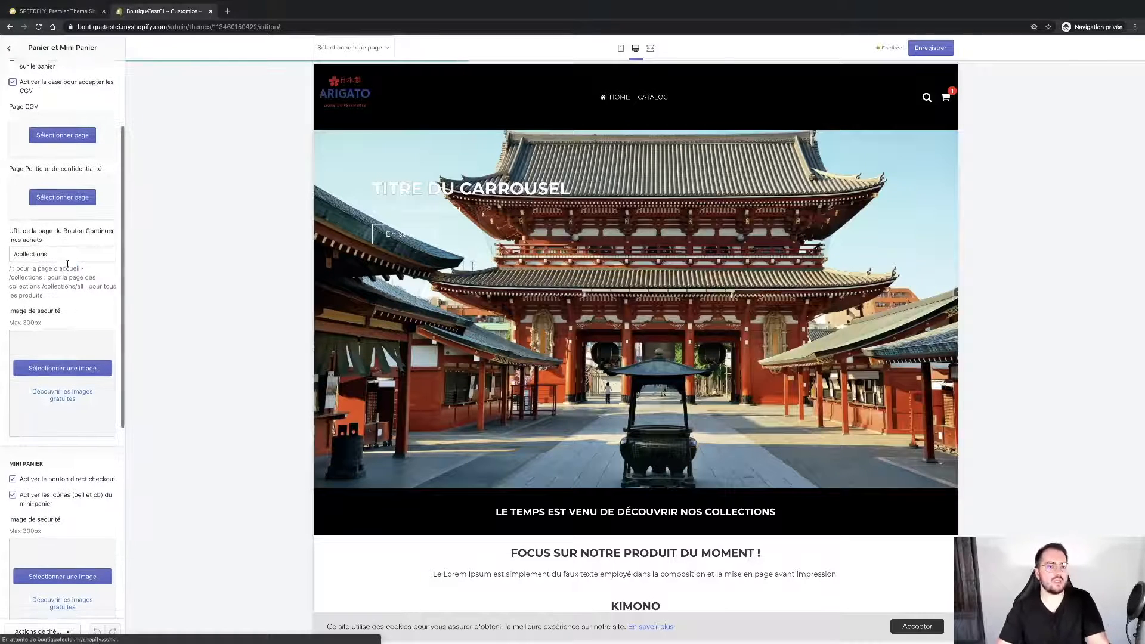
{"action": "scroll", "coordinate": [69, 266], "scroll_direction": "down", "scroll_amount": 1}
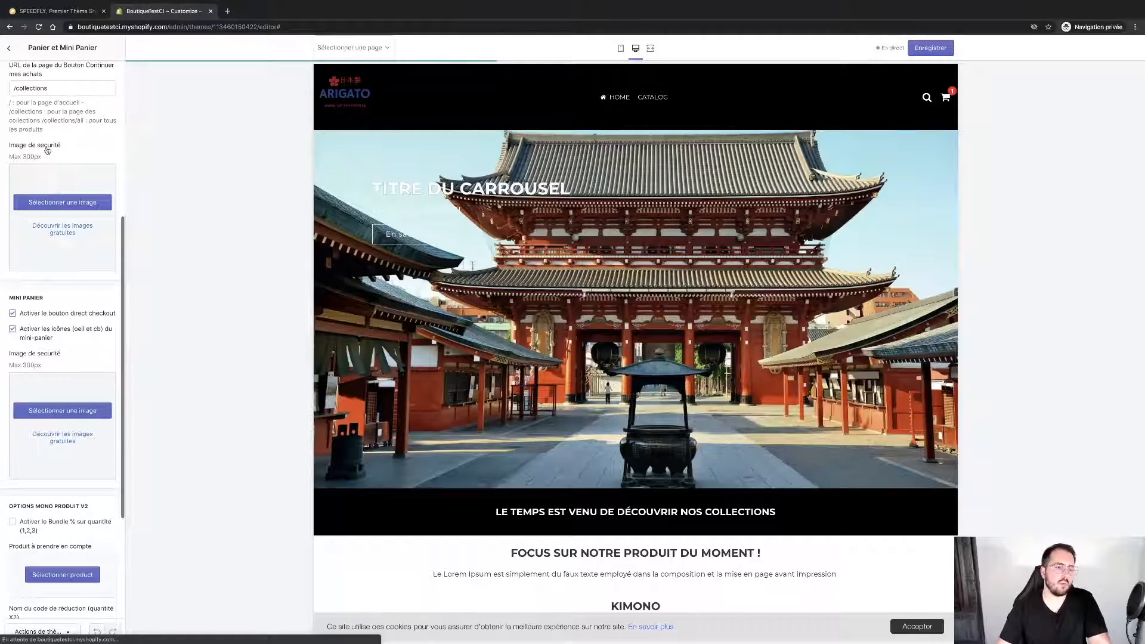
{"action": "scroll", "coordinate": [73, 307], "scroll_direction": "down", "scroll_amount": 4}
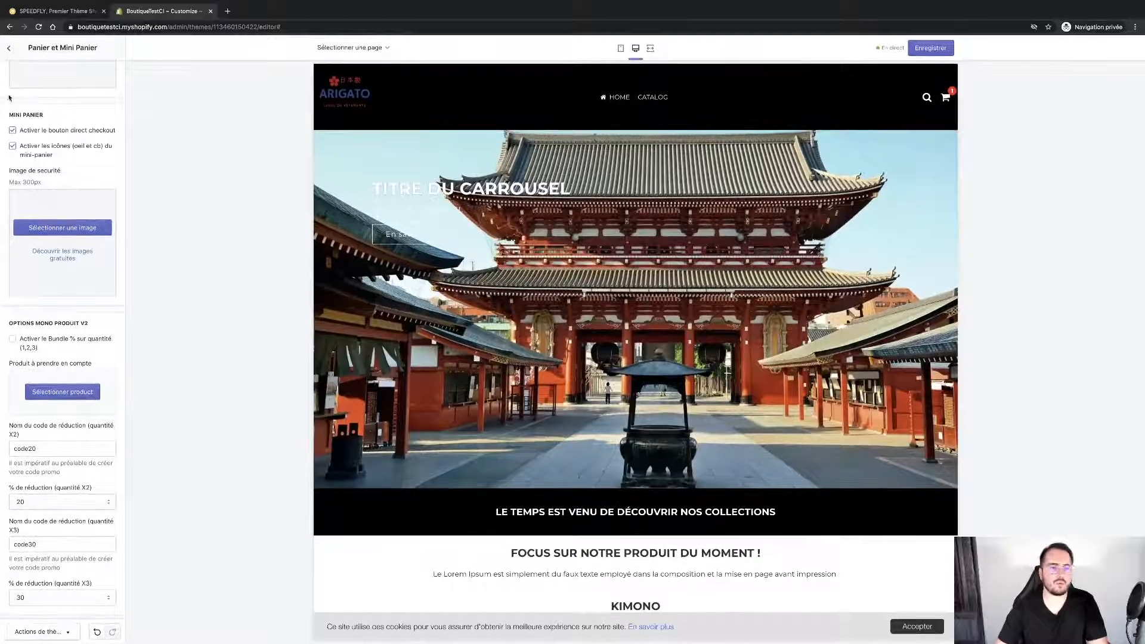
{"action": "left_click", "coordinate": [8, 49]}
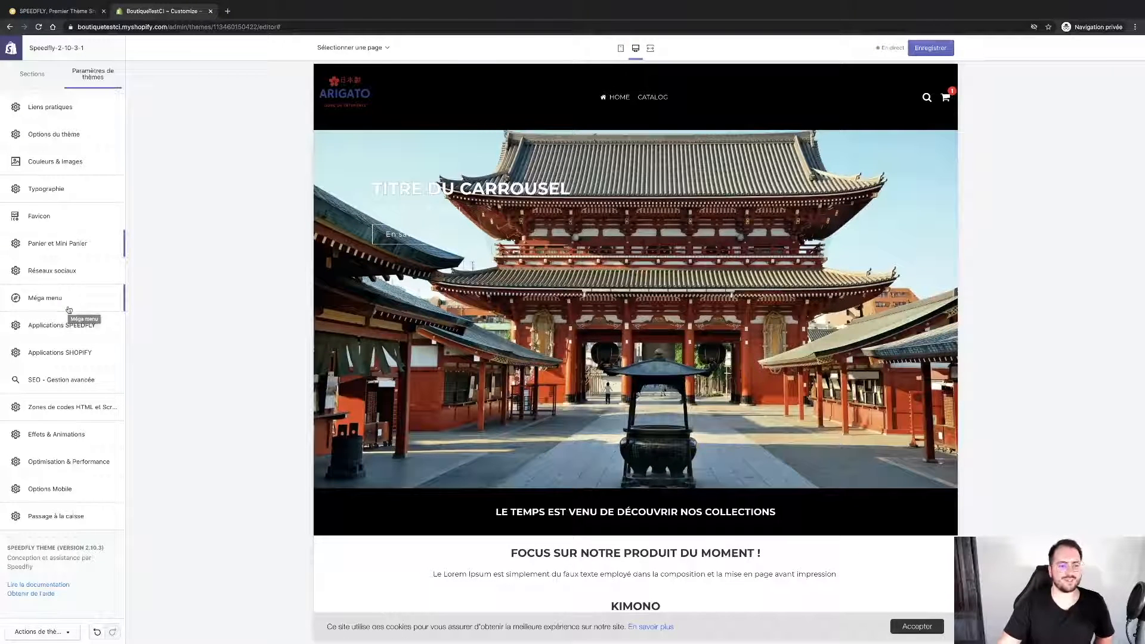
Step: Review the Réseaux sociaux profile links and sharing options, and look at the Méga menu activation options
{"action": "left_click", "coordinate": [77, 271]}
{"action": "scroll", "coordinate": [76, 230], "scroll_direction": "down", "scroll_amount": 6}
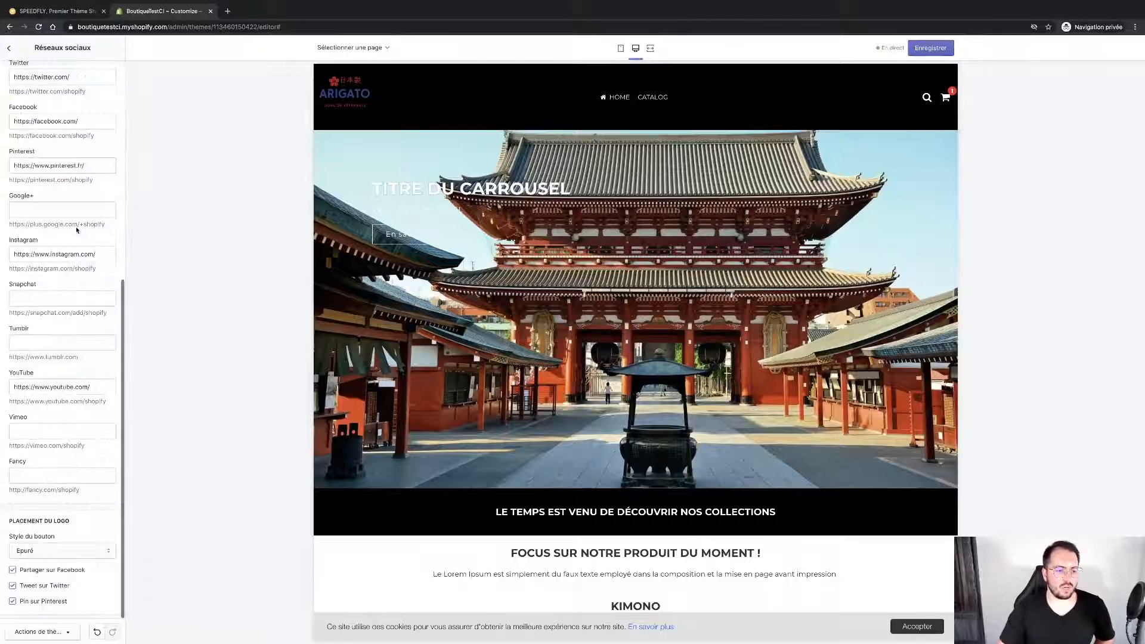
{"action": "scroll", "coordinate": [76, 224], "scroll_direction": "up", "scroll_amount": 6}
{"action": "left_click", "coordinate": [9, 48]}
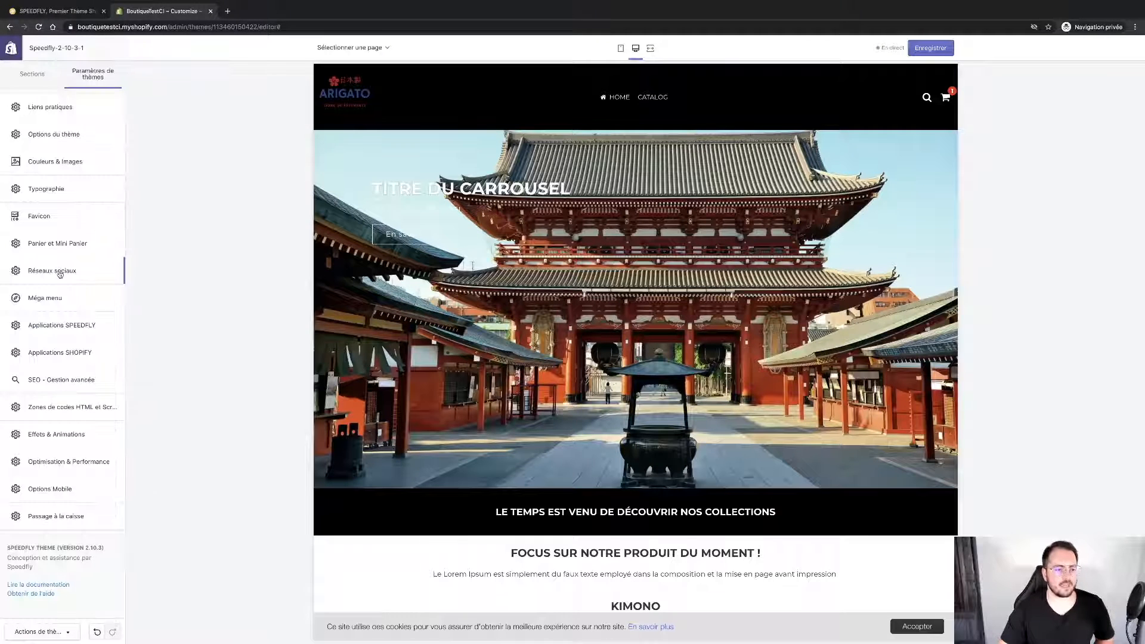
{"action": "left_click", "coordinate": [59, 306]}
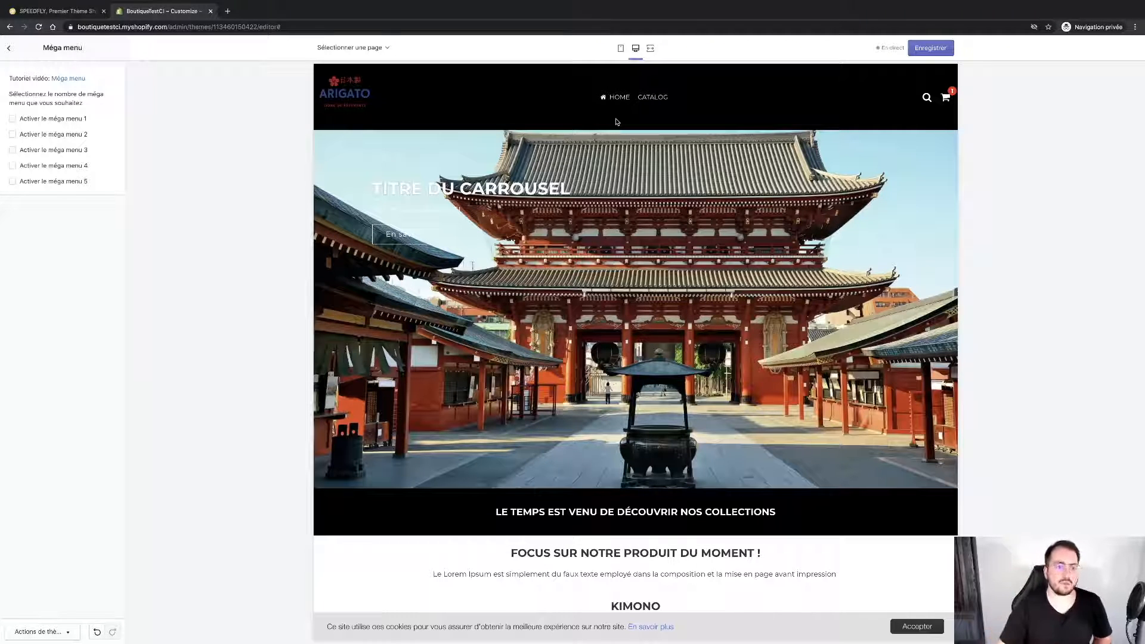
{"action": "left_click", "coordinate": [10, 46]}
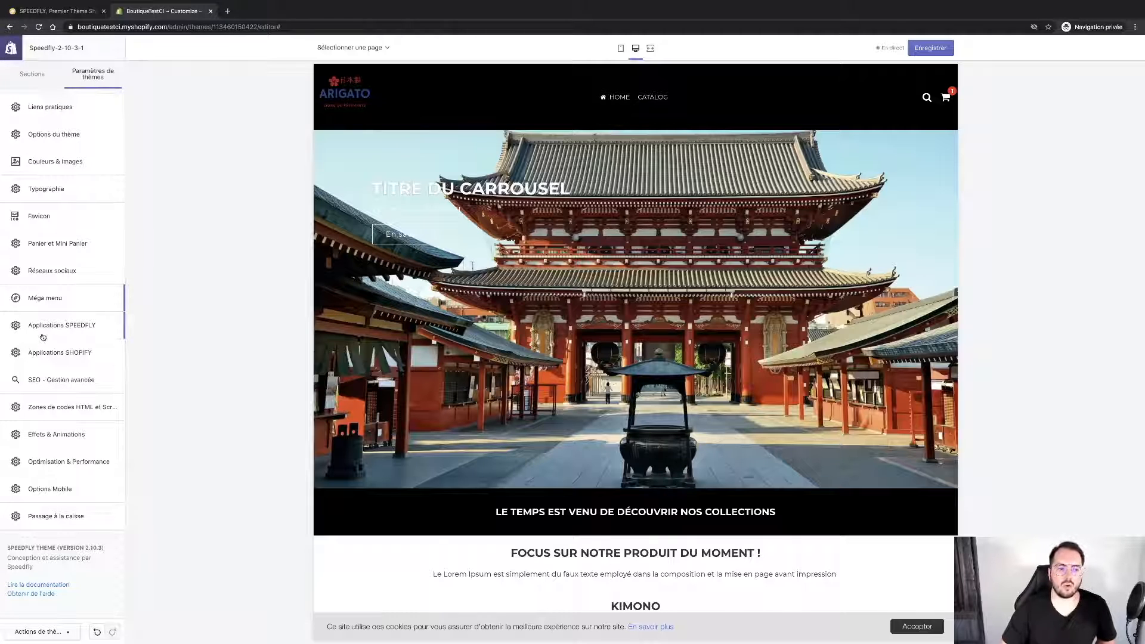
Step: Activate the free-shipping information banner in Applications SPEEDFLY and view it while looking down the homepage
{"action": "left_click", "coordinate": [43, 336]}
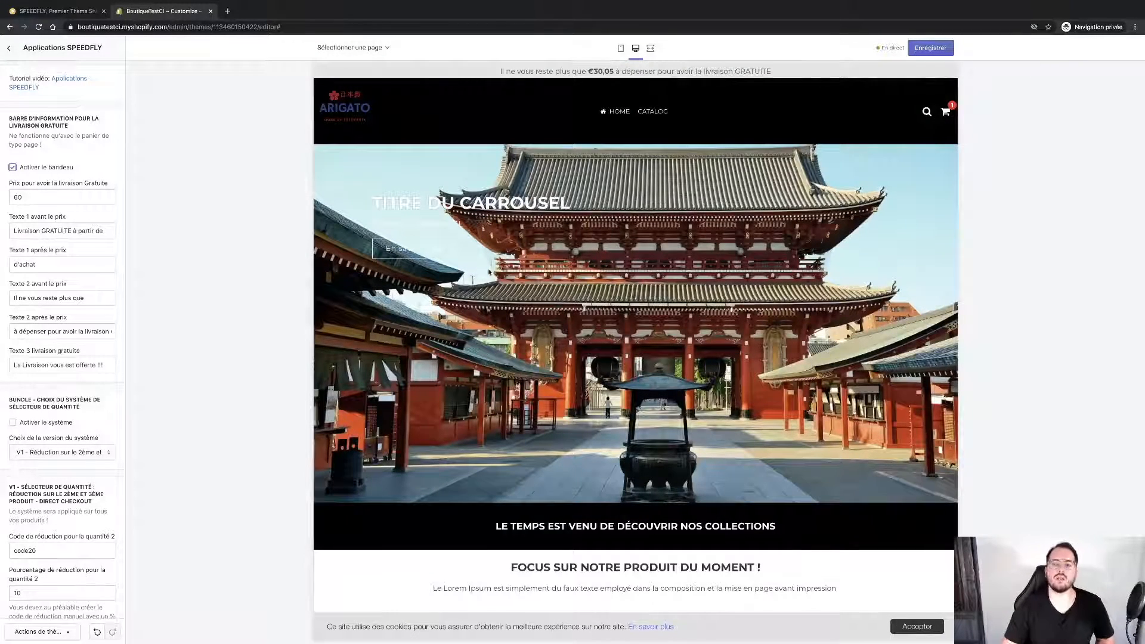
{"action": "scroll", "coordinate": [465, 344], "scroll_direction": "down", "scroll_amount": 6}
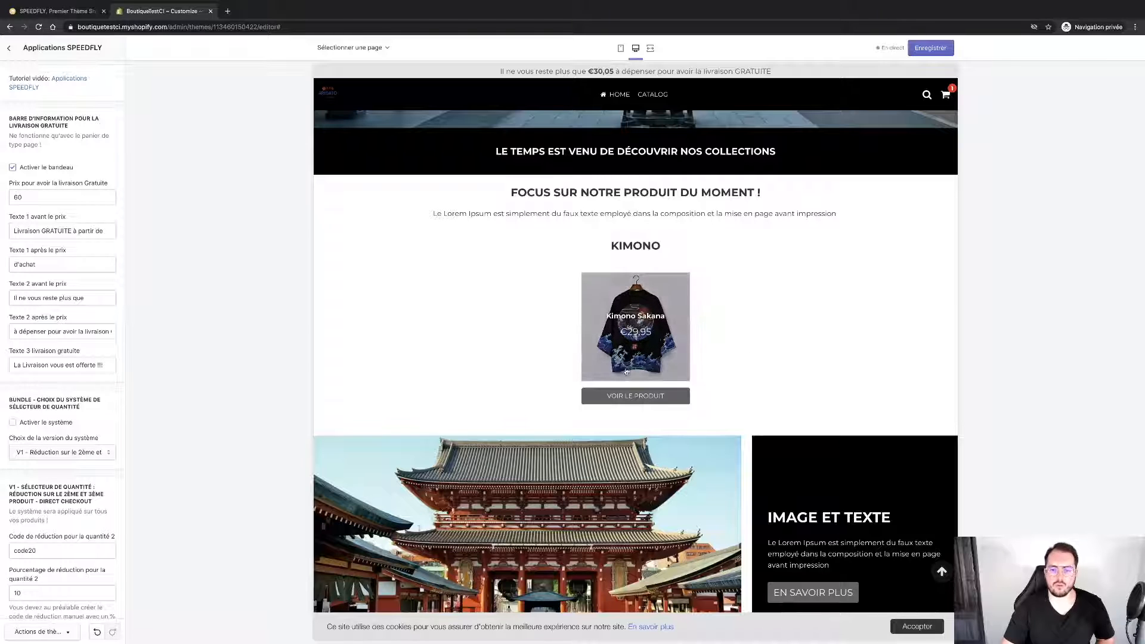
Step: Open the Kimono Sakana product page from the homepage preview, add the kimono to the cart and close the mini cart
{"action": "left_click", "coordinate": [631, 403]}
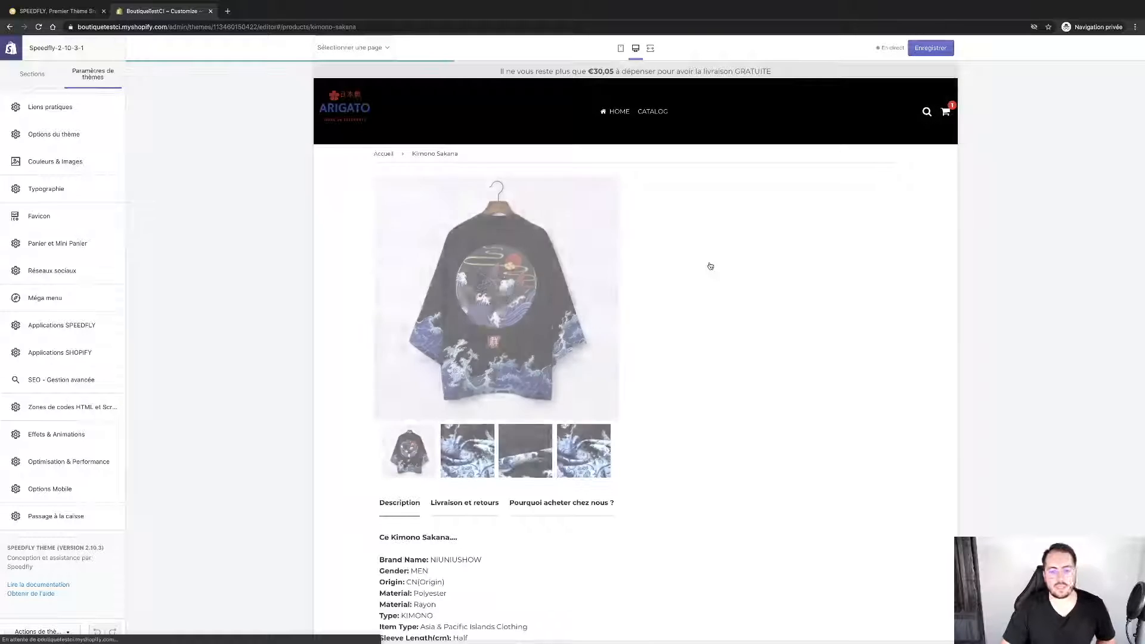
{"action": "left_click", "coordinate": [738, 316]}
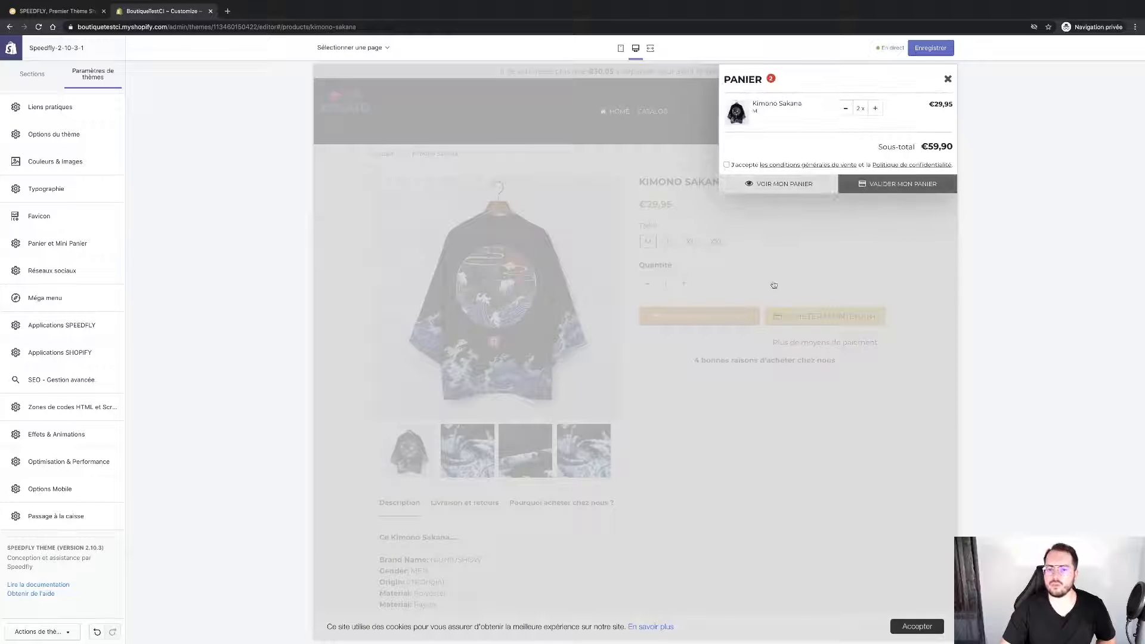
{"action": "left_click", "coordinate": [947, 79]}
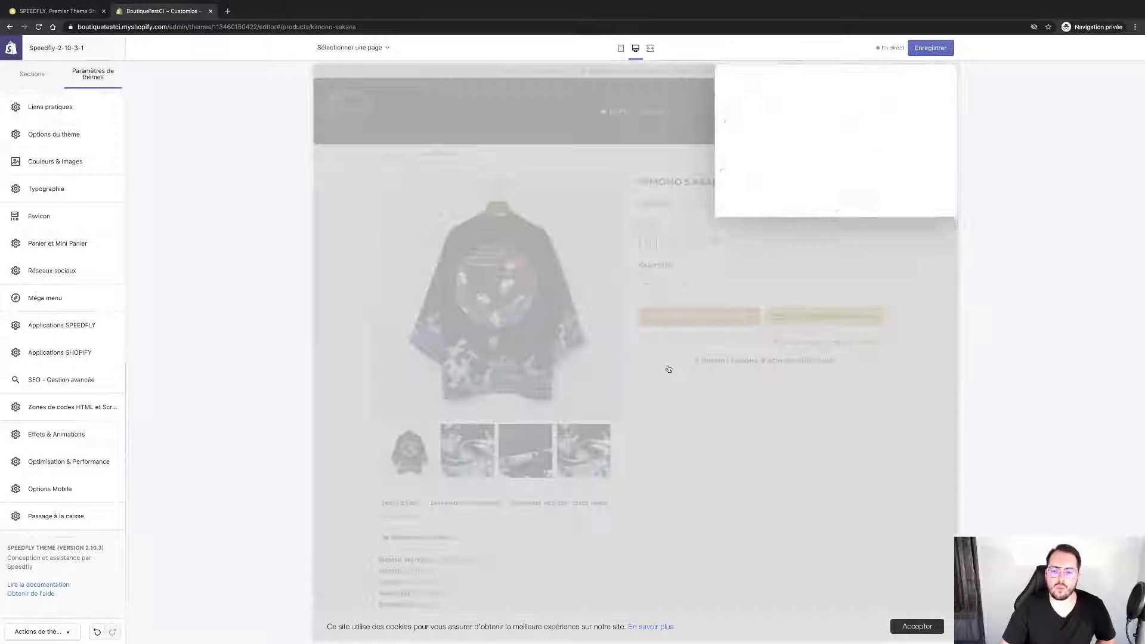
{"action": "left_click", "coordinate": [947, 79]}
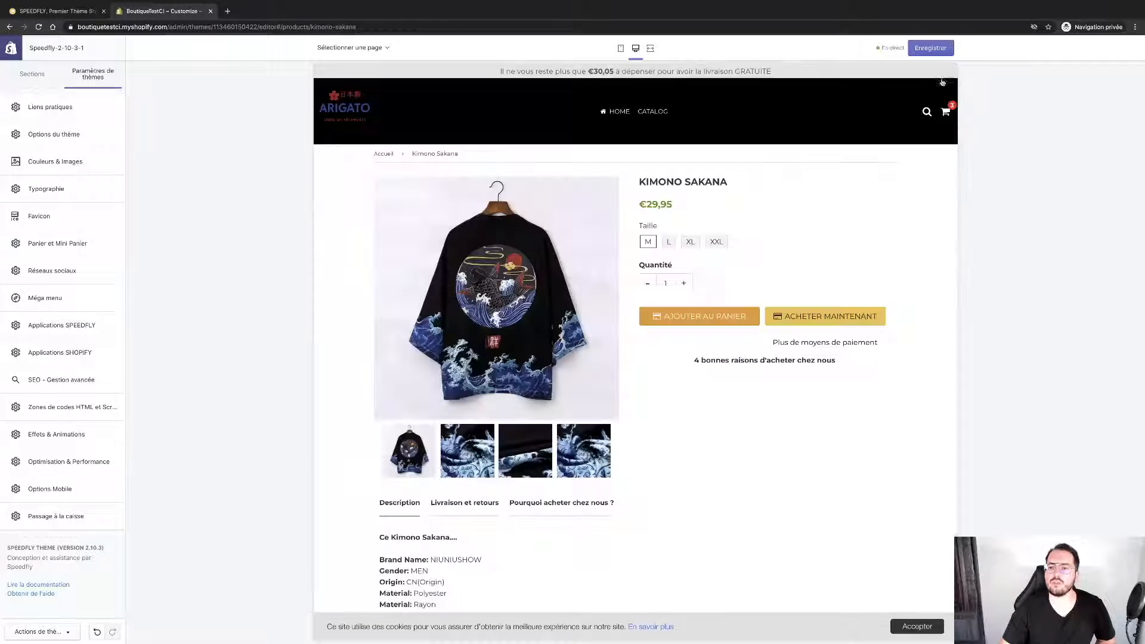
Step: Reload the theme editor on the Kimono Sakana product page, discarding the unsaved changes
{"action": "left_click", "coordinate": [400, 27]}
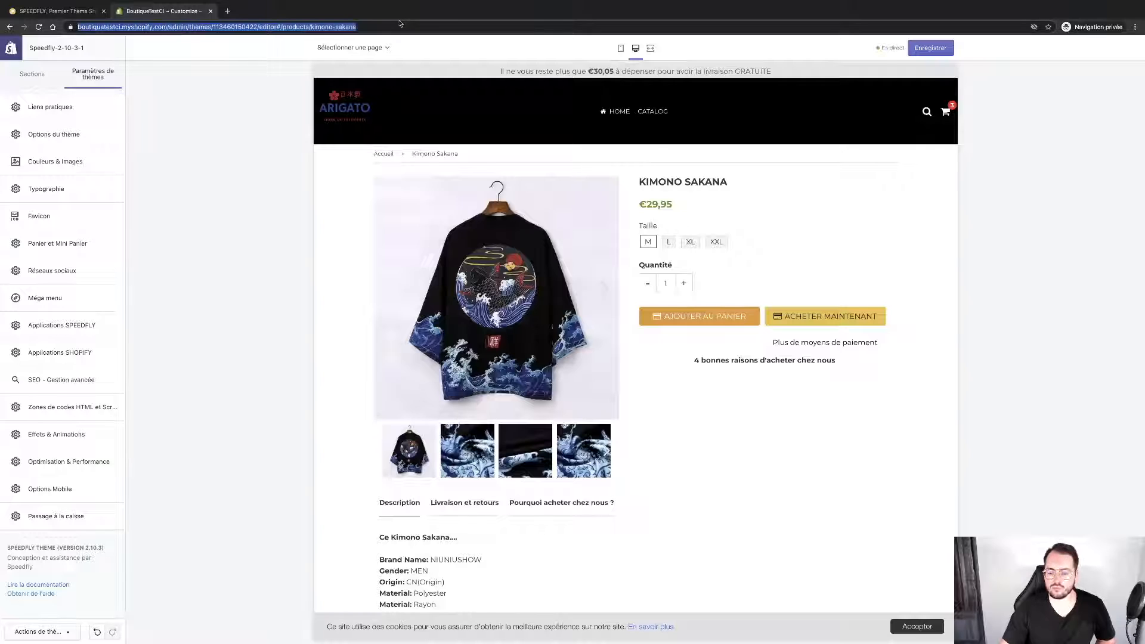
{"action": "key", "text": "Return"}
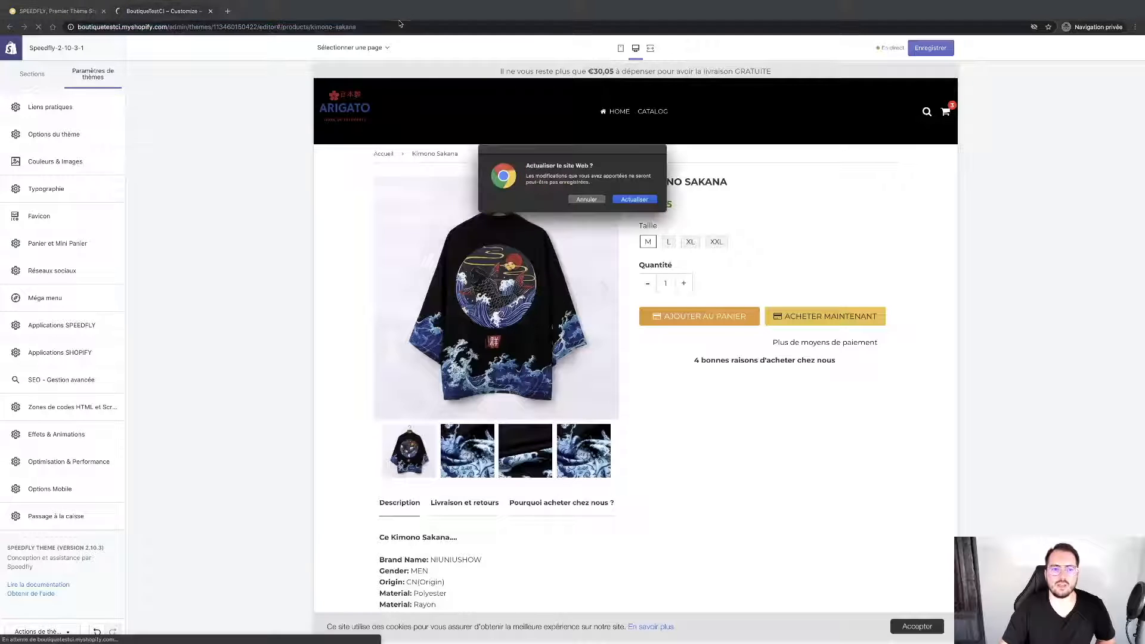
{"action": "left_click", "coordinate": [634, 199]}
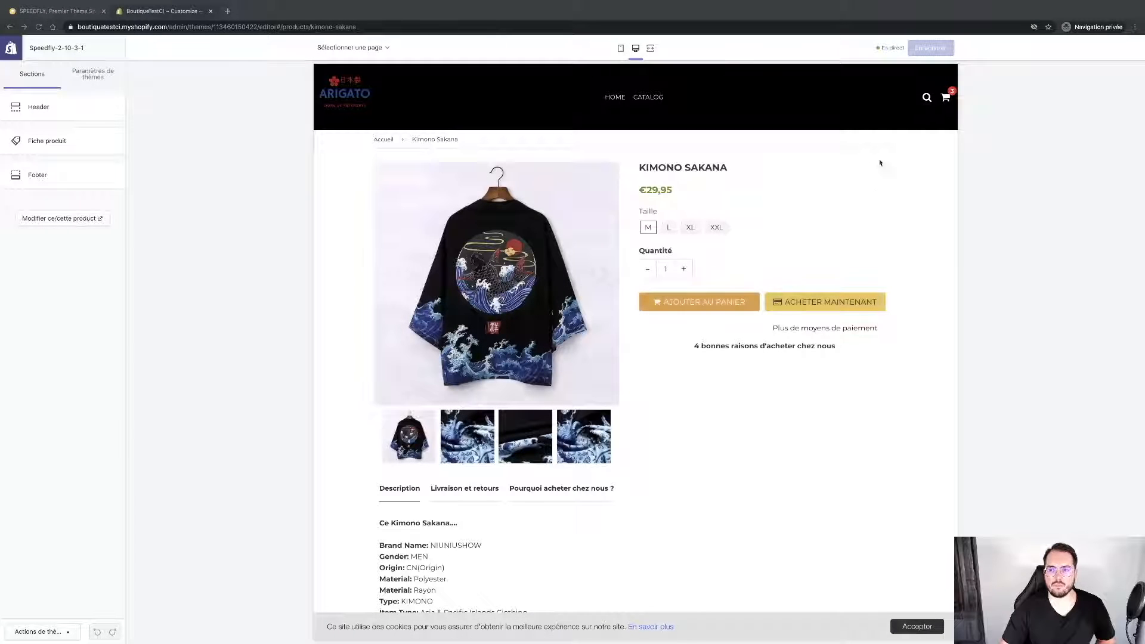
{"action": "left_click", "coordinate": [976, 196]}
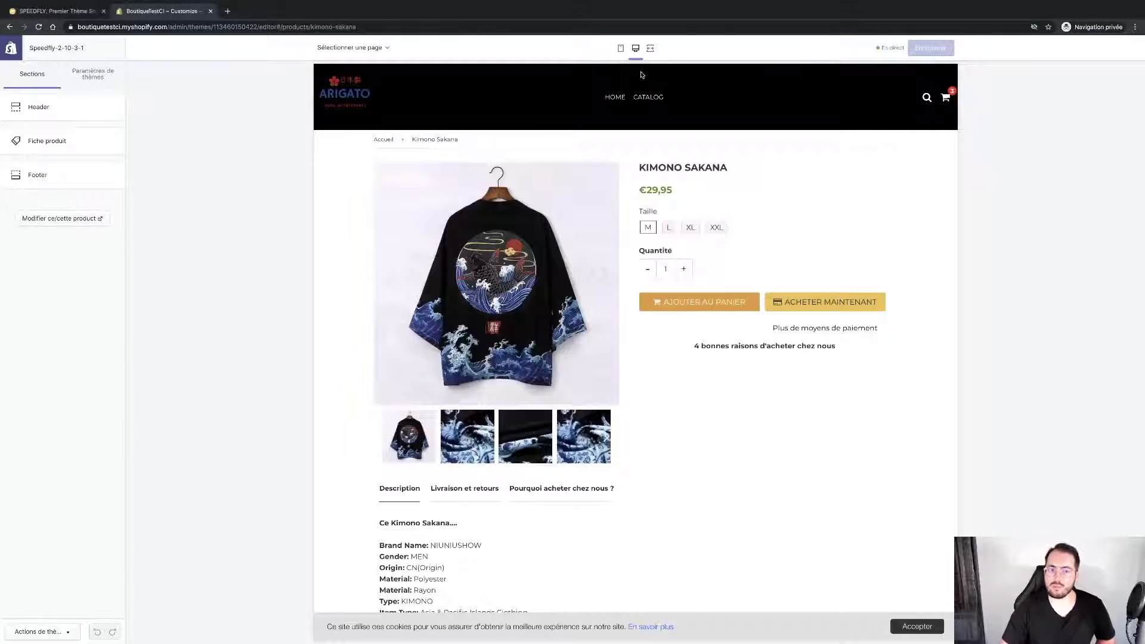
Step: Glance at the Panier et Mini Panier settings and activate the free-shipping information banner in Applications SPEEDFLY
{"action": "left_click", "coordinate": [92, 73]}
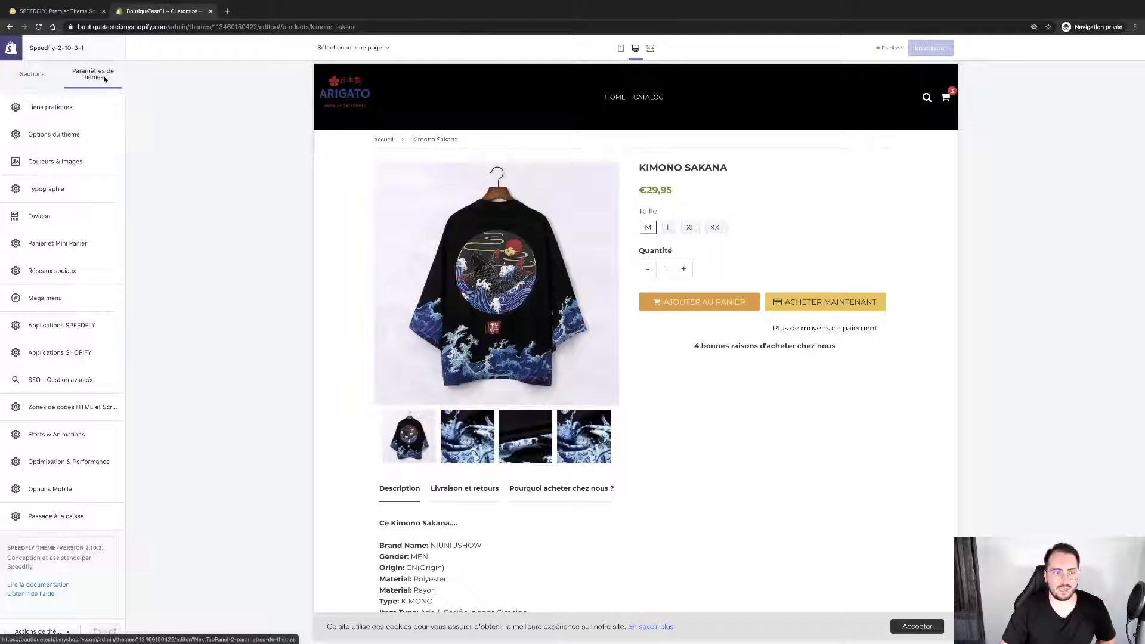
{"action": "left_click", "coordinate": [73, 245]}
{"action": "scroll", "coordinate": [73, 247], "scroll_direction": "down", "scroll_amount": 6}
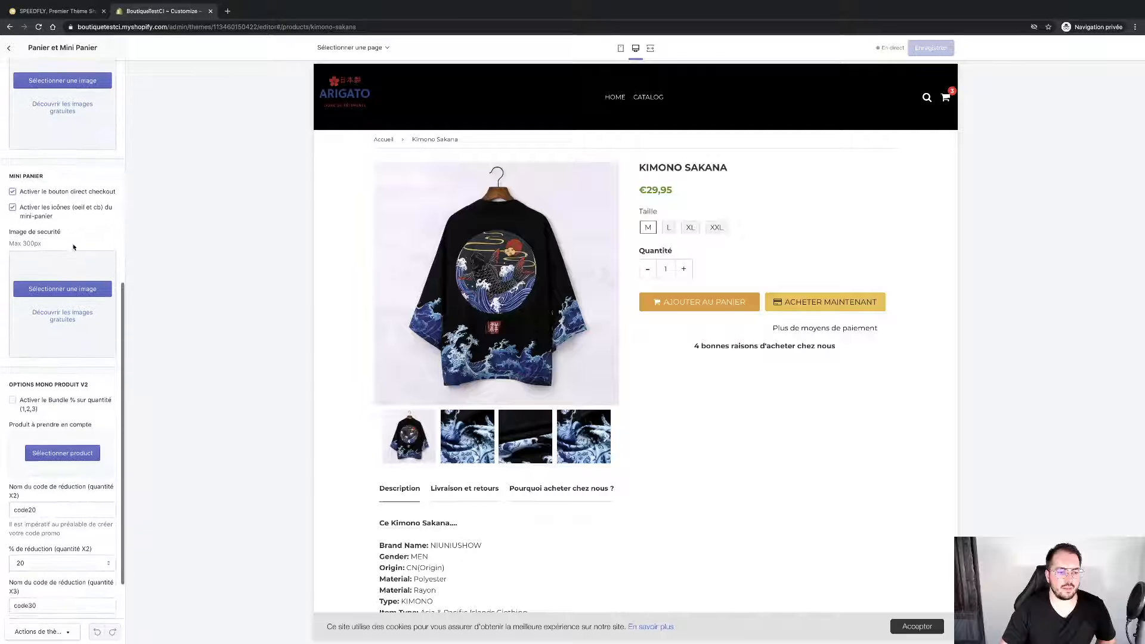
{"action": "scroll", "coordinate": [74, 247], "scroll_direction": "up", "scroll_amount": 6}
{"action": "left_click", "coordinate": [9, 47]}
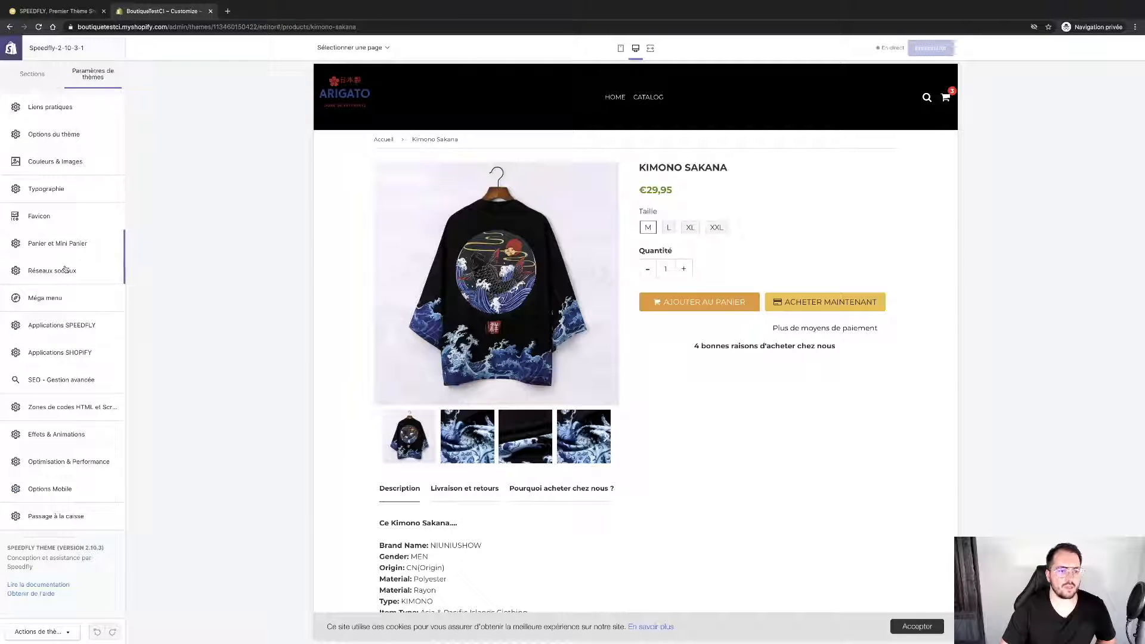
{"action": "left_click", "coordinate": [63, 326]}
{"action": "left_click", "coordinate": [12, 161]}
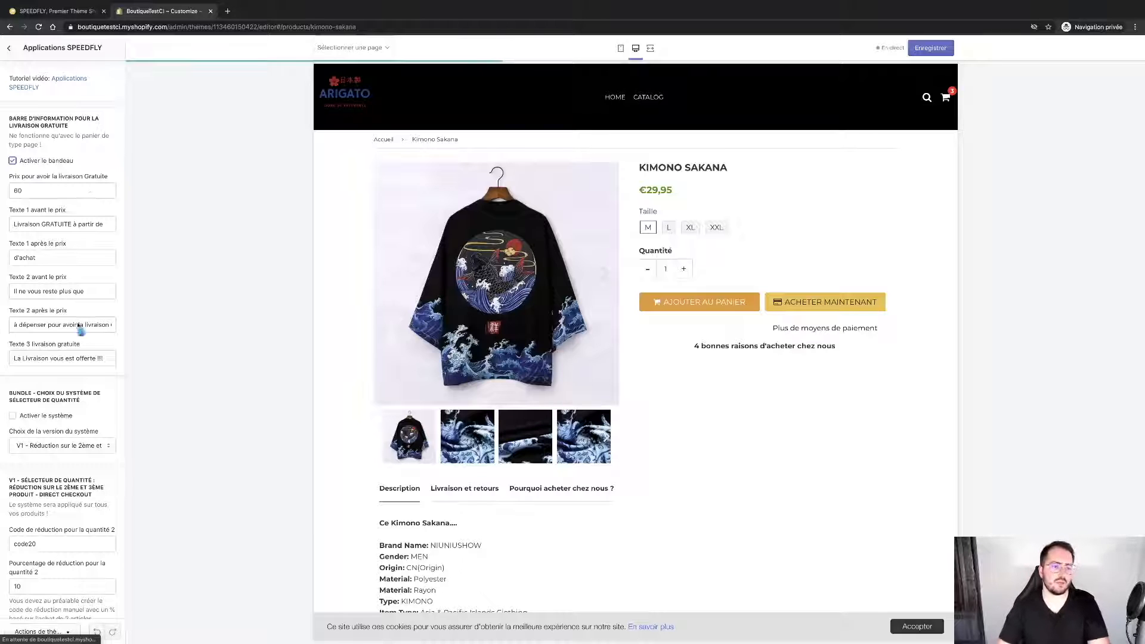
Step: View the bundle quantity selector versions, keep V1 and activate the system
{"action": "scroll", "coordinate": [83, 363], "scroll_direction": "down", "scroll_amount": 2}
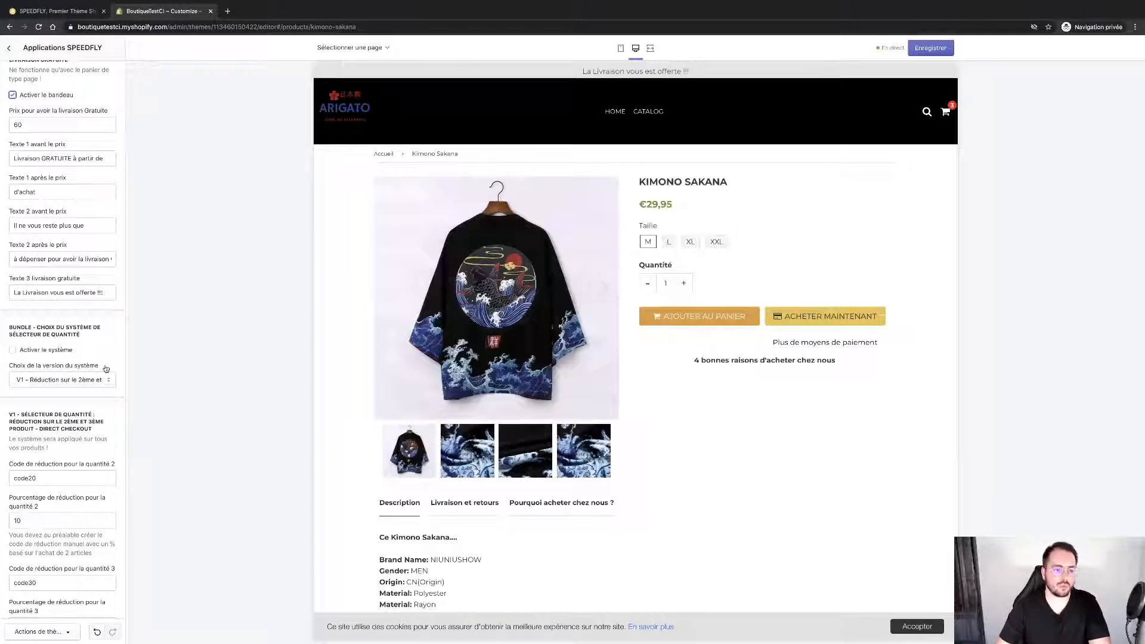
{"action": "left_click", "coordinate": [51, 382]}
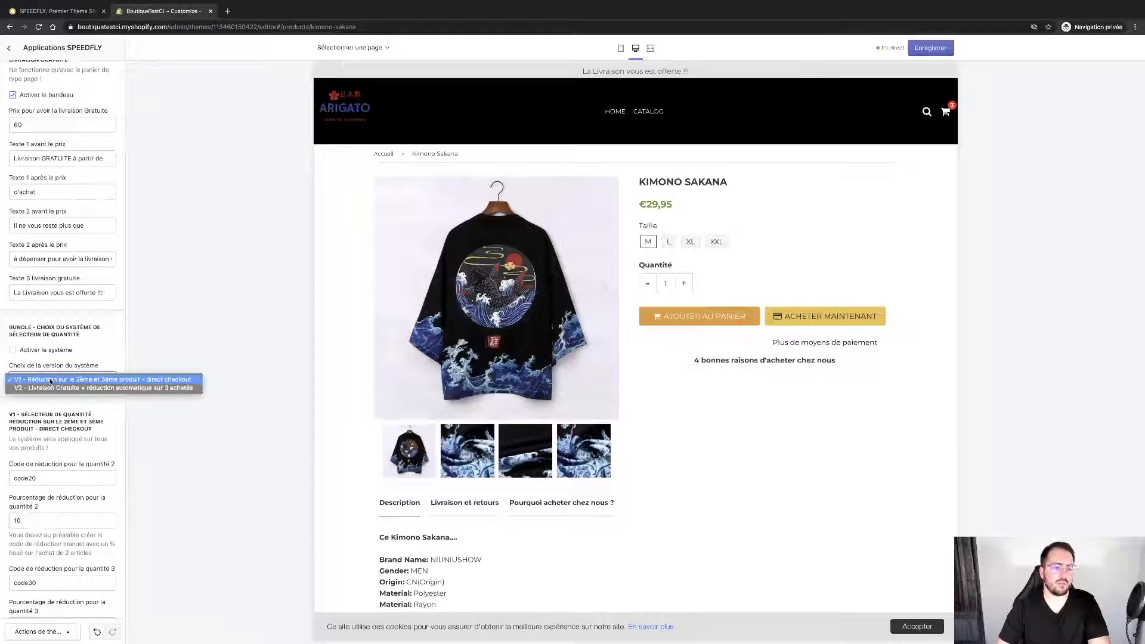
{"action": "left_click", "coordinate": [108, 351]}
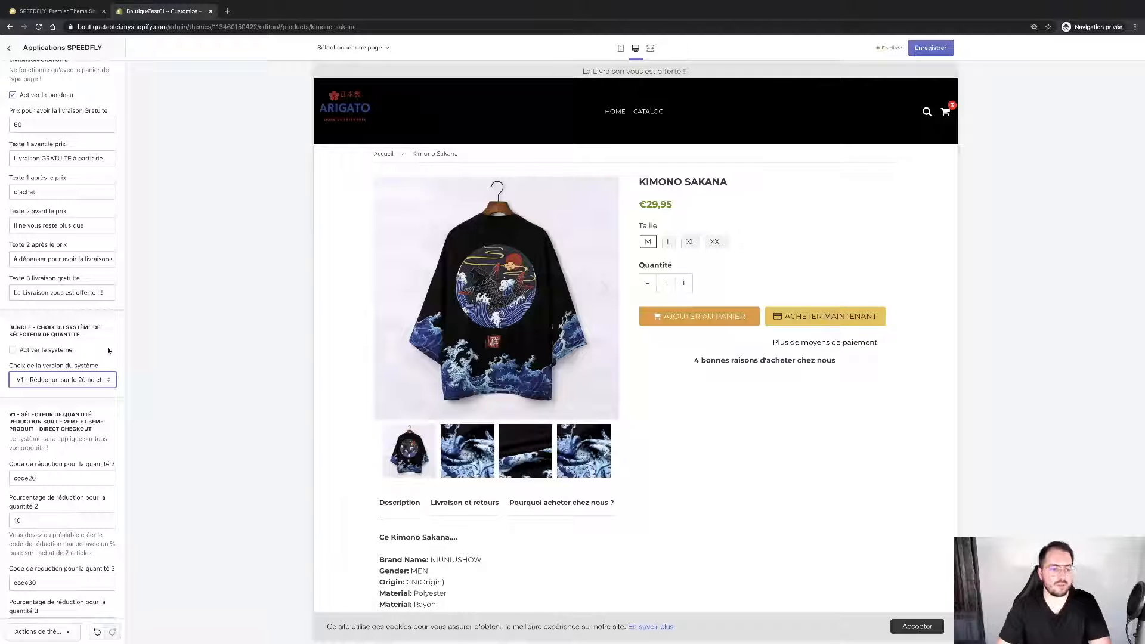
{"action": "left_click", "coordinate": [61, 352]}
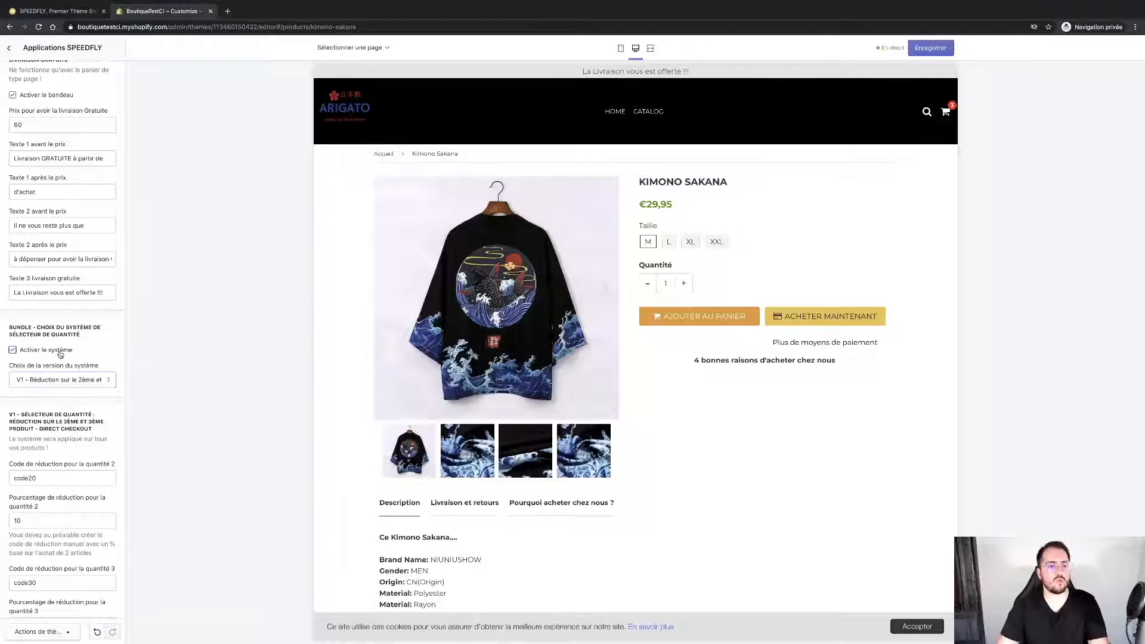
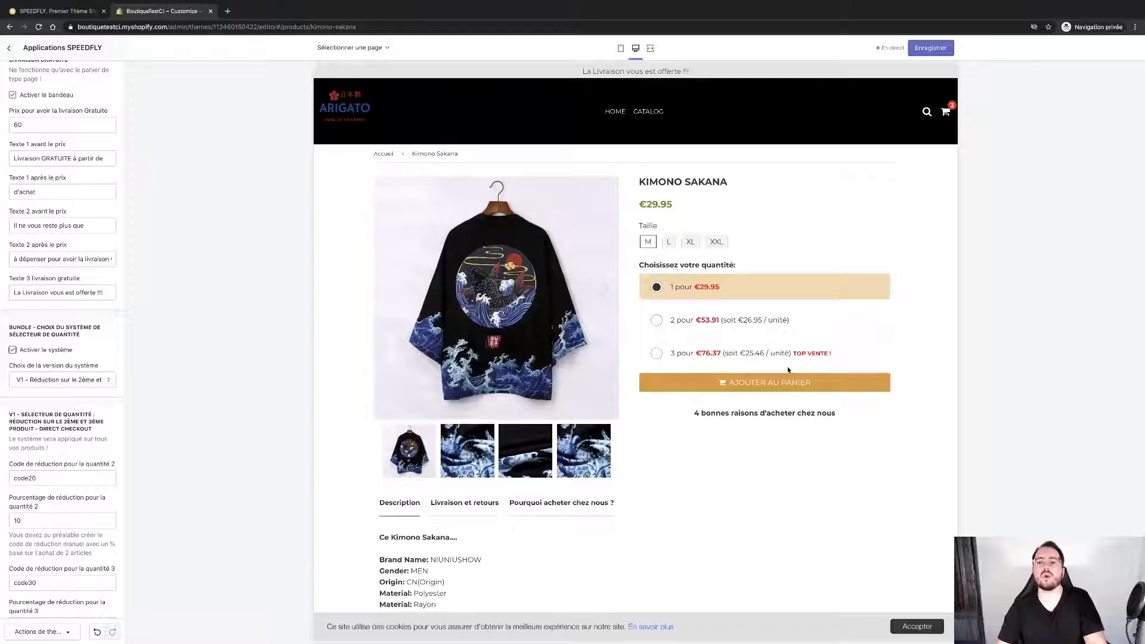
Step: Set the V1 quantity selector's reduction percentage to 20 for quantity 2 and 30 for quantity 3
{"action": "scroll", "coordinate": [72, 421], "scroll_direction": "down", "scroll_amount": 4}
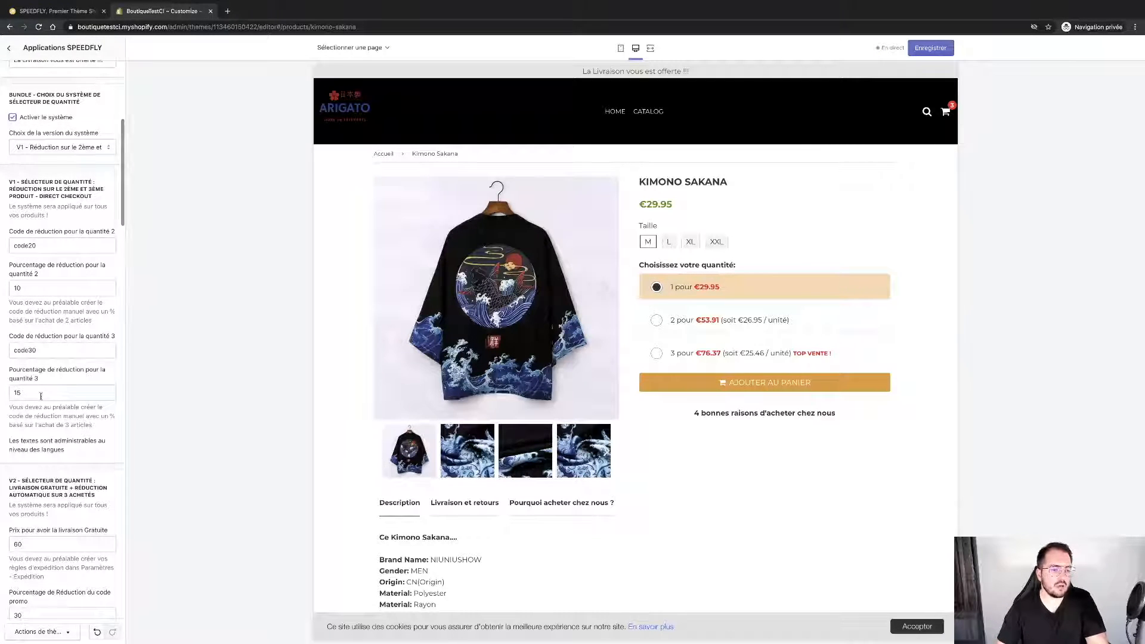
{"action": "left_click", "coordinate": [29, 293]}
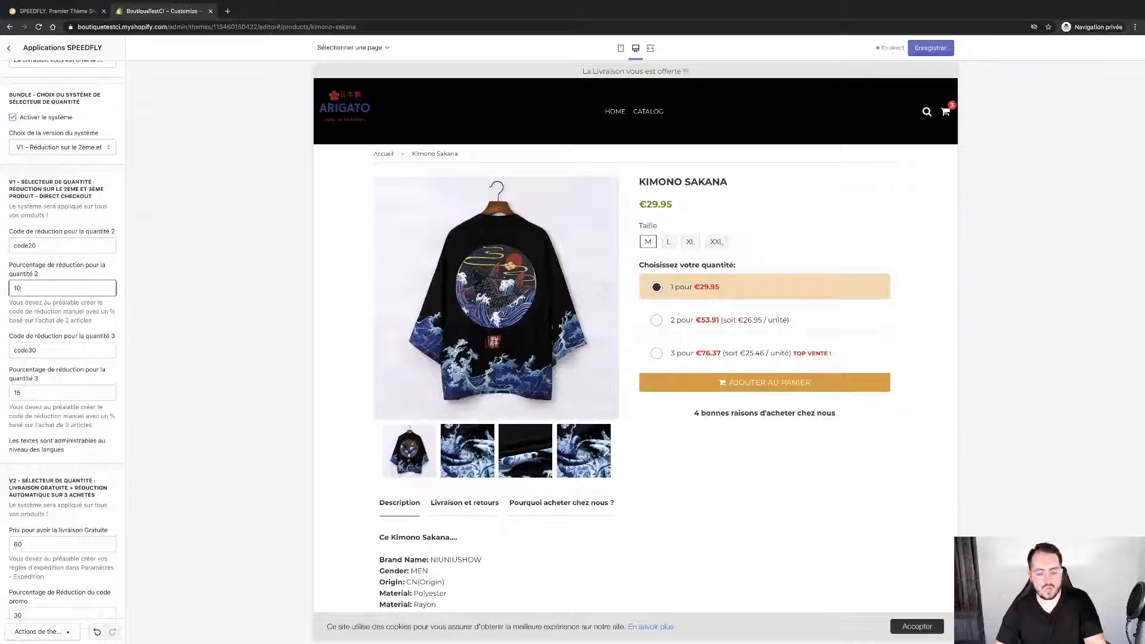
{"action": "double_click", "coordinate": [20, 290]}
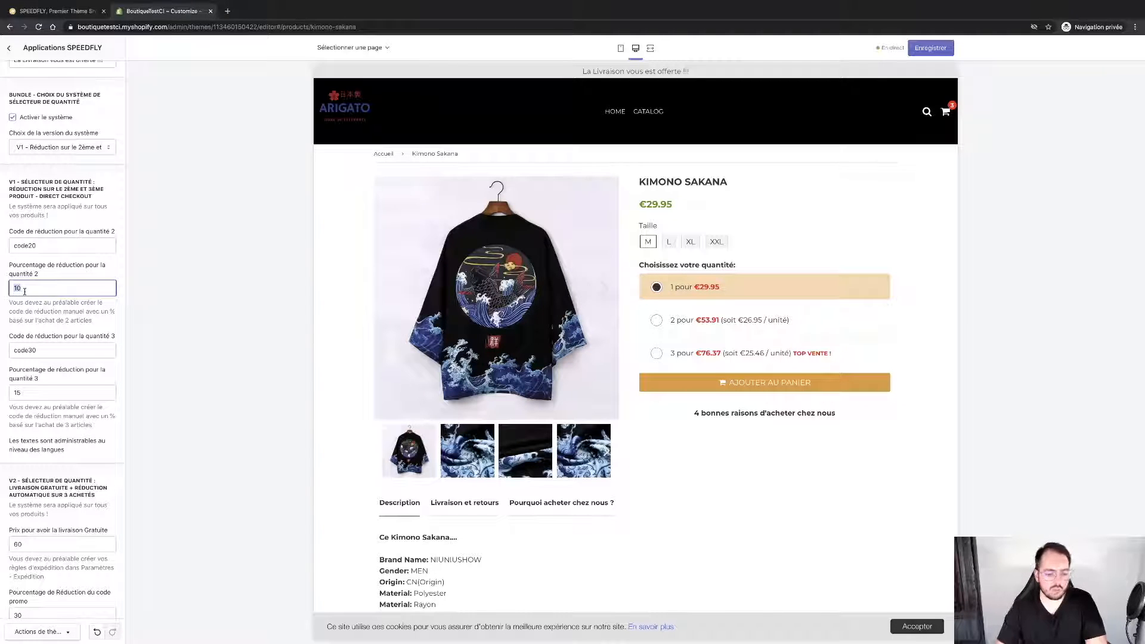
{"action": "type", "text": "2"}
{"action": "left_click", "coordinate": [20, 395]}
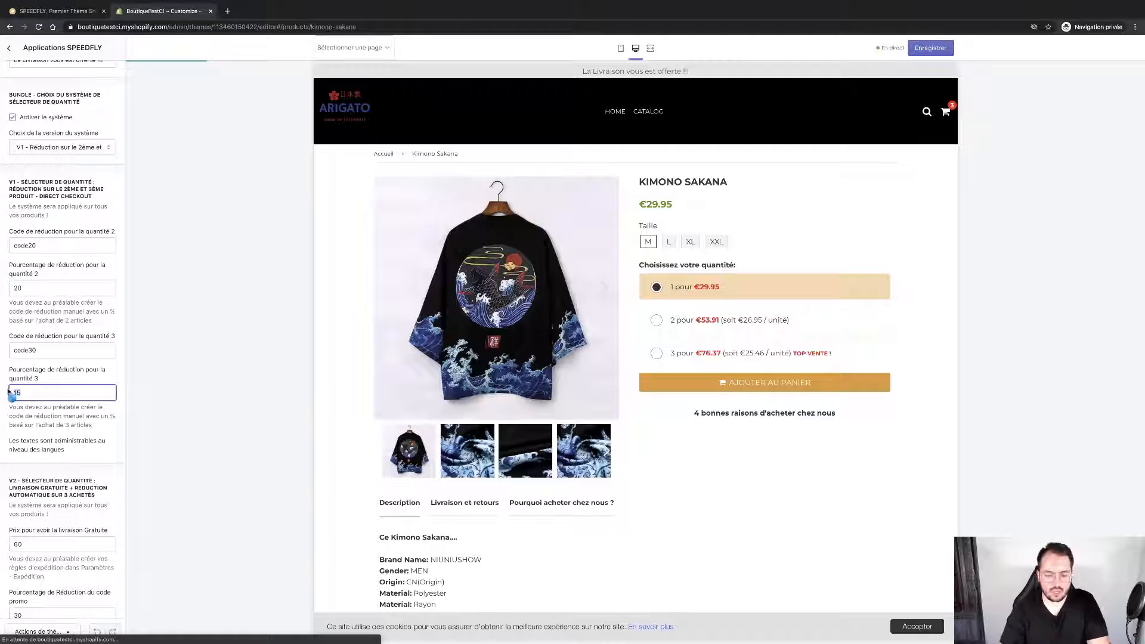
{"action": "type", "text": "30"}
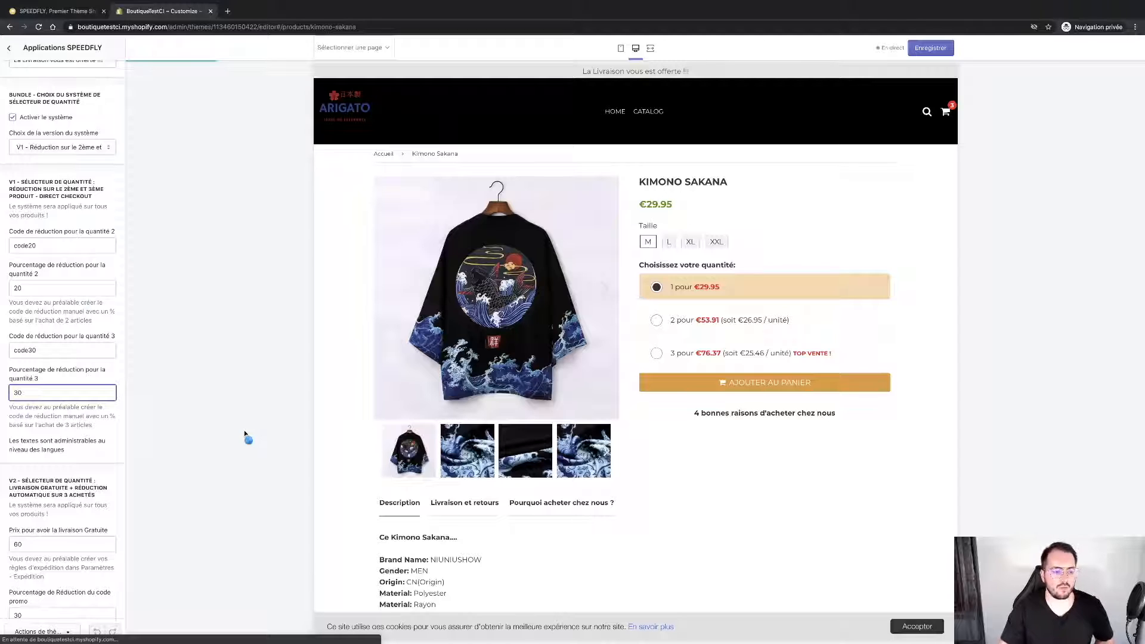
Step: Review the V2 quantity selector, variant colour system and EU cookies banner options alongside the product page
{"action": "scroll", "coordinate": [56, 435], "scroll_direction": "down", "scroll_amount": 4}
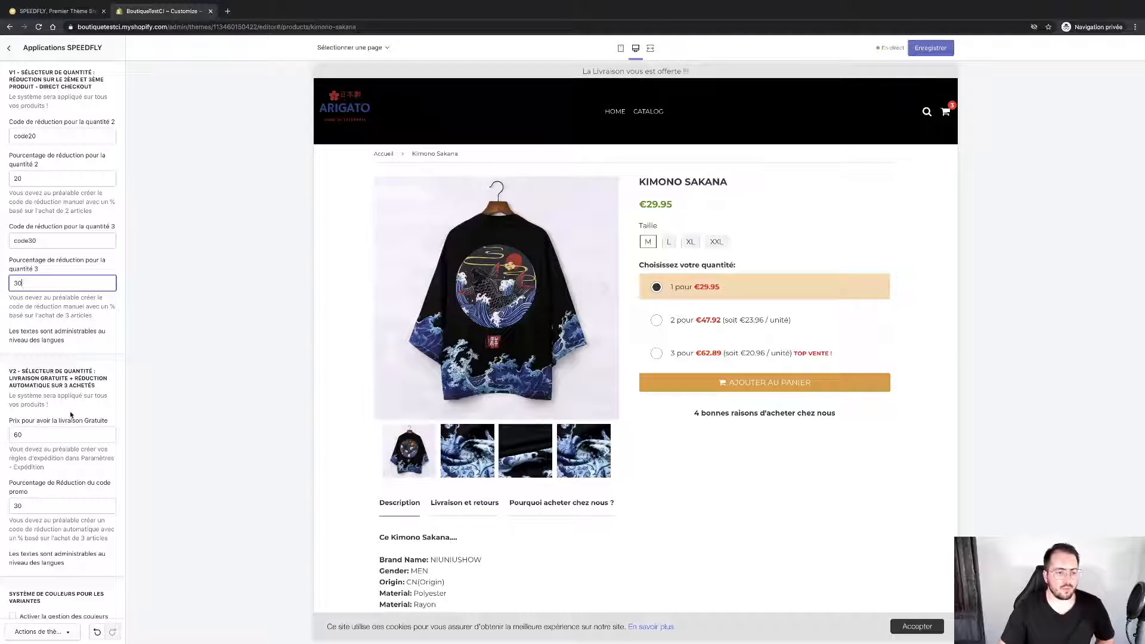
{"action": "scroll", "coordinate": [71, 414], "scroll_direction": "down", "scroll_amount": 5}
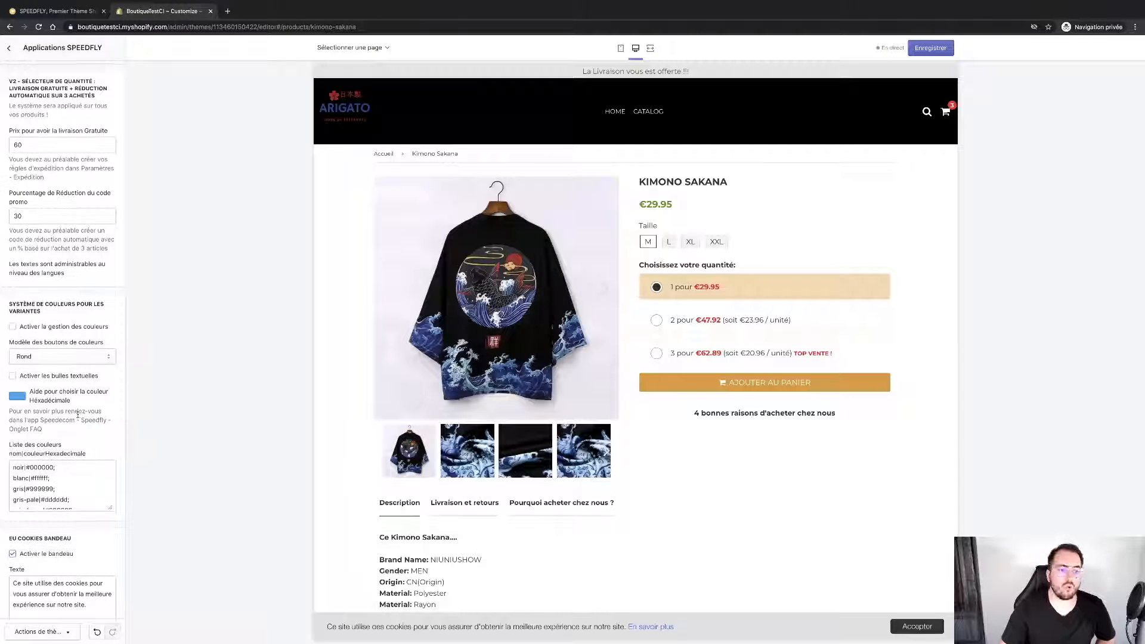
{"action": "scroll", "coordinate": [77, 413], "scroll_direction": "down", "scroll_amount": 1}
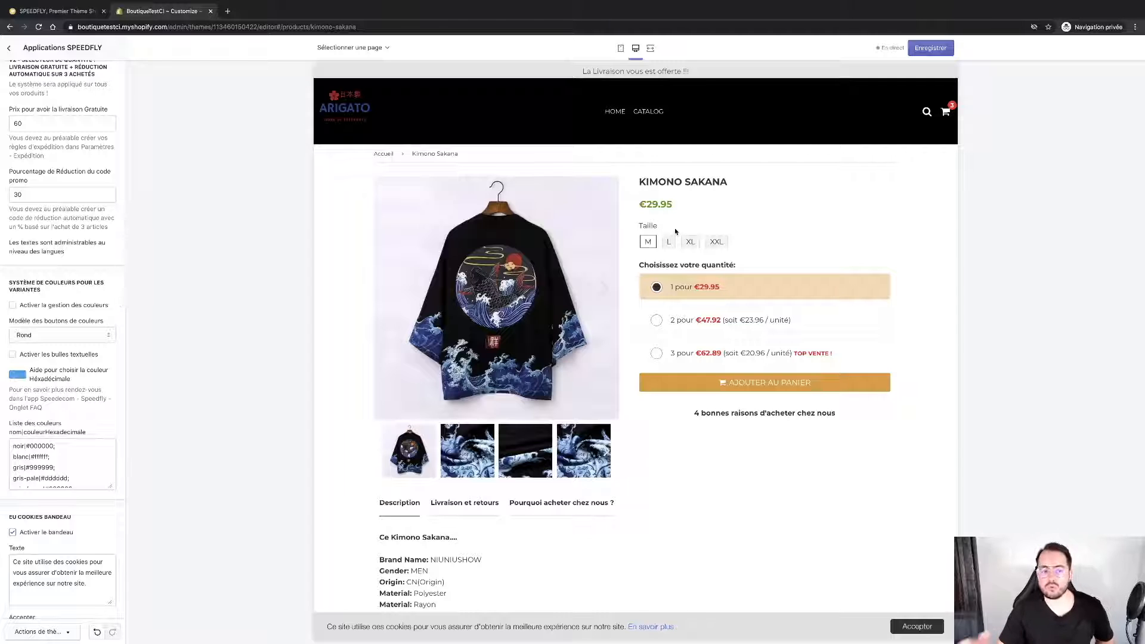
{"action": "scroll", "coordinate": [675, 231], "scroll_direction": "down", "scroll_amount": 2}
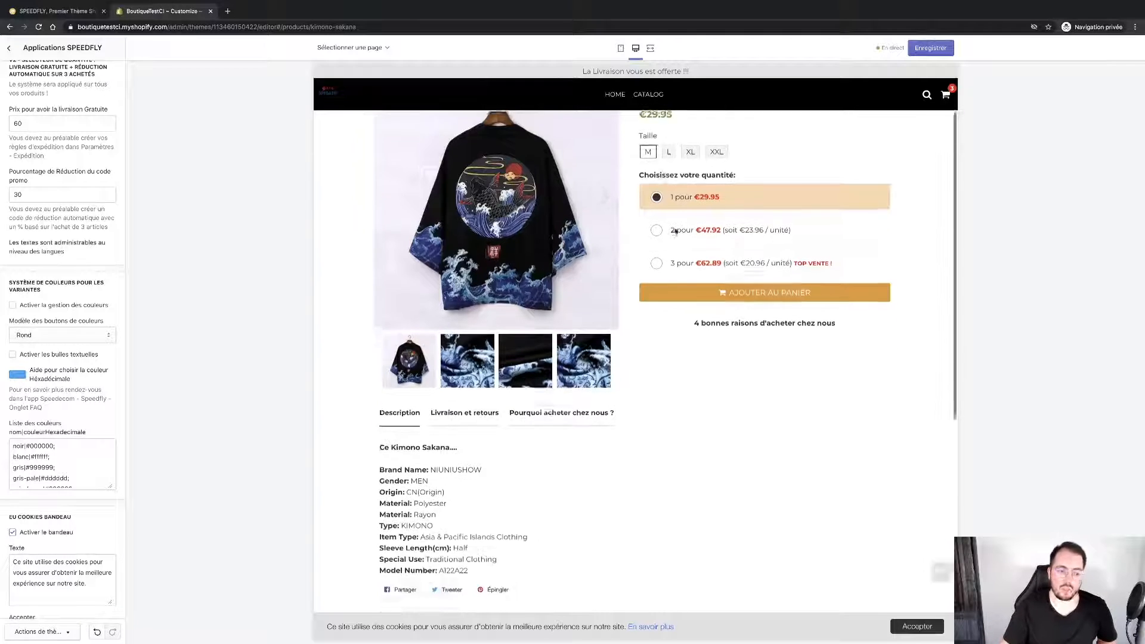
{"action": "scroll", "coordinate": [42, 433], "scroll_direction": "down", "scroll_amount": 3}
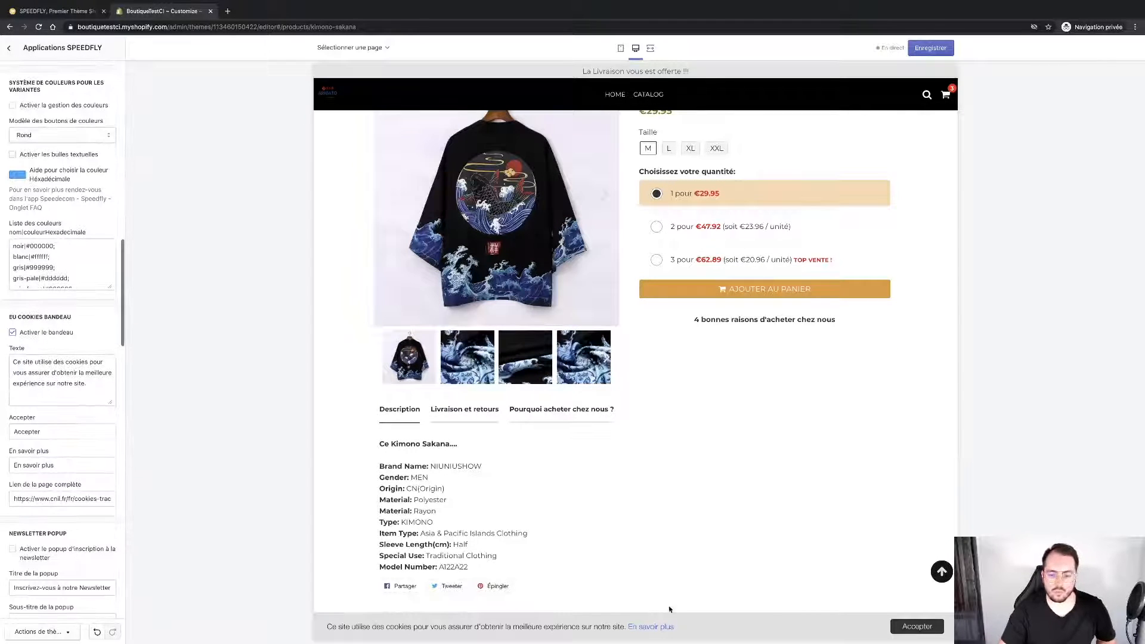
{"action": "scroll", "coordinate": [102, 443], "scroll_direction": "down", "scroll_amount": 2}
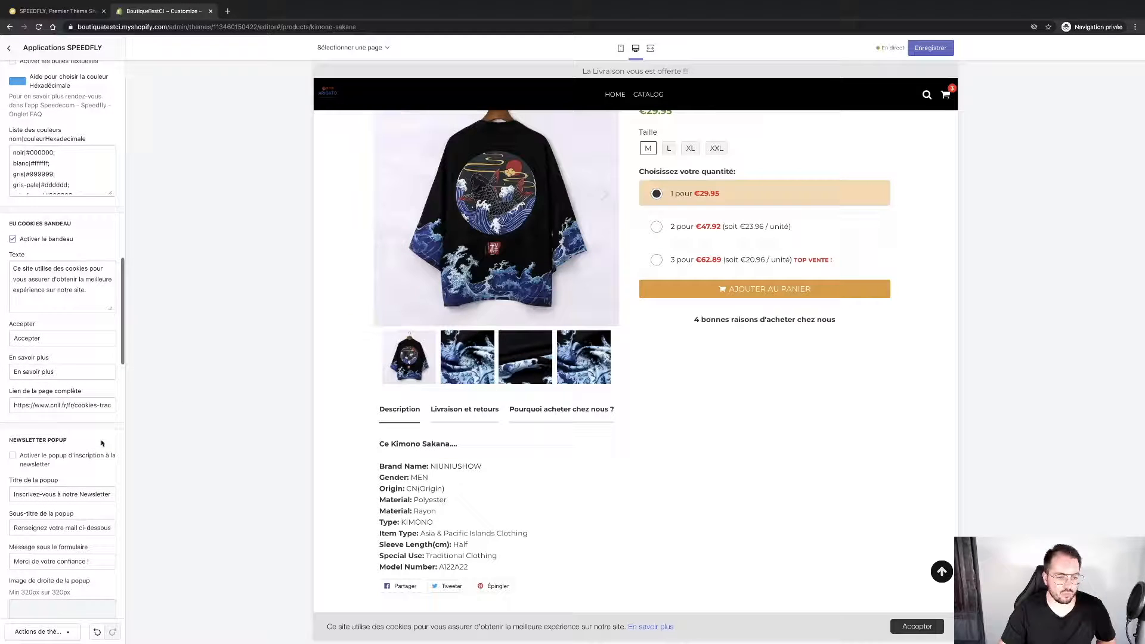
Step: Activate the newsletter signup popup and the Sticky bar, and dismiss the popup in the preview
{"action": "left_click", "coordinate": [71, 456]}
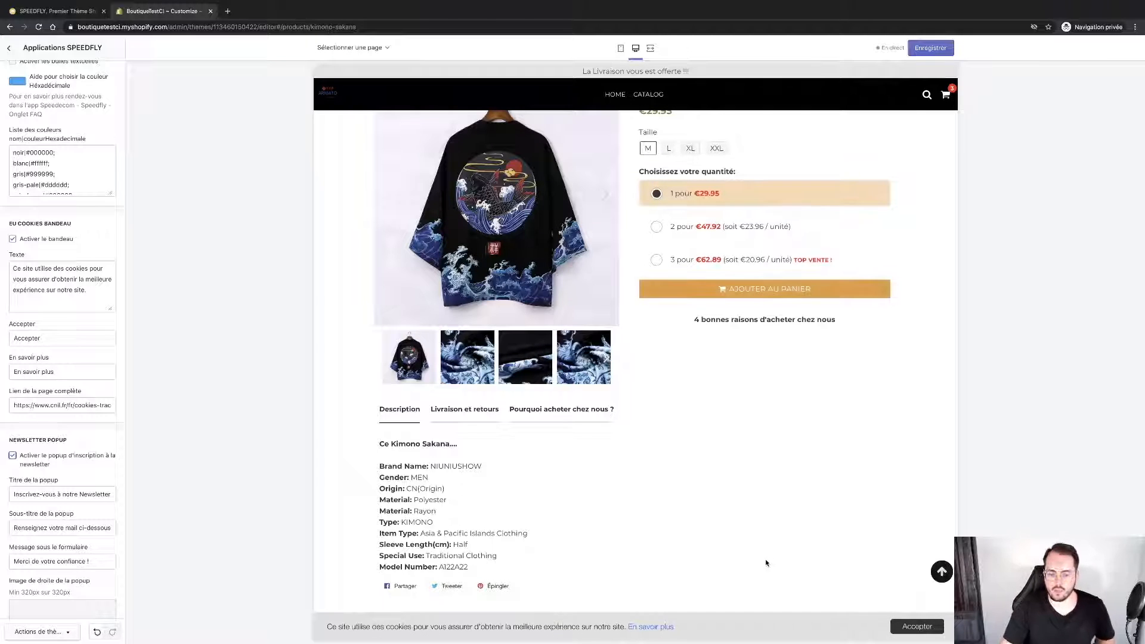
{"action": "scroll", "coordinate": [92, 540], "scroll_direction": "down", "scroll_amount": 10}
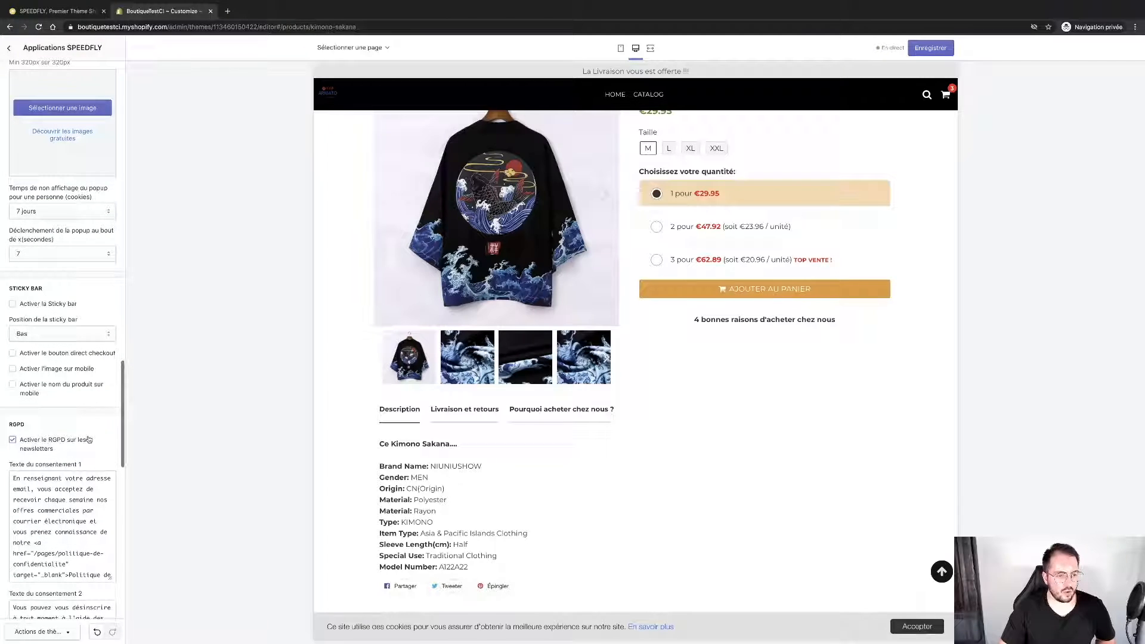
{"action": "left_click", "coordinate": [58, 305]}
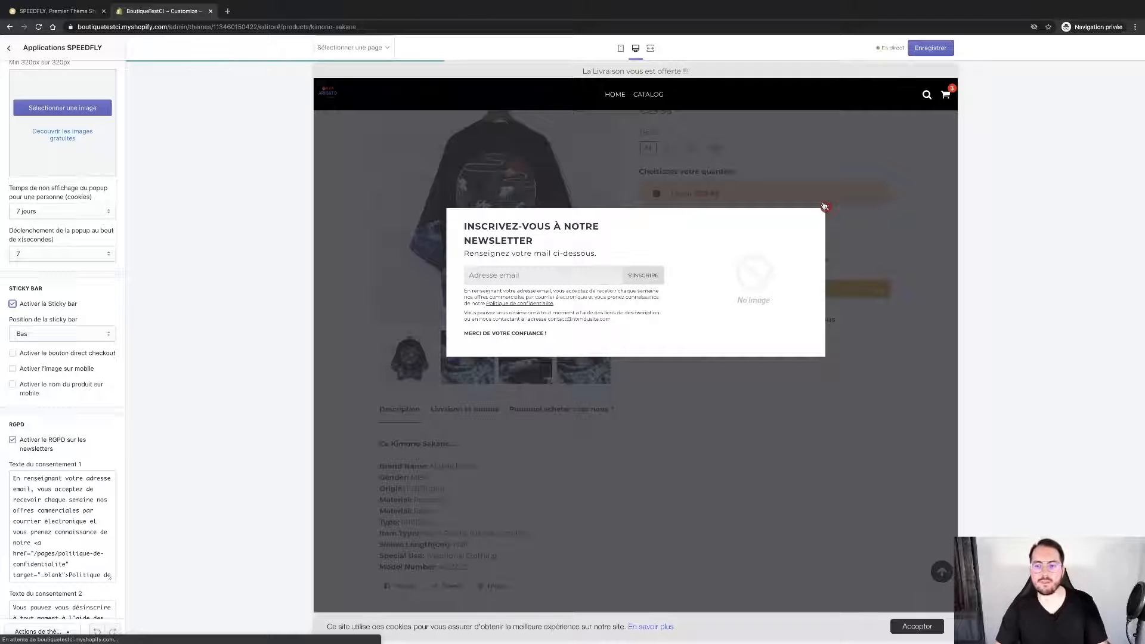
{"action": "left_click", "coordinate": [825, 206]}
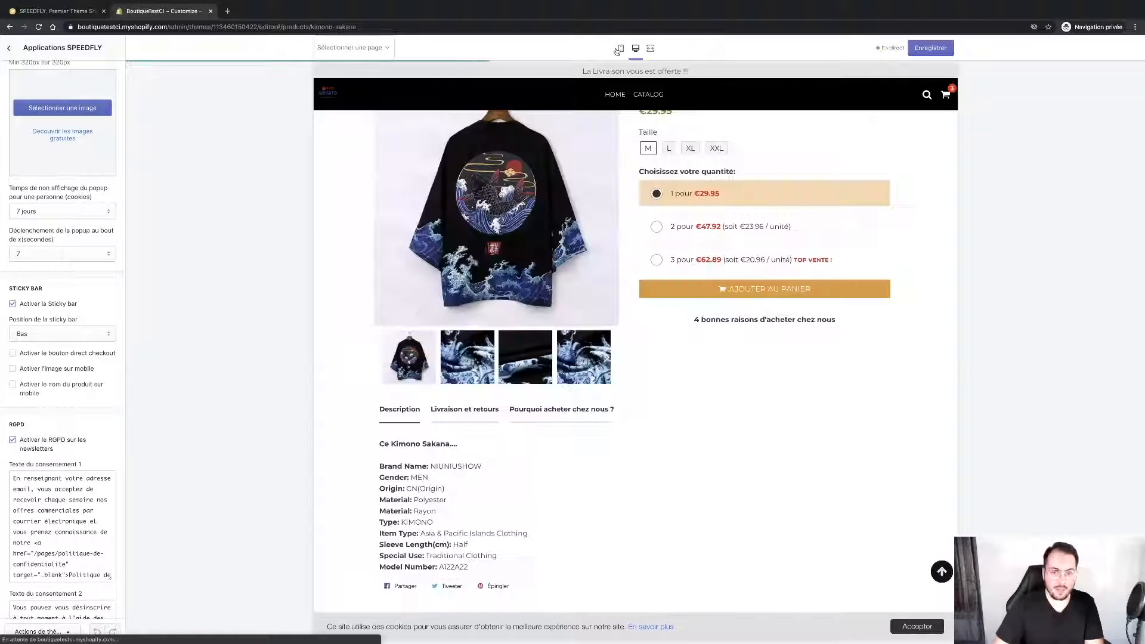
Step: Switch the preview to mobile and look through the Kimono Sakana product page to check the Sticky bar
{"action": "left_click", "coordinate": [620, 48]}
{"action": "scroll", "coordinate": [653, 396], "scroll_direction": "down", "scroll_amount": 3}
{"action": "scroll", "coordinate": [653, 396], "scroll_direction": "down", "scroll_amount": 10}
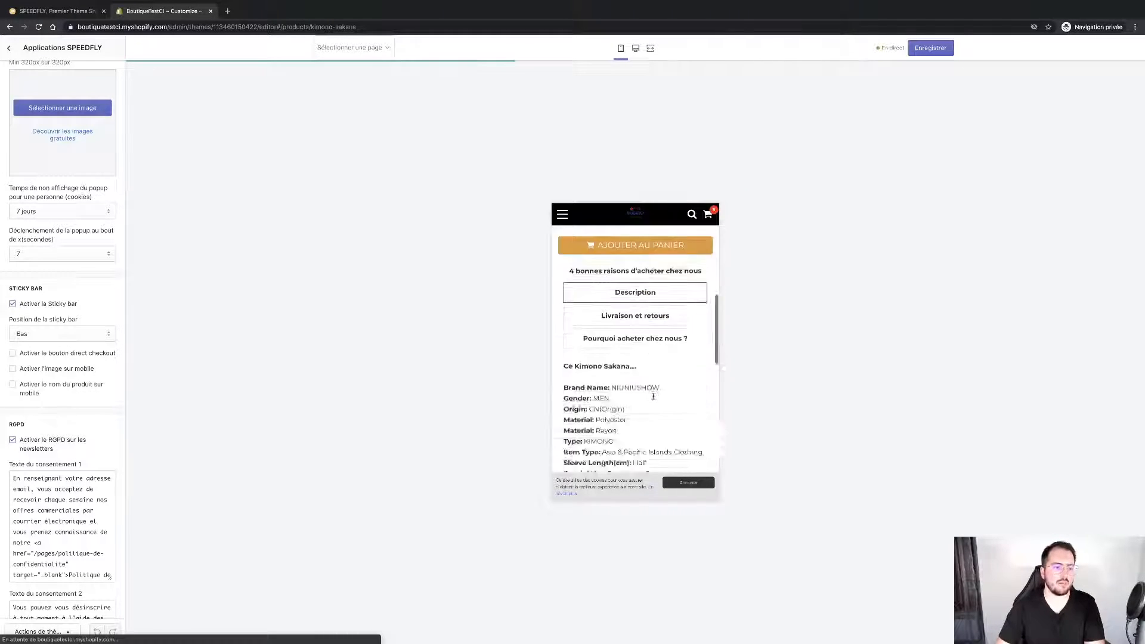
{"action": "scroll", "coordinate": [653, 397], "scroll_direction": "up", "scroll_amount": 15}
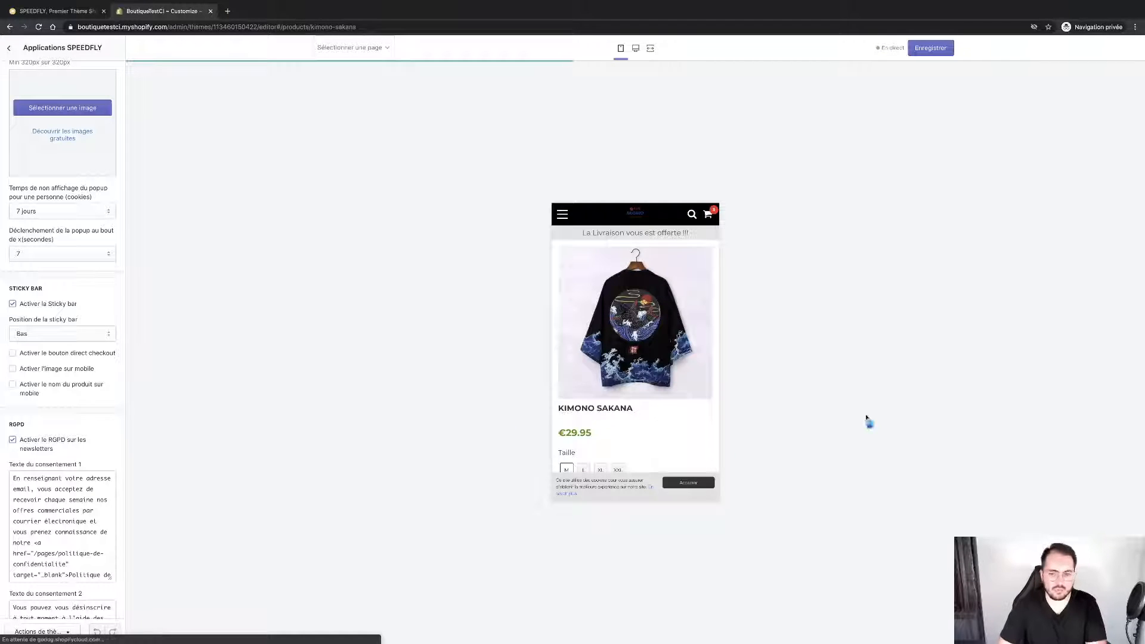
{"action": "scroll", "coordinate": [689, 390], "scroll_direction": "down", "scroll_amount": 5}
{"action": "scroll", "coordinate": [689, 391], "scroll_direction": "down", "scroll_amount": 8}
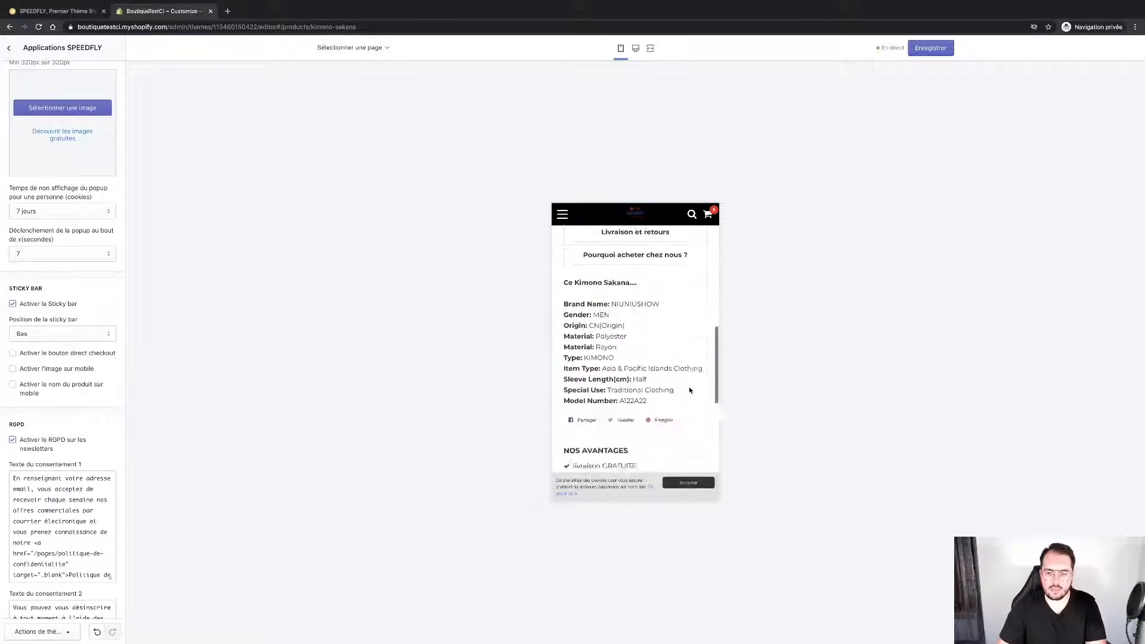
Step: Save the theme changes and accept the cookies banner in the mobile preview of the product page
{"action": "scroll", "coordinate": [689, 389], "scroll_direction": "up", "scroll_amount": 13}
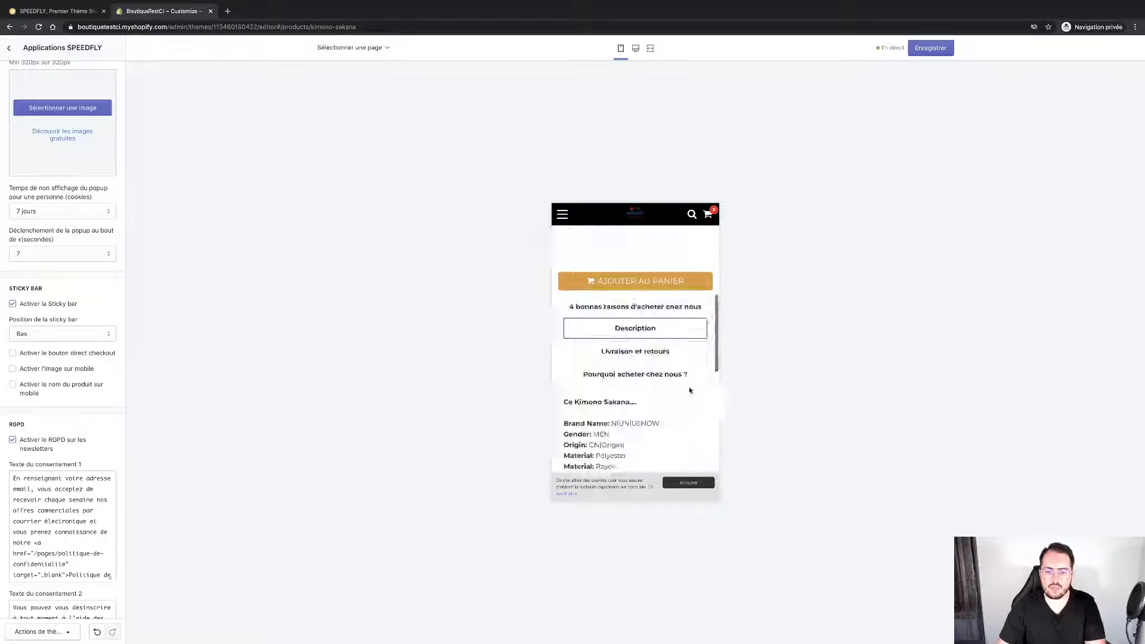
{"action": "scroll", "coordinate": [689, 390], "scroll_direction": "down", "scroll_amount": 15}
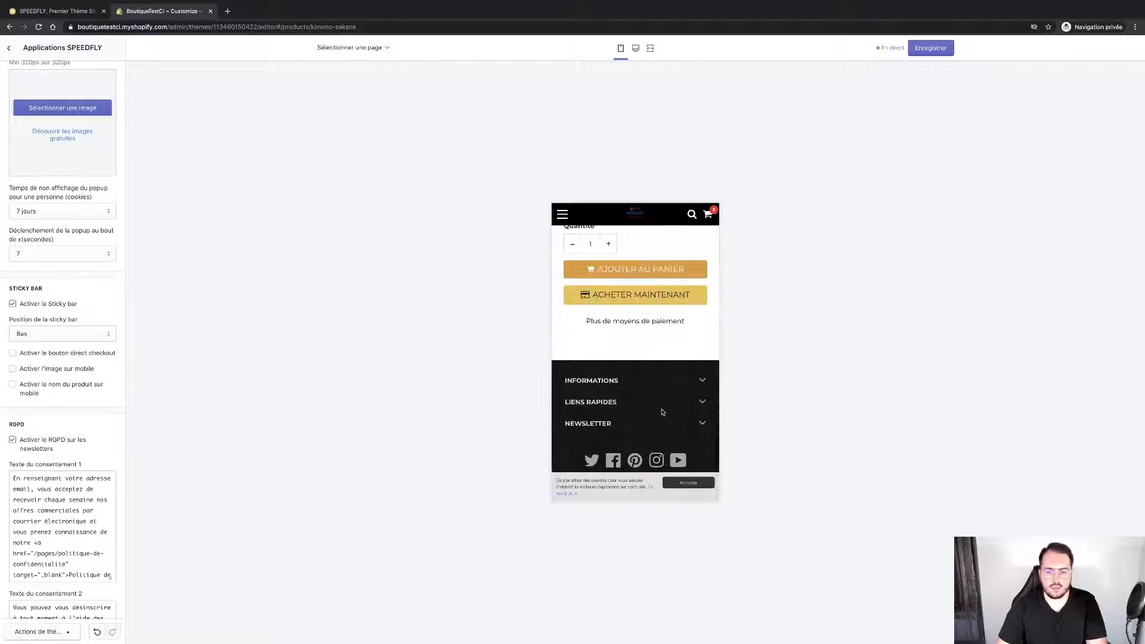
{"action": "left_click", "coordinate": [937, 48]}
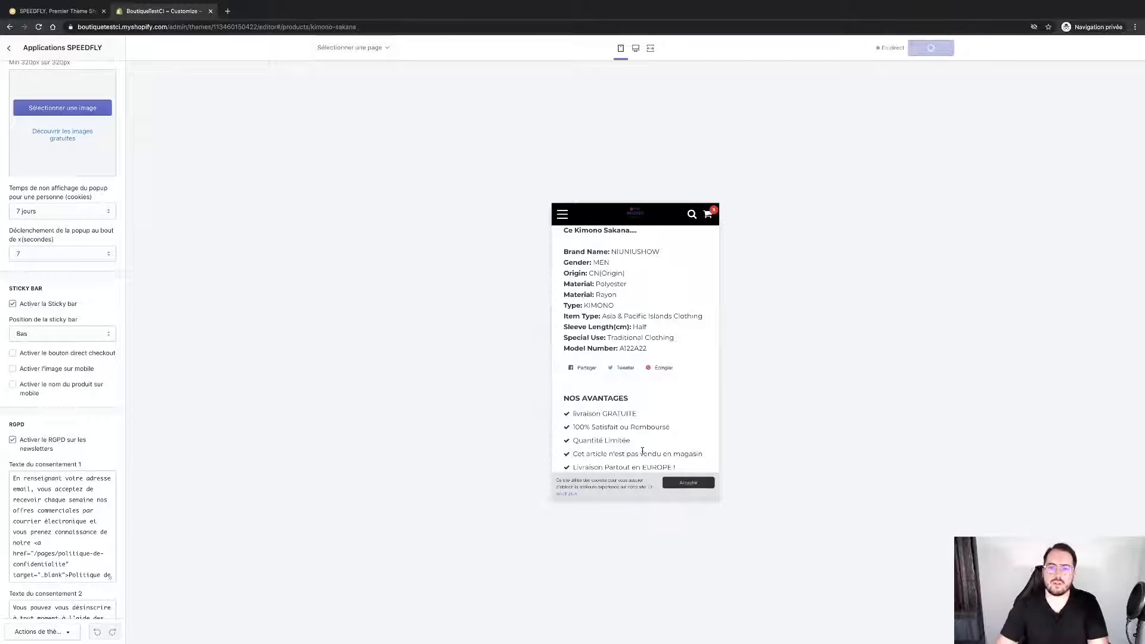
{"action": "scroll", "coordinate": [642, 451], "scroll_direction": "up", "scroll_amount": 10}
{"action": "left_click", "coordinate": [683, 486]}
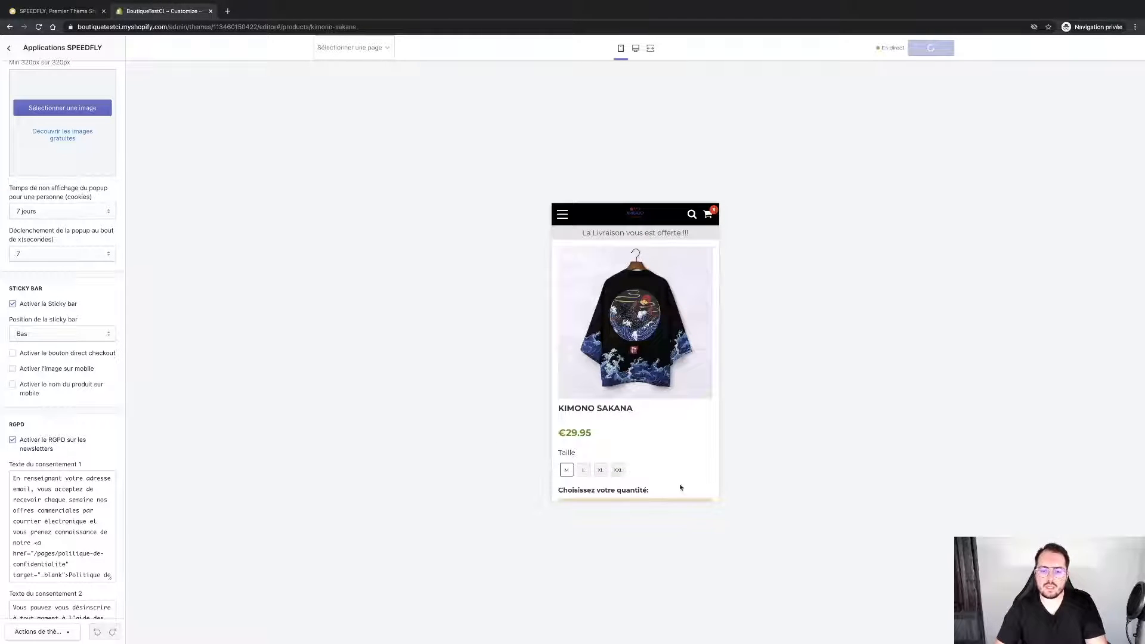
Step: Look through the mobile product page to check how the Sticky bar behaves along it
{"action": "scroll", "coordinate": [633, 473], "scroll_direction": "down", "scroll_amount": 10}
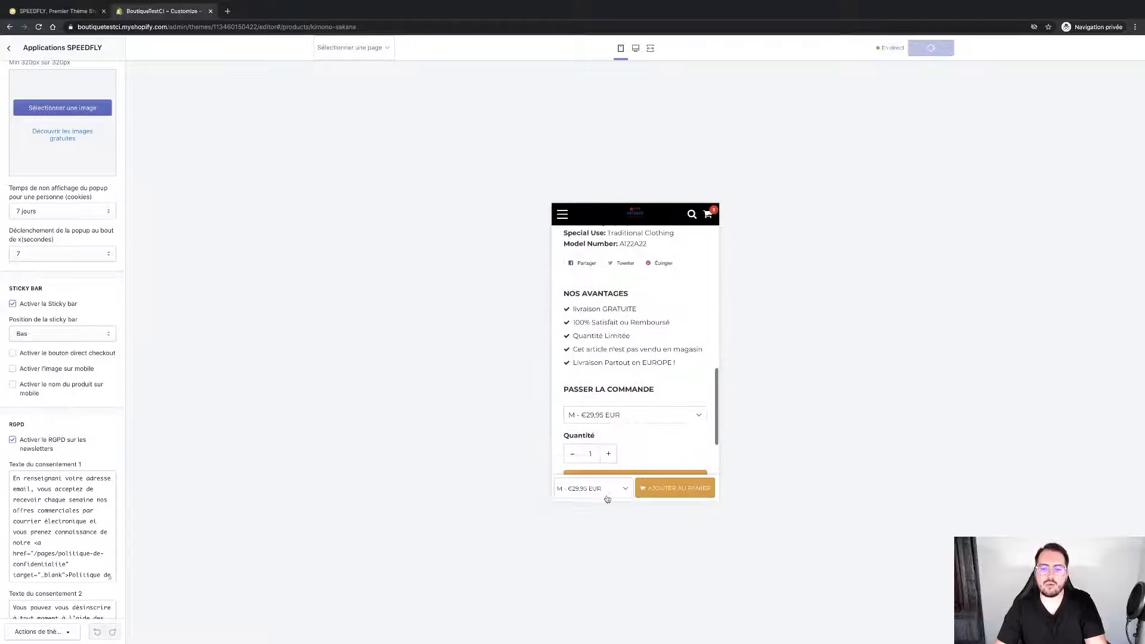
{"action": "scroll", "coordinate": [673, 336], "scroll_direction": "up", "scroll_amount": 10}
{"action": "scroll", "coordinate": [664, 476], "scroll_direction": "down", "scroll_amount": 4}
{"action": "scroll", "coordinate": [664, 476], "scroll_direction": "up", "scroll_amount": 4}
{"action": "scroll", "coordinate": [664, 476], "scroll_direction": "down", "scroll_amount": 6}
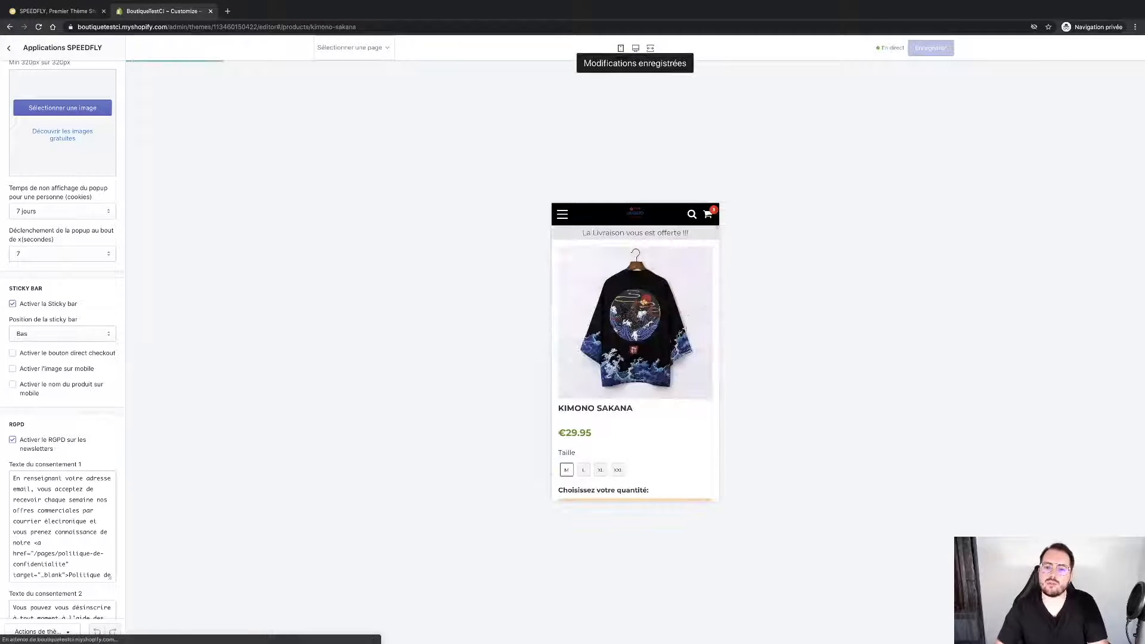
{"action": "scroll", "coordinate": [661, 472], "scroll_direction": "down", "scroll_amount": 2}
{"action": "scroll", "coordinate": [663, 487], "scroll_direction": "down", "scroll_amount": 5}
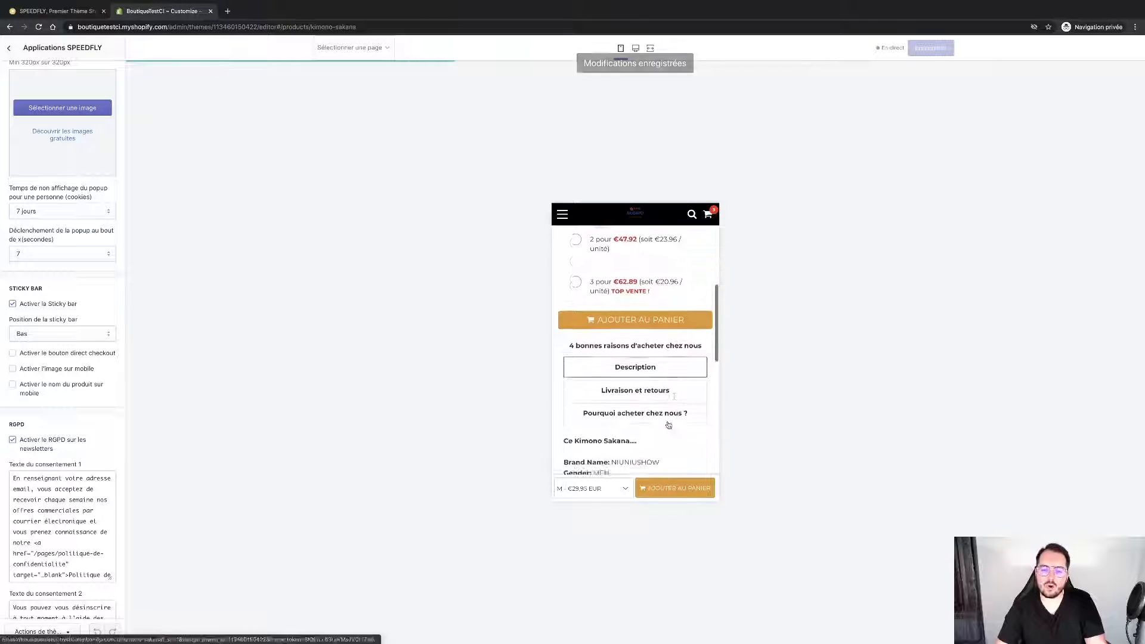
Step: Review the RGPD consent texts and the promo-code cup game options in the SPEEDFLY applications settings
{"action": "scroll", "coordinate": [98, 455], "scroll_direction": "down", "scroll_amount": 3}
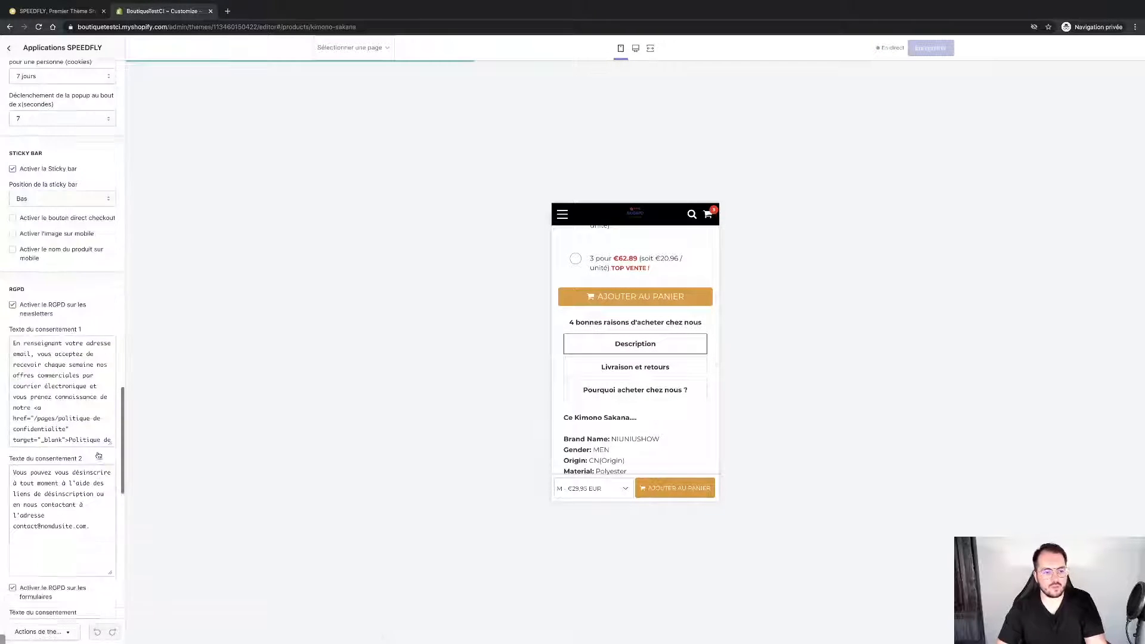
{"action": "scroll", "coordinate": [98, 455], "scroll_direction": "down", "scroll_amount": 3}
{"action": "scroll", "coordinate": [99, 459], "scroll_direction": "down", "scroll_amount": 3}
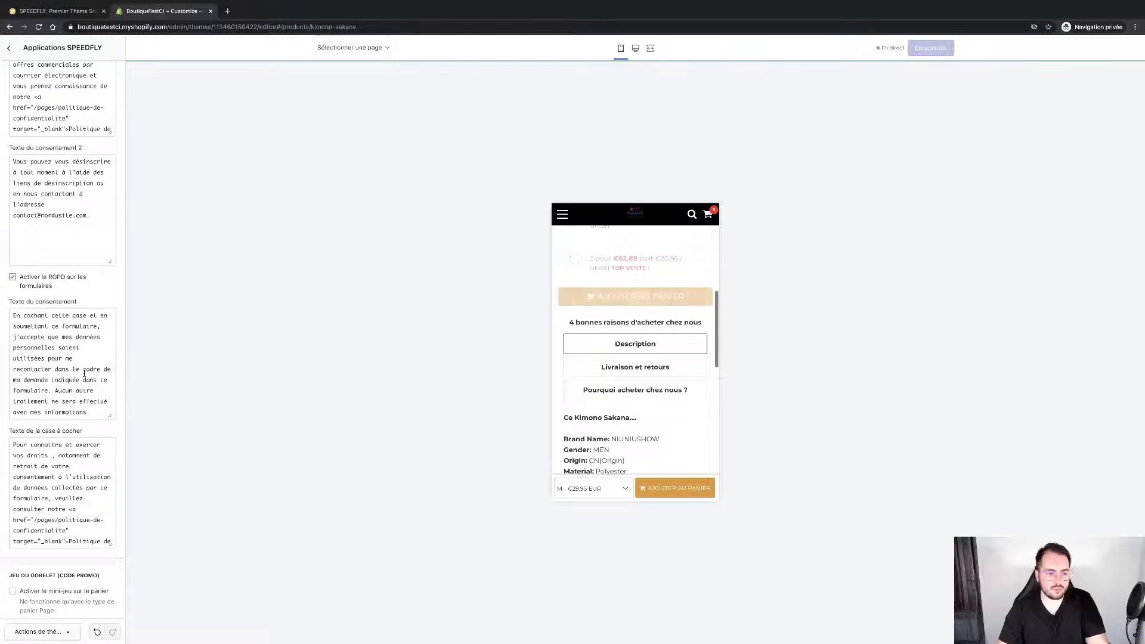
{"action": "scroll", "coordinate": [84, 374], "scroll_direction": "down", "scroll_amount": 6}
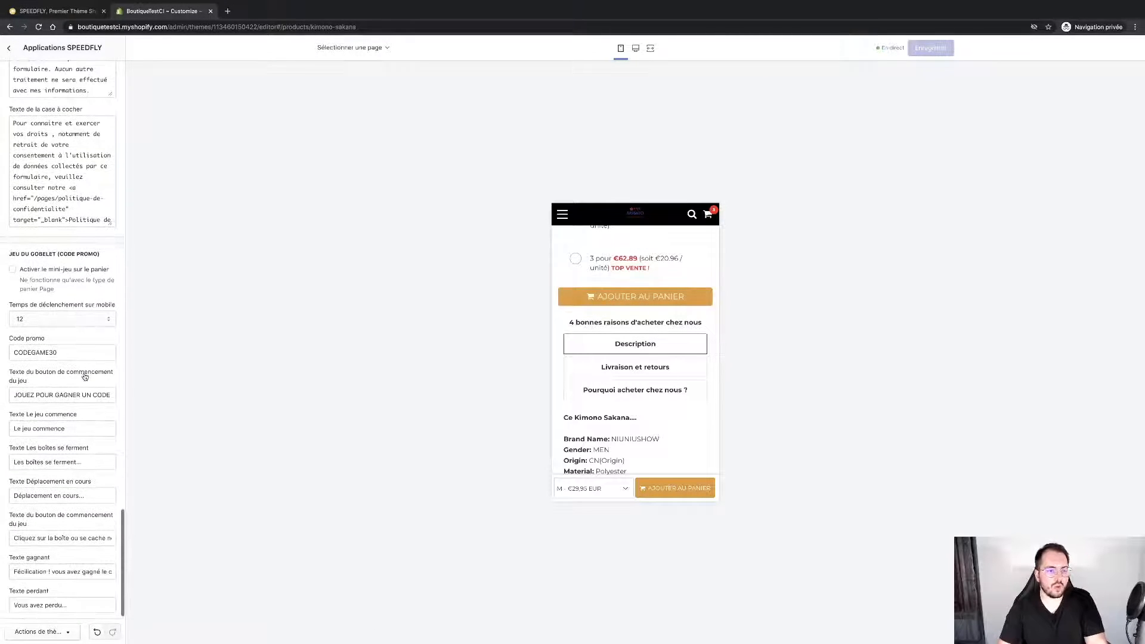
{"action": "scroll", "coordinate": [49, 269], "scroll_direction": "up", "scroll_amount": 10}
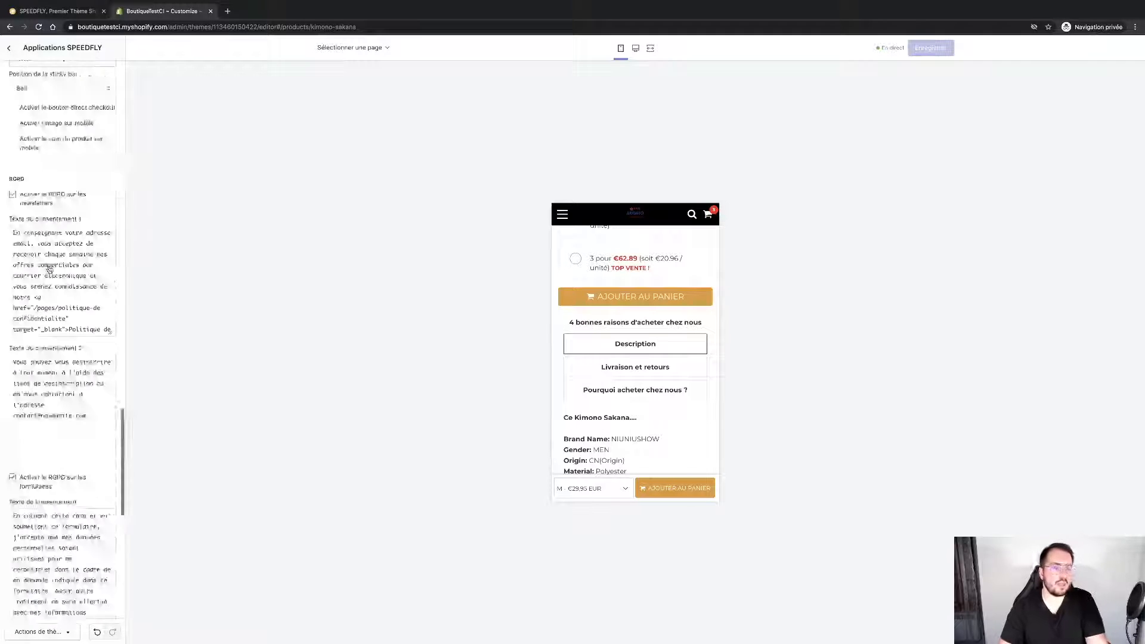
{"action": "scroll", "coordinate": [50, 269], "scroll_direction": "up", "scroll_amount": 5}
{"action": "left_click", "coordinate": [9, 48]}
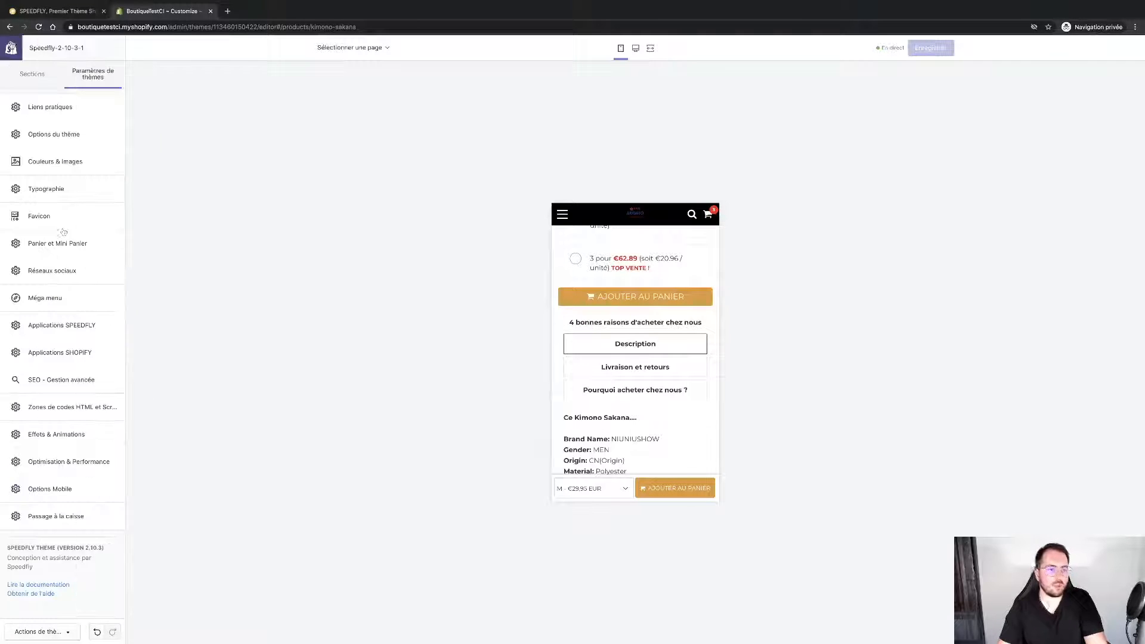
Step: Review the Applications SHOPIFY settings, from reviews and Product Review to the app code debugging options
{"action": "left_click", "coordinate": [64, 350]}
{"action": "scroll", "coordinate": [64, 349], "scroll_direction": "down", "scroll_amount": 2}
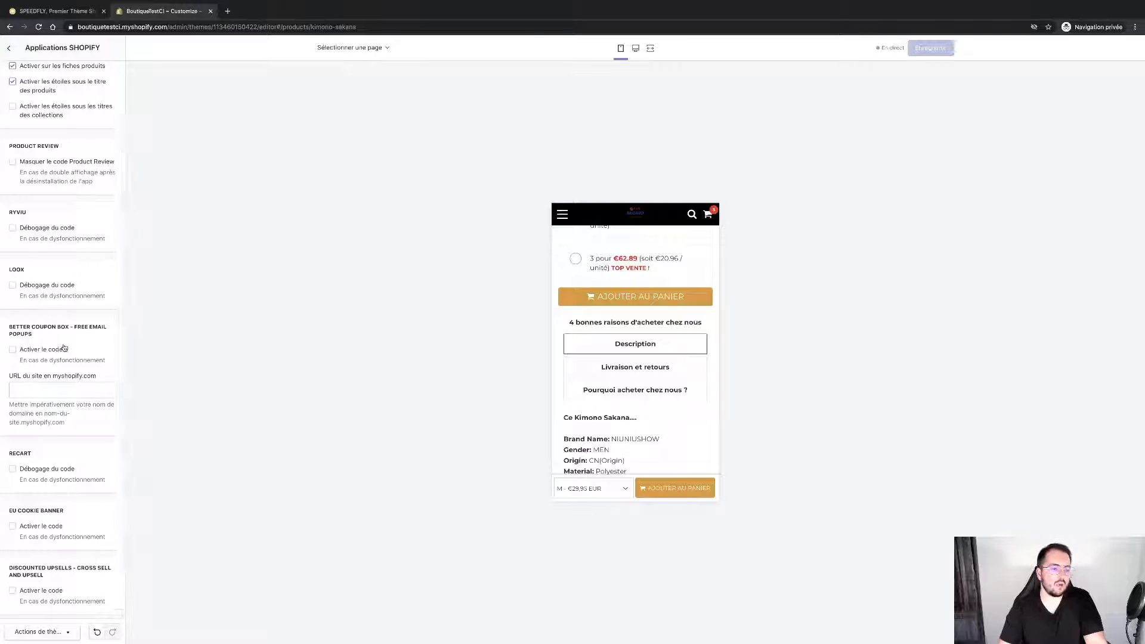
{"action": "scroll", "coordinate": [57, 318], "scroll_direction": "up", "scroll_amount": 2}
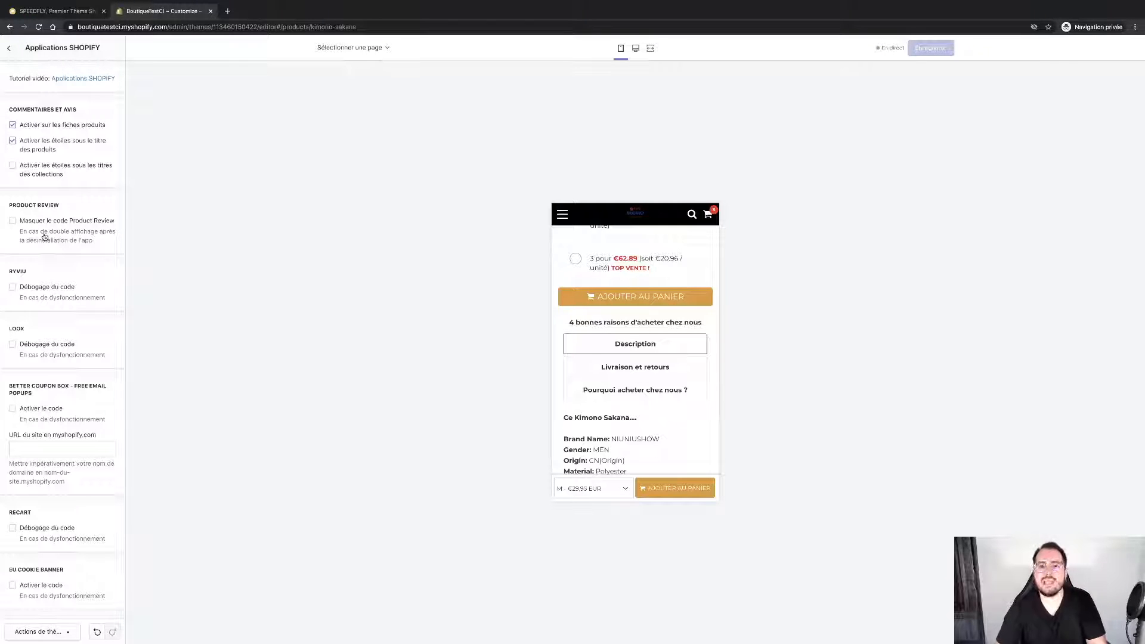
{"action": "left_click", "coordinate": [9, 49]}
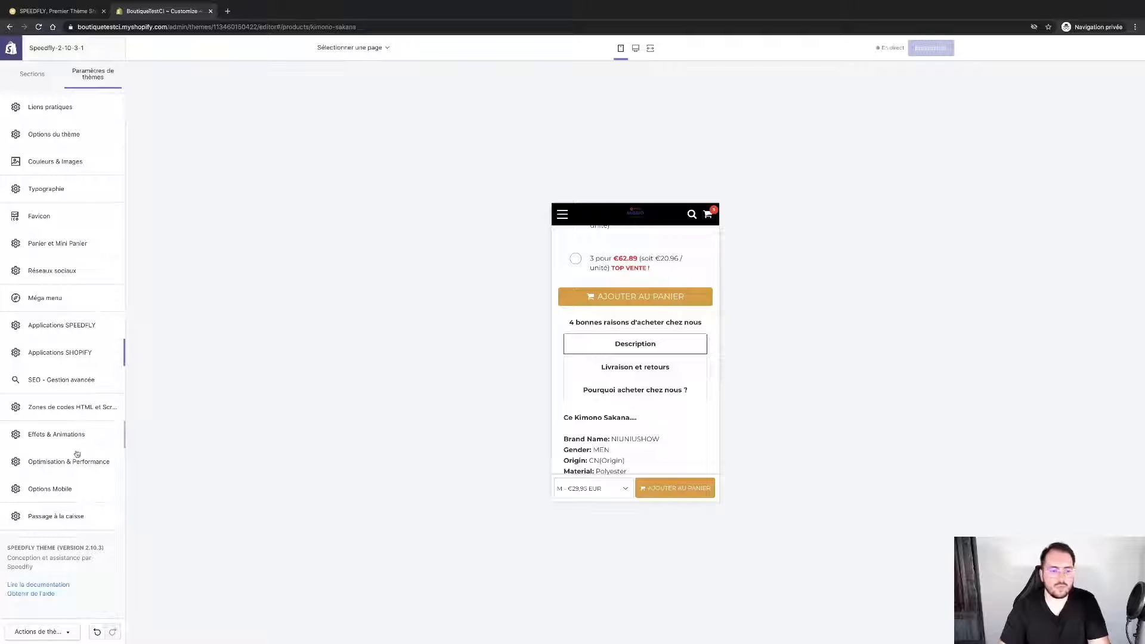
Step: Examine the advanced SEO settings, including product link optimisation, meta descriptions and the Search Console option
{"action": "left_click", "coordinate": [78, 384]}
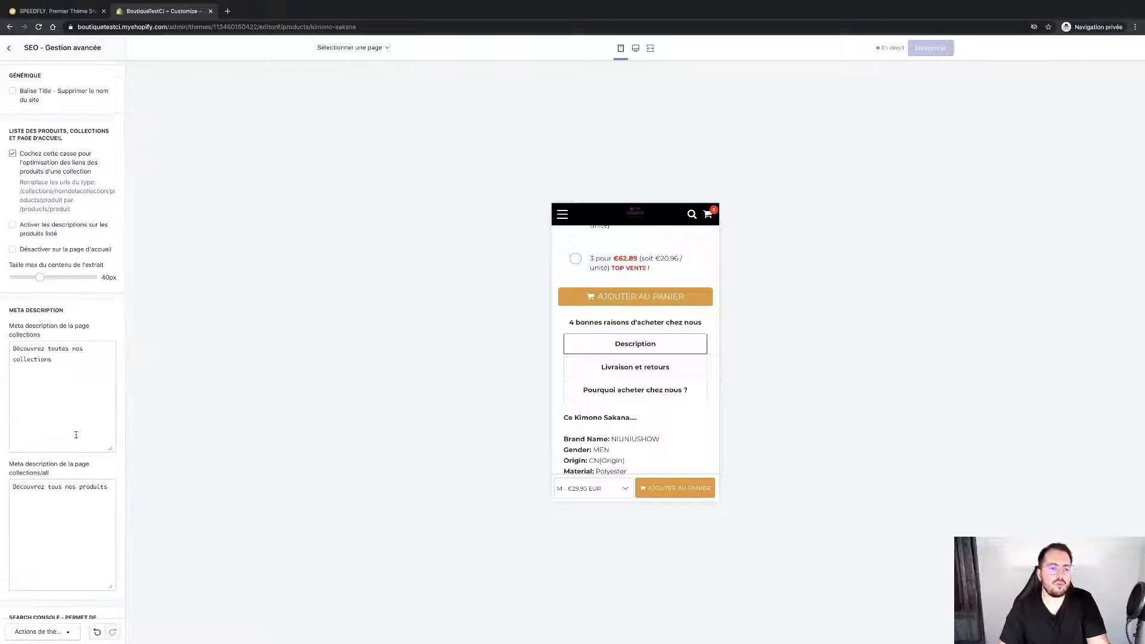
{"action": "scroll", "coordinate": [76, 435], "scroll_direction": "down", "scroll_amount": 2}
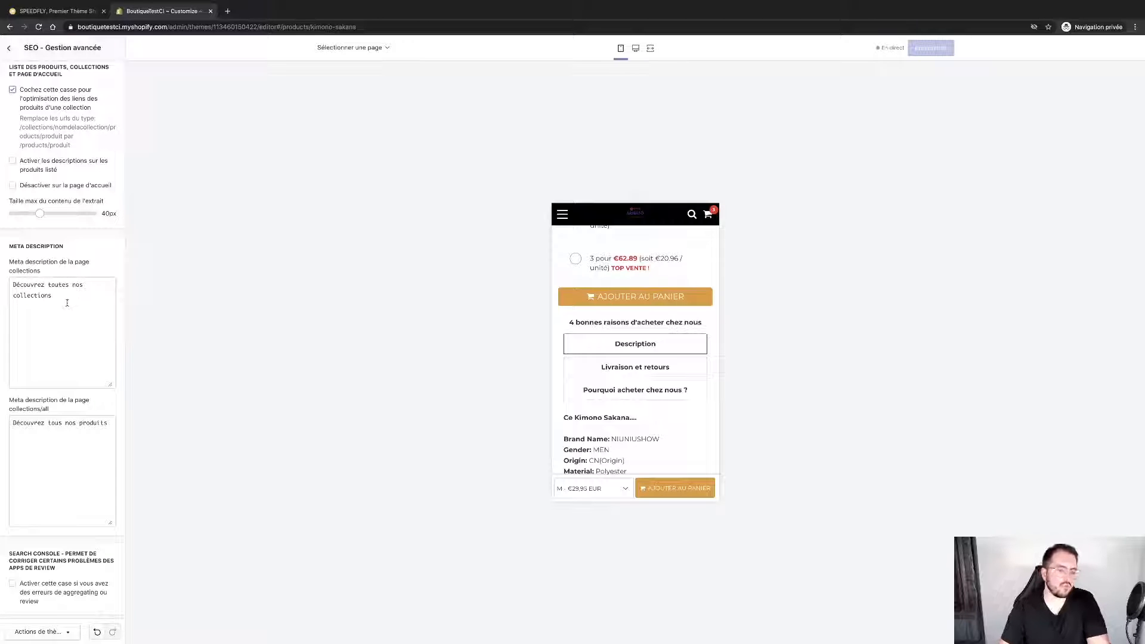
{"action": "scroll", "coordinate": [66, 302], "scroll_direction": "up", "scroll_amount": 2}
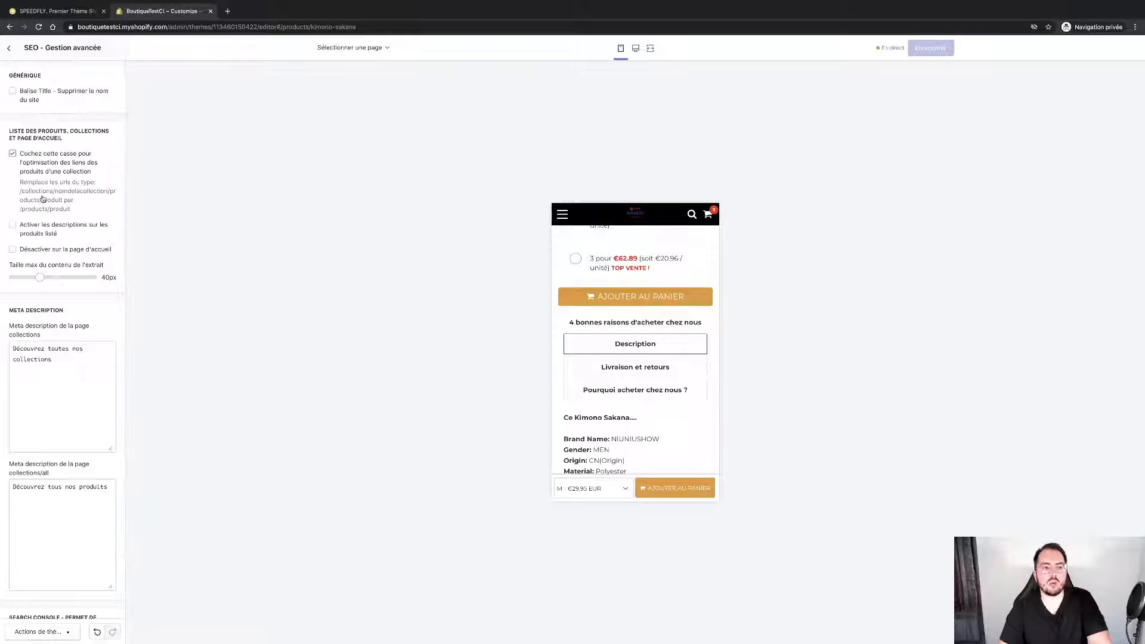
{"action": "scroll", "coordinate": [42, 198], "scroll_direction": "down", "scroll_amount": 1}
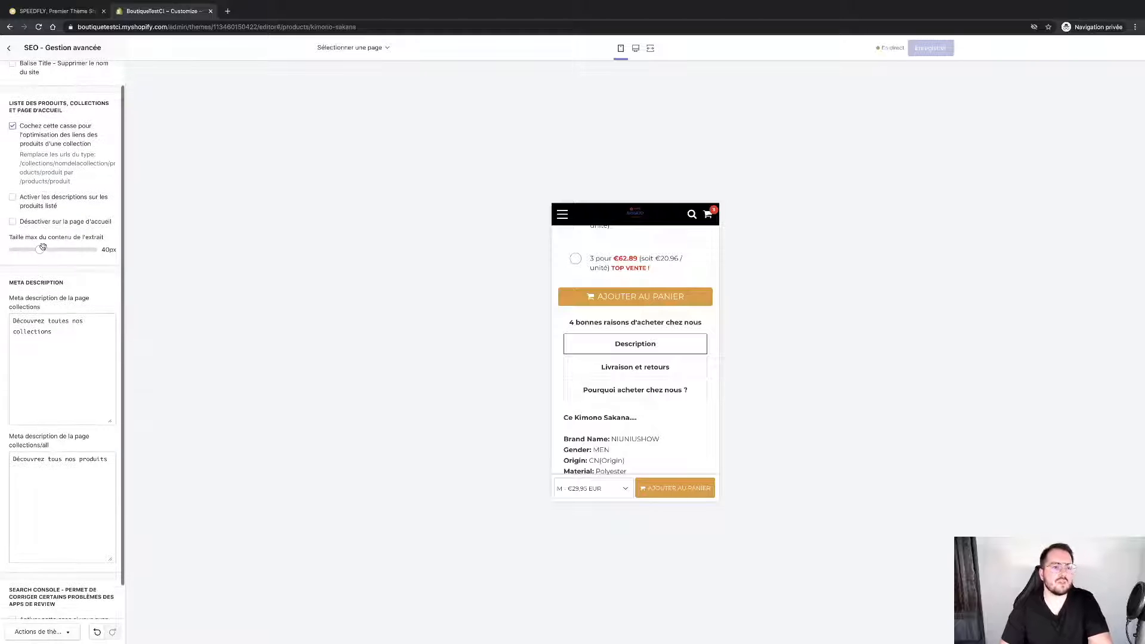
{"action": "scroll", "coordinate": [70, 209], "scroll_direction": "down", "scroll_amount": 1}
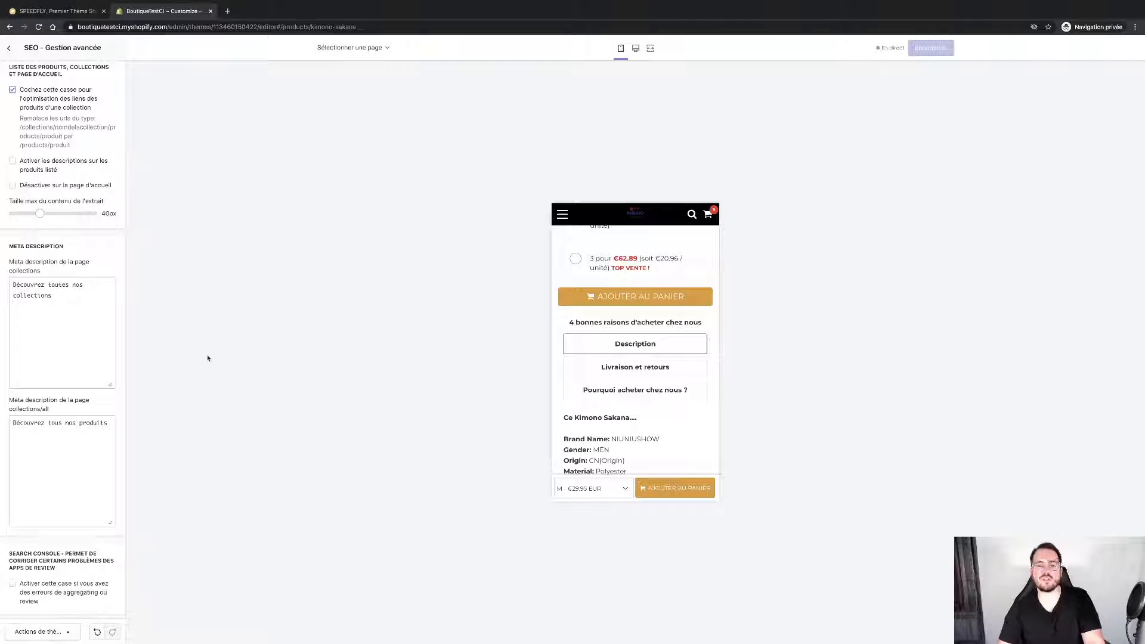
{"action": "scroll", "coordinate": [72, 218], "scroll_direction": "up", "scroll_amount": 2}
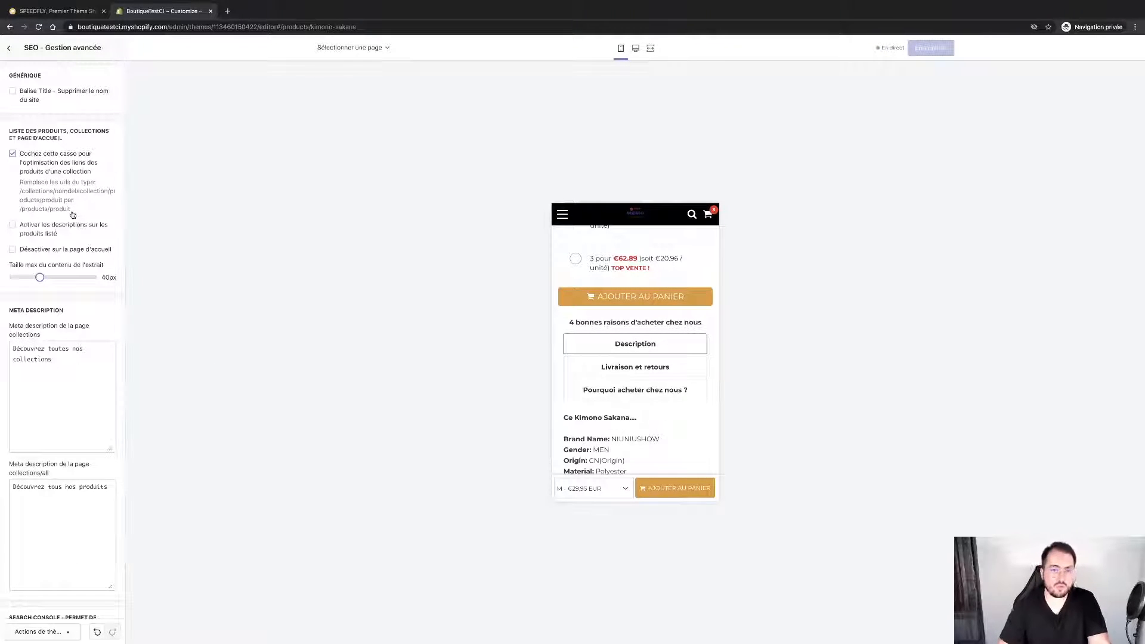
{"action": "scroll", "coordinate": [72, 215], "scroll_direction": "down", "scroll_amount": 2}
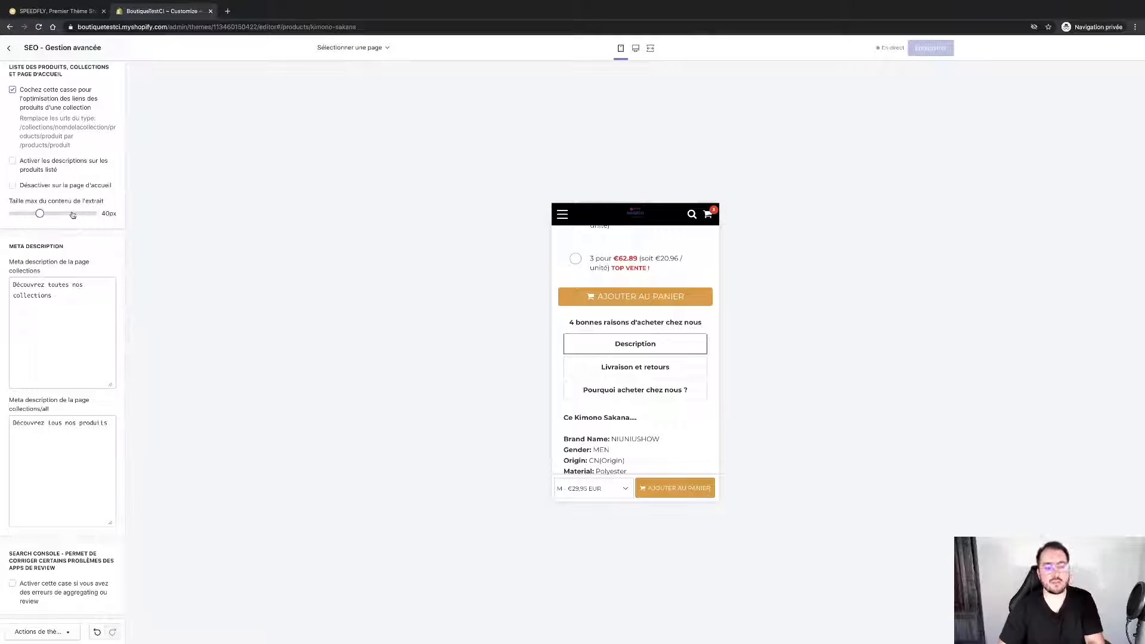
{"action": "scroll", "coordinate": [72, 215], "scroll_direction": "up", "scroll_amount": 2}
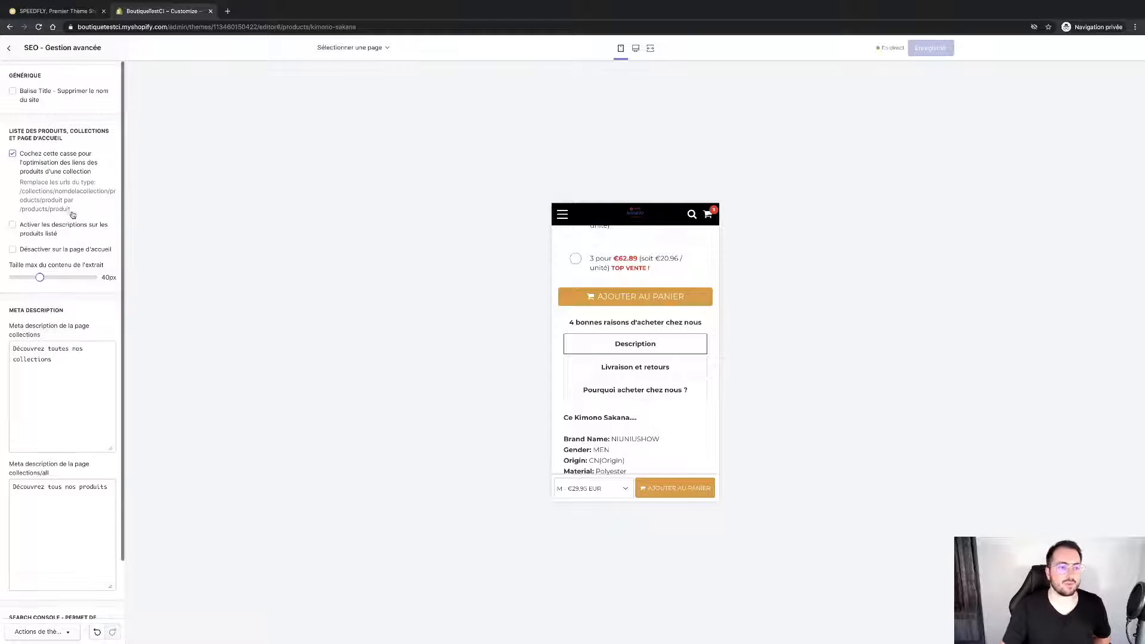
{"action": "left_click", "coordinate": [9, 49]}
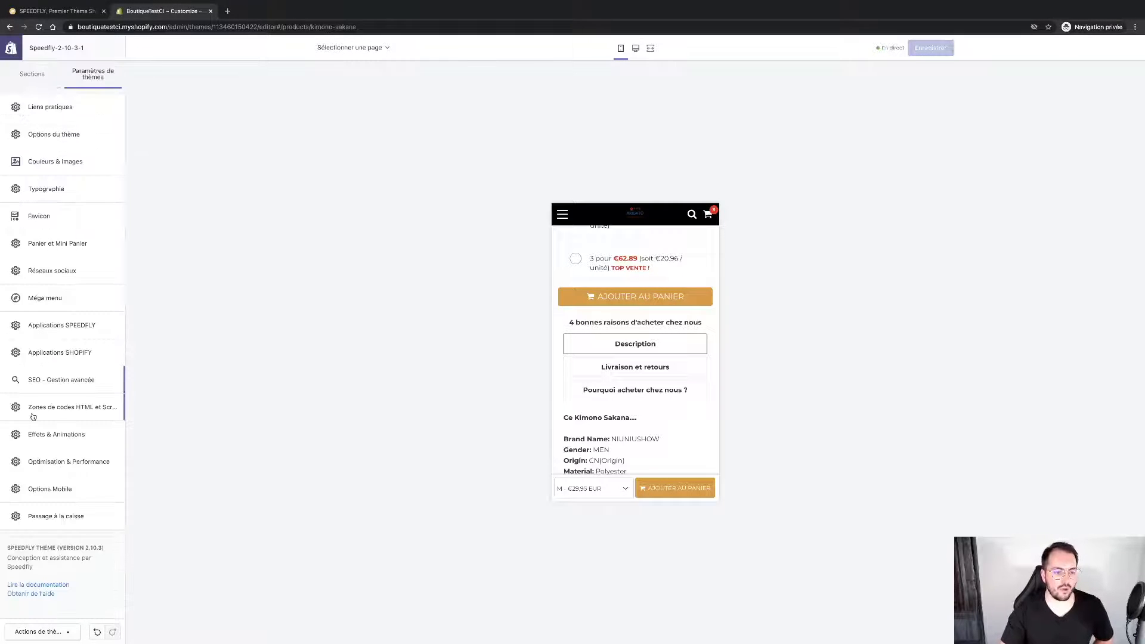
Step: Look over the HTML and script code zones, such as the Google Analytics and head tag fields
{"action": "left_click", "coordinate": [66, 407]}
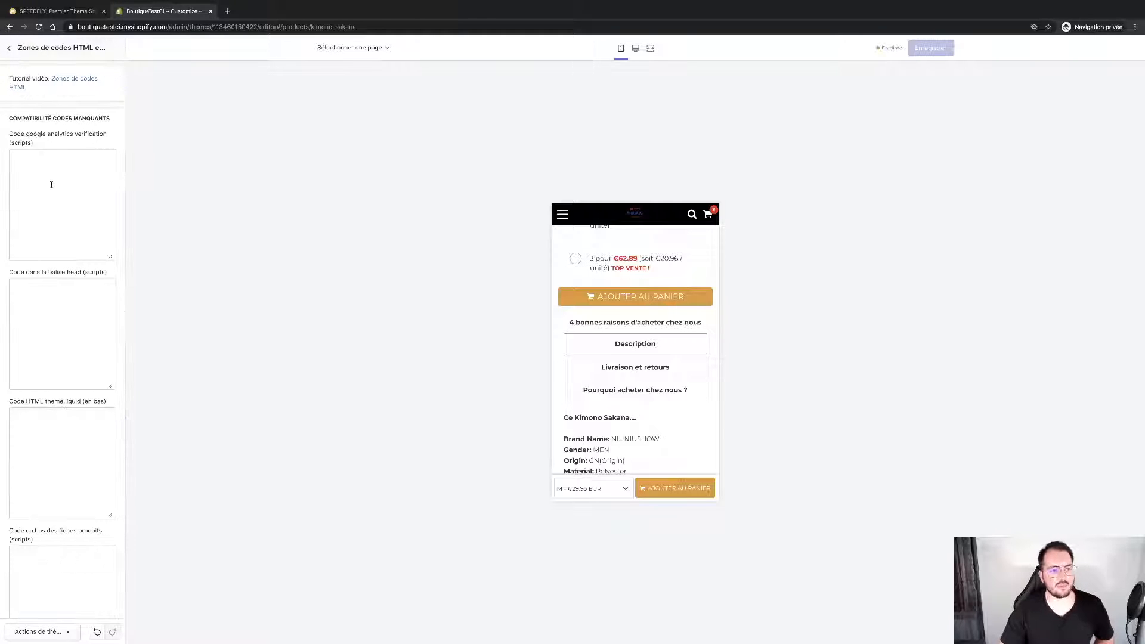
{"action": "scroll", "coordinate": [52, 185], "scroll_direction": "down", "scroll_amount": 3}
{"action": "scroll", "coordinate": [52, 185], "scroll_direction": "up", "scroll_amount": 3}
{"action": "left_click", "coordinate": [9, 48]}
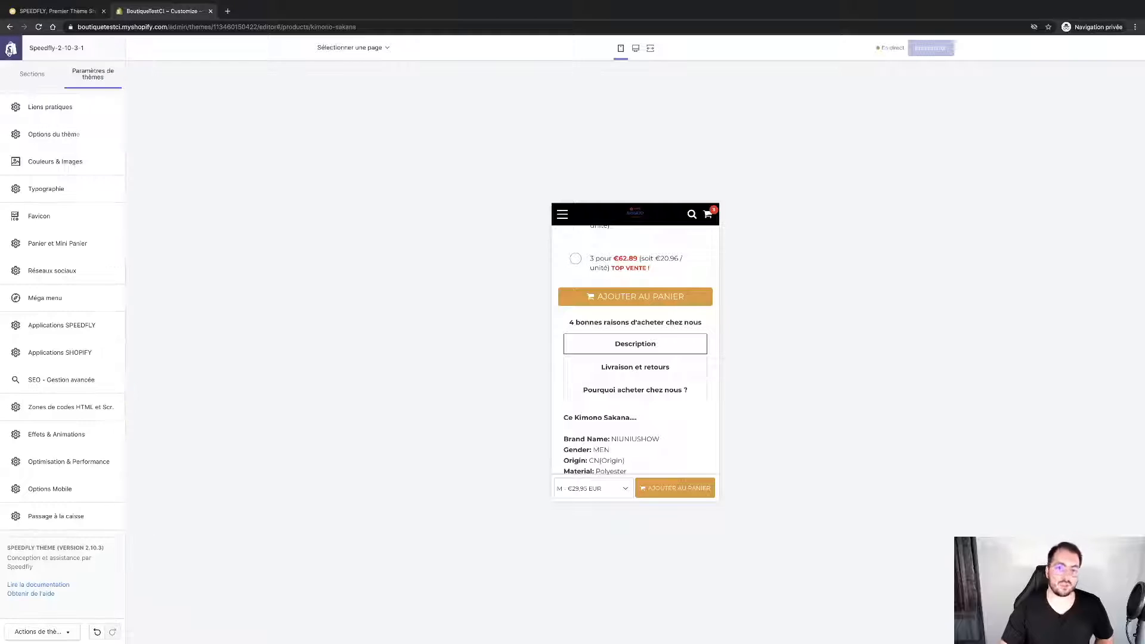
Step: View the Effets & Animations settings and the Optimisation & Performance settings
{"action": "left_click", "coordinate": [38, 434]}
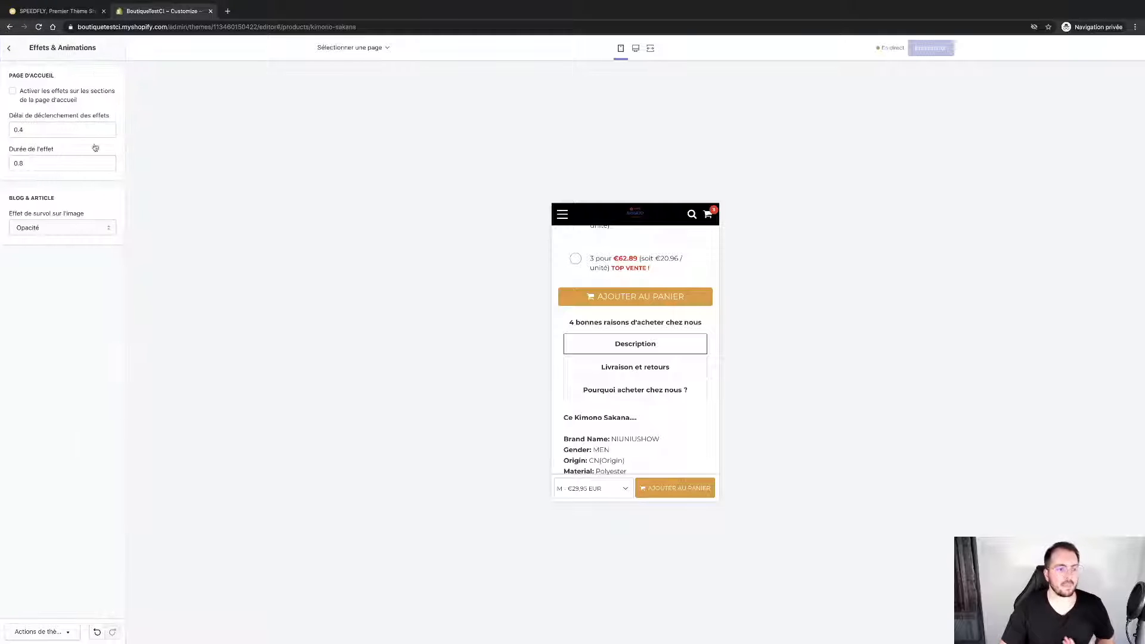
{"action": "left_click", "coordinate": [17, 52]}
{"action": "left_click", "coordinate": [81, 464]}
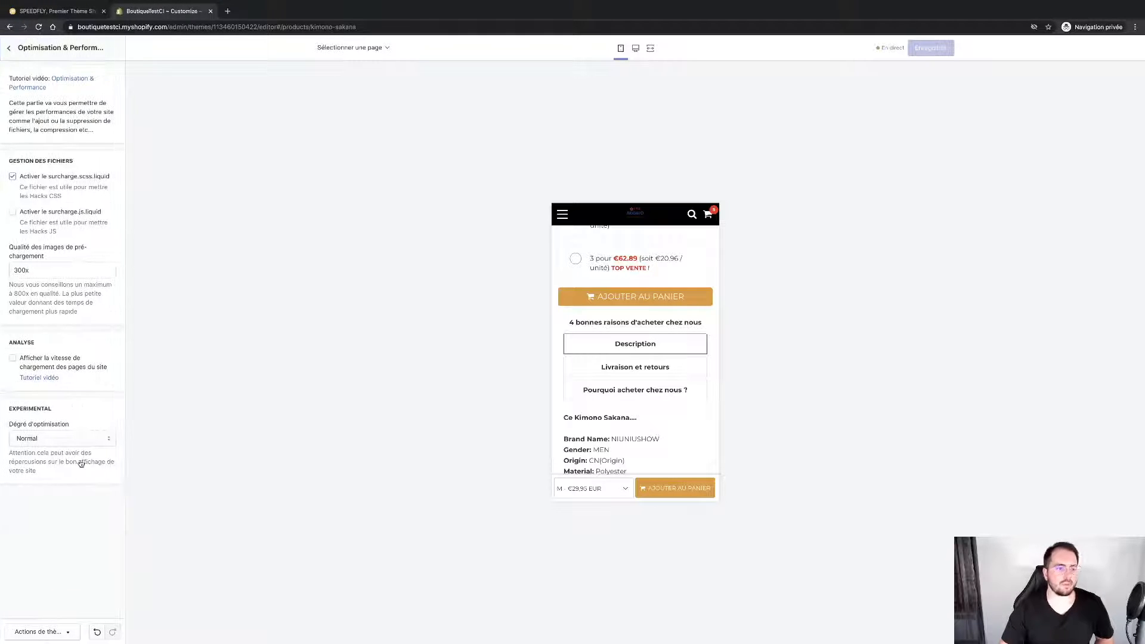
{"action": "left_click", "coordinate": [10, 50]}
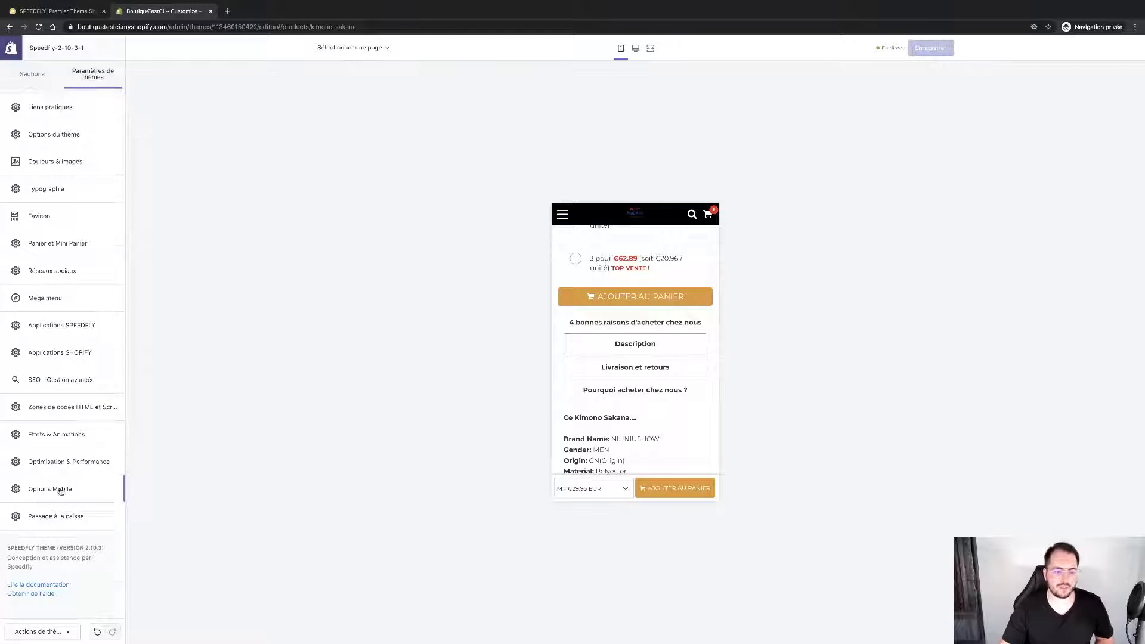
Step: Set the mobile logo placement to "Dans le header" and switch the preview back to desktop
{"action": "left_click", "coordinate": [57, 487]}
{"action": "scroll", "coordinate": [79, 224], "scroll_direction": "down", "scroll_amount": 1}
{"action": "scroll", "coordinate": [78, 223], "scroll_direction": "up", "scroll_amount": 1}
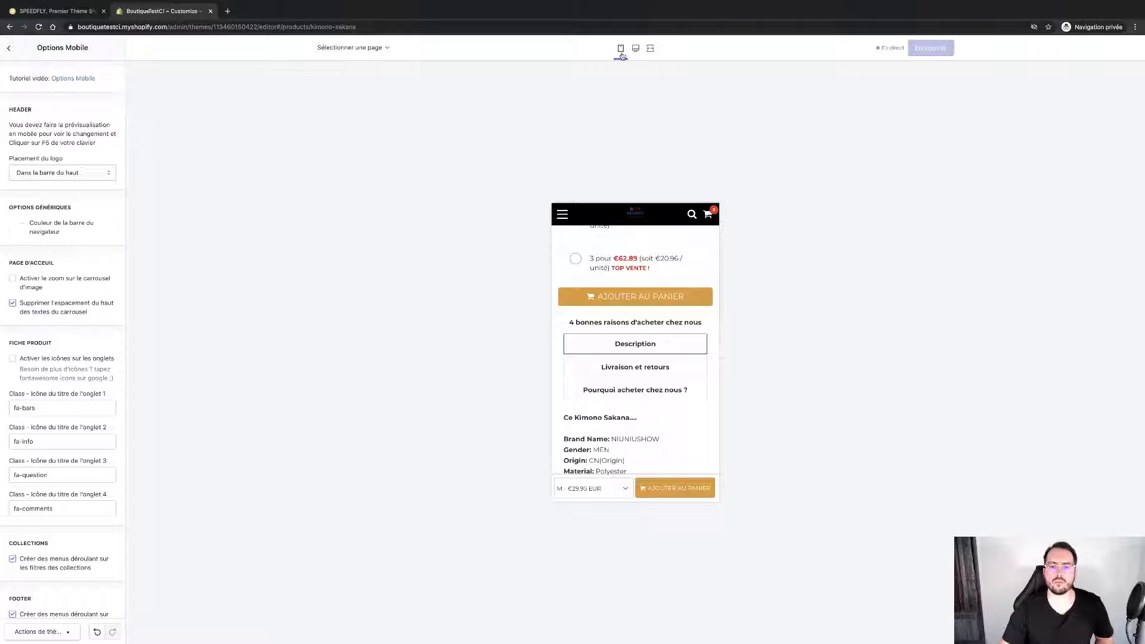
{"action": "scroll", "coordinate": [606, 248], "scroll_direction": "up", "scroll_amount": 10}
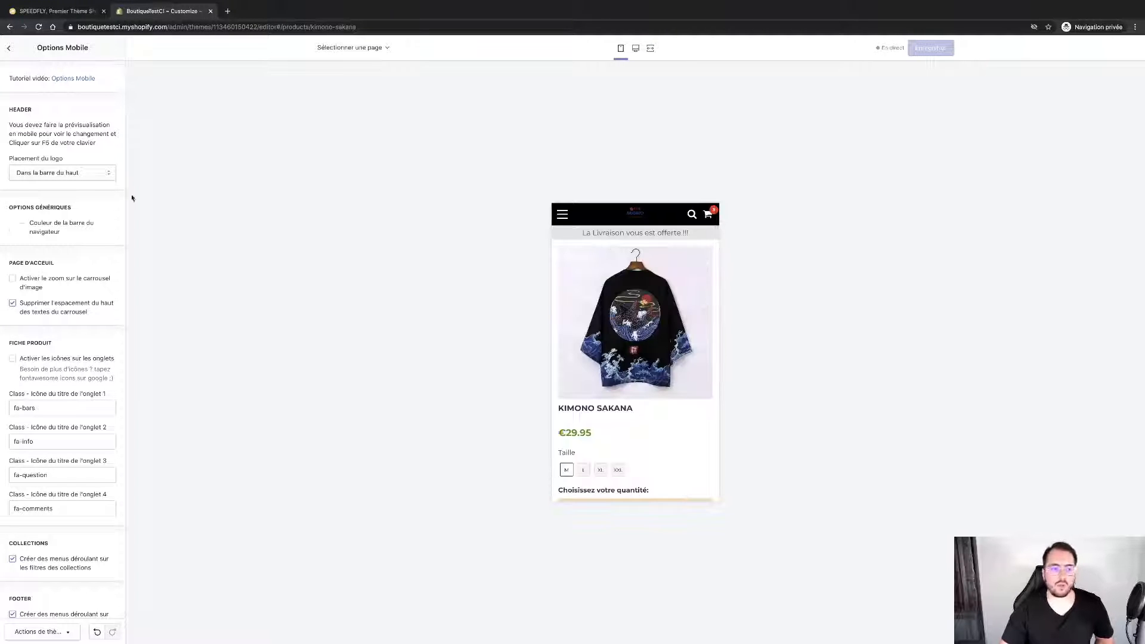
{"action": "left_click", "coordinate": [63, 172]}
{"action": "left_click", "coordinate": [59, 182]}
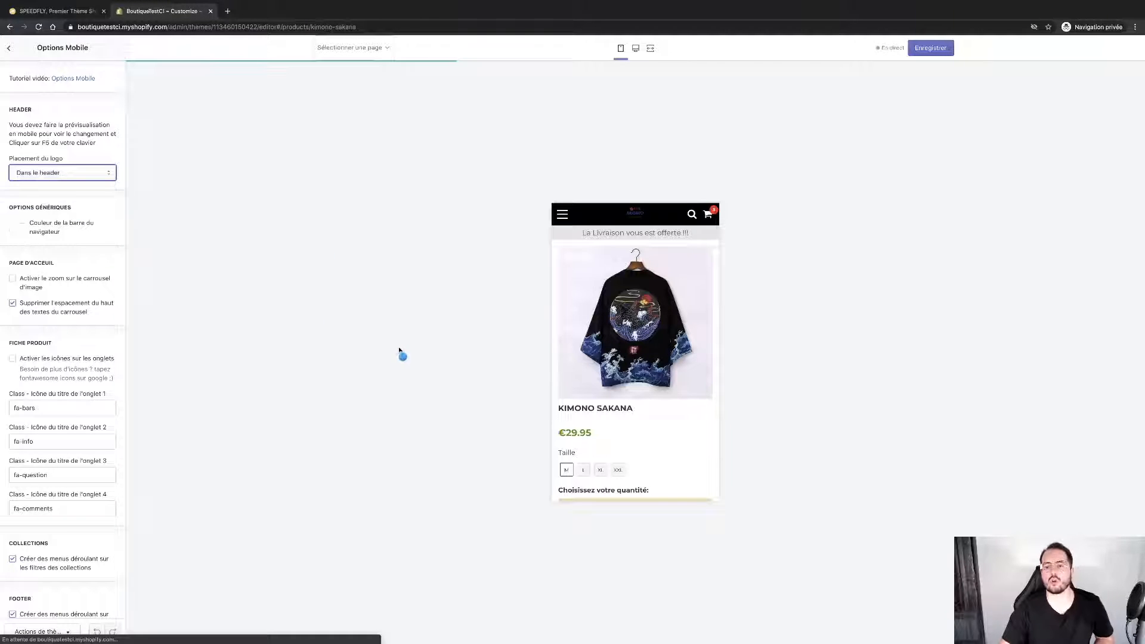
{"action": "scroll", "coordinate": [91, 327], "scroll_direction": "down", "scroll_amount": 1}
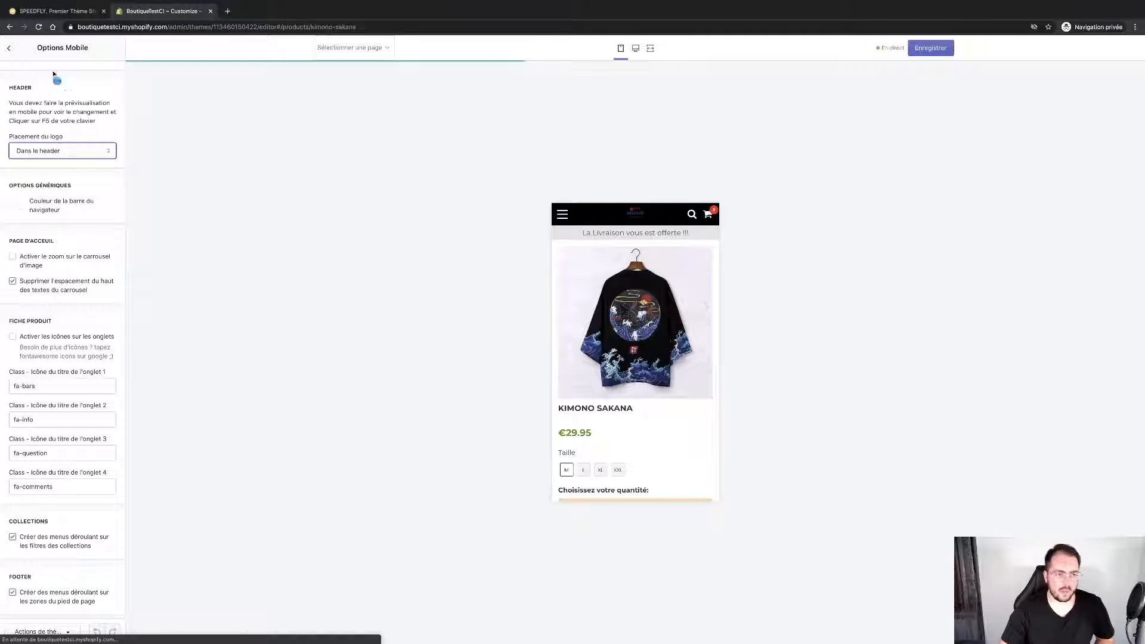
{"action": "left_click", "coordinate": [10, 50]}
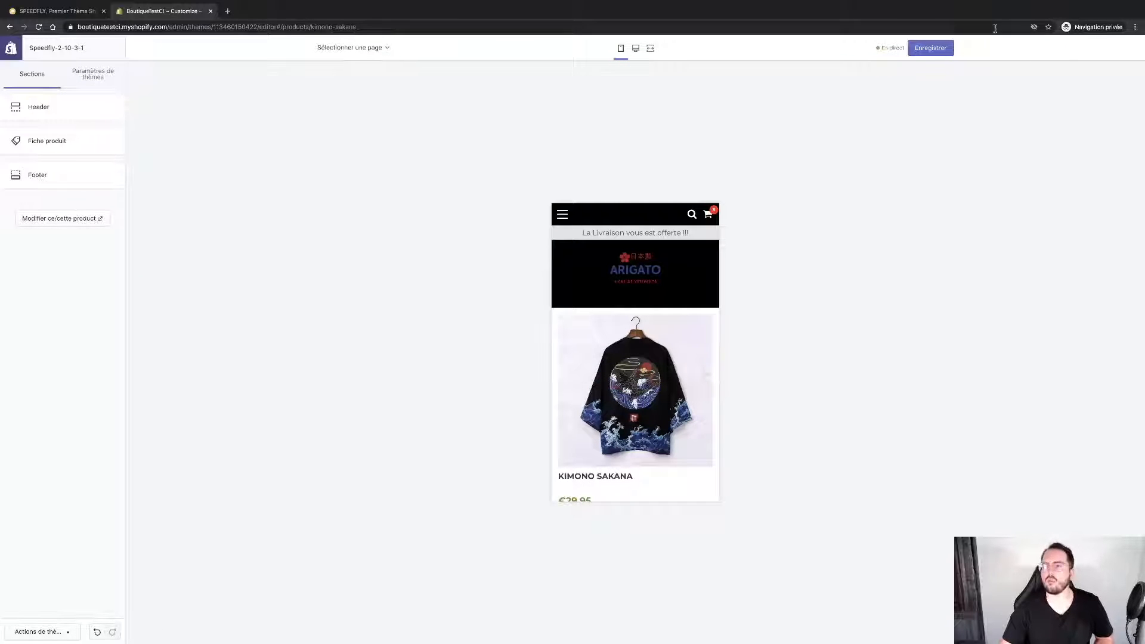
{"action": "left_click", "coordinate": [635, 50]}
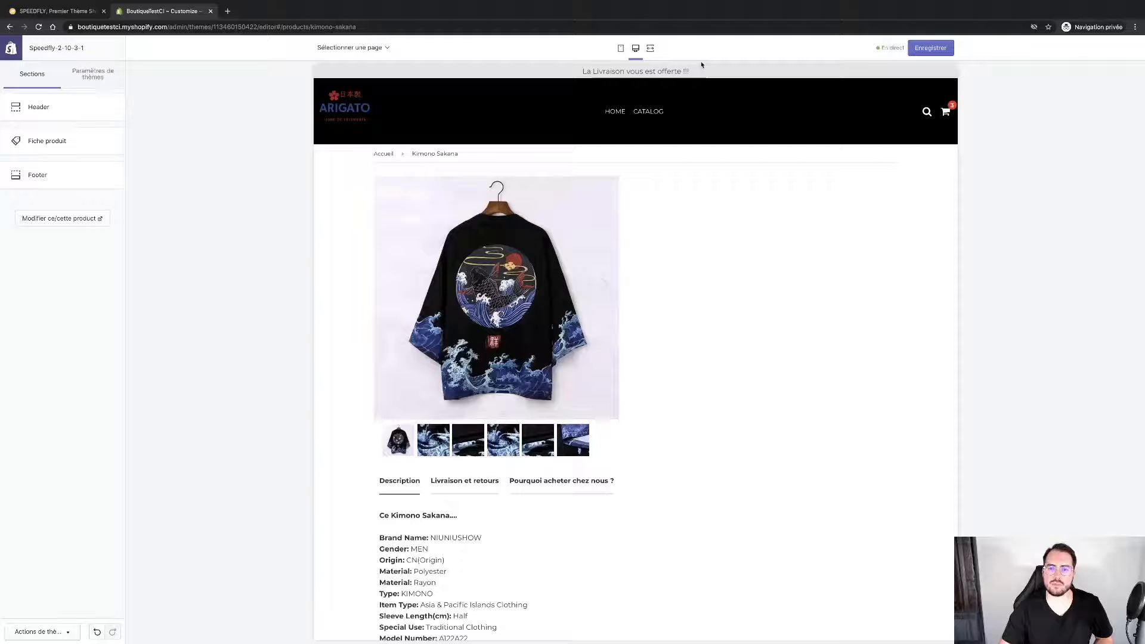
Step: Save the theme changes and turn off the social network icons in the Footer section
{"action": "left_click", "coordinate": [933, 47]}
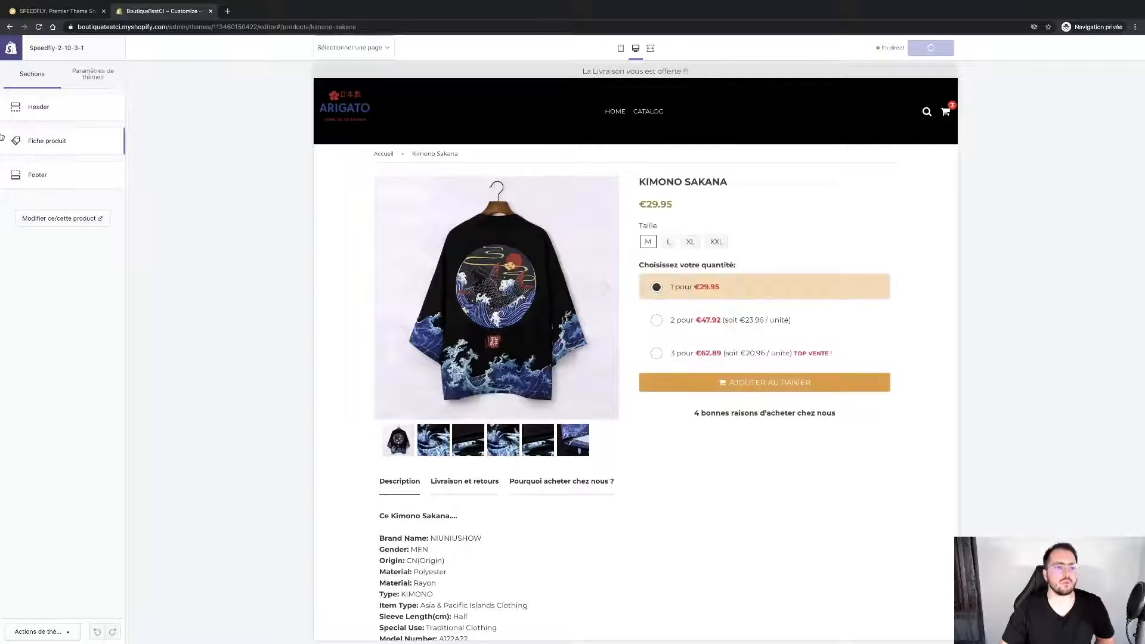
{"action": "left_click", "coordinate": [40, 174]}
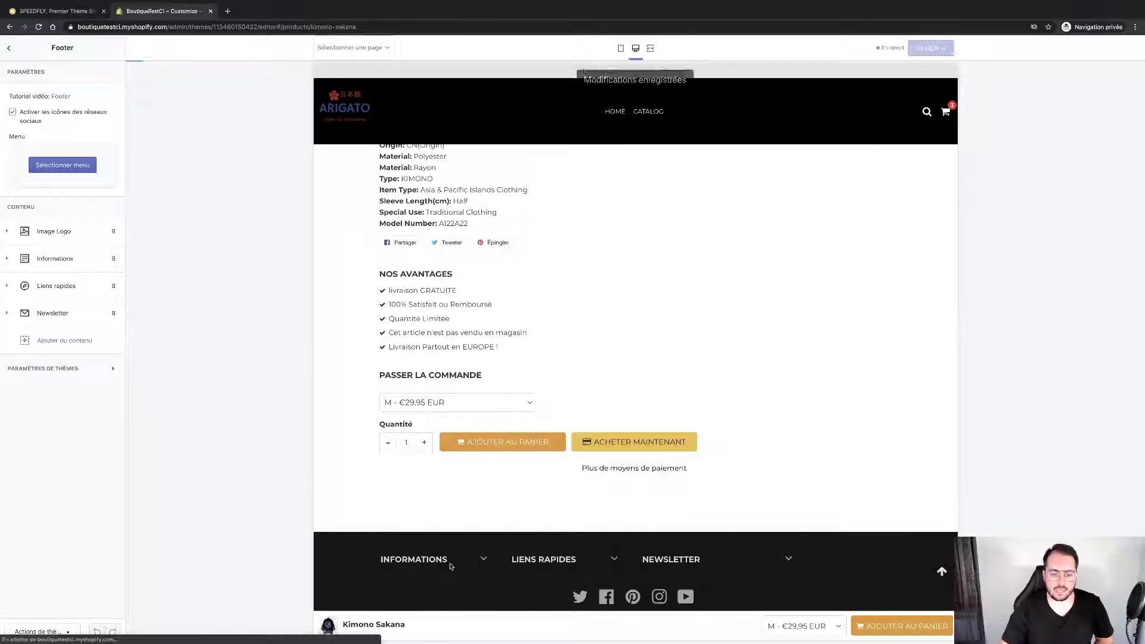
{"action": "left_click", "coordinate": [484, 560]}
{"action": "left_click", "coordinate": [482, 518]}
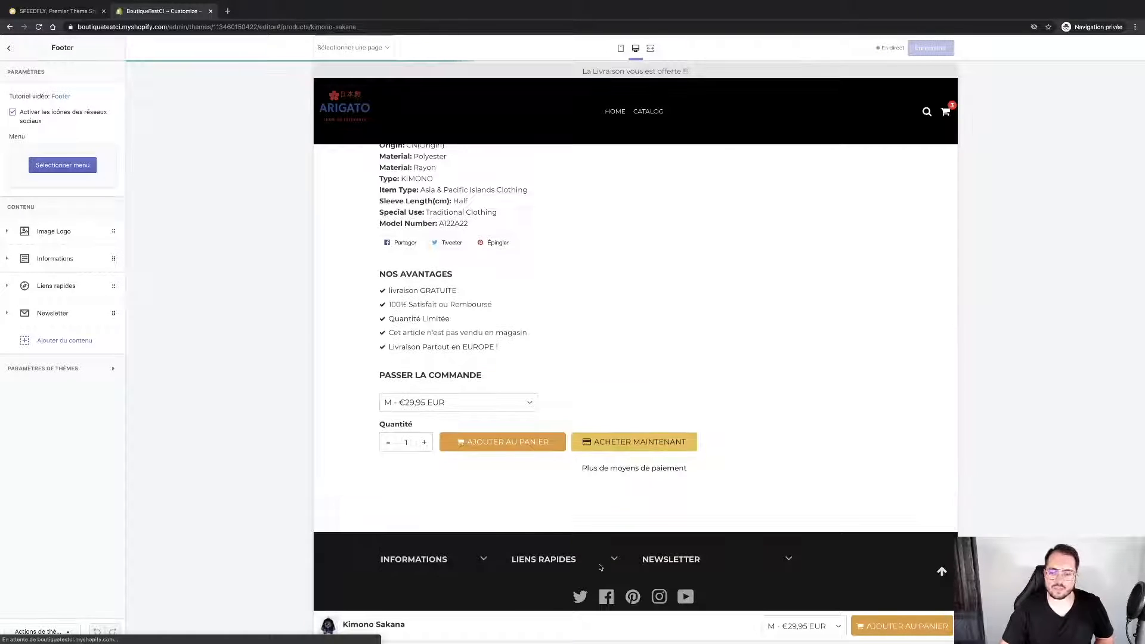
{"action": "left_click", "coordinate": [24, 115]}
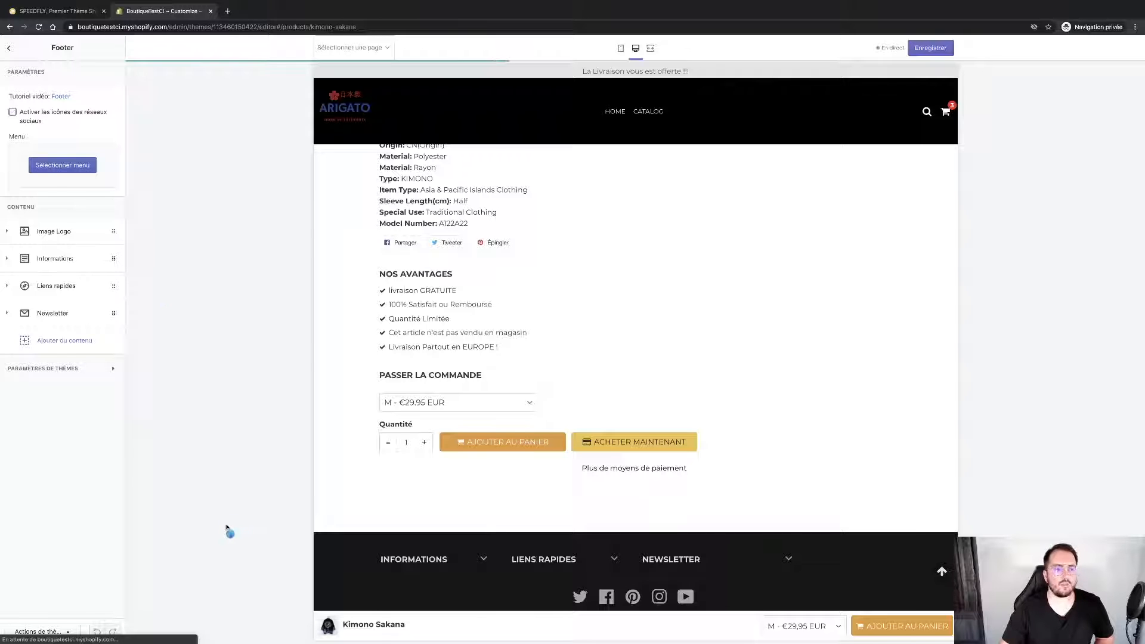
Step: View the footer's Newsletter block settings and switch the edited page to "Pages de produits"
{"action": "left_click", "coordinate": [71, 309]}
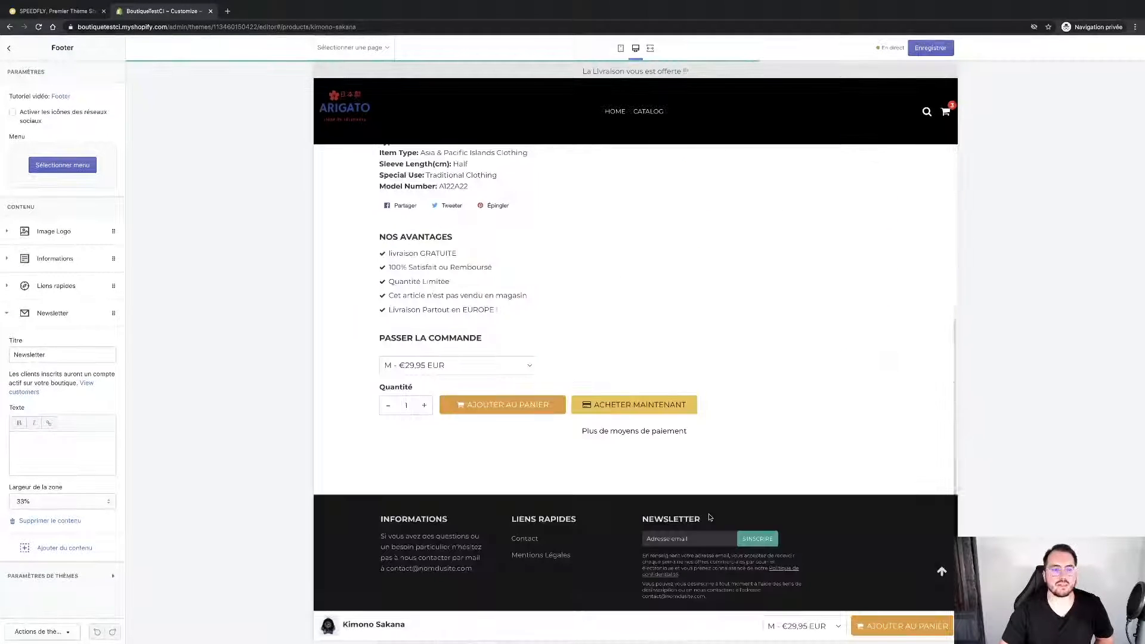
{"action": "left_click", "coordinate": [8, 48]}
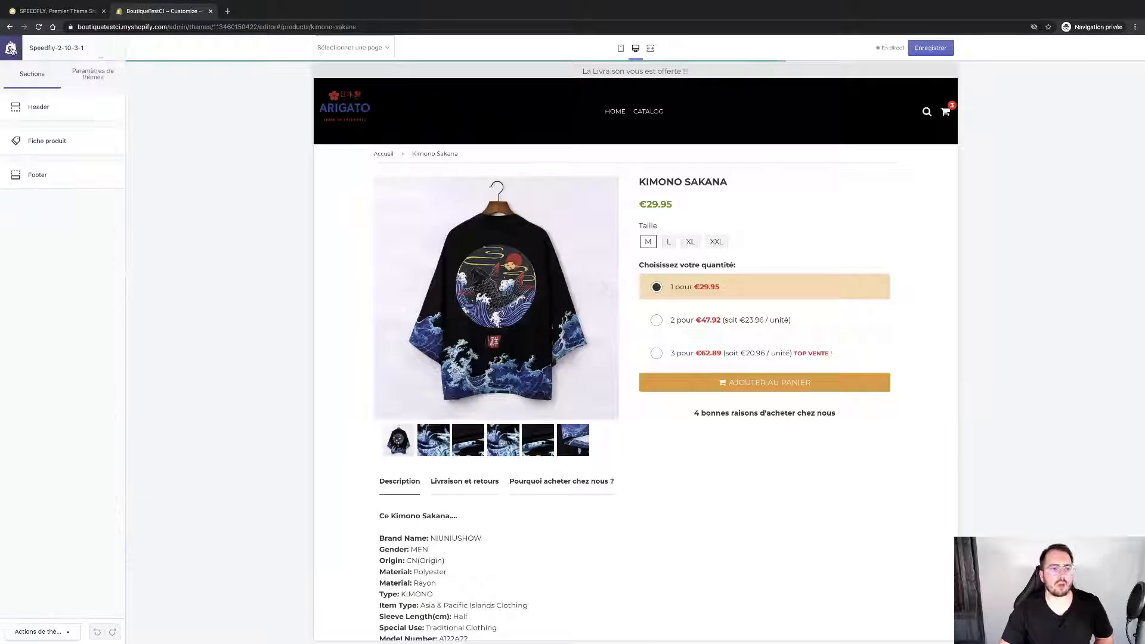
{"action": "left_click", "coordinate": [363, 47]}
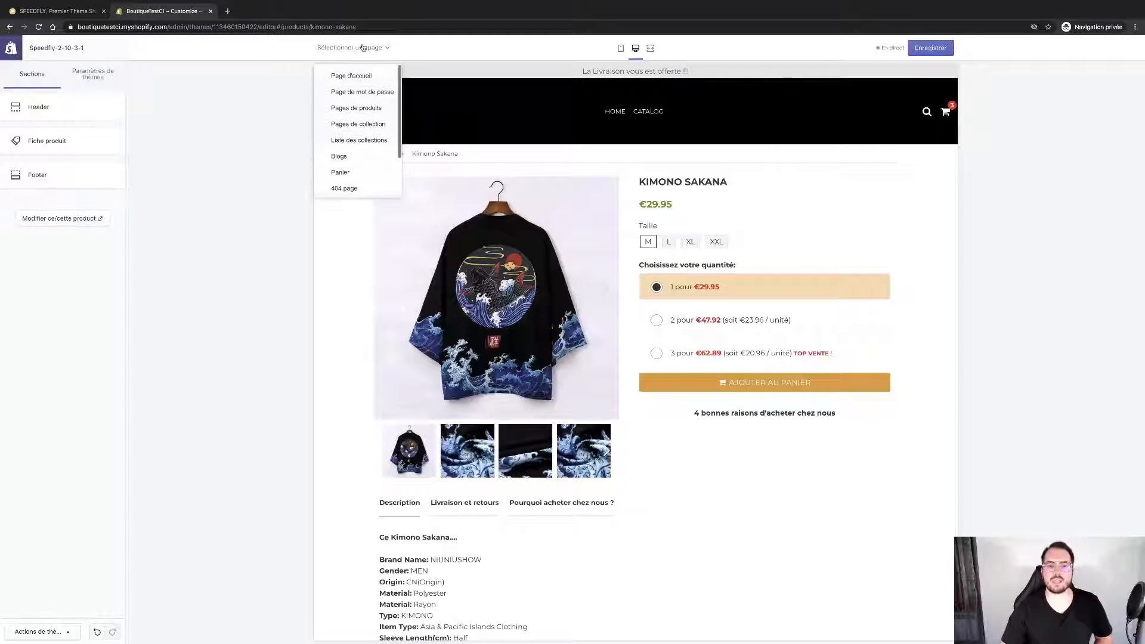
{"action": "left_click", "coordinate": [364, 114]}
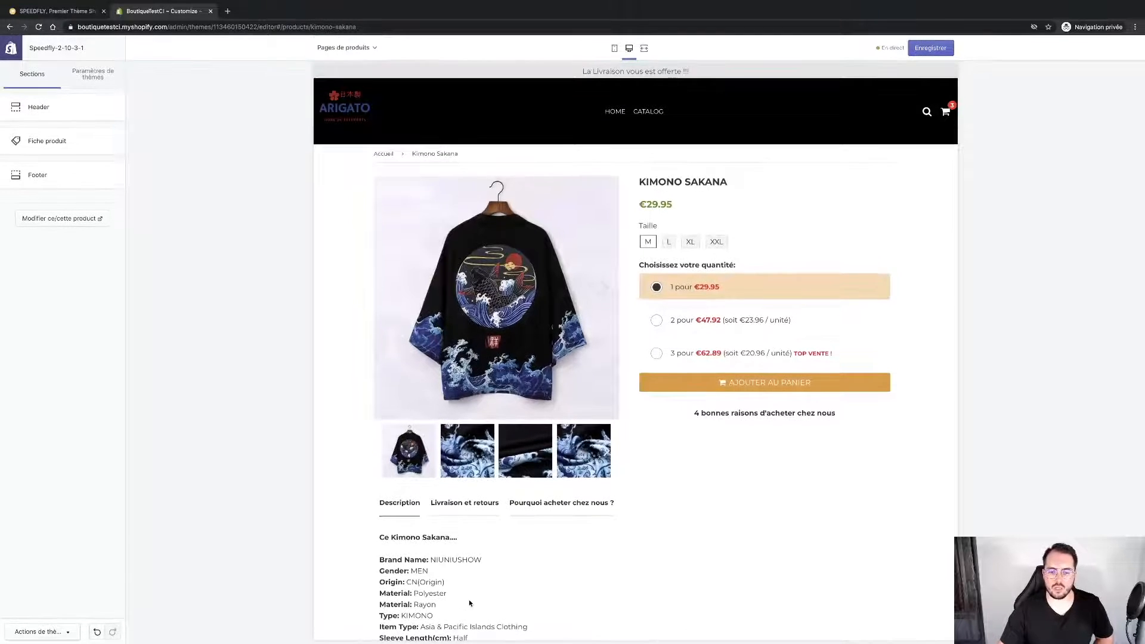
{"action": "scroll", "coordinate": [468, 599], "scroll_direction": "down", "scroll_amount": 8}
{"action": "scroll", "coordinate": [469, 599], "scroll_direction": "up", "scroll_amount": 10}
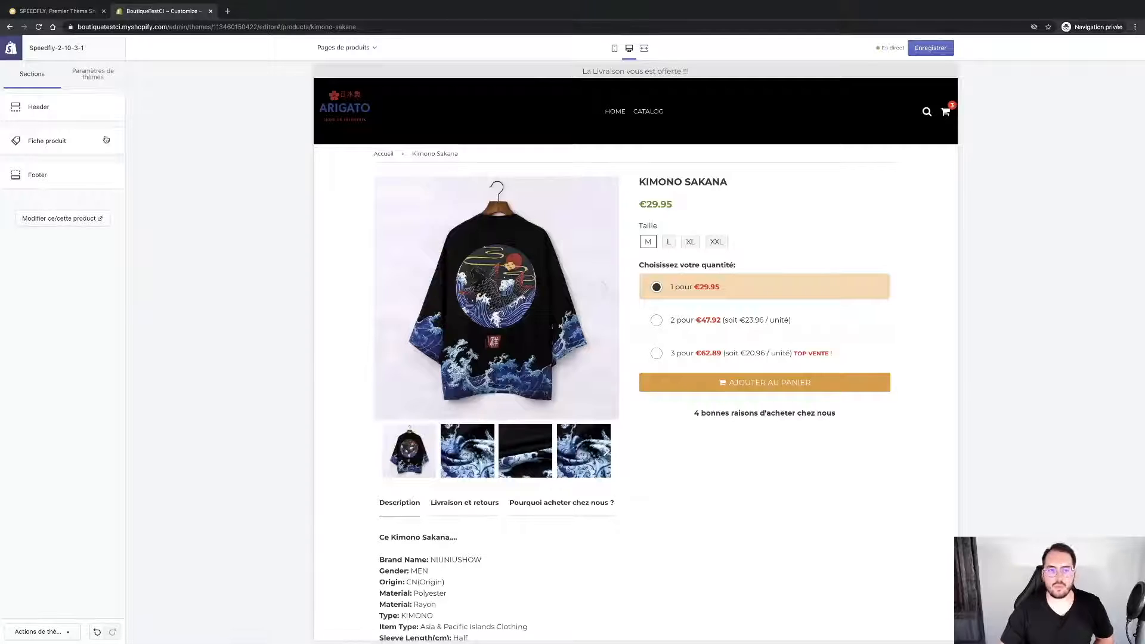
Step: Examine the Fiche produit section's layout models, action button options, and countdown timer and stock settings
{"action": "left_click", "coordinate": [83, 141]}
{"action": "left_click", "coordinate": [101, 152]}
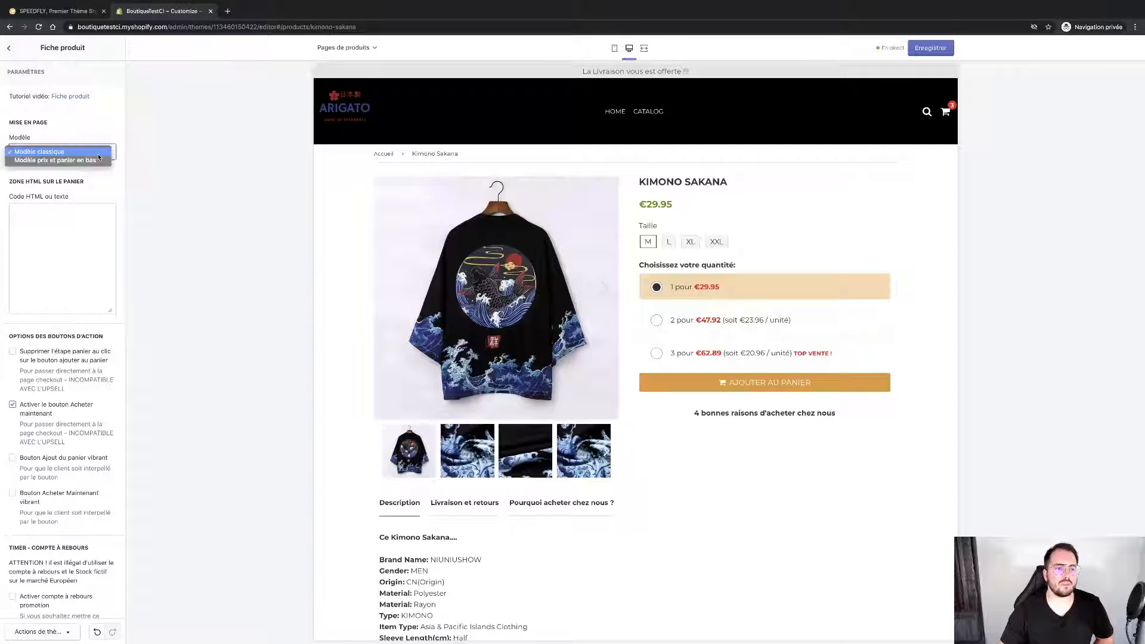
{"action": "left_click", "coordinate": [130, 185]}
{"action": "scroll", "coordinate": [88, 327], "scroll_direction": "down", "scroll_amount": 2}
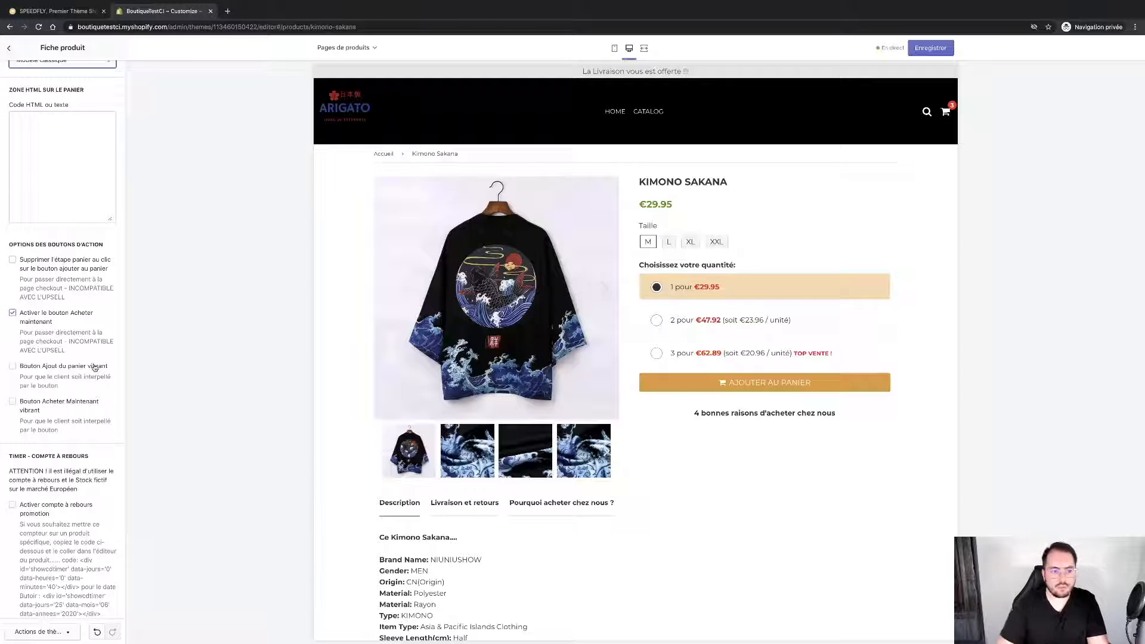
{"action": "scroll", "coordinate": [95, 368], "scroll_direction": "down", "scroll_amount": 5}
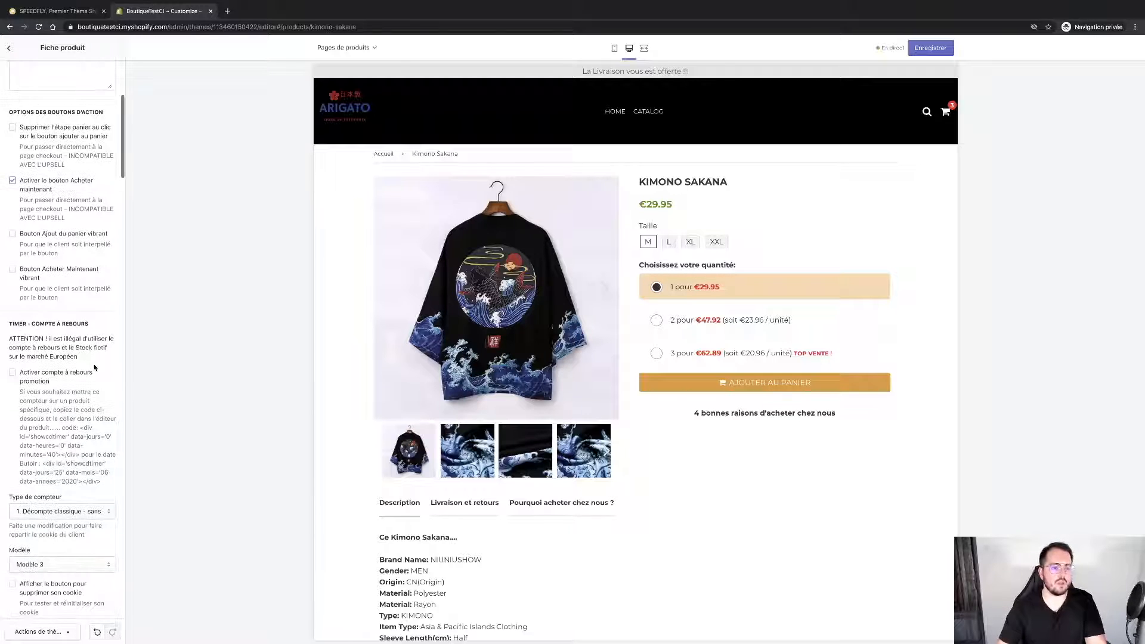
{"action": "scroll", "coordinate": [62, 385], "scroll_direction": "down", "scroll_amount": 3}
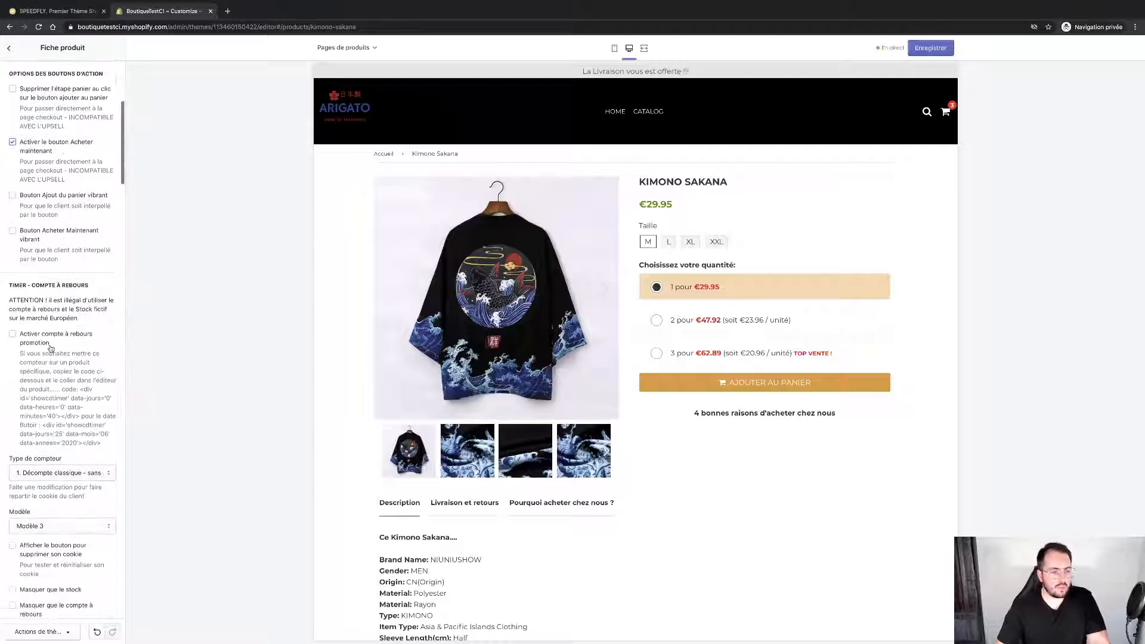
{"action": "scroll", "coordinate": [81, 366], "scroll_direction": "down", "scroll_amount": 7}
{"action": "scroll", "coordinate": [80, 366], "scroll_direction": "down", "scroll_amount": 10}
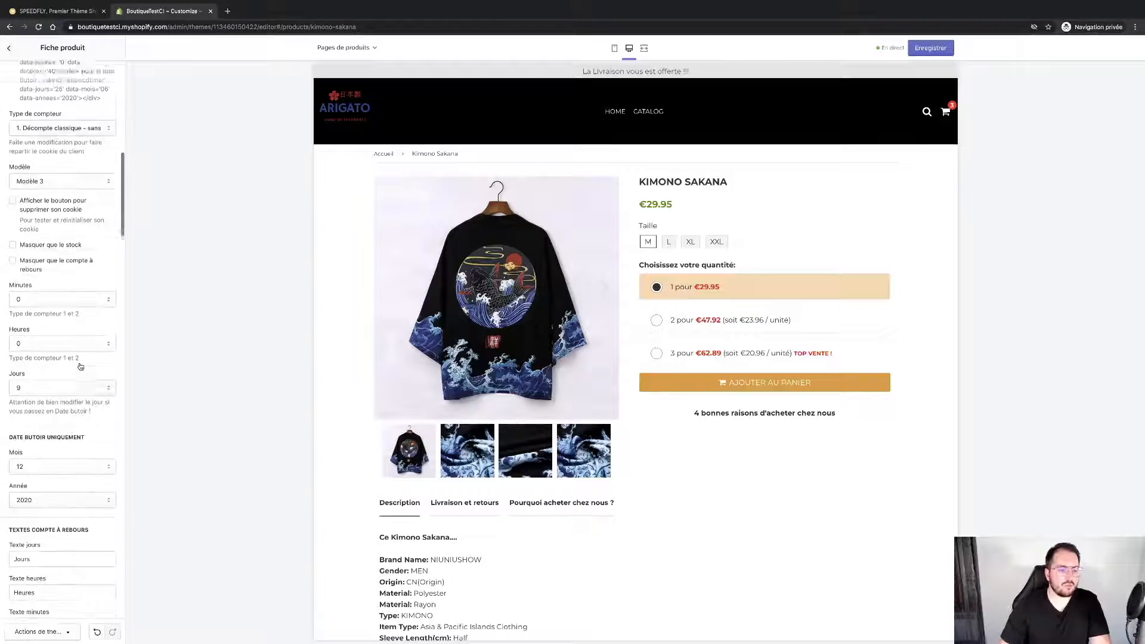
{"action": "scroll", "coordinate": [86, 501], "scroll_direction": "down", "scroll_amount": 15}
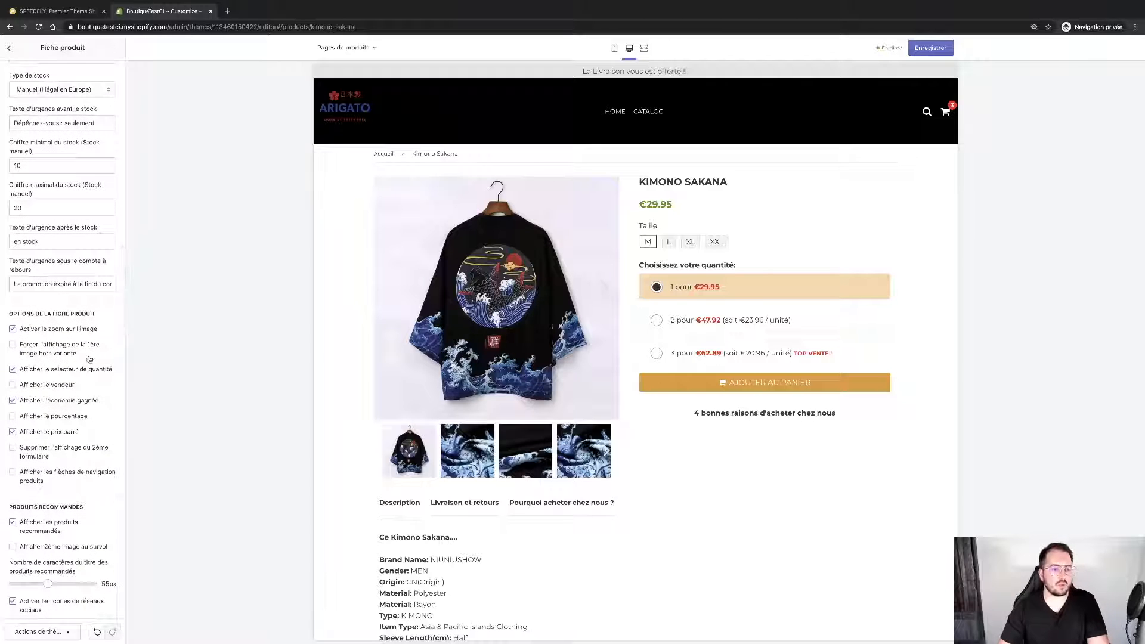
Step: Enable "Afficher 2ème image au survol" for the recommended products and look over the social proof and trust settings
{"action": "scroll", "coordinate": [71, 370], "scroll_direction": "down", "scroll_amount": 5}
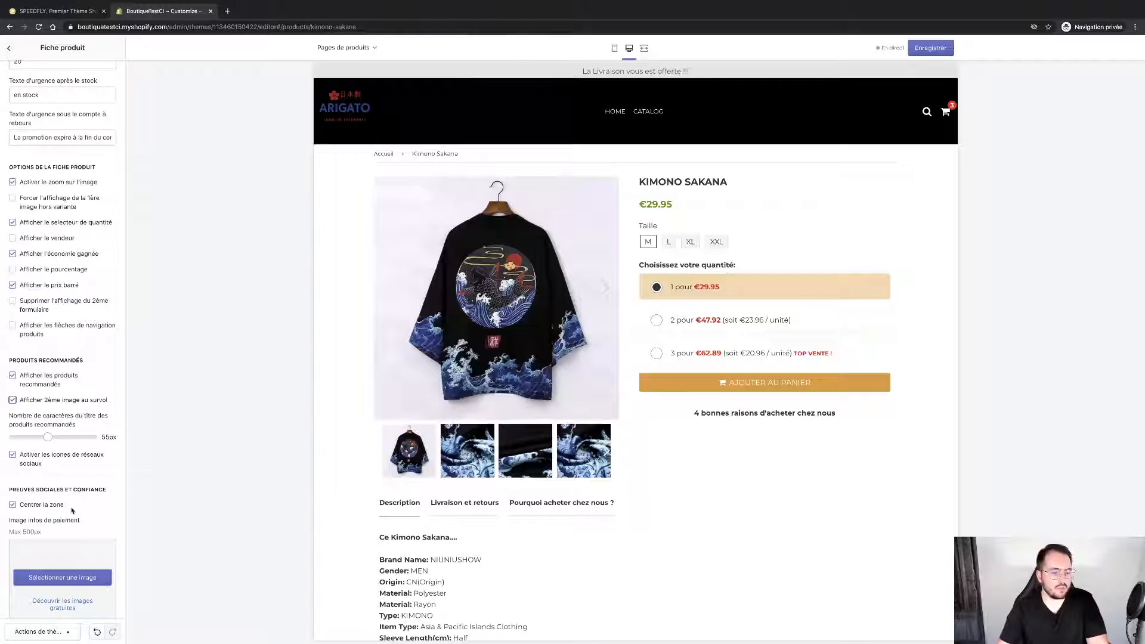
{"action": "scroll", "coordinate": [72, 511], "scroll_direction": "down", "scroll_amount": 5}
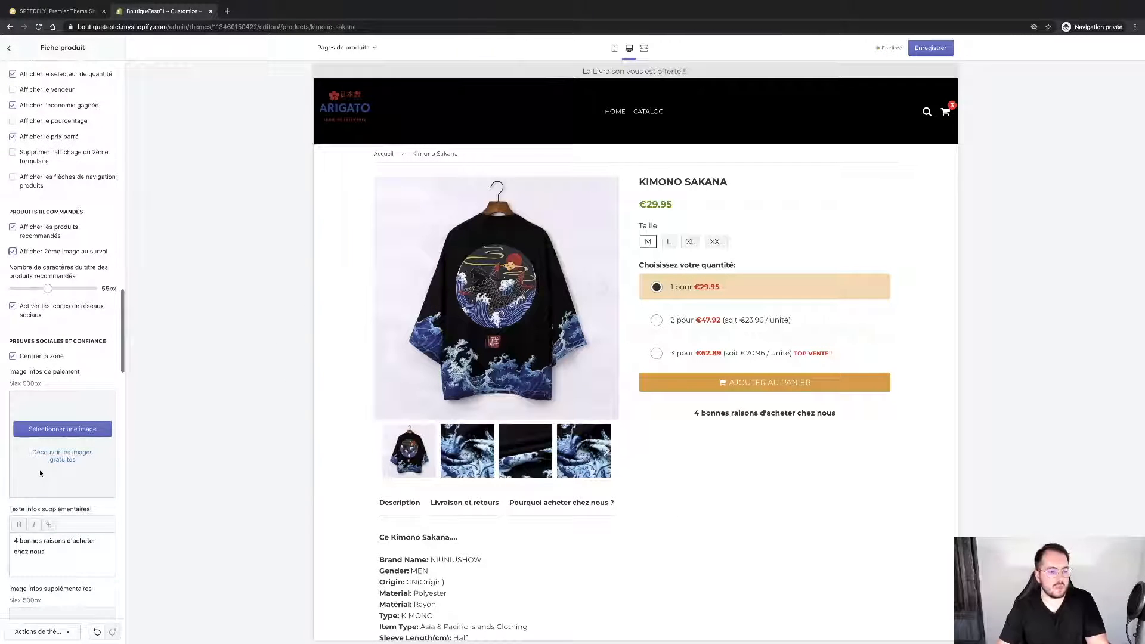
{"action": "scroll", "coordinate": [40, 474], "scroll_direction": "down", "scroll_amount": 4}
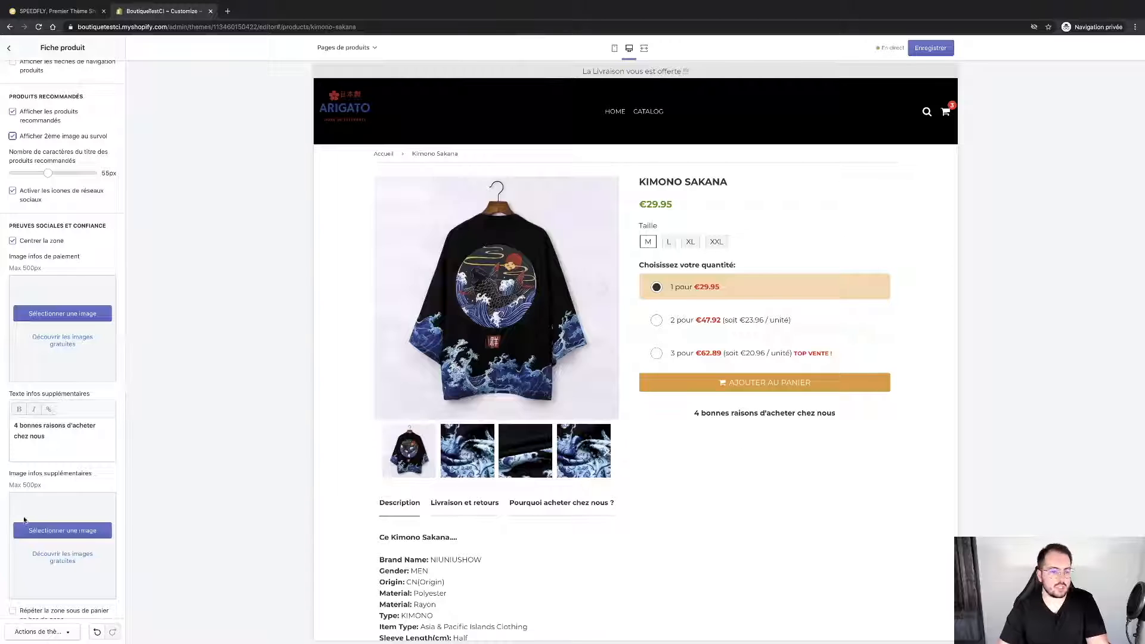
{"action": "scroll", "coordinate": [23, 520], "scroll_direction": "down", "scroll_amount": 10}
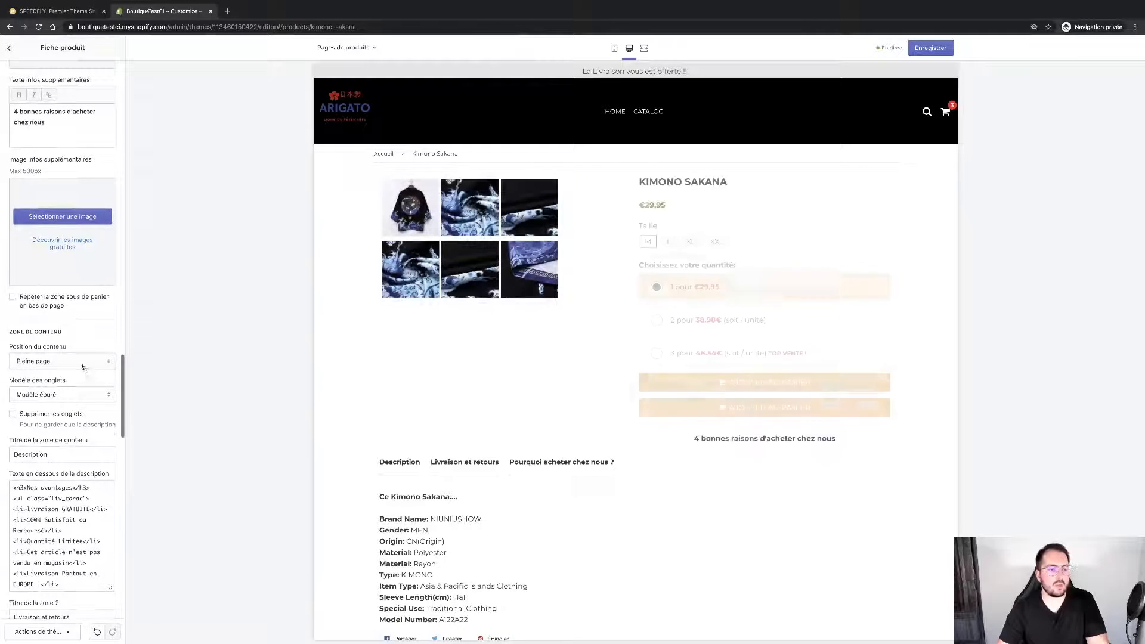
Step: Set the product content zone's position to "Colonne de droite" and its tab model to "Modèle classique"
{"action": "left_click", "coordinate": [81, 361]}
{"action": "left_click", "coordinate": [48, 372]}
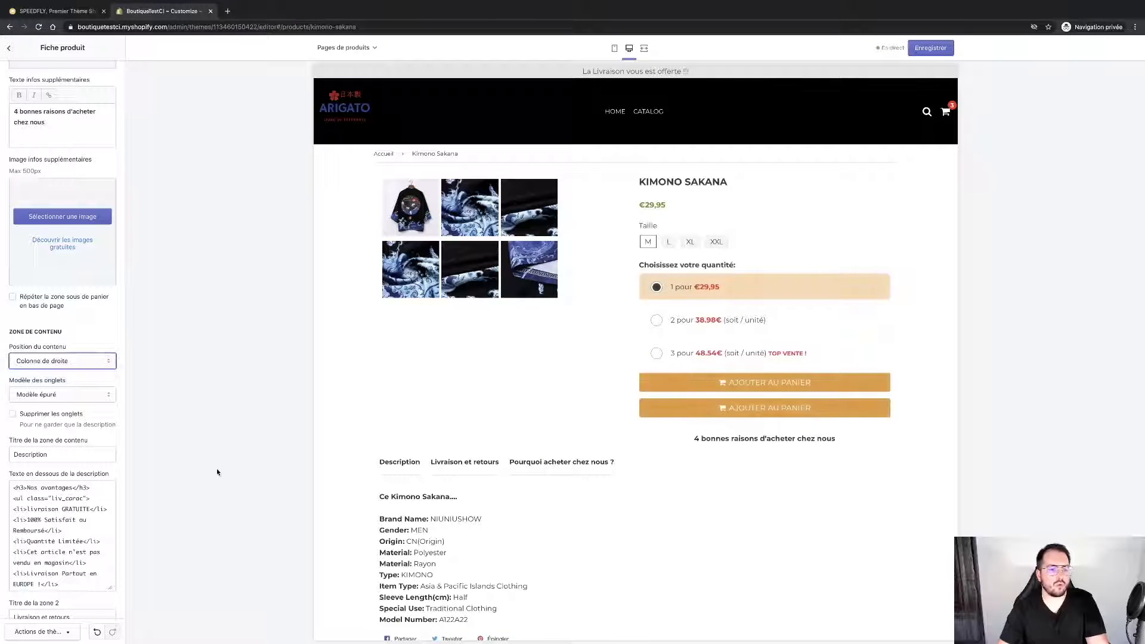
{"action": "left_click", "coordinate": [96, 394]}
{"action": "left_click", "coordinate": [98, 386]}
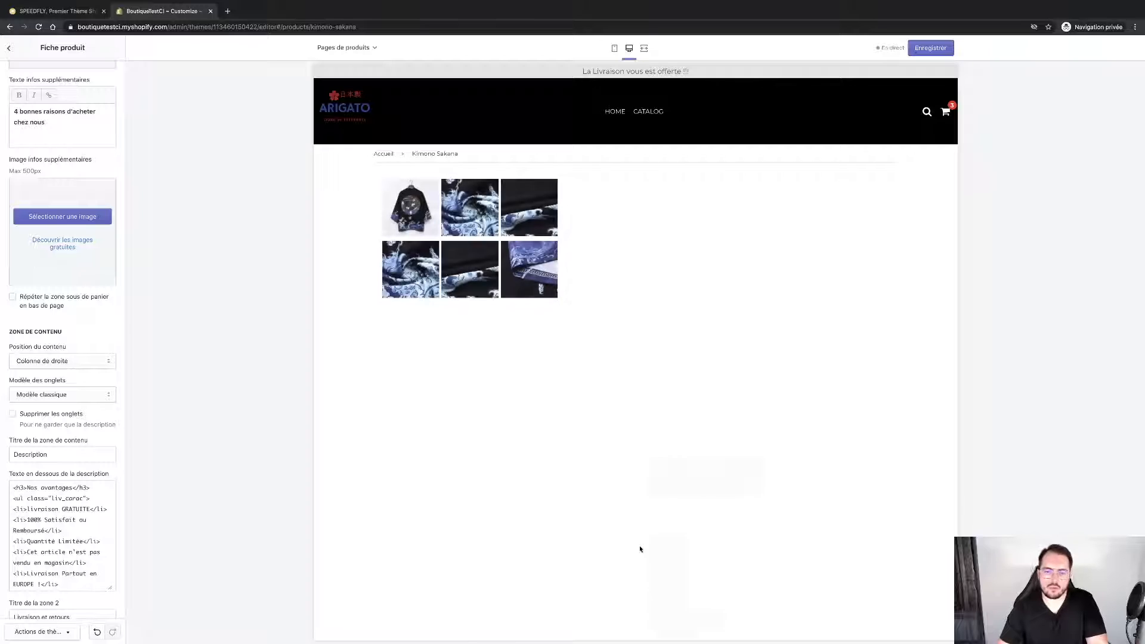
Step: Enable "Supprimer les onglets" to keep only the description, and check the product page preview
{"action": "scroll", "coordinate": [641, 549], "scroll_direction": "down", "scroll_amount": 2}
{"action": "scroll", "coordinate": [641, 549], "scroll_direction": "down", "scroll_amount": 1}
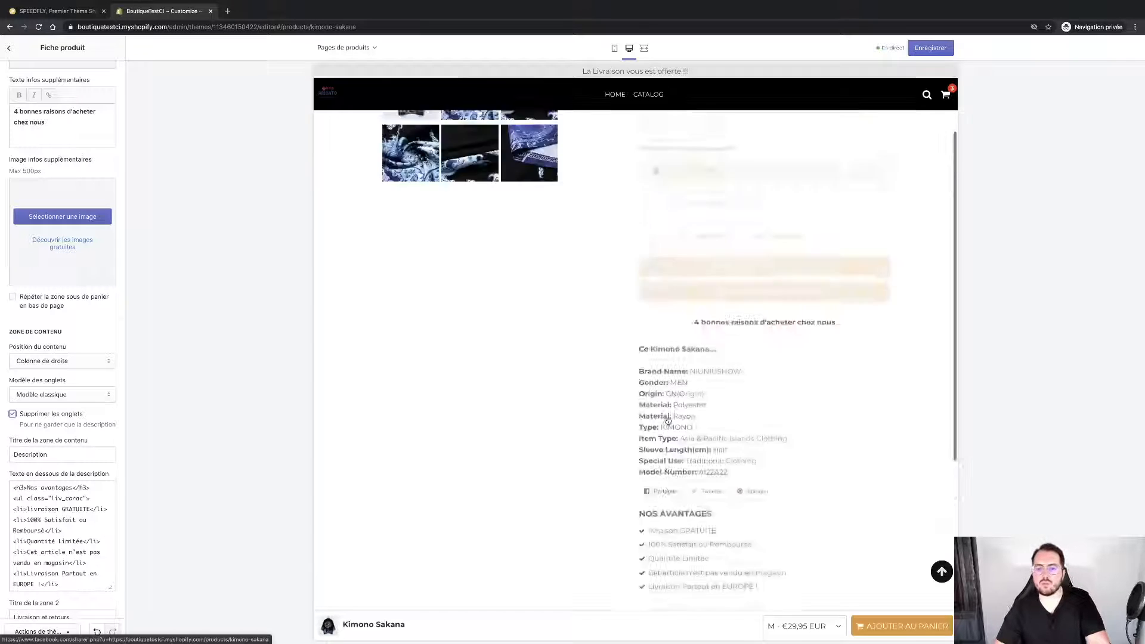
{"action": "scroll", "coordinate": [666, 417], "scroll_direction": "up", "scroll_amount": 1}
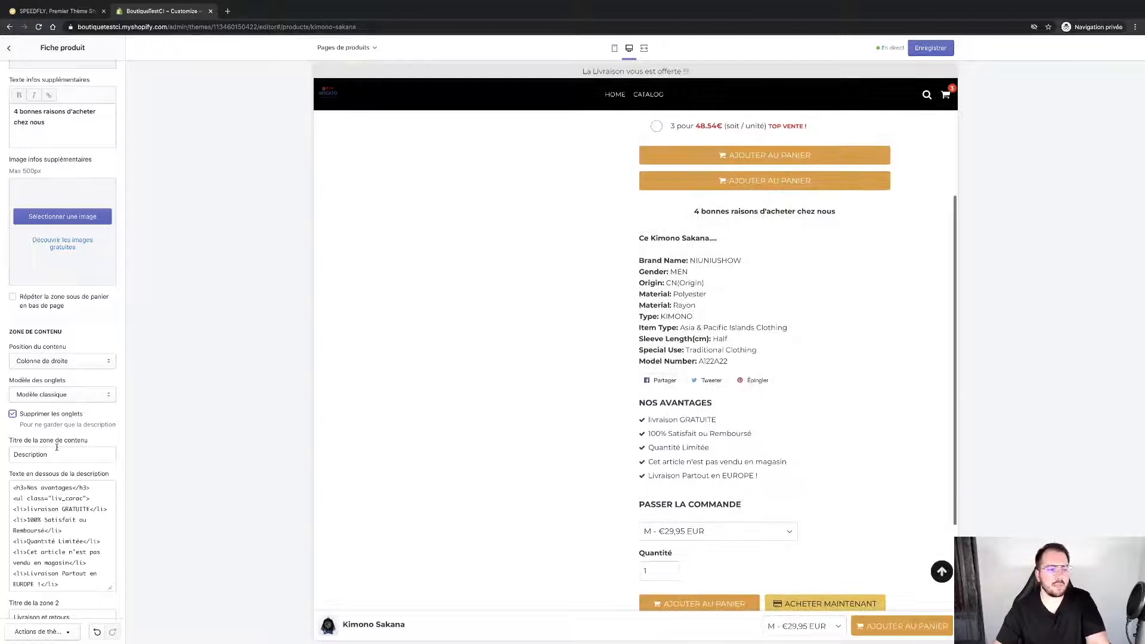
{"action": "scroll", "coordinate": [677, 468], "scroll_direction": "down", "scroll_amount": 5}
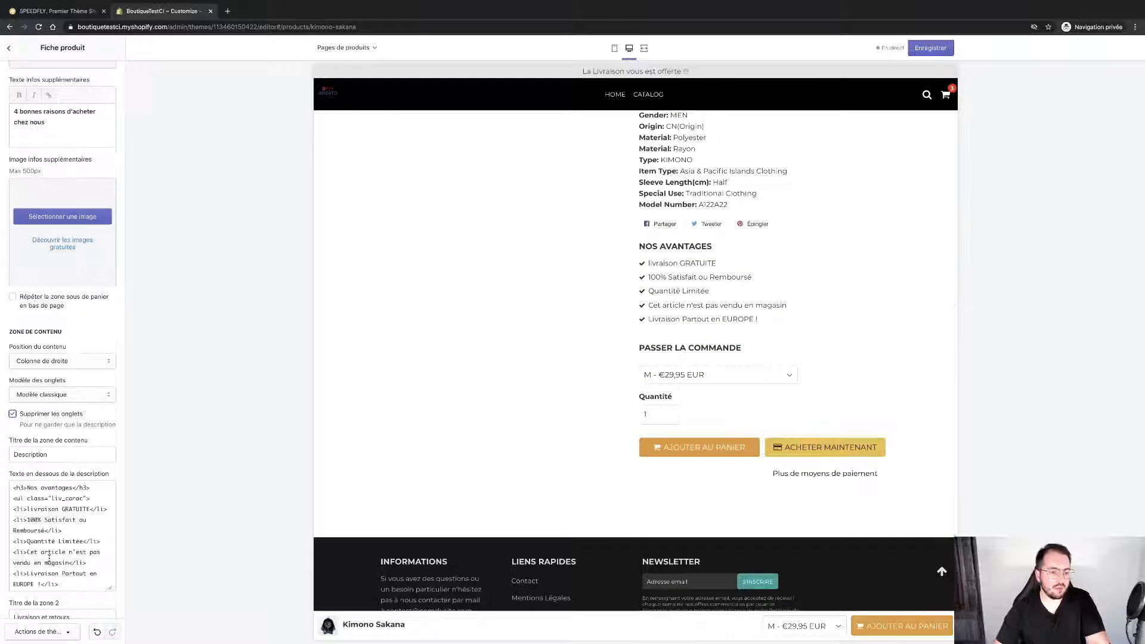
Step: Enable the product page's upsell system and look over its advanced and generic upsell settings
{"action": "scroll", "coordinate": [49, 558], "scroll_direction": "down", "scroll_amount": 10}
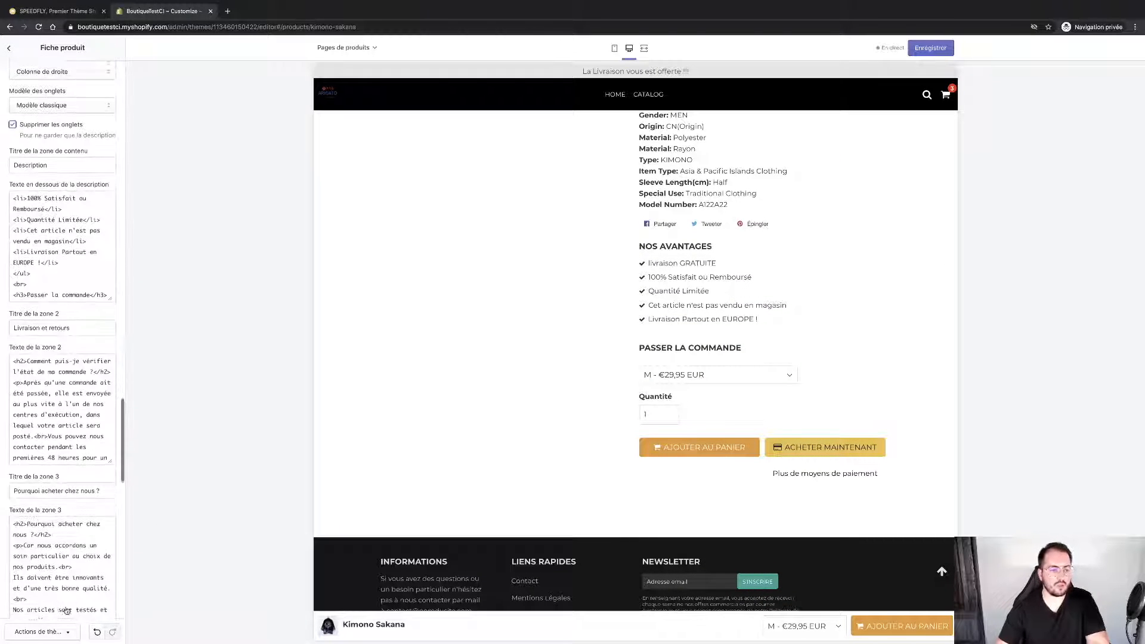
{"action": "scroll", "coordinate": [66, 610], "scroll_direction": "down", "scroll_amount": 18}
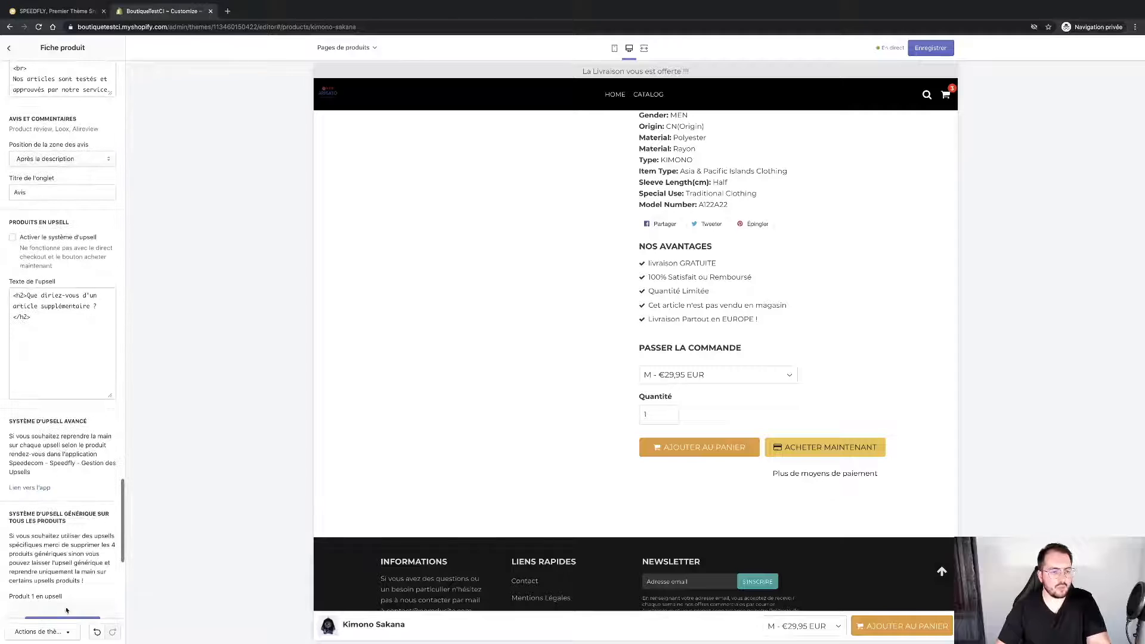
{"action": "left_click", "coordinate": [54, 238]}
{"action": "scroll", "coordinate": [71, 417], "scroll_direction": "down", "scroll_amount": 5}
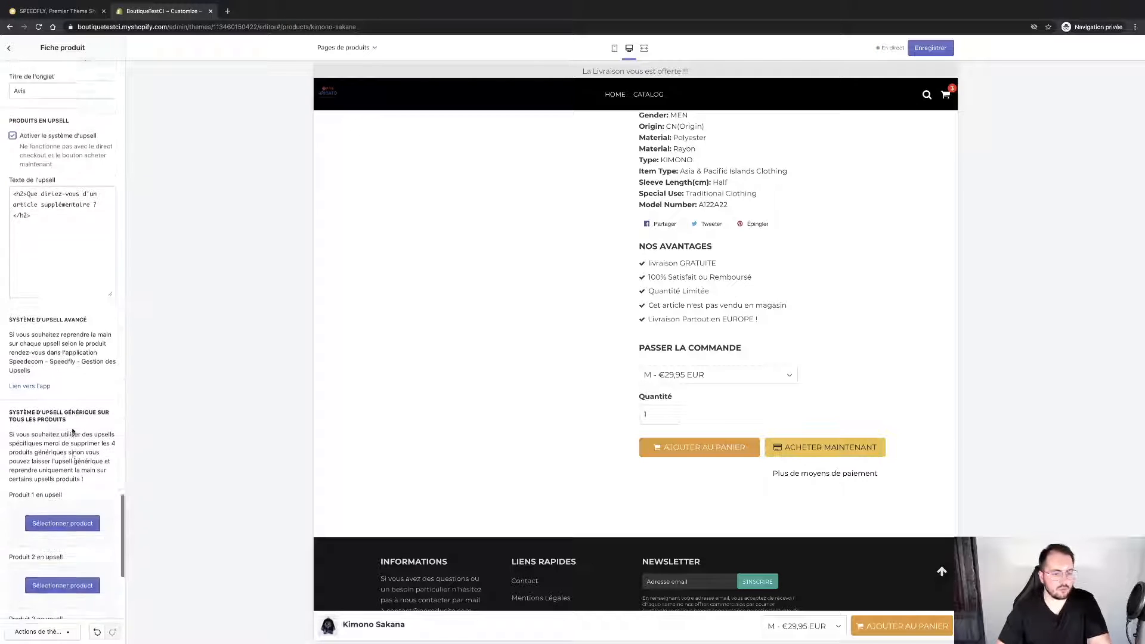
{"action": "scroll", "coordinate": [72, 427], "scroll_direction": "down", "scroll_amount": 8}
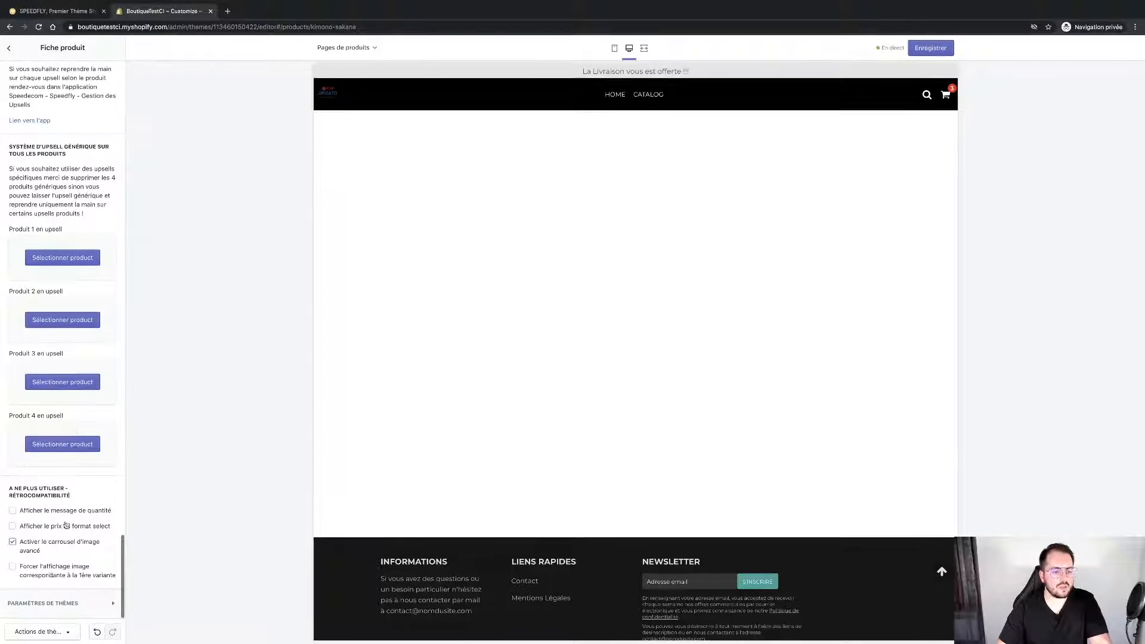
Step: Review the Fiche produit settings again, from the layout model through the product options to the content zone texts
{"action": "scroll", "coordinate": [93, 423], "scroll_direction": "up", "scroll_amount": 20}
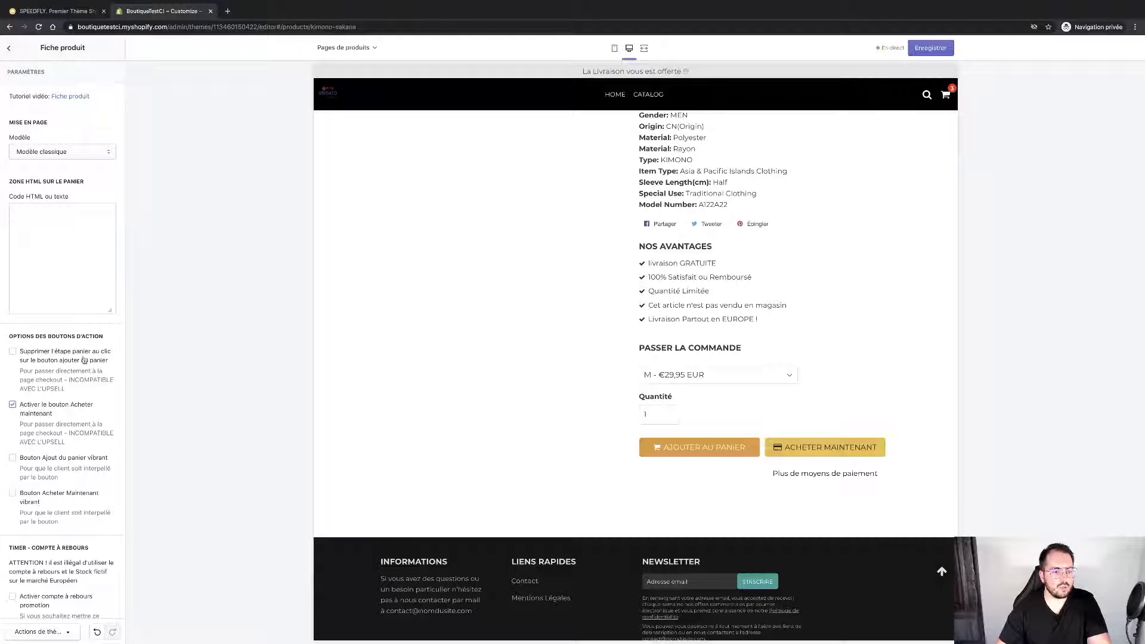
{"action": "scroll", "coordinate": [67, 479], "scroll_direction": "down", "scroll_amount": 15}
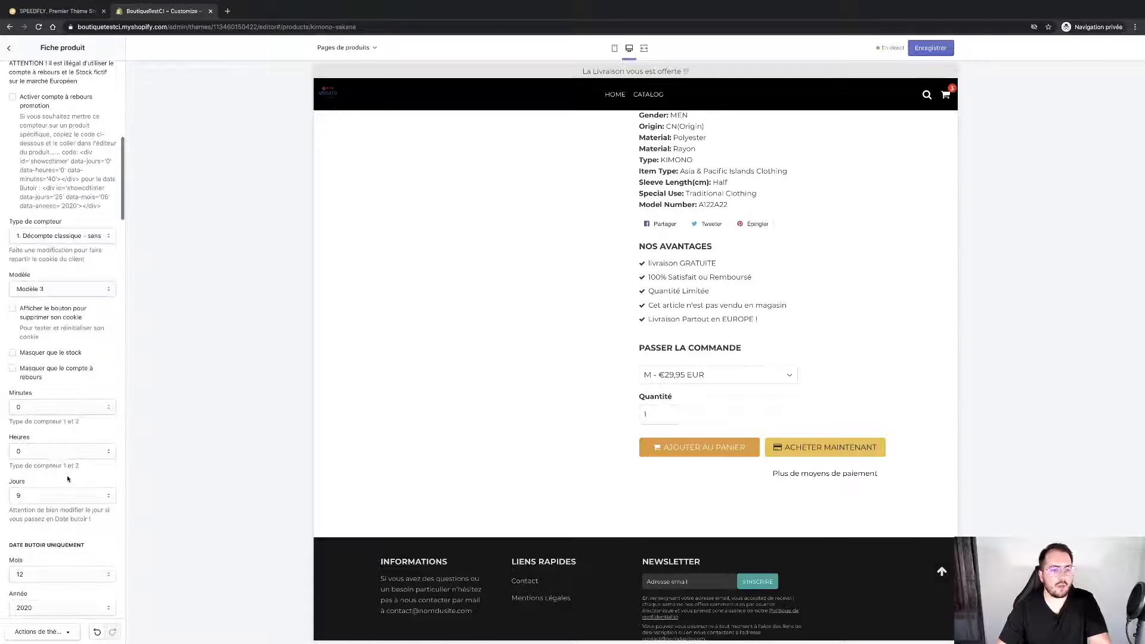
{"action": "scroll", "coordinate": [67, 479], "scroll_direction": "down", "scroll_amount": 15}
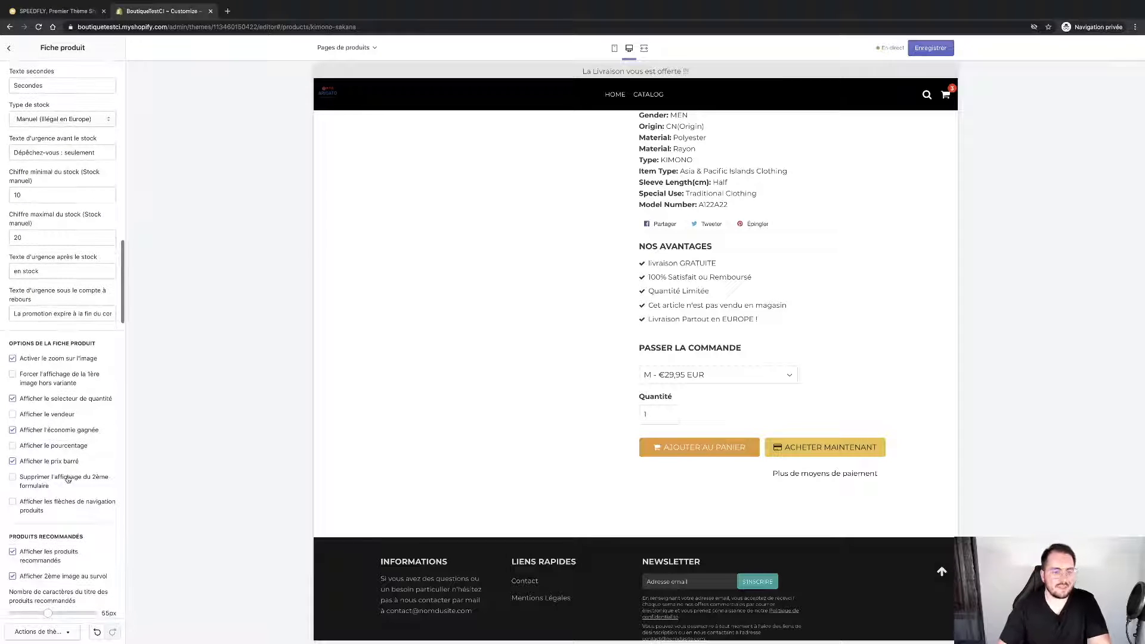
{"action": "scroll", "coordinate": [68, 479], "scroll_direction": "down", "scroll_amount": 3}
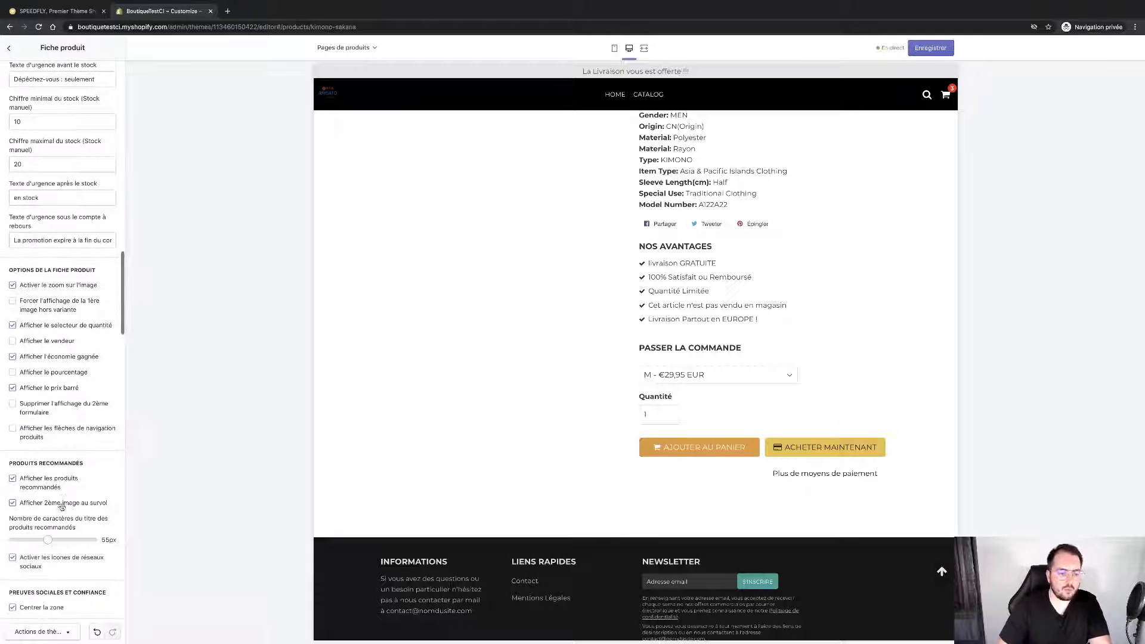
{"action": "scroll", "coordinate": [47, 506], "scroll_direction": "down", "scroll_amount": 3}
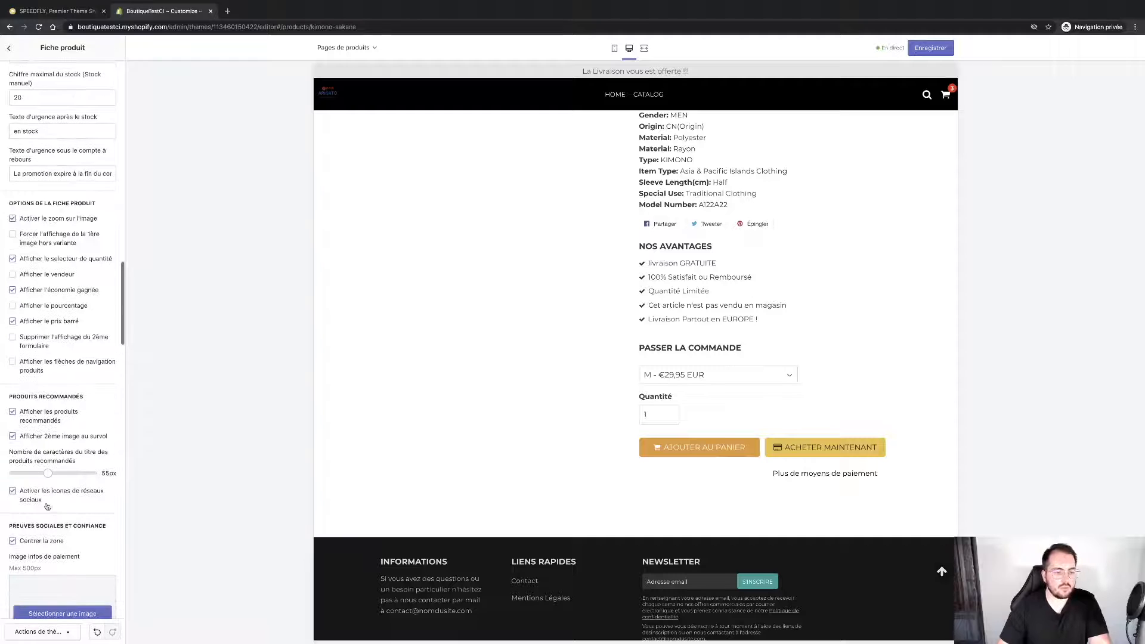
{"action": "scroll", "coordinate": [48, 506], "scroll_direction": "down", "scroll_amount": 20}
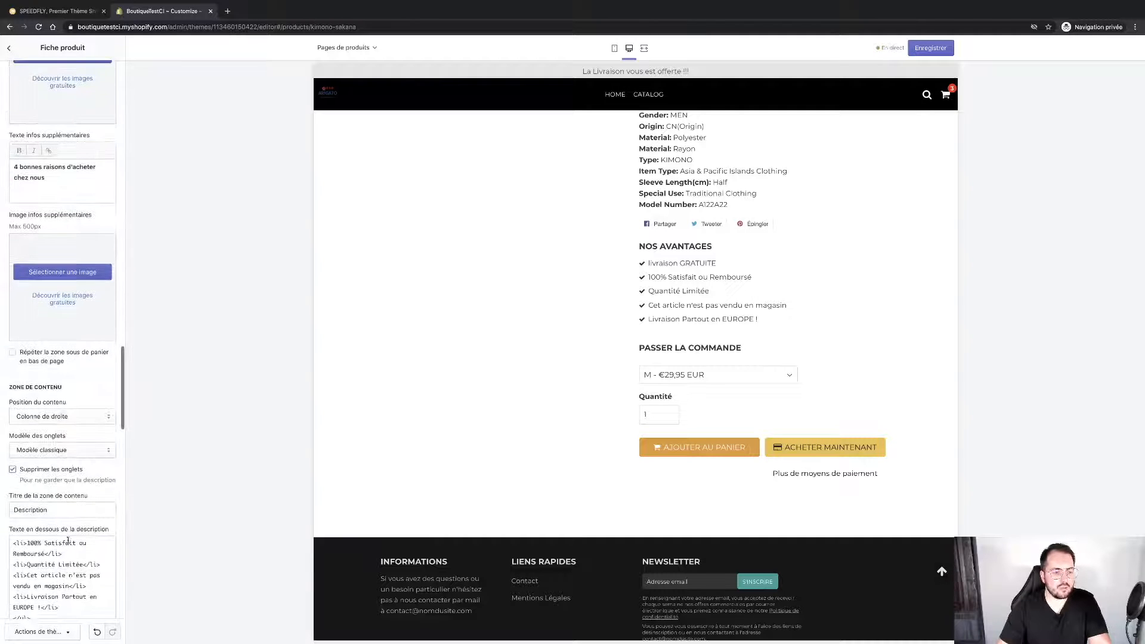
{"action": "scroll", "coordinate": [67, 482], "scroll_direction": "down", "scroll_amount": 15}
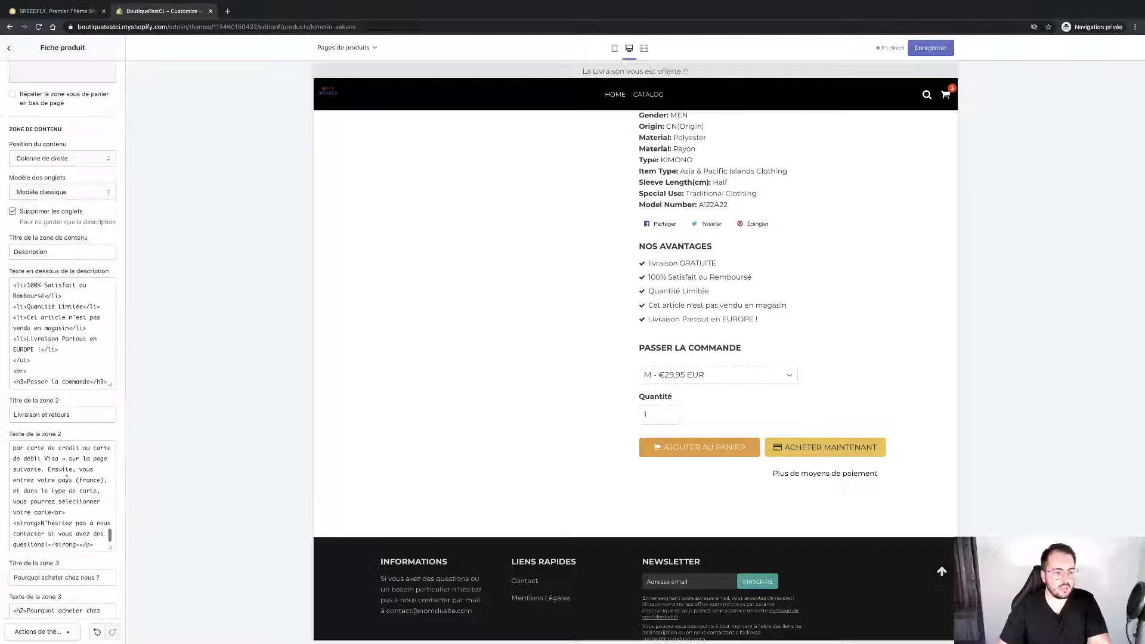
Step: Look over the remaining Fiche produit settings, from the reviews area to the upsell system and its four generic products
{"action": "scroll", "coordinate": [80, 407], "scroll_direction": "down", "scroll_amount": 10}
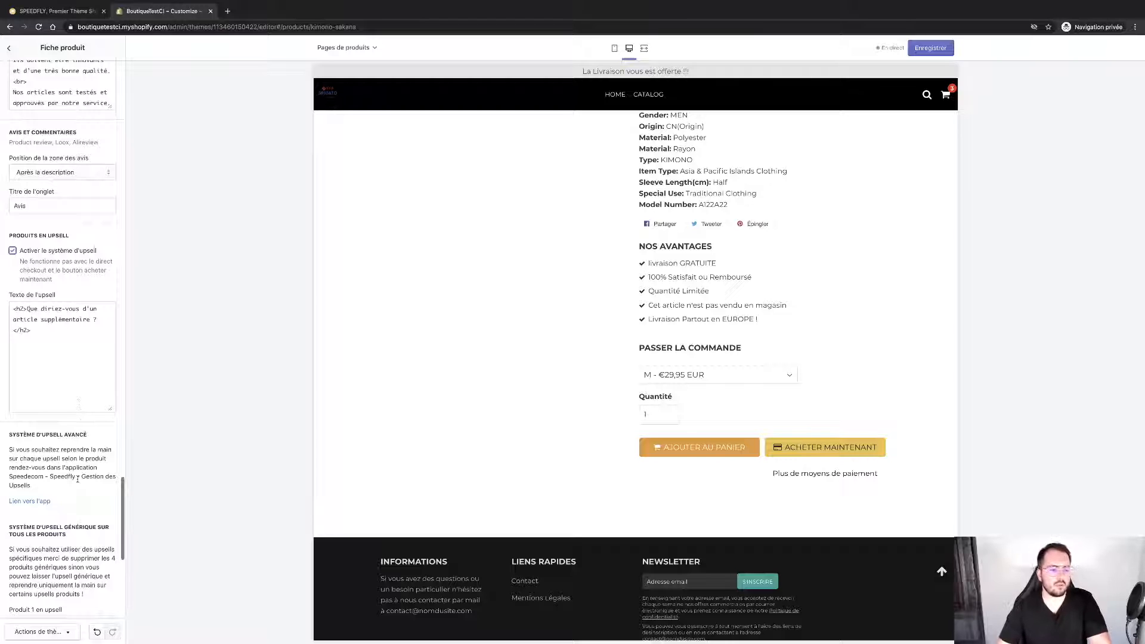
{"action": "scroll", "coordinate": [78, 479], "scroll_direction": "down", "scroll_amount": 5}
{"action": "scroll", "coordinate": [50, 441], "scroll_direction": "down", "scroll_amount": 4}
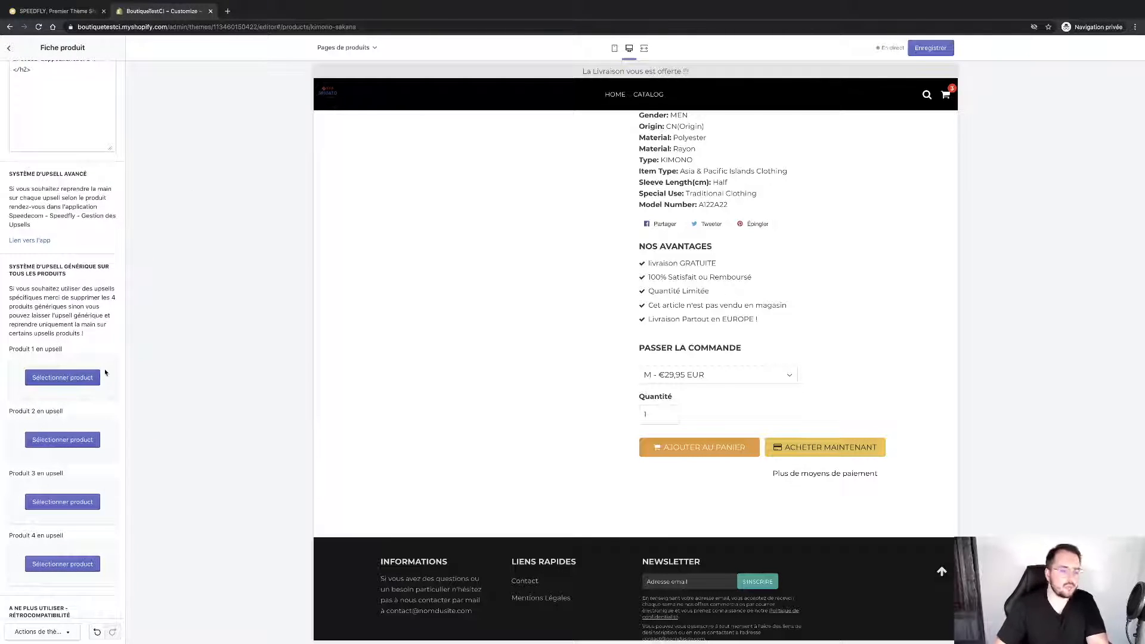
{"action": "scroll", "coordinate": [105, 372], "scroll_direction": "down", "scroll_amount": 4}
{"action": "scroll", "coordinate": [101, 548], "scroll_direction": "up", "scroll_amount": 20}
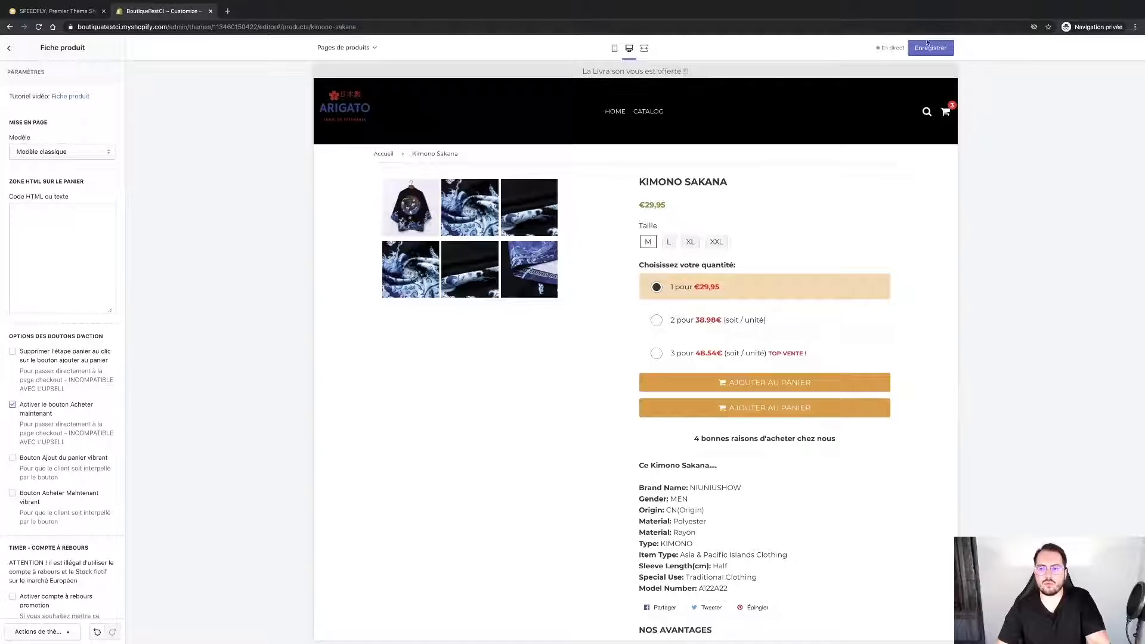
Step: Save the product page changes and reload the theme editor to check the Kimono Sakana preview
{"action": "key", "text": "ctrl+s"}
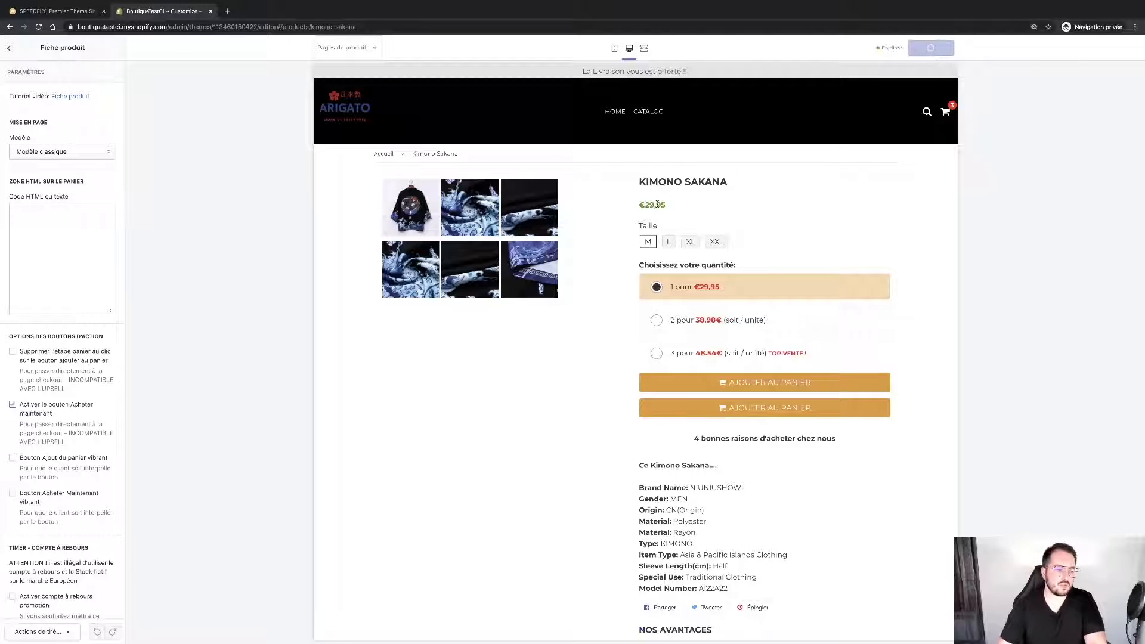
{"action": "left_click", "coordinate": [384, 27]}
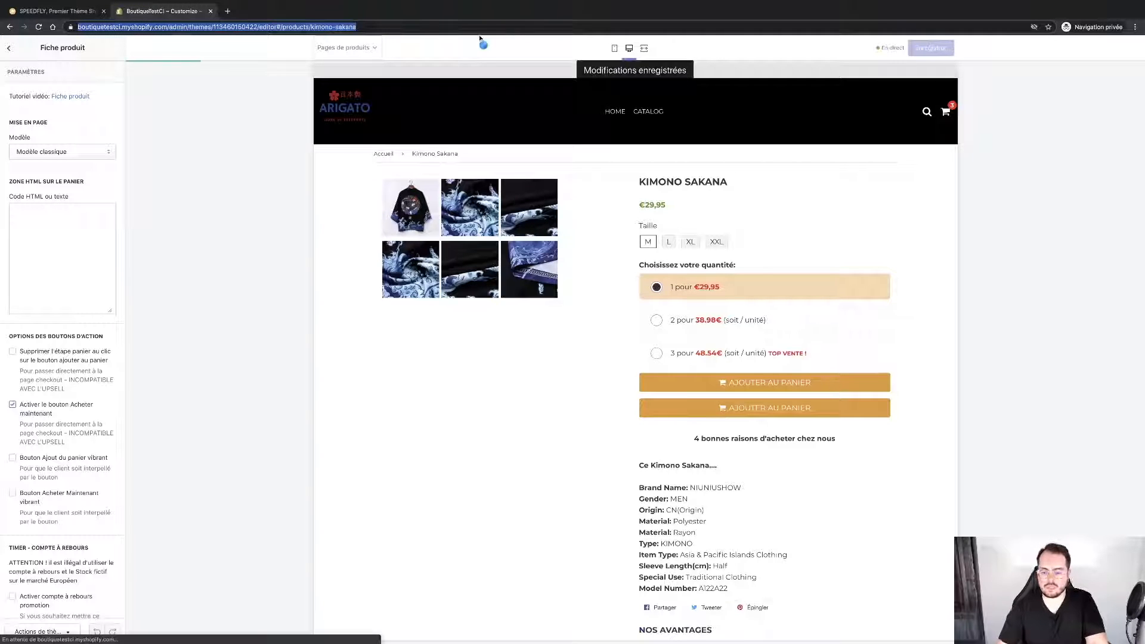
{"action": "key", "text": "Return"}
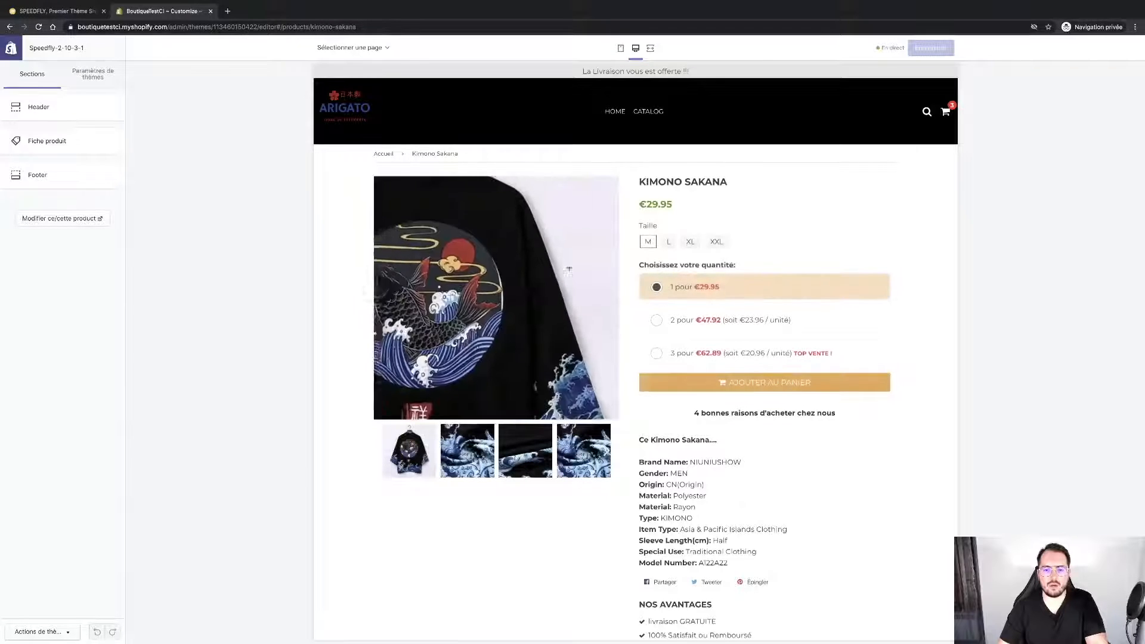
{"action": "scroll", "coordinate": [725, 491], "scroll_direction": "down", "scroll_amount": 7}
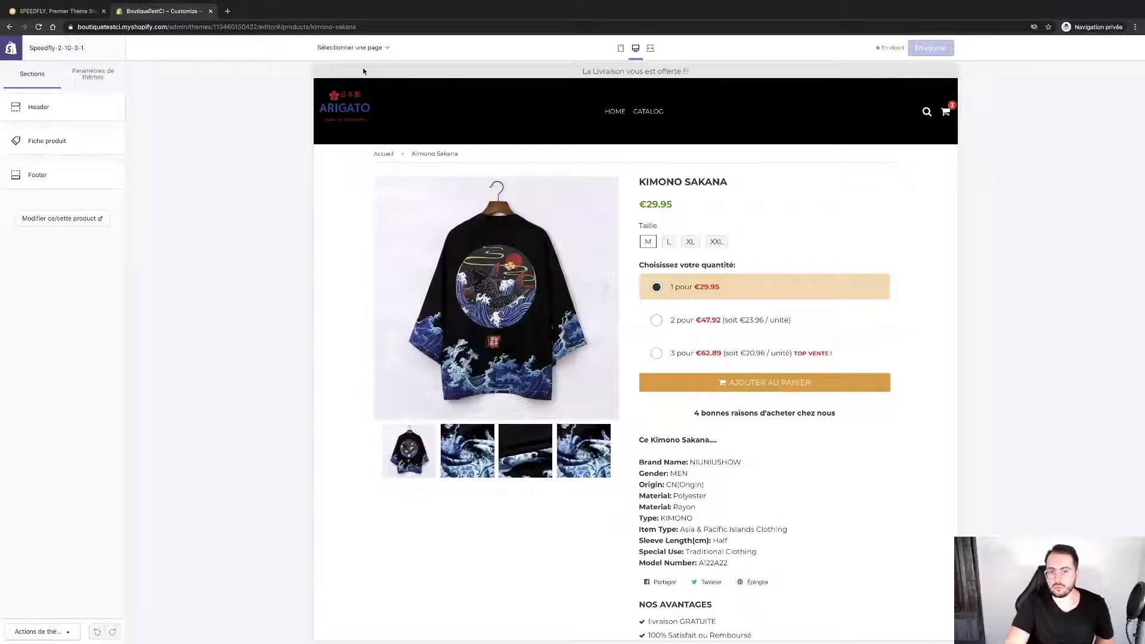
Step: Look over the general theme settings categories, return to the sections list and bring up the store's homepage in the preview
{"action": "left_click", "coordinate": [93, 74]}
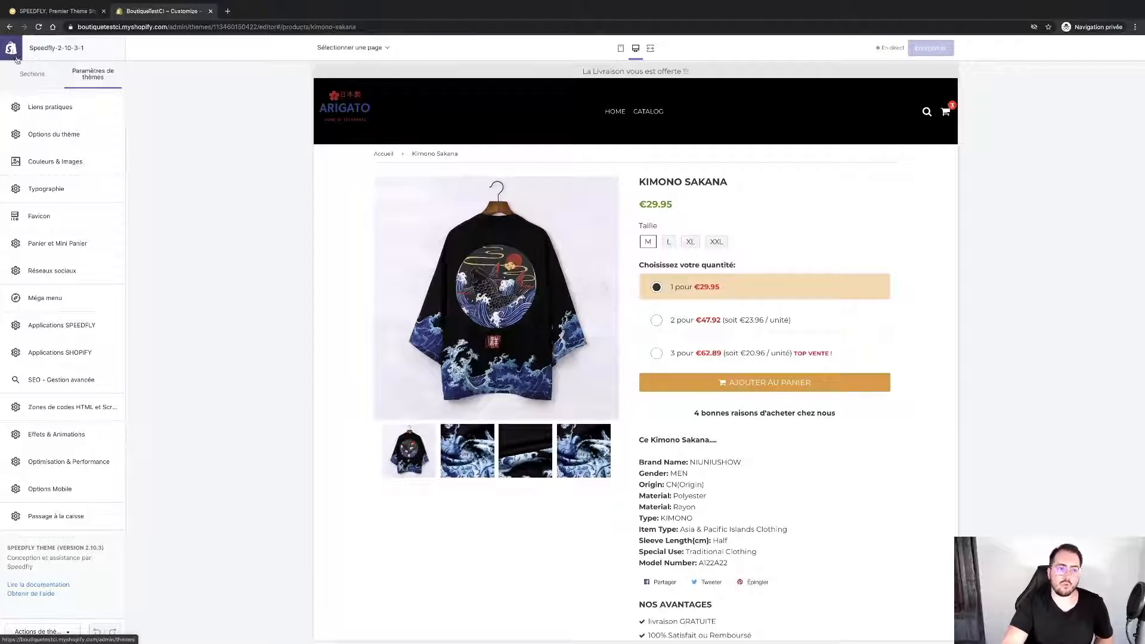
{"action": "left_click", "coordinate": [22, 74]}
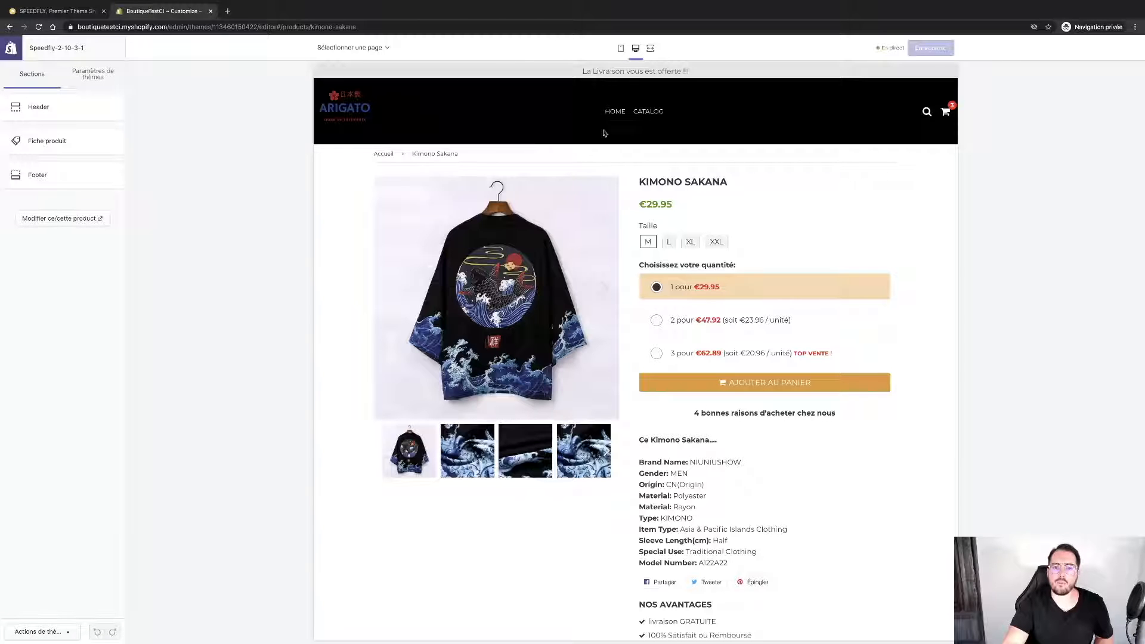
{"action": "left_click", "coordinate": [611, 113]}
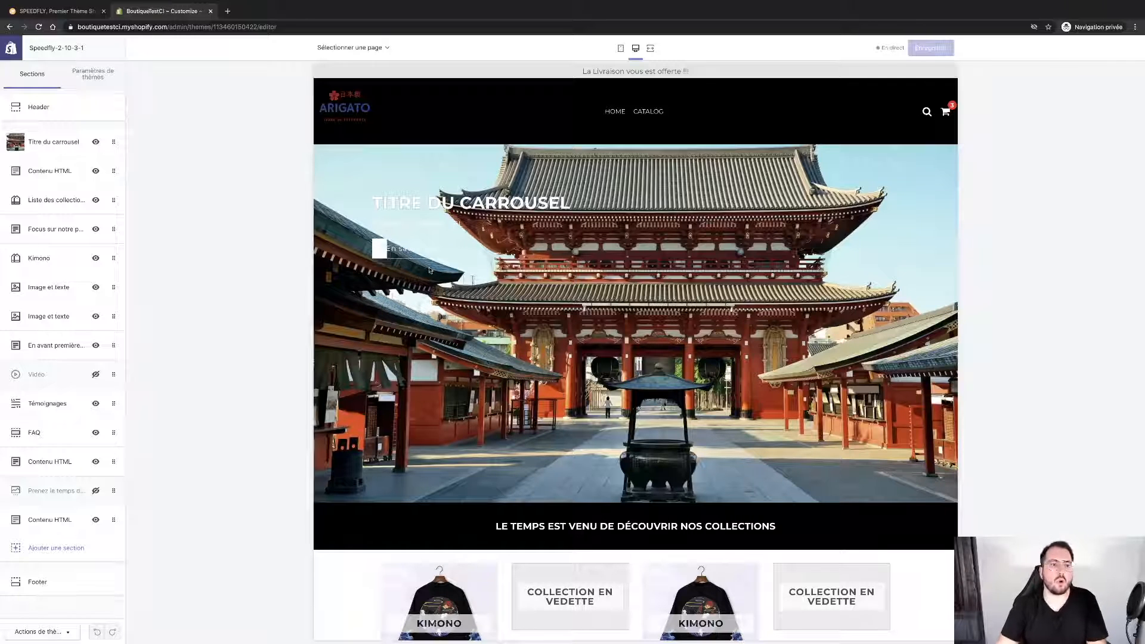
Step: Switch to the SPEEDFLY sales page, open the theme's checkout and look over the billing form, order summary and payment options
{"action": "left_click", "coordinate": [73, 10]}
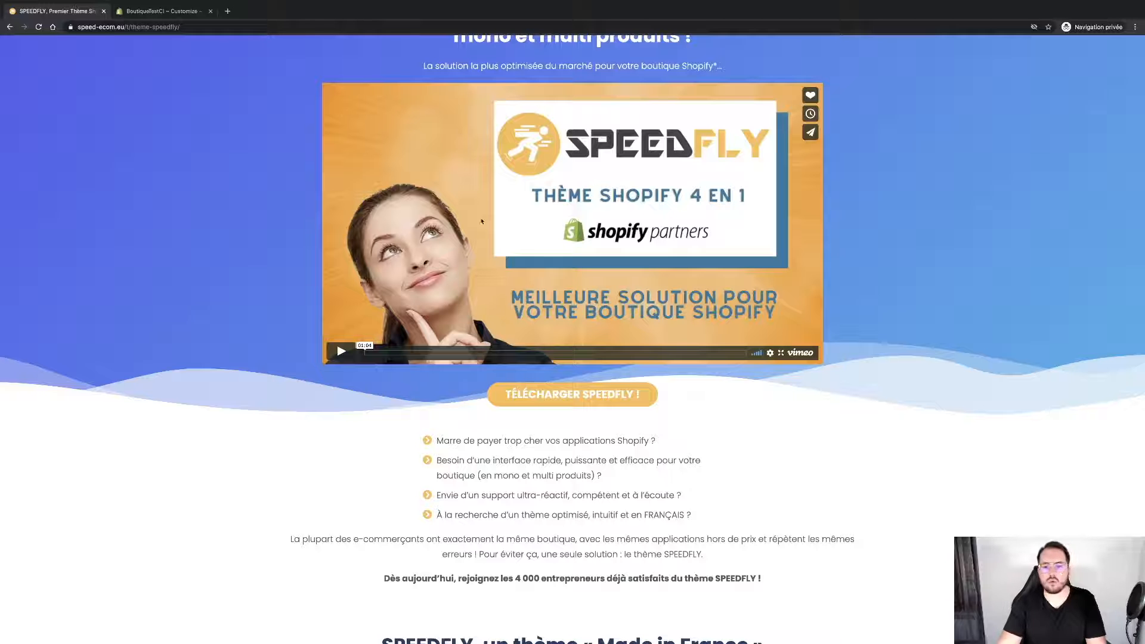
{"action": "left_click", "coordinate": [523, 384]}
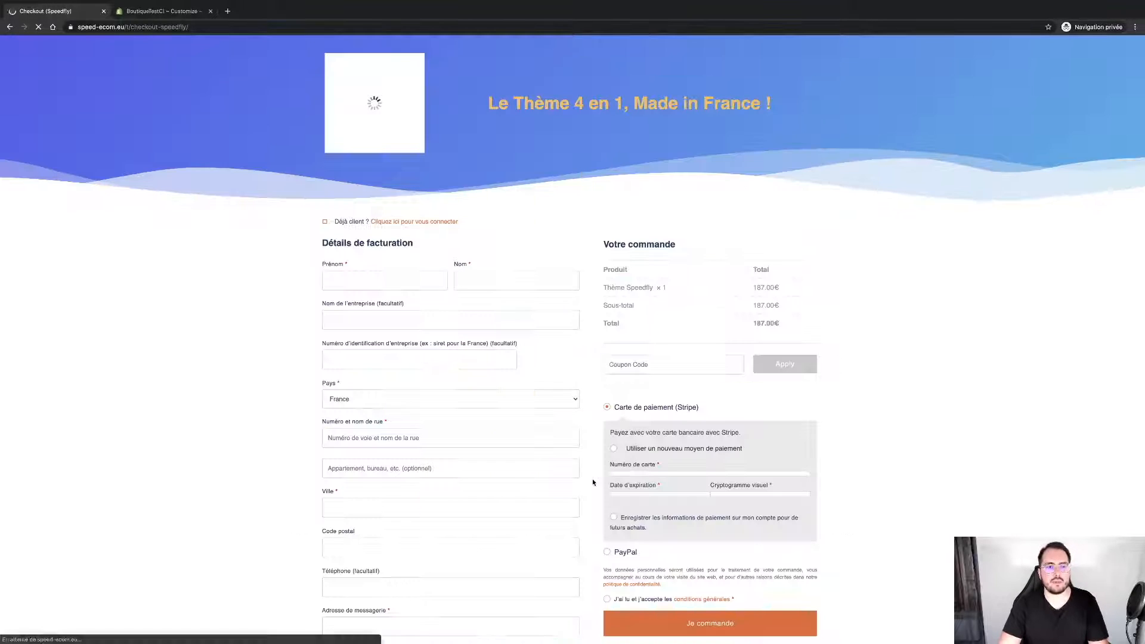
{"action": "scroll", "coordinate": [593, 482], "scroll_direction": "down", "scroll_amount": 1}
{"action": "scroll", "coordinate": [593, 483], "scroll_direction": "down", "scroll_amount": 1}
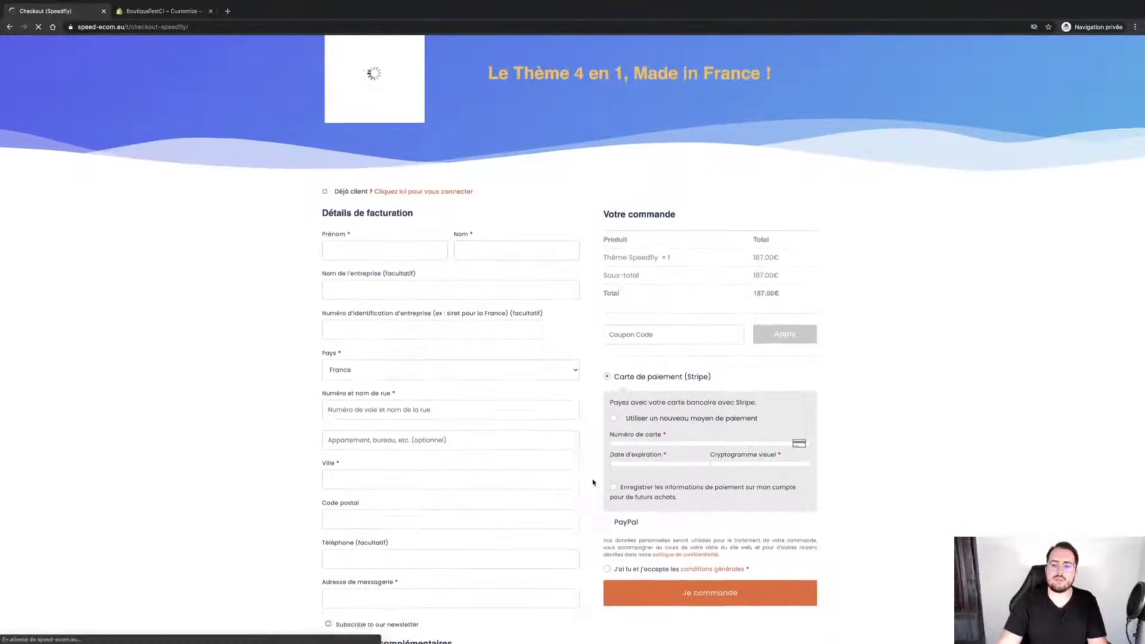
{"action": "scroll", "coordinate": [593, 483], "scroll_direction": "up", "scroll_amount": 2}
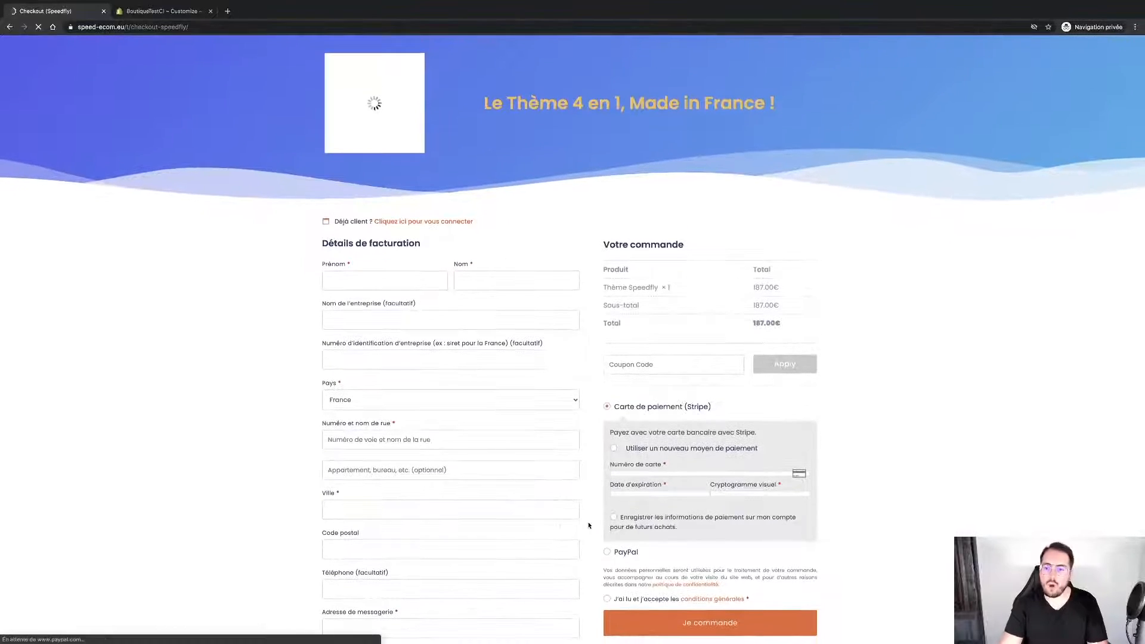
{"action": "scroll", "coordinate": [279, 428], "scroll_direction": "down", "scroll_amount": 4}
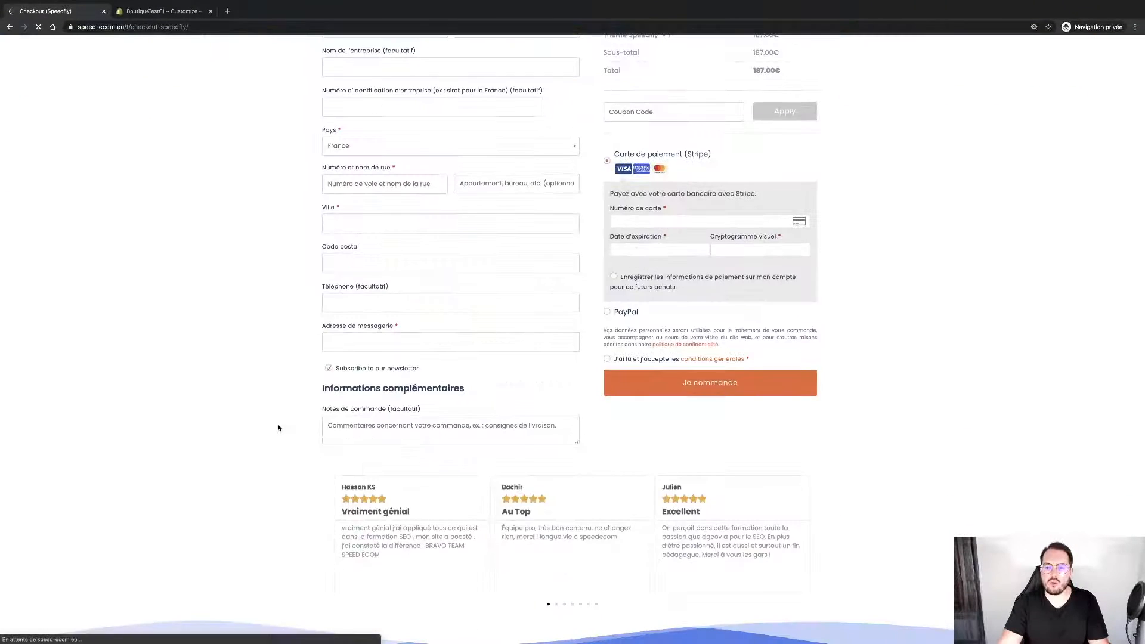
{"action": "scroll", "coordinate": [278, 428], "scroll_direction": "up", "scroll_amount": 3}
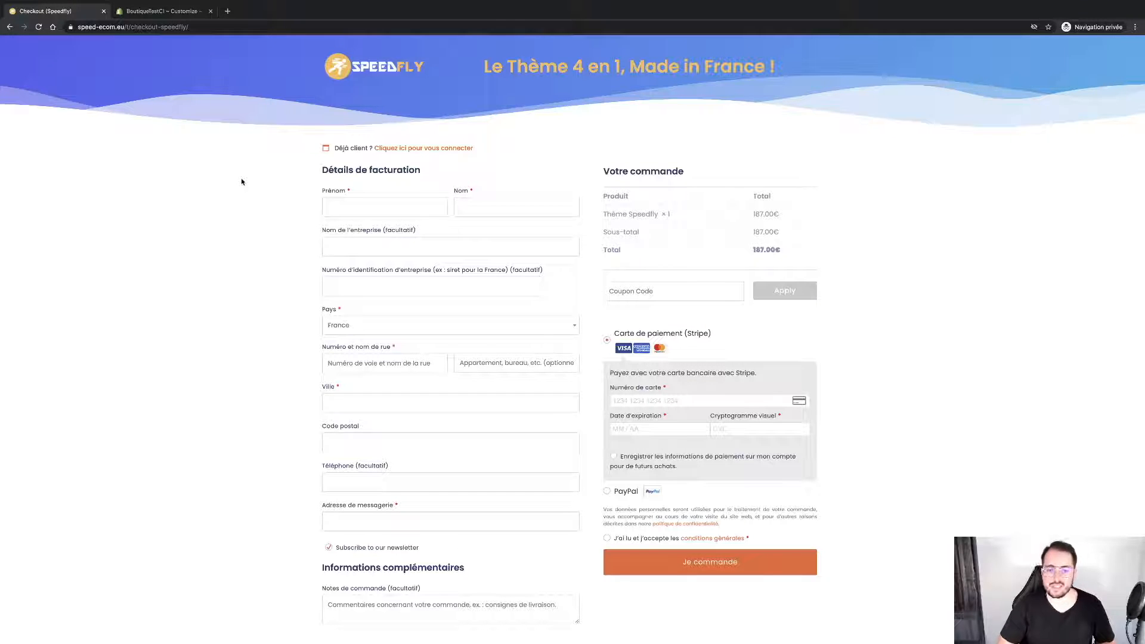
{"action": "scroll", "coordinate": [242, 182], "scroll_direction": "down", "scroll_amount": 3}
{"action": "scroll", "coordinate": [242, 181], "scroll_direction": "up", "scroll_amount": 3}
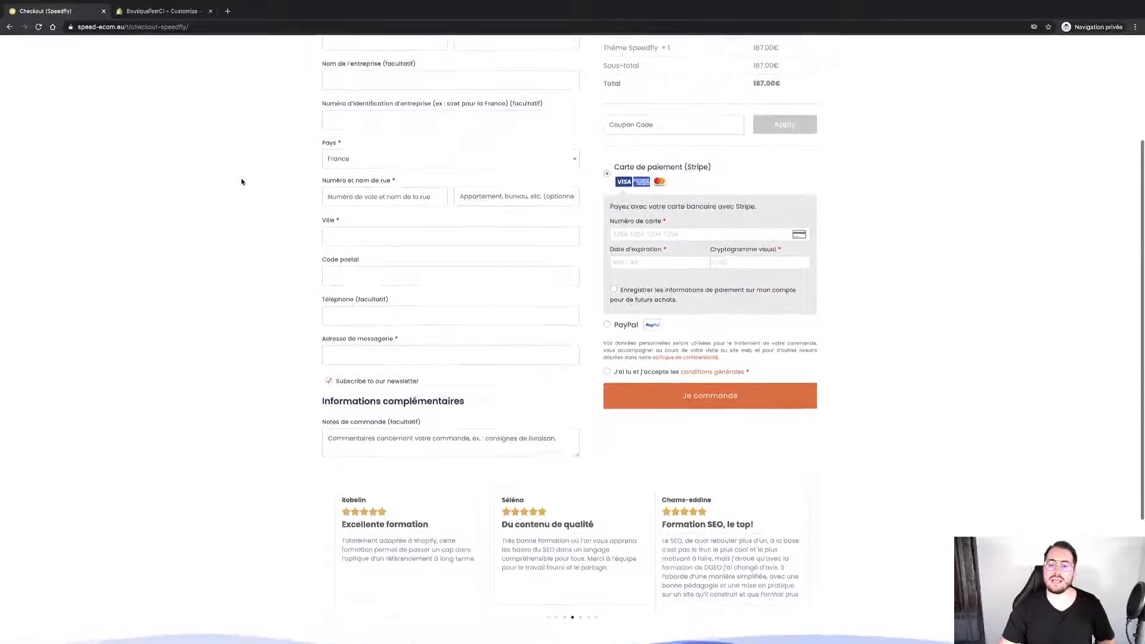
{"action": "scroll", "coordinate": [242, 182], "scroll_direction": "down", "scroll_amount": 4}
{"action": "scroll", "coordinate": [242, 181], "scroll_direction": "up", "scroll_amount": 4}
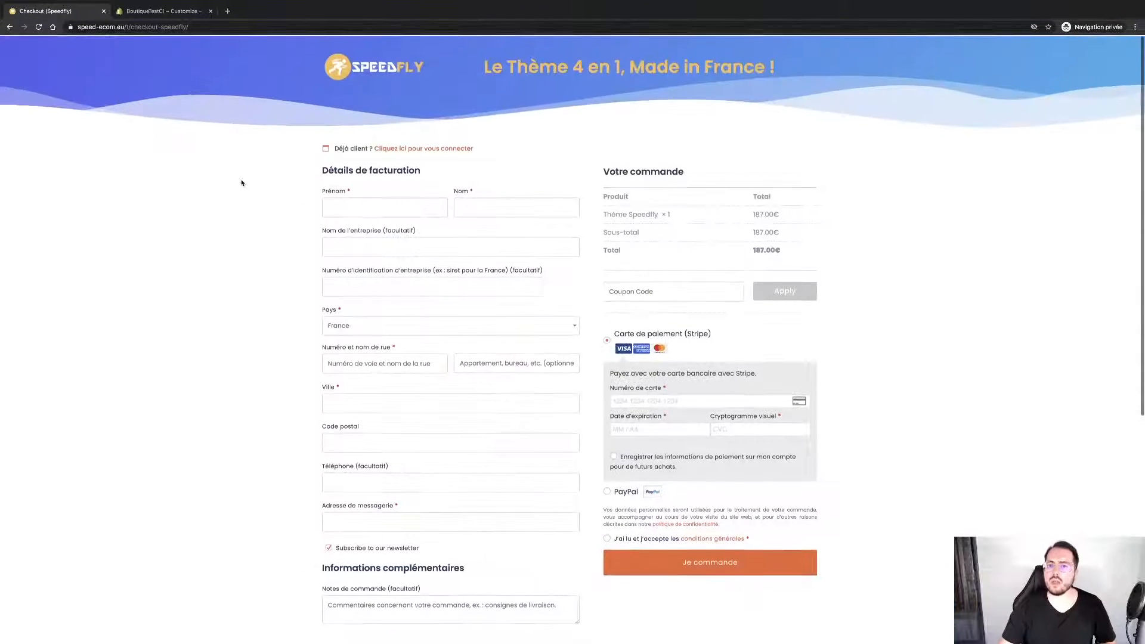